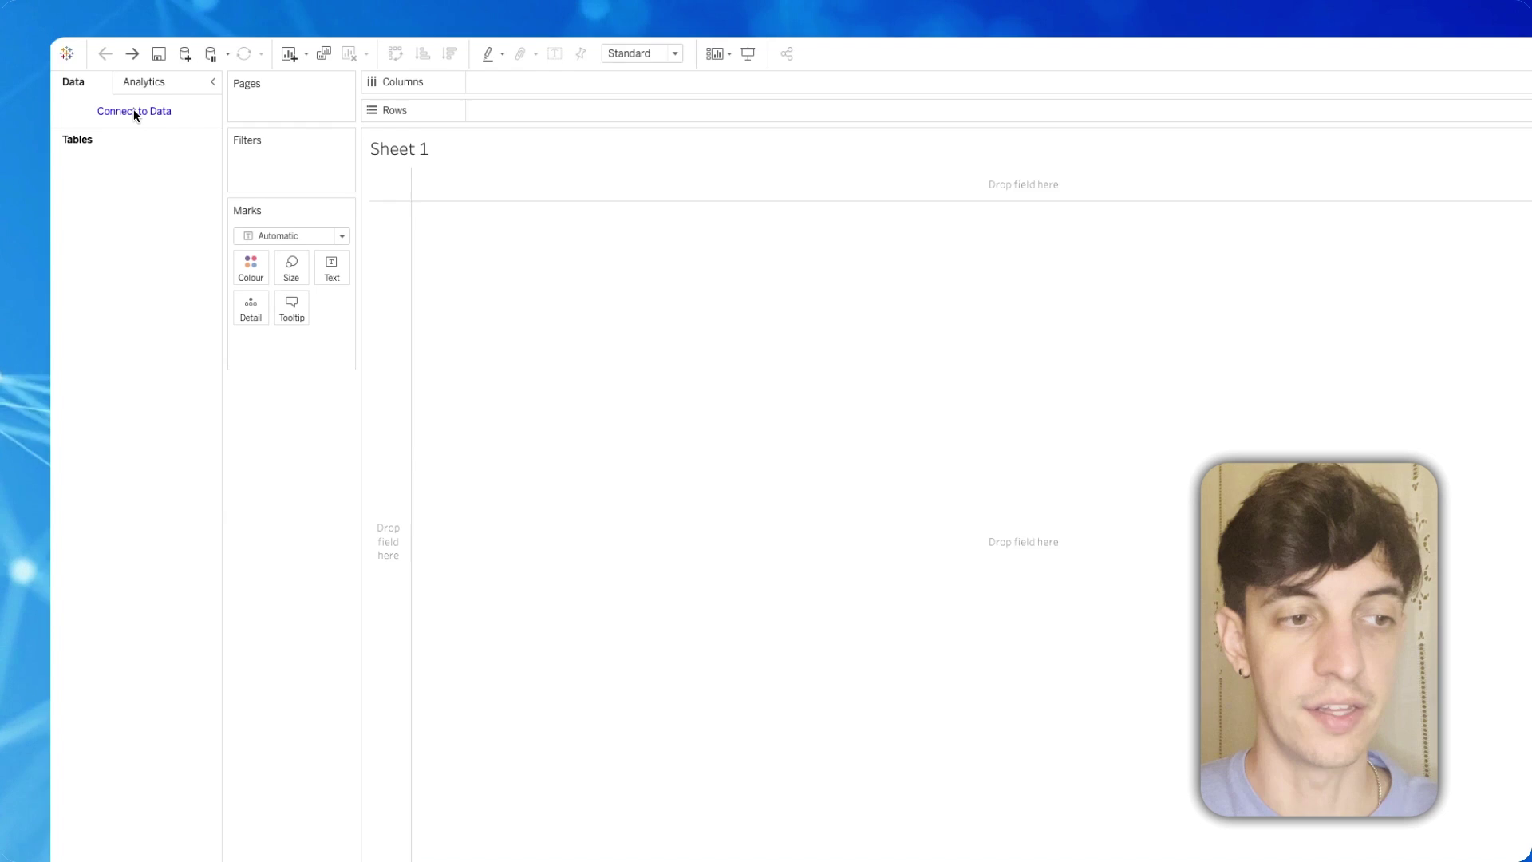
- Connect to the text file country_vaccinations_Full Data.csv and preview its rows in View Data
left_click(133, 111)
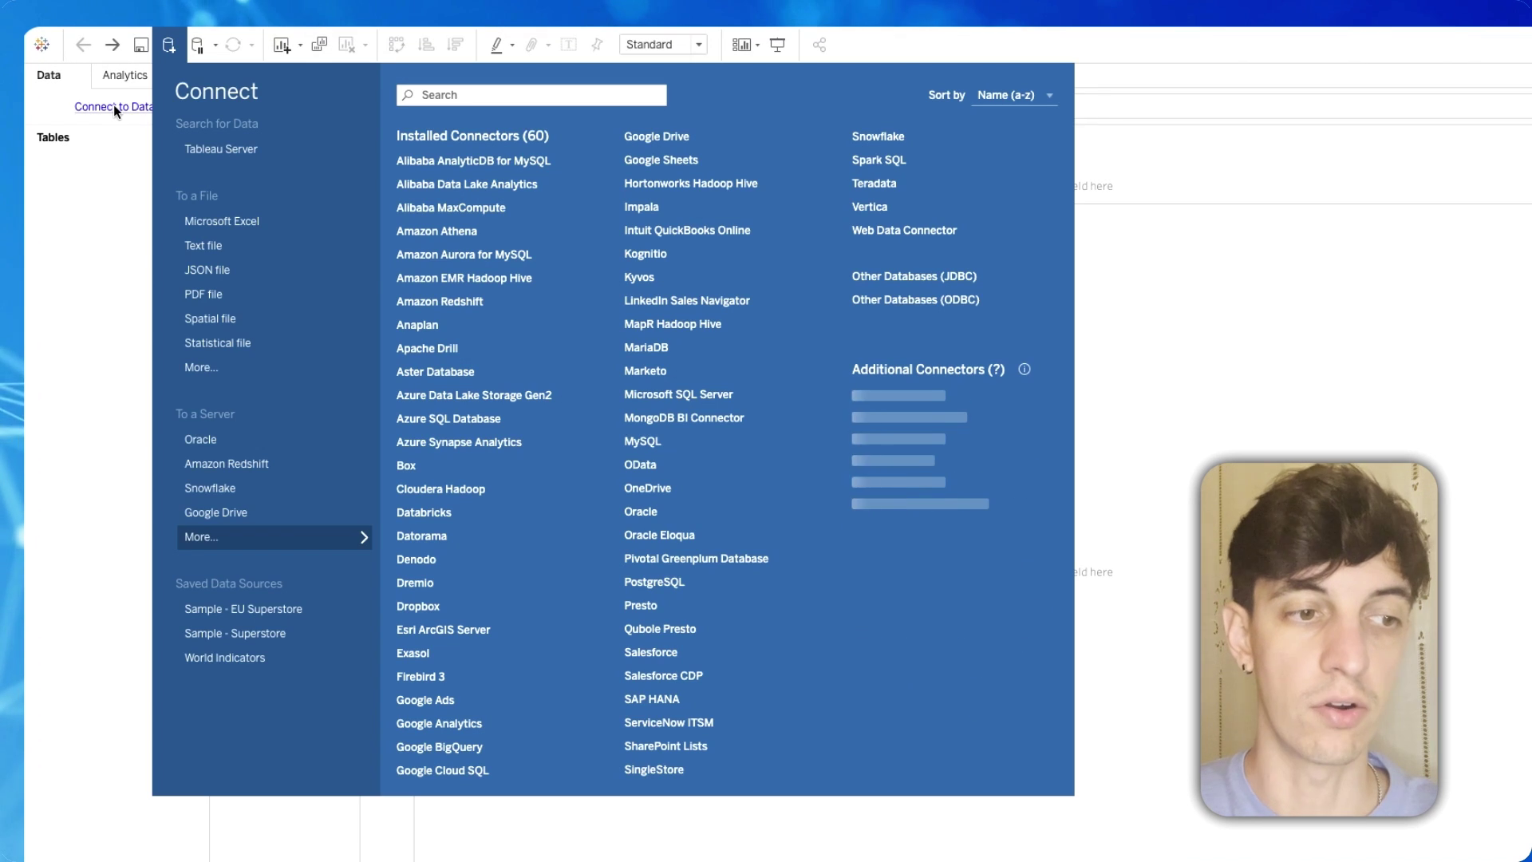
left_click(204, 247)
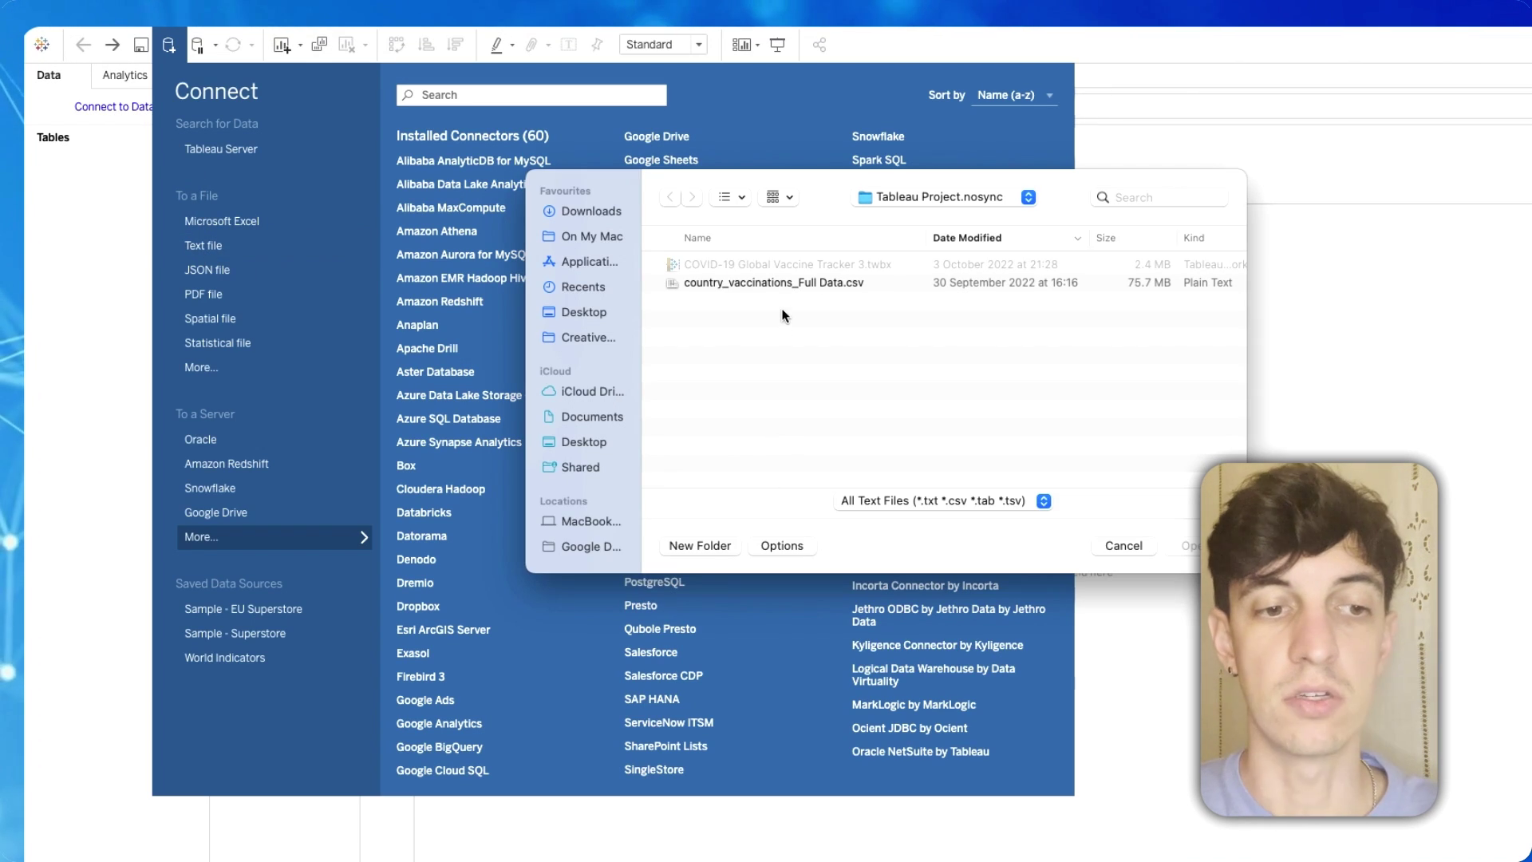
left_click(770, 285)
key("Return")
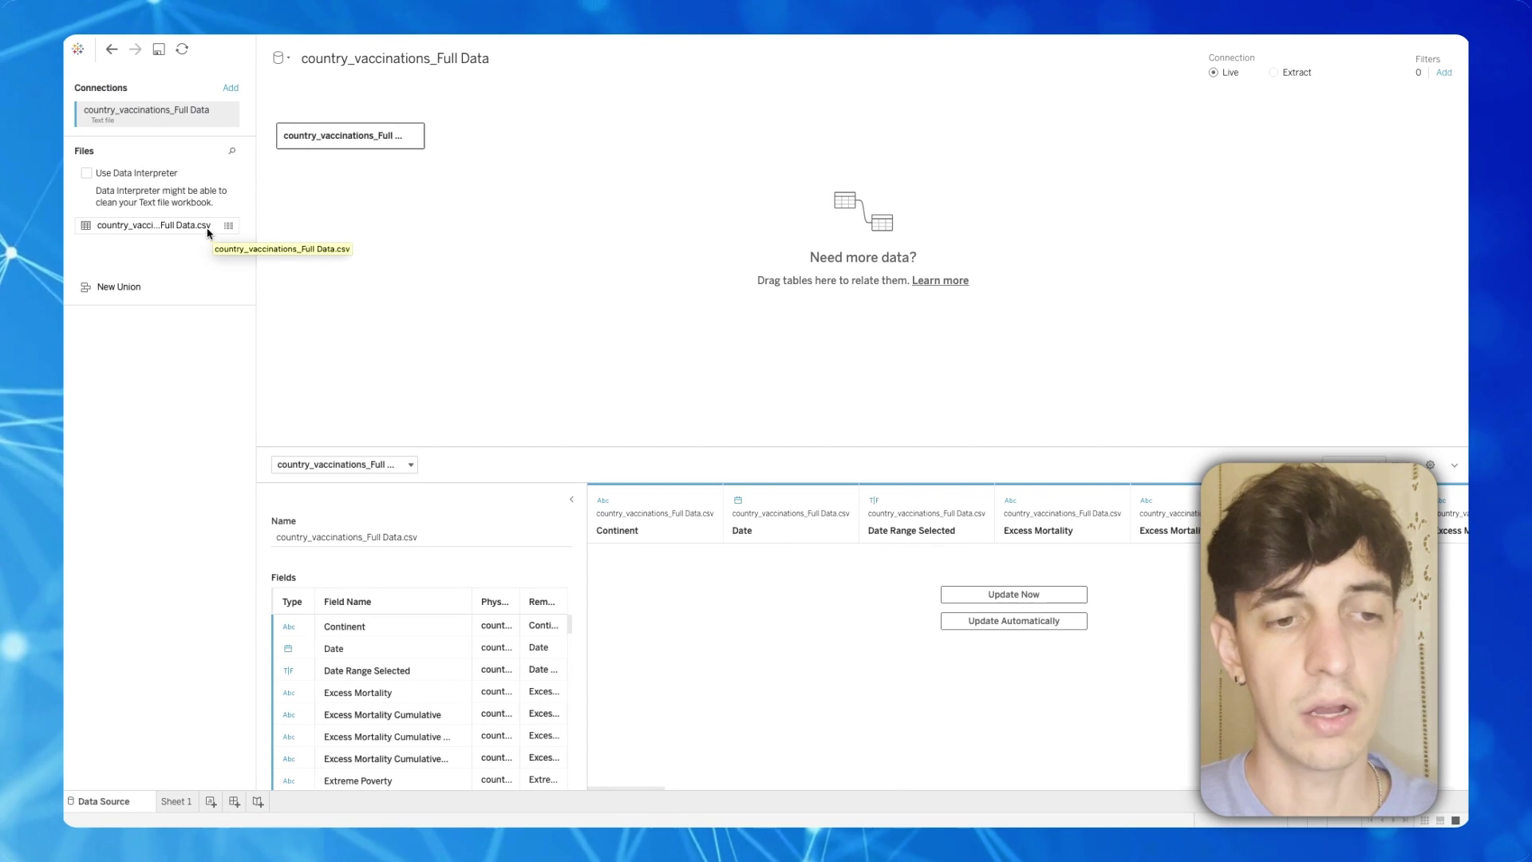
left_click(228, 226)
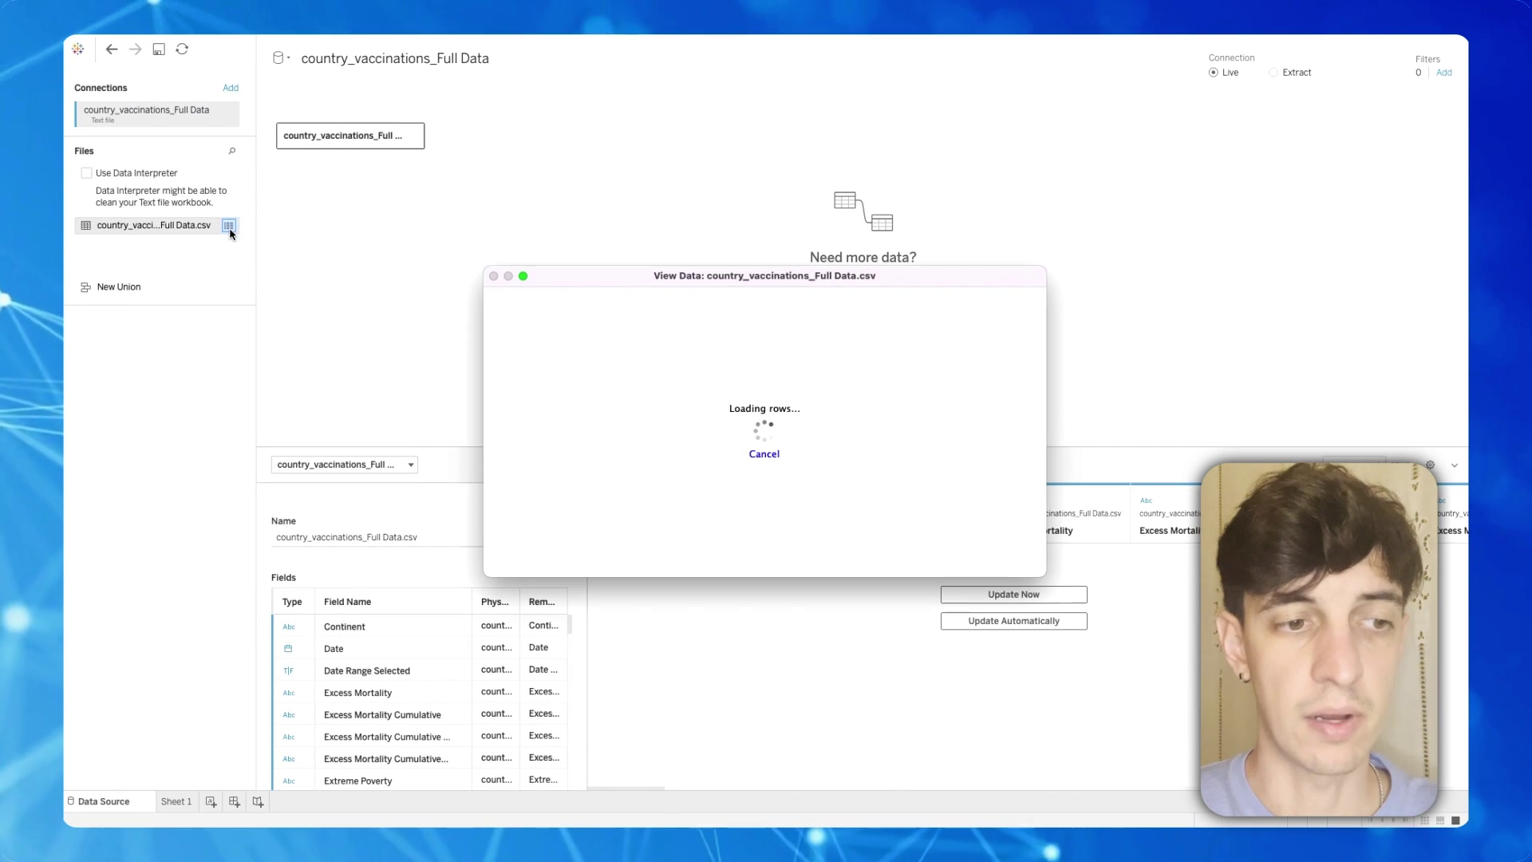
scroll(652, 384, "right", 15)
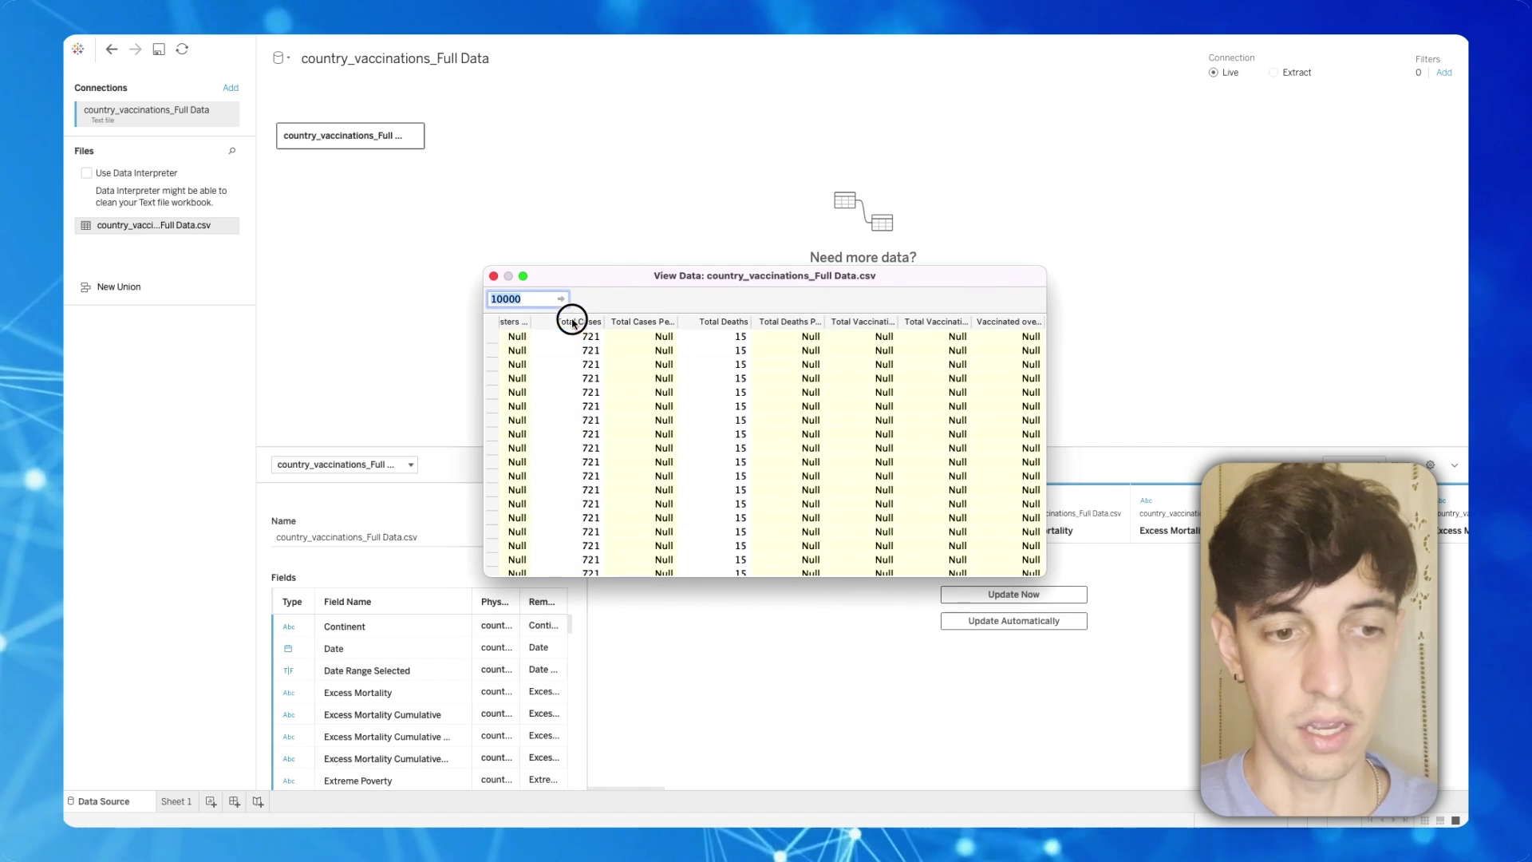
left_click(572, 322)
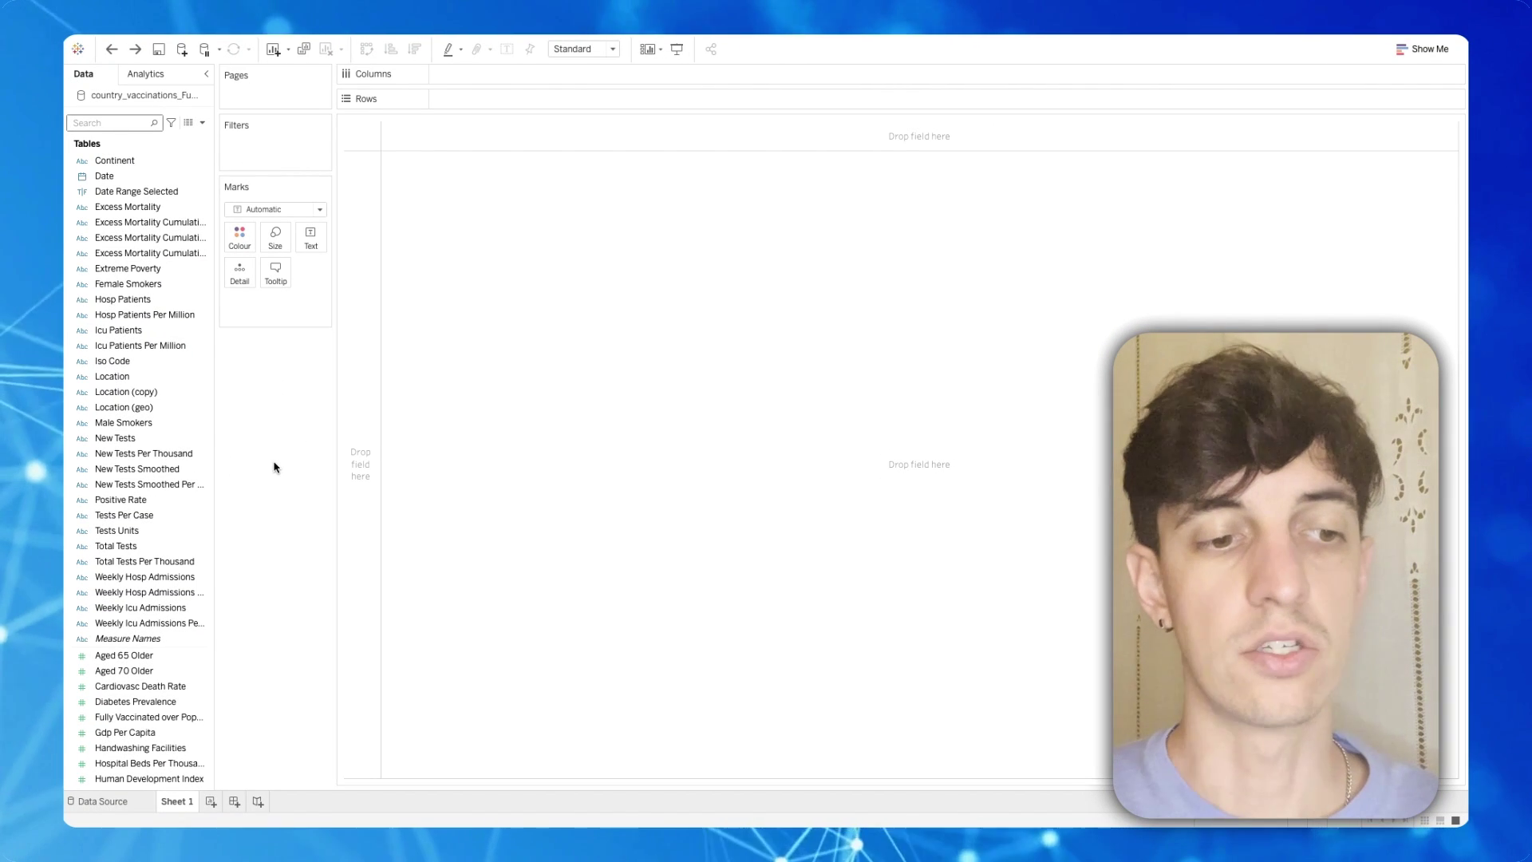
- Find People Vaccinated, put it on Text, and aggregate it as Maximum
key("ctrl+f")
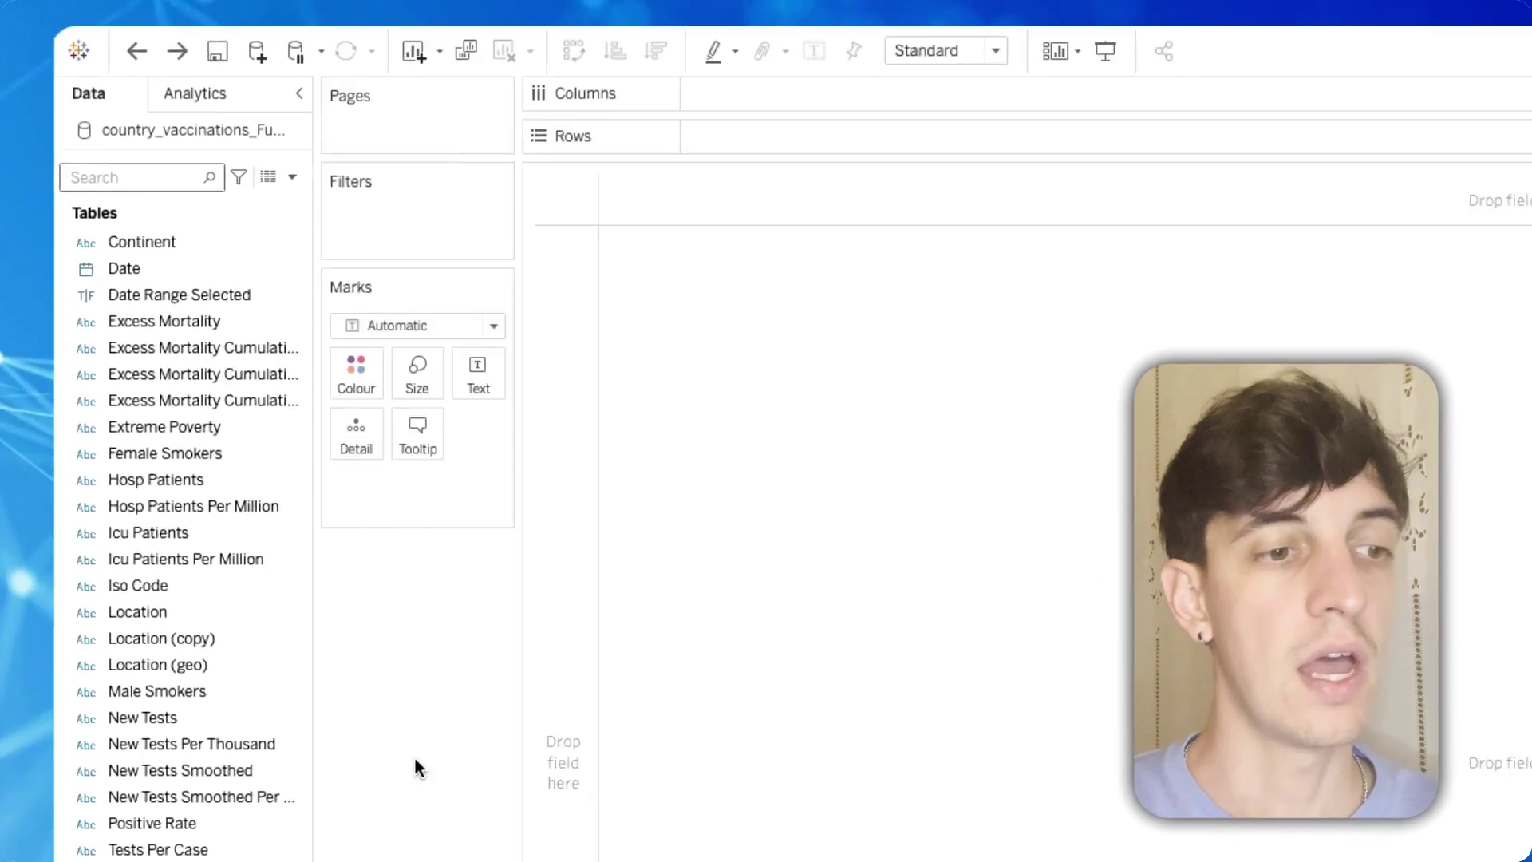
type("people")
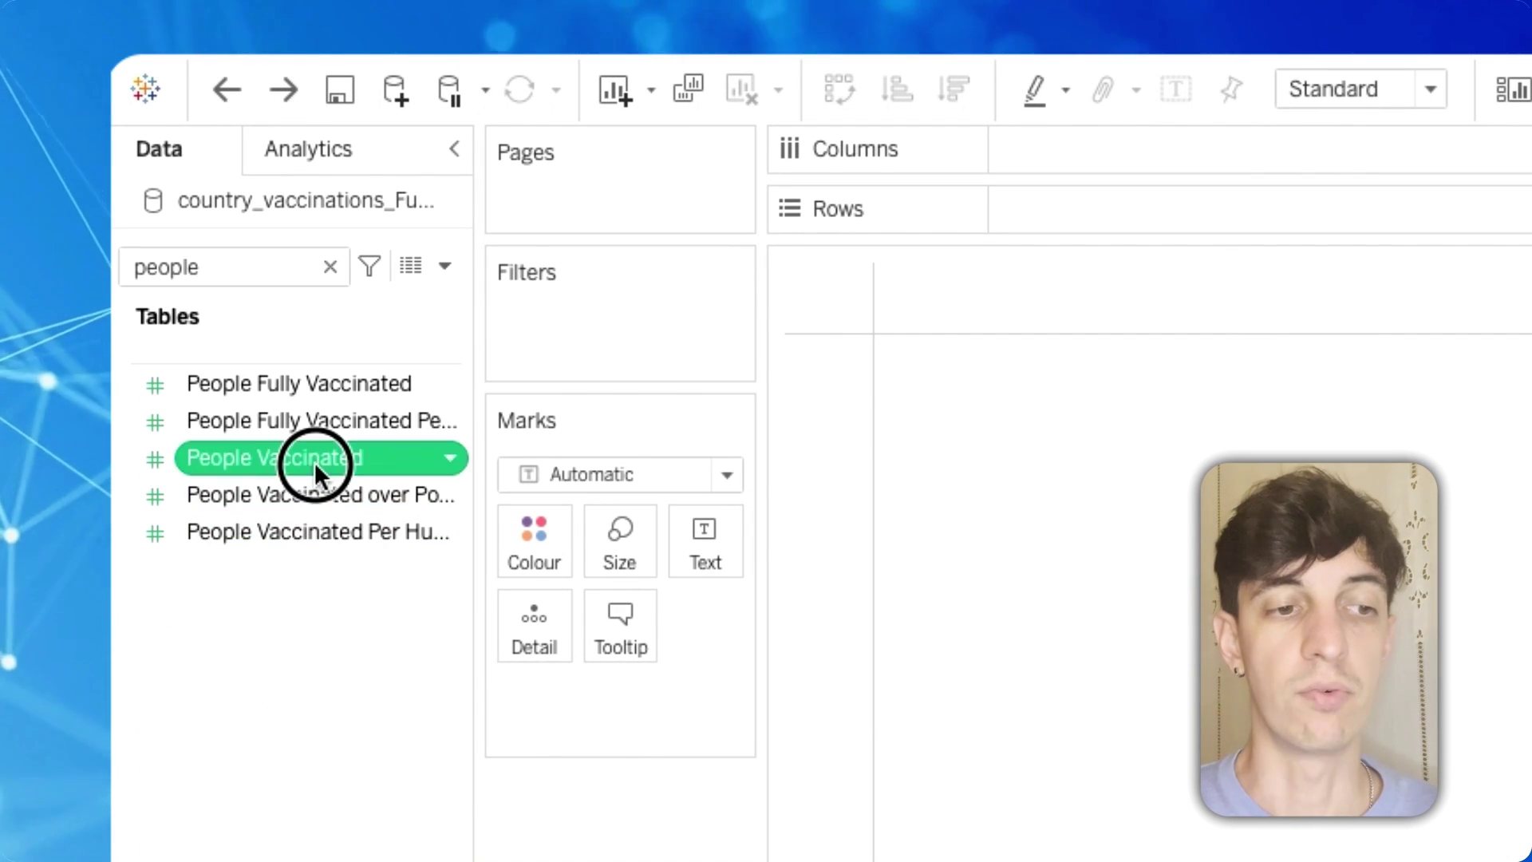
left_click_drag(314, 461, 696, 553)
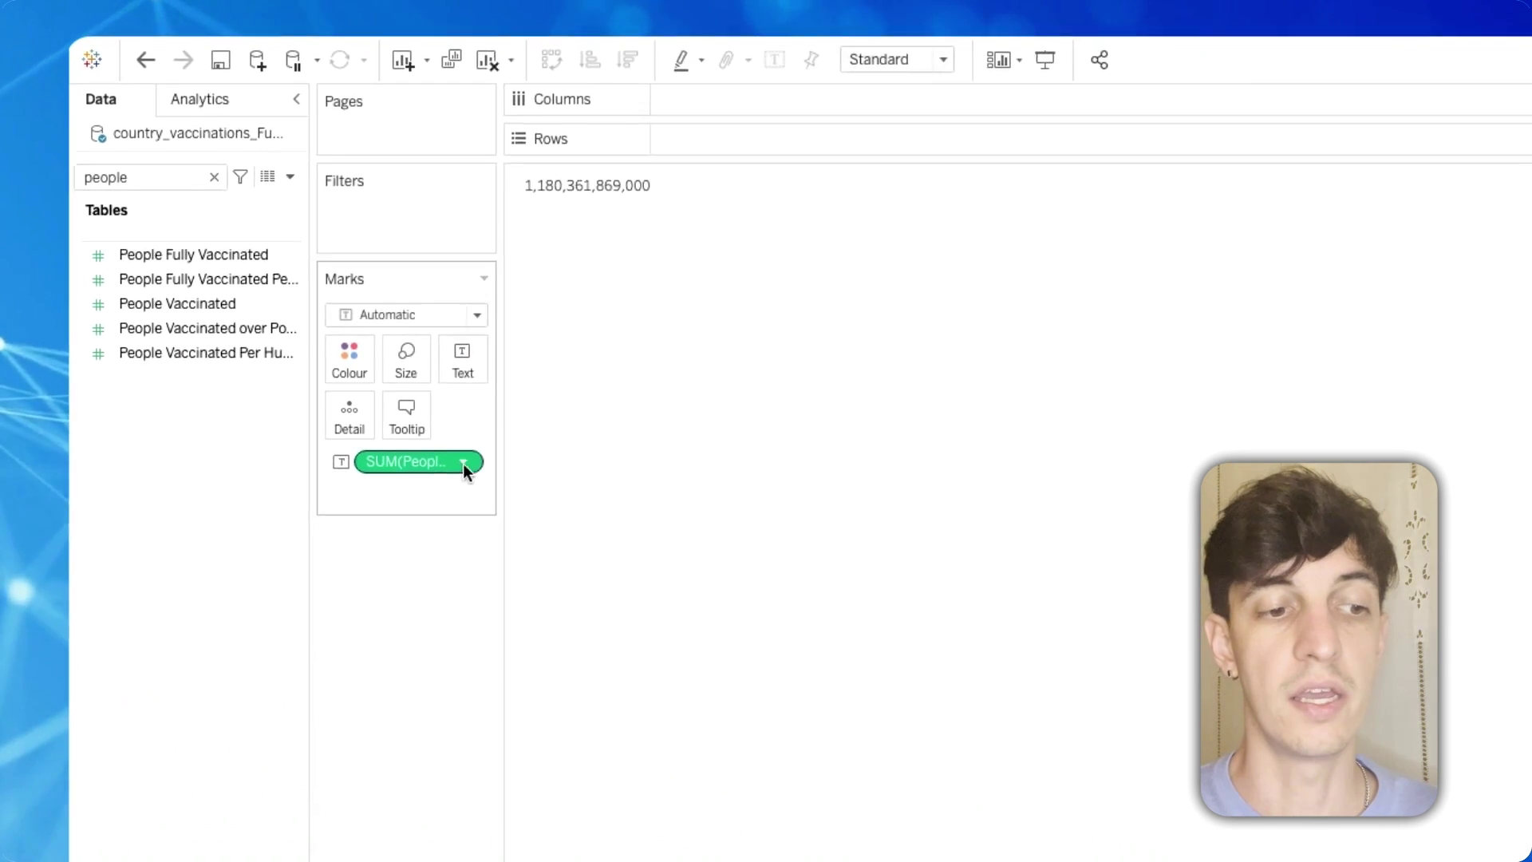
left_click(708, 702)
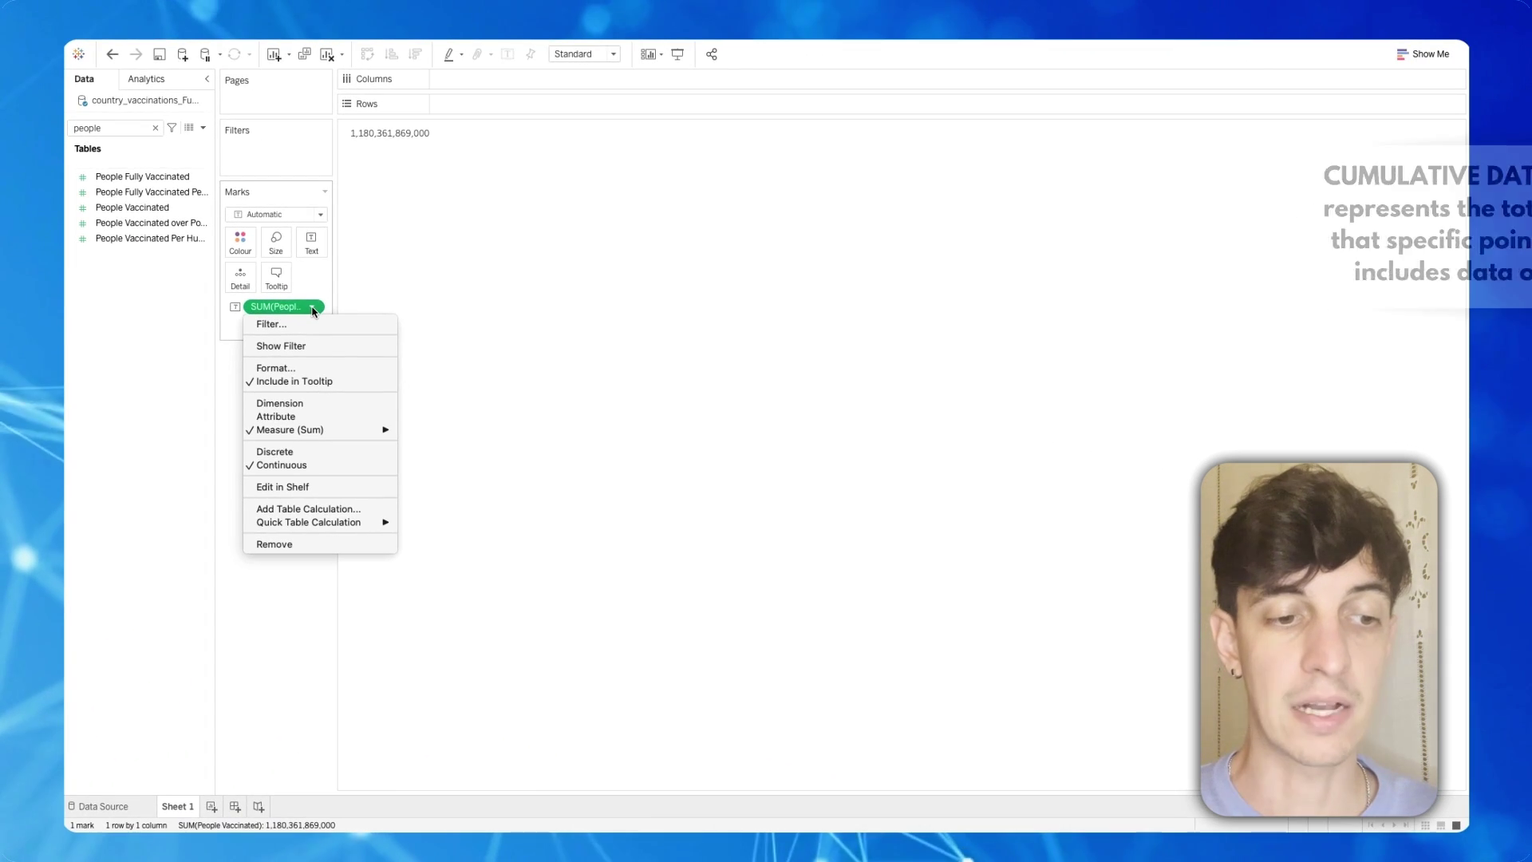
mouse_move(381, 429)
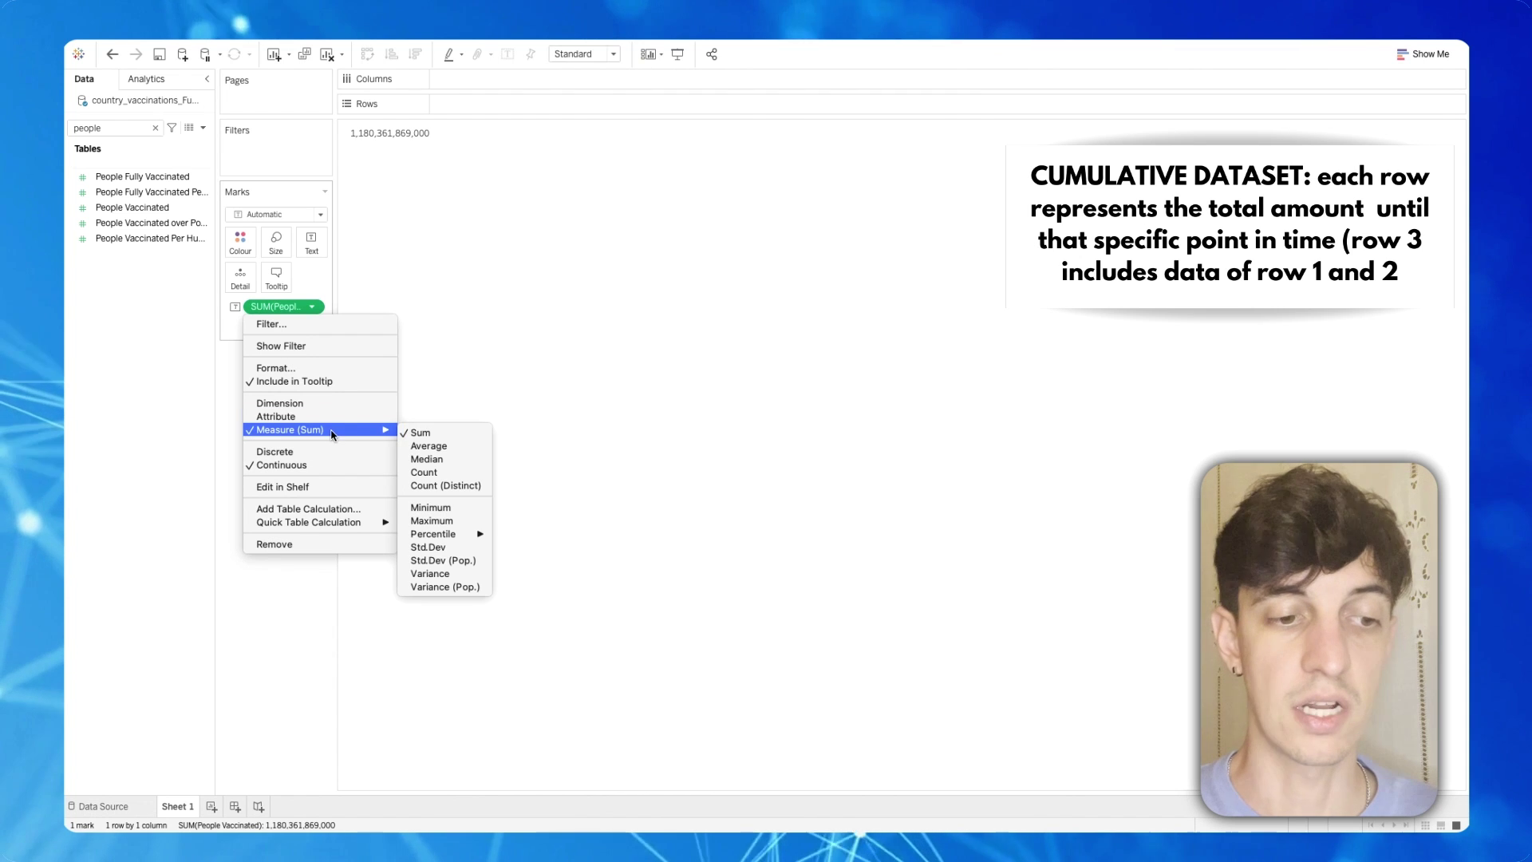
left_click(441, 520)
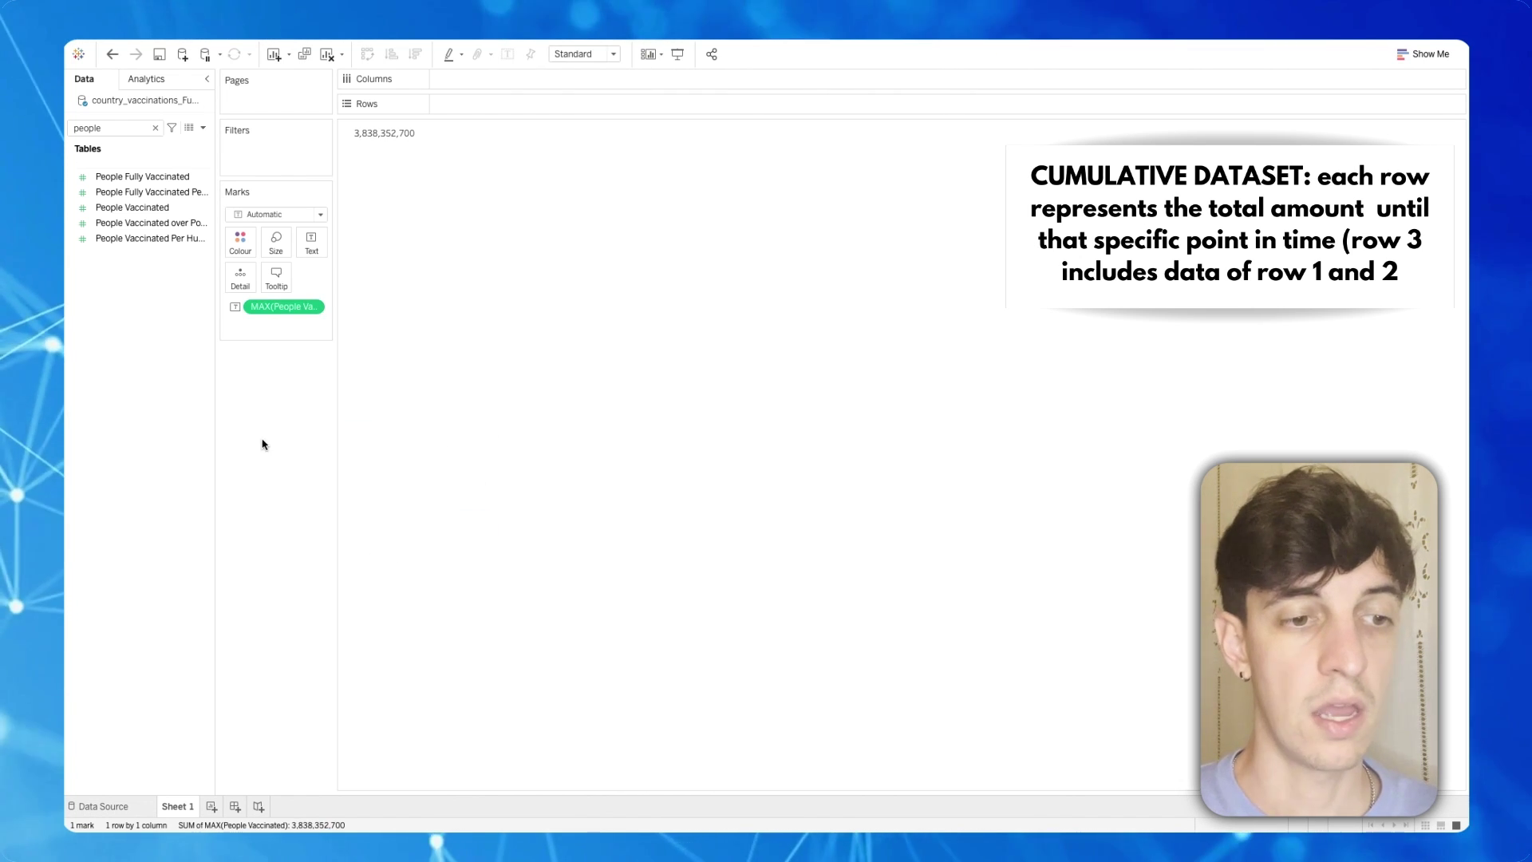
- Make the label a centred large gold number over 'People Only Partly Vaccinated against COVID-19'
left_click(310, 246)
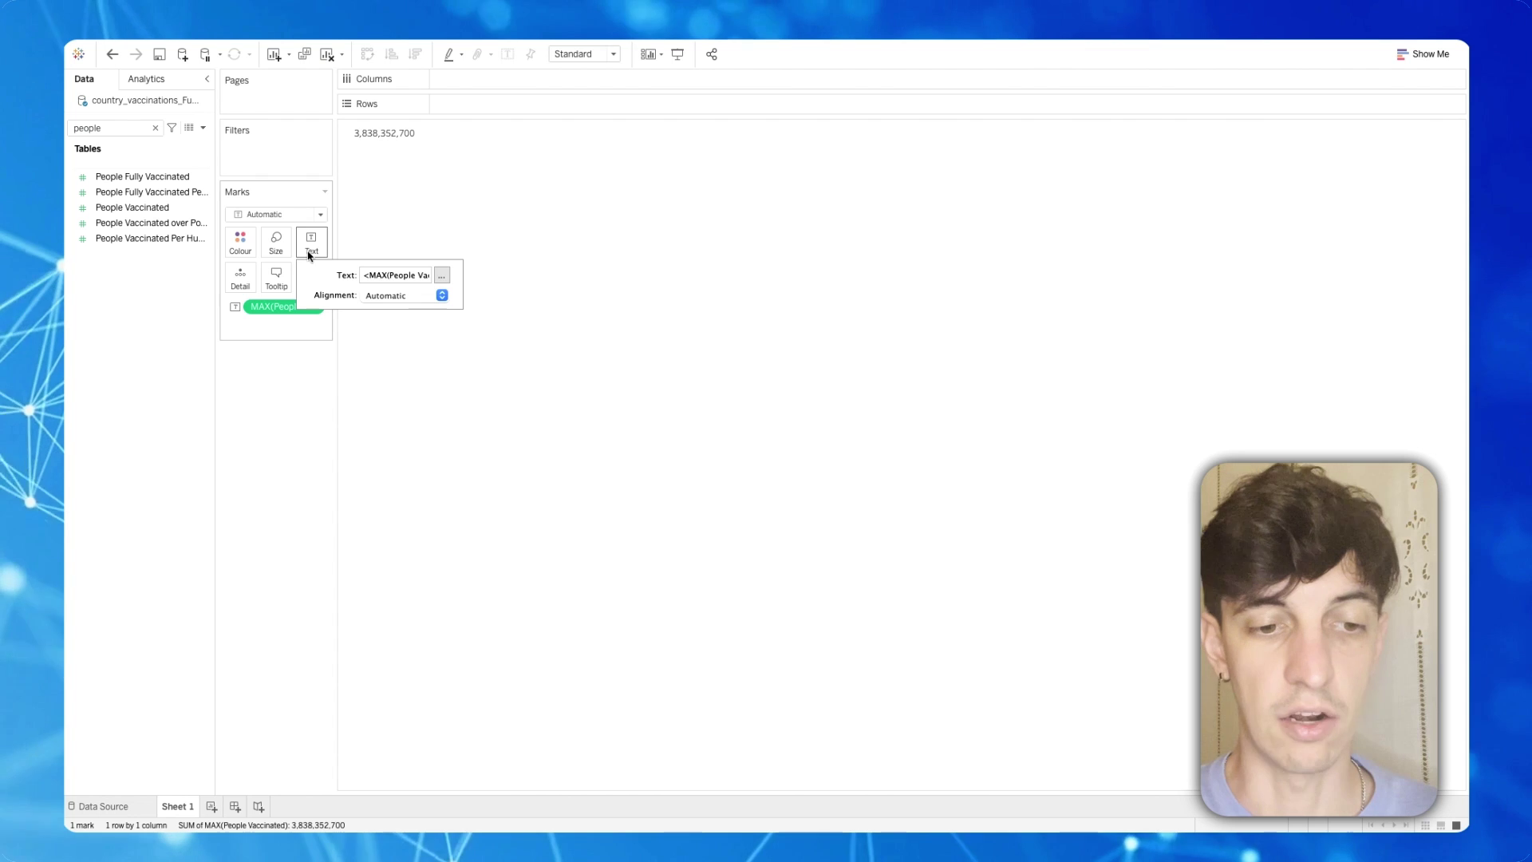
left_click(441, 275)
triple_click(742, 473)
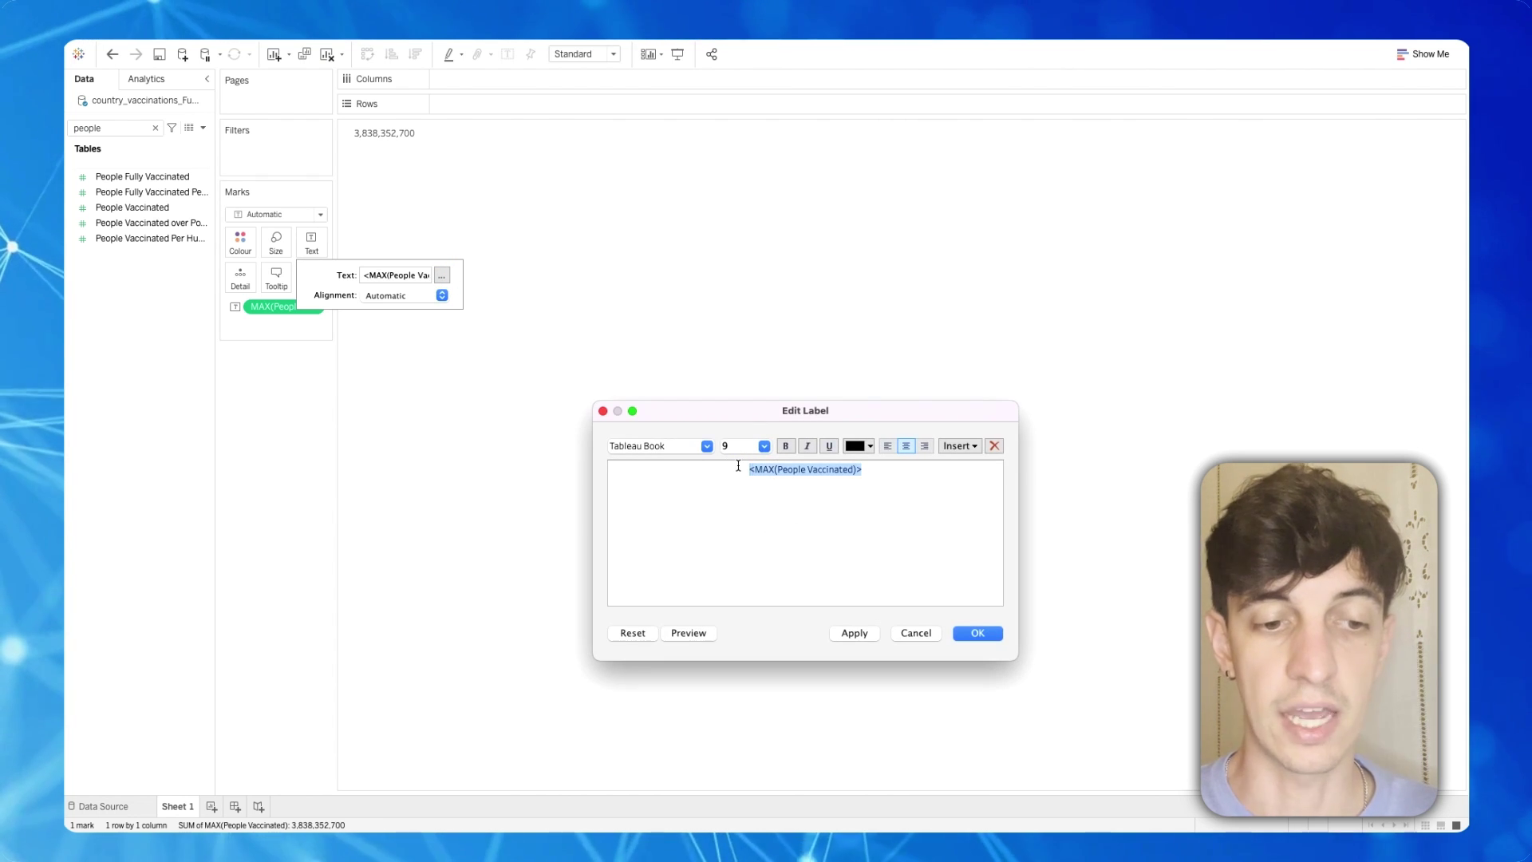
type("<MAX(People Vaccinated)> People Only Partly Vaccinated against COVID-19")
left_click_drag(824, 553, 585, 462)
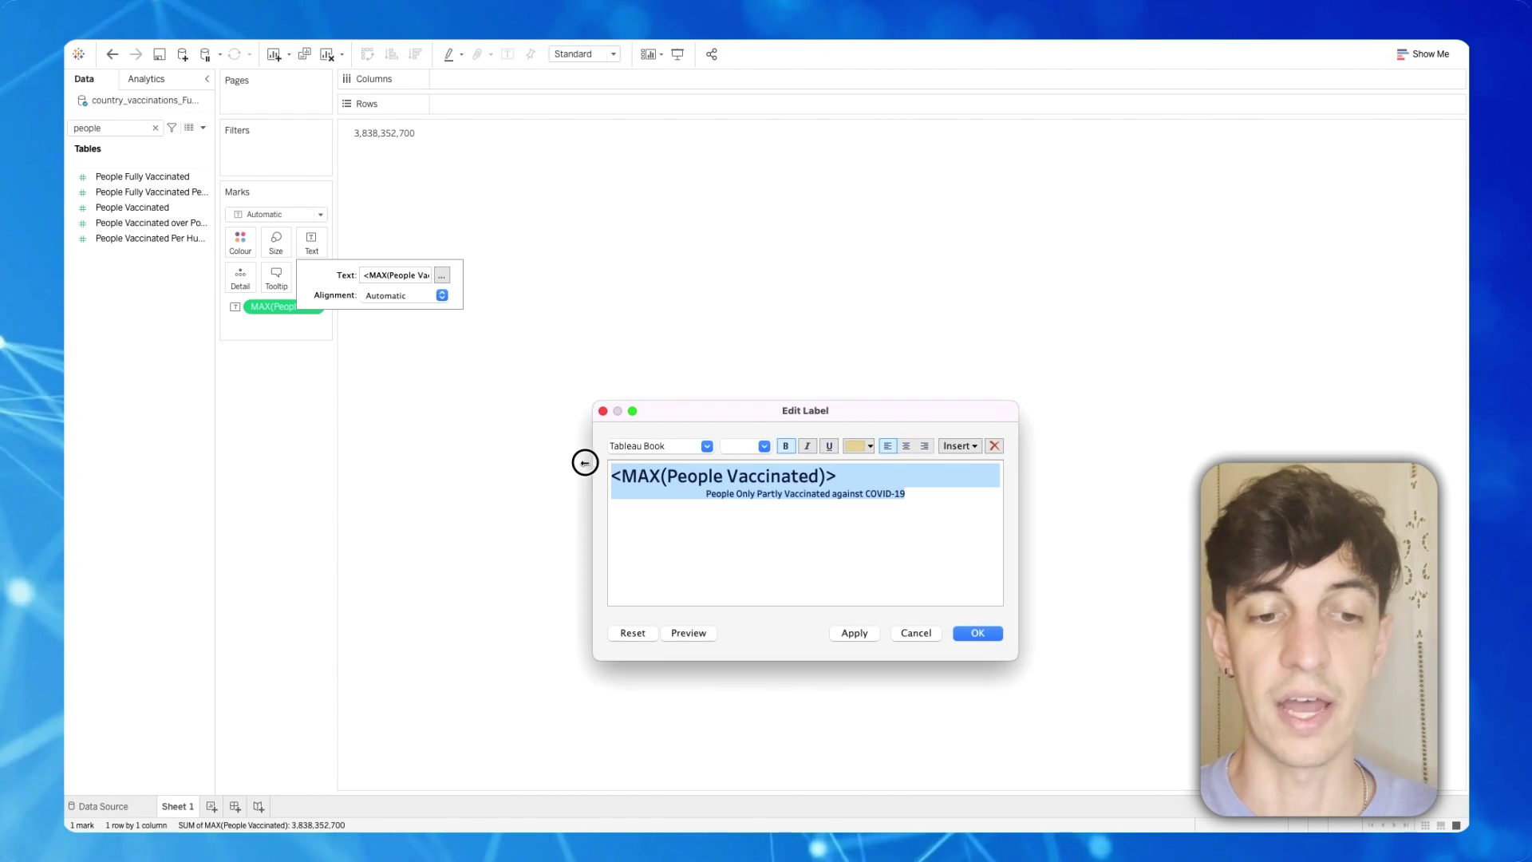
left_click(909, 451)
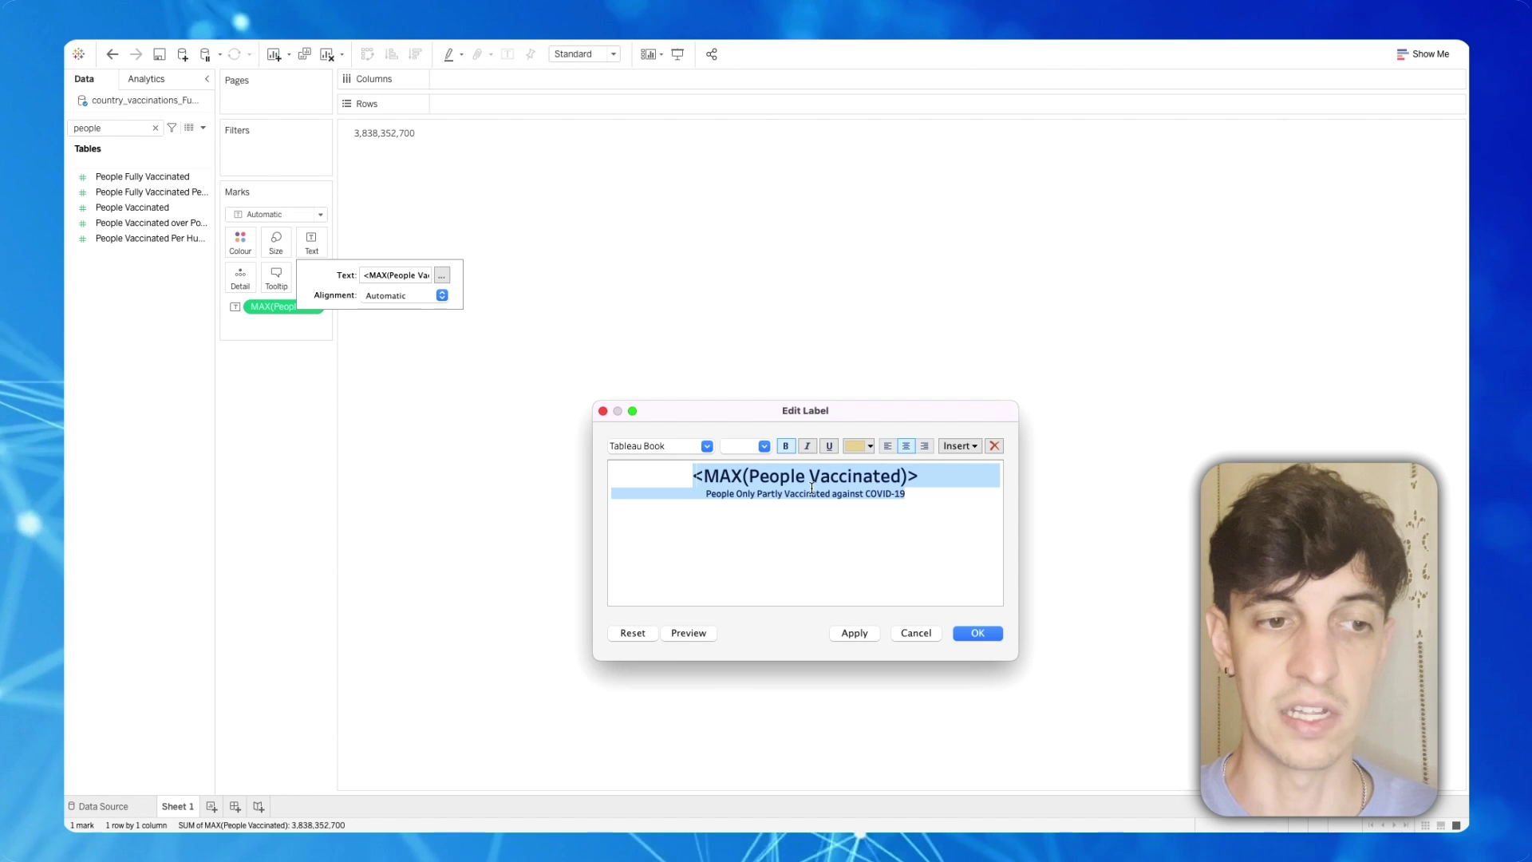
left_click(879, 525)
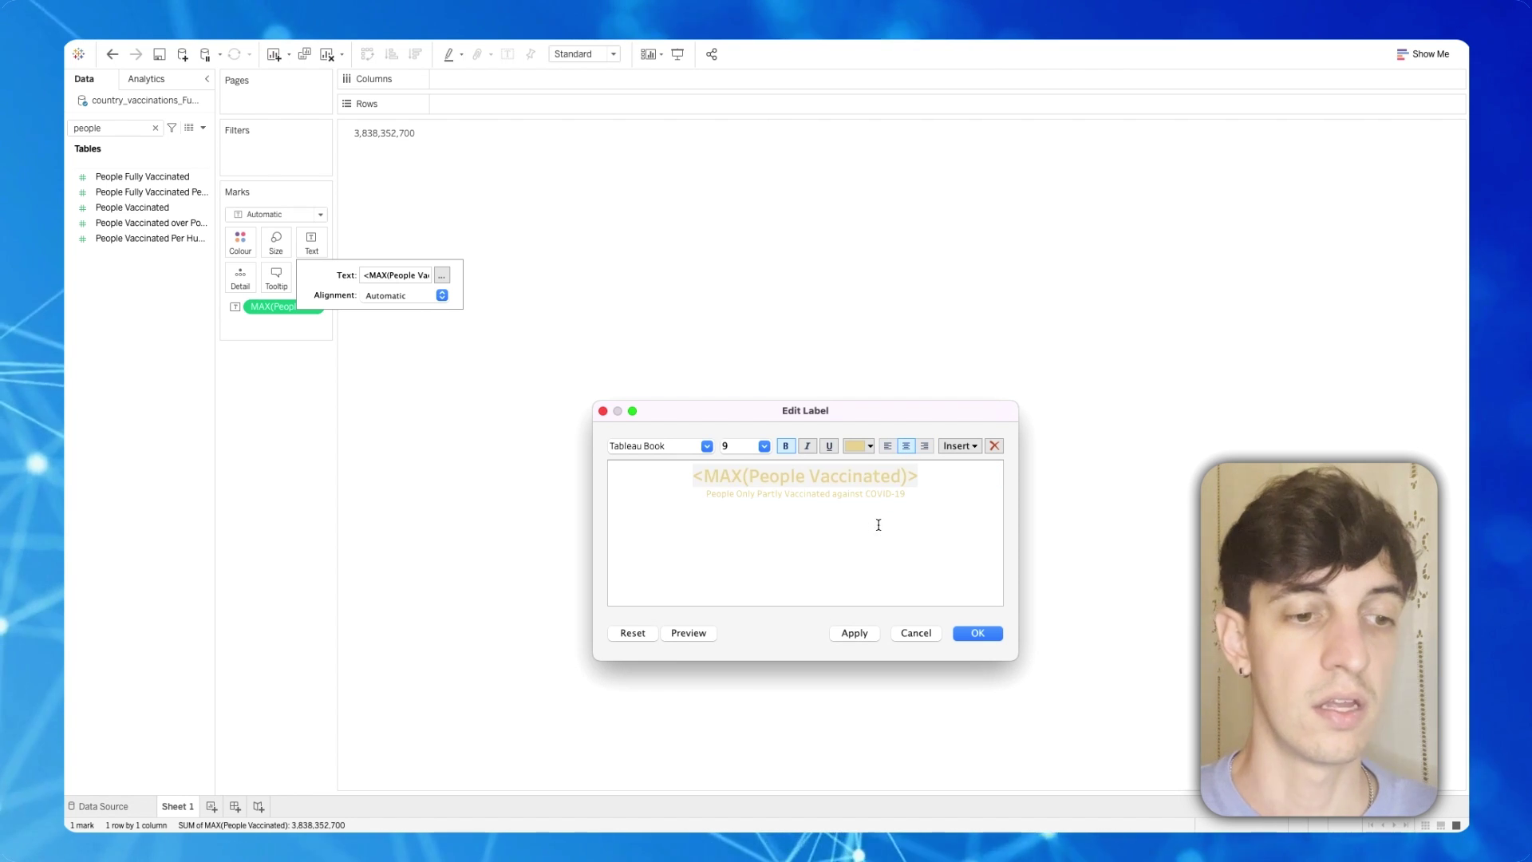
left_click(961, 633)
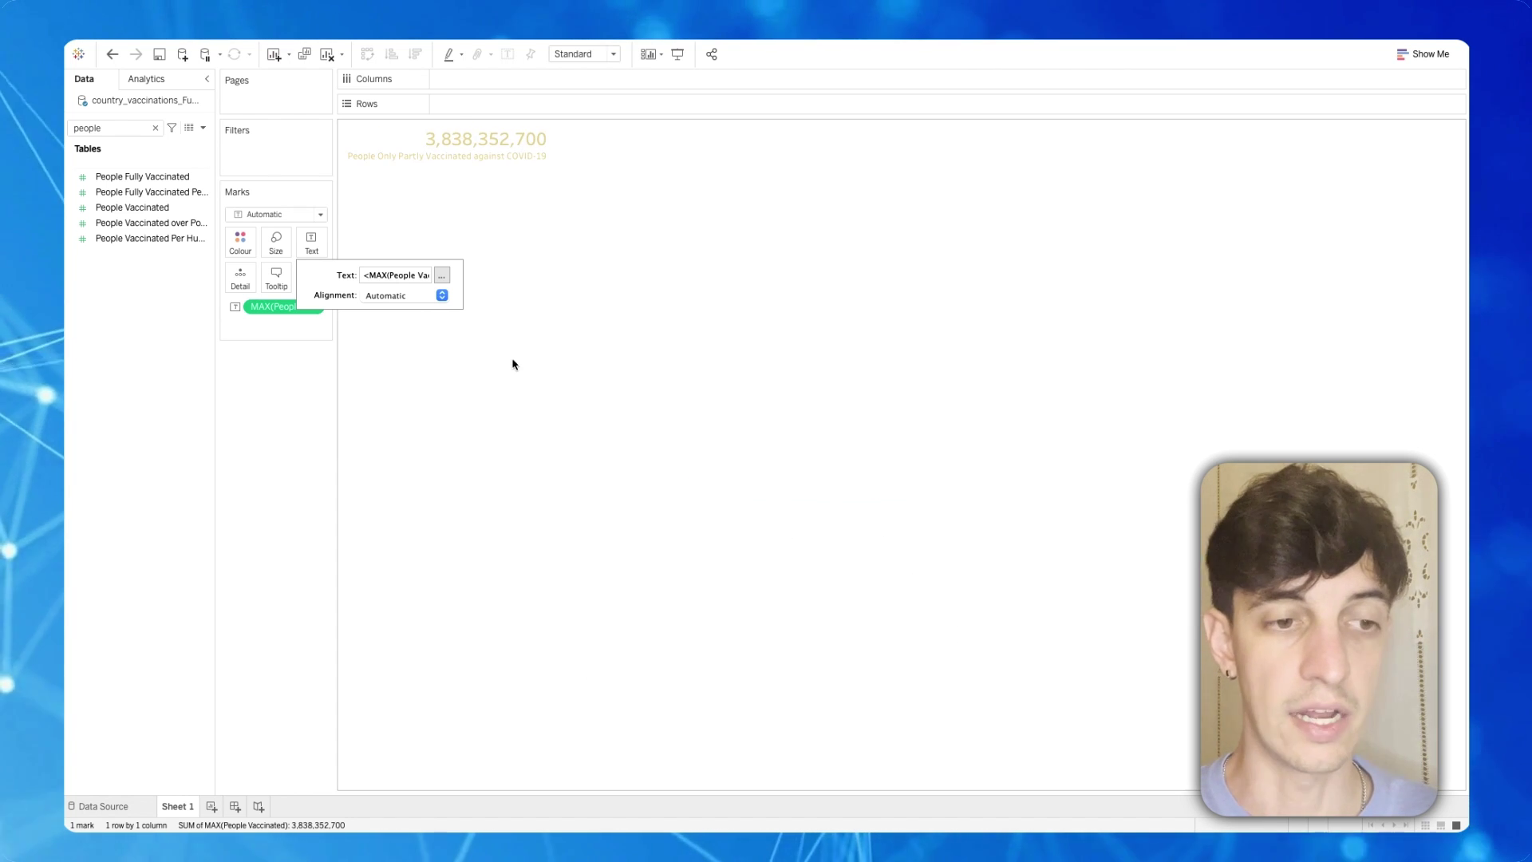
left_click(442, 296)
left_click(400, 366)
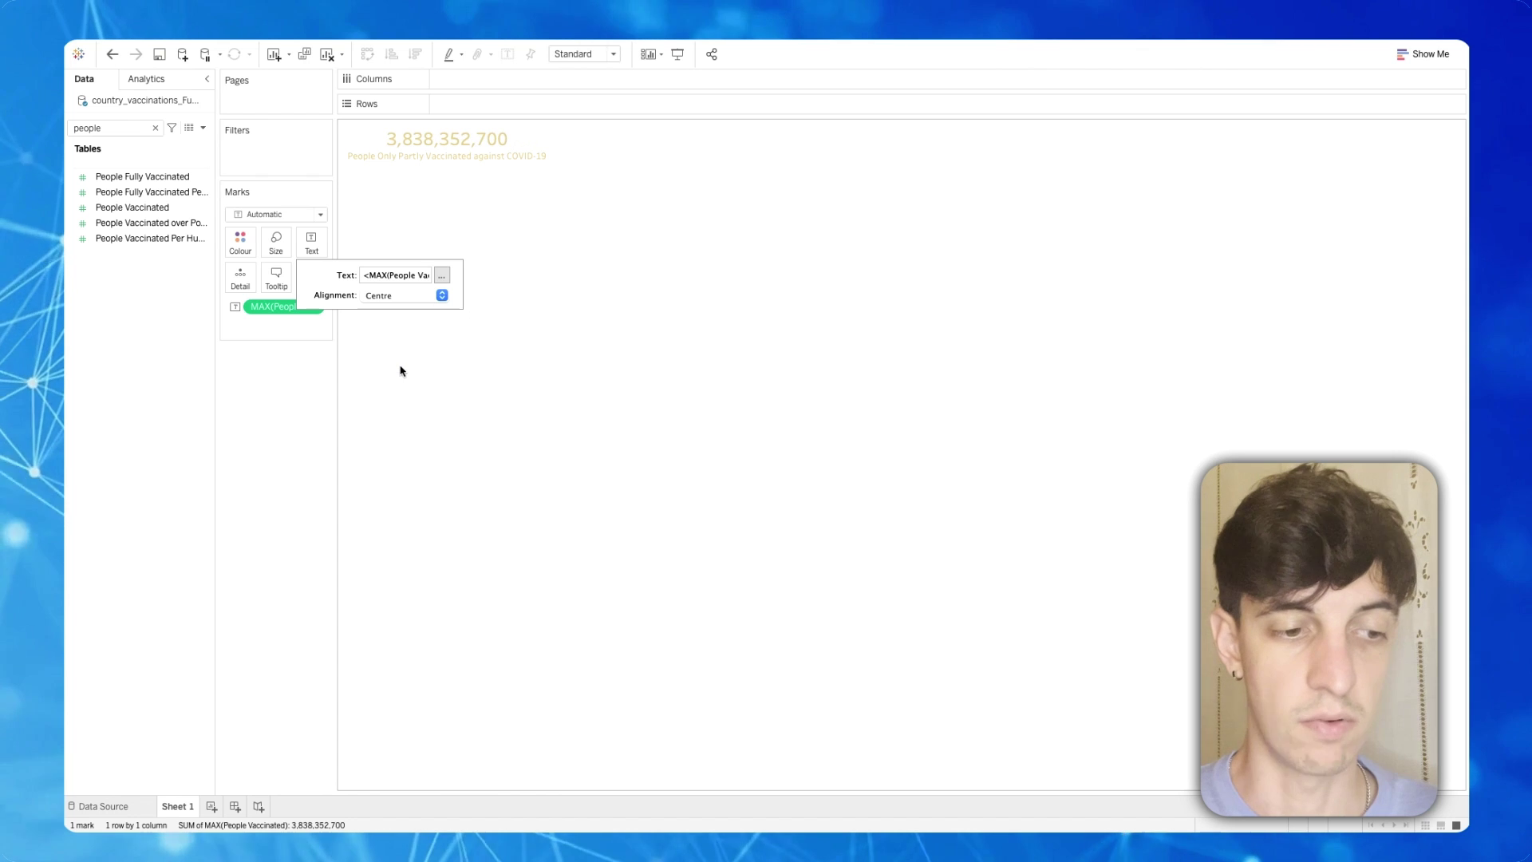
left_click(282, 374)
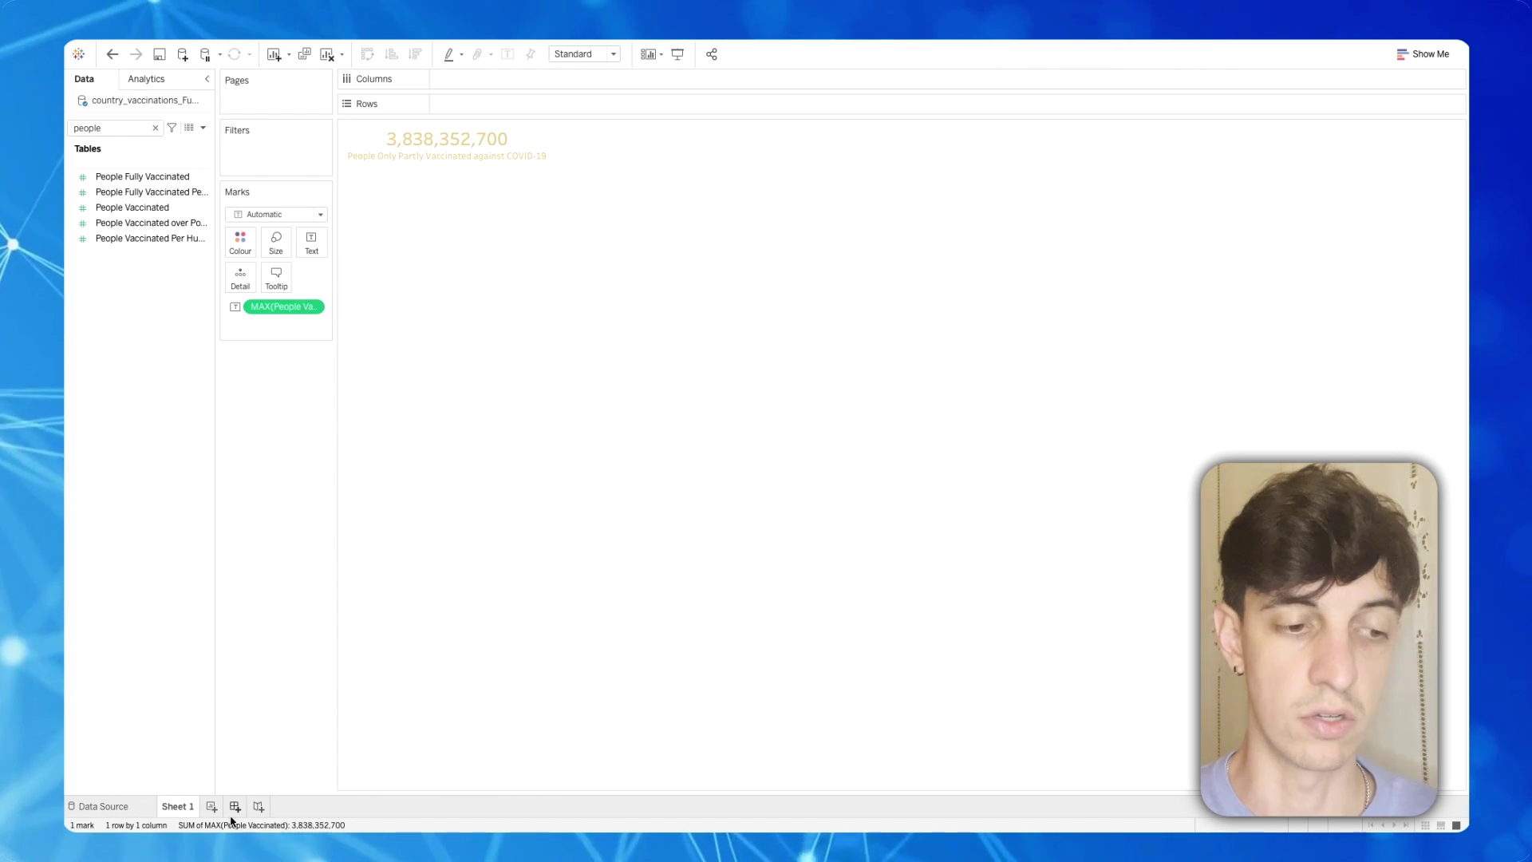
- Rename Sheet 1 to 'KPI 1 - People Partially Vaccinated'
right_click(180, 812)
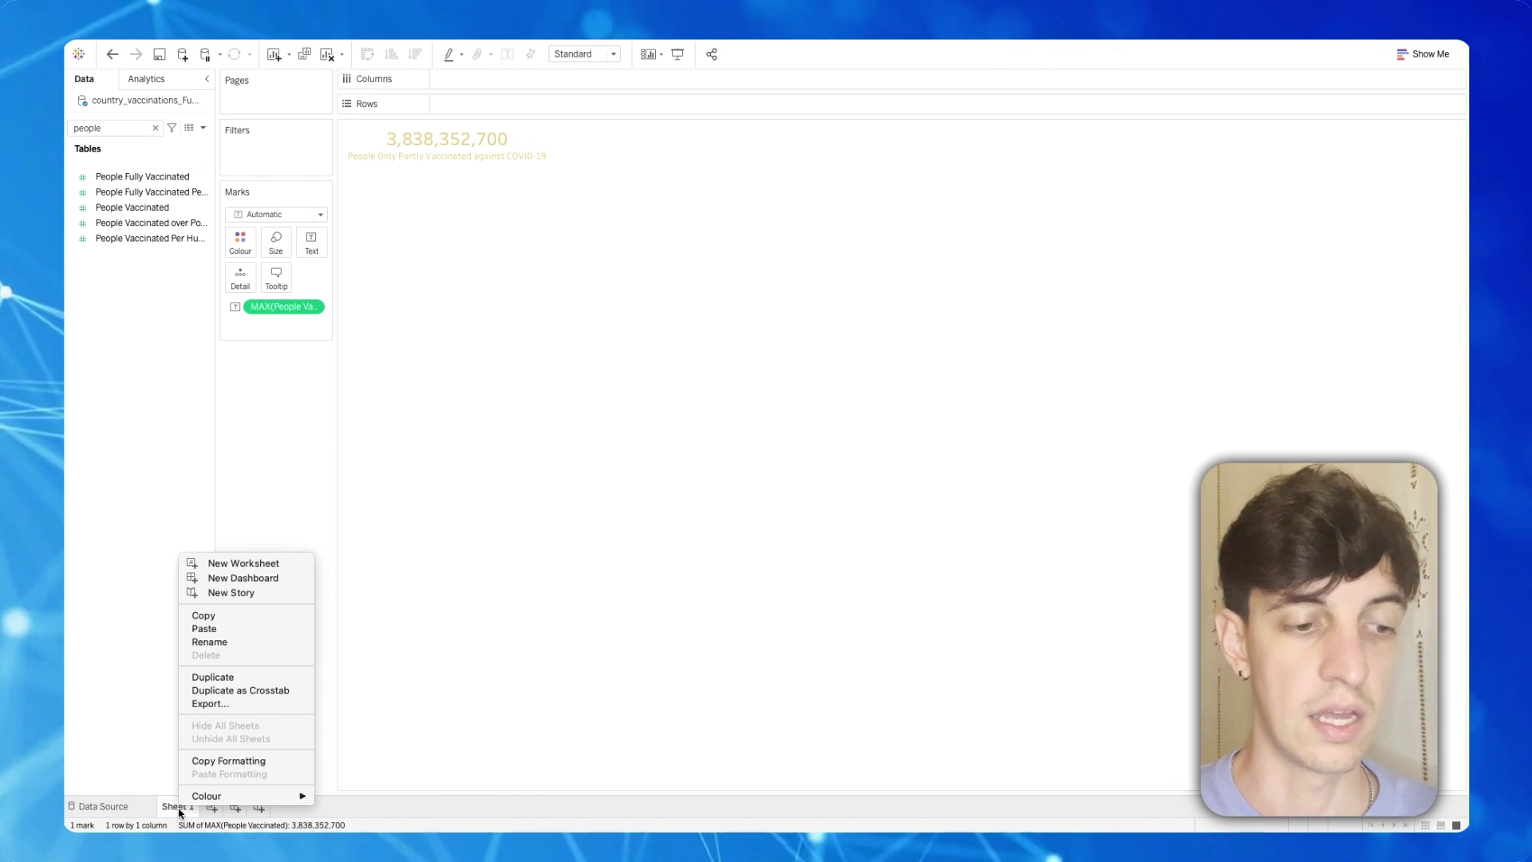
left_click(209, 641)
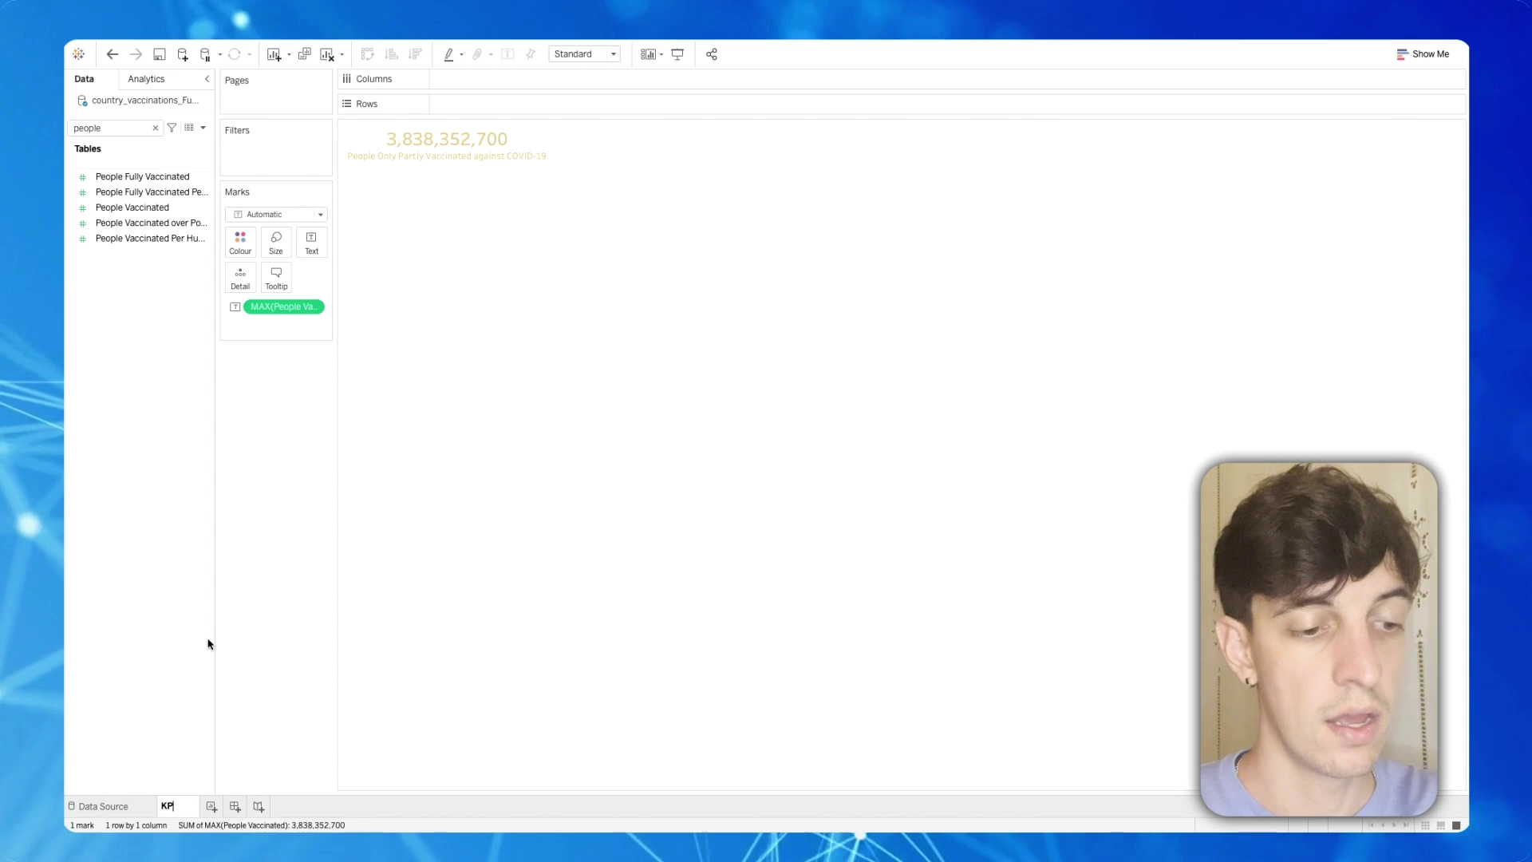
type("KPI 1 - People")
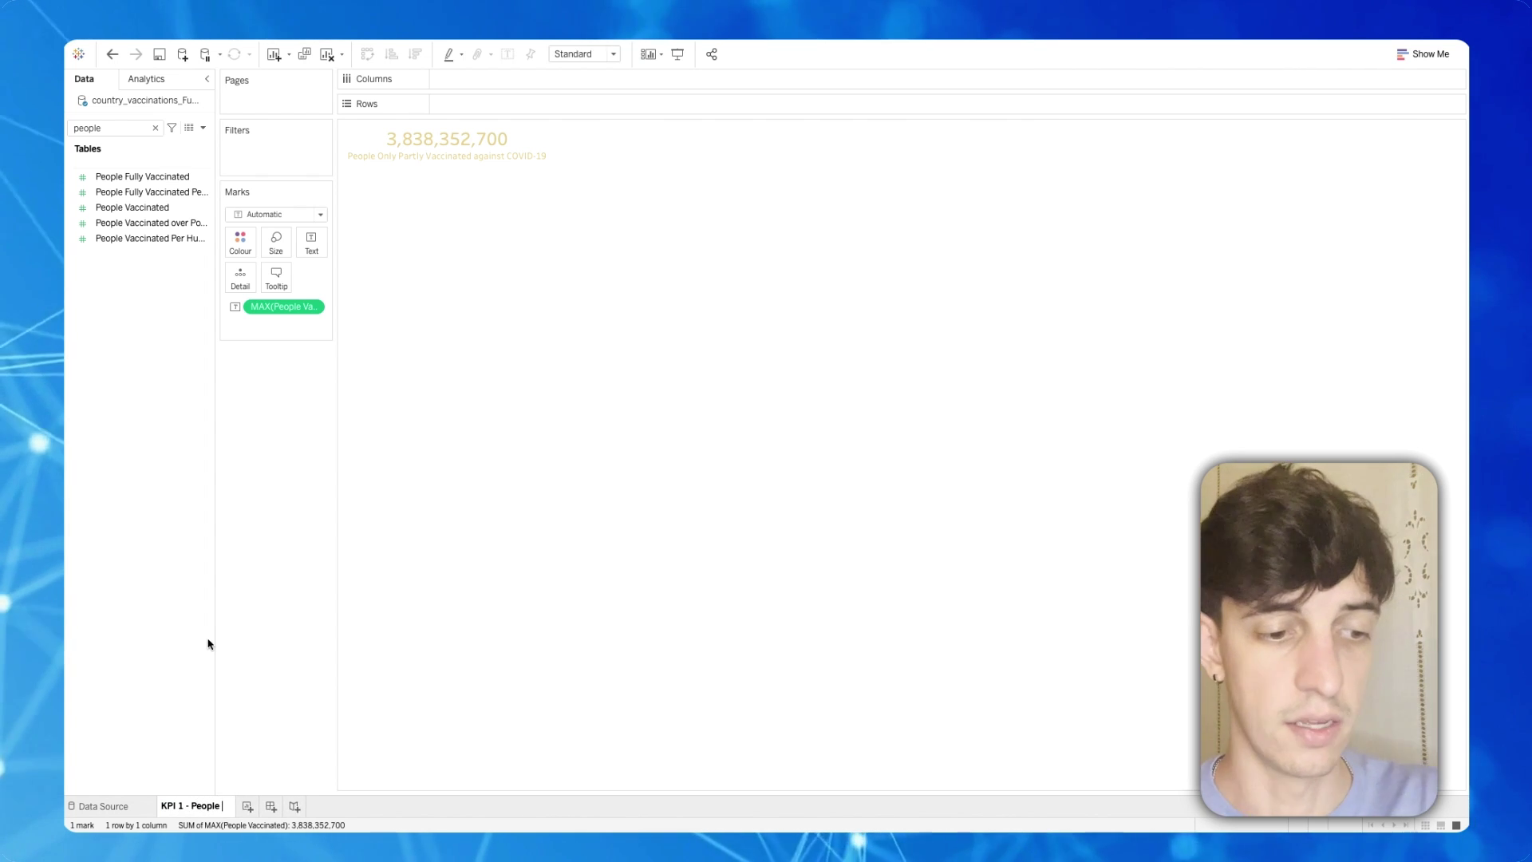
type(" Partially Vaccinated")
key("Return")
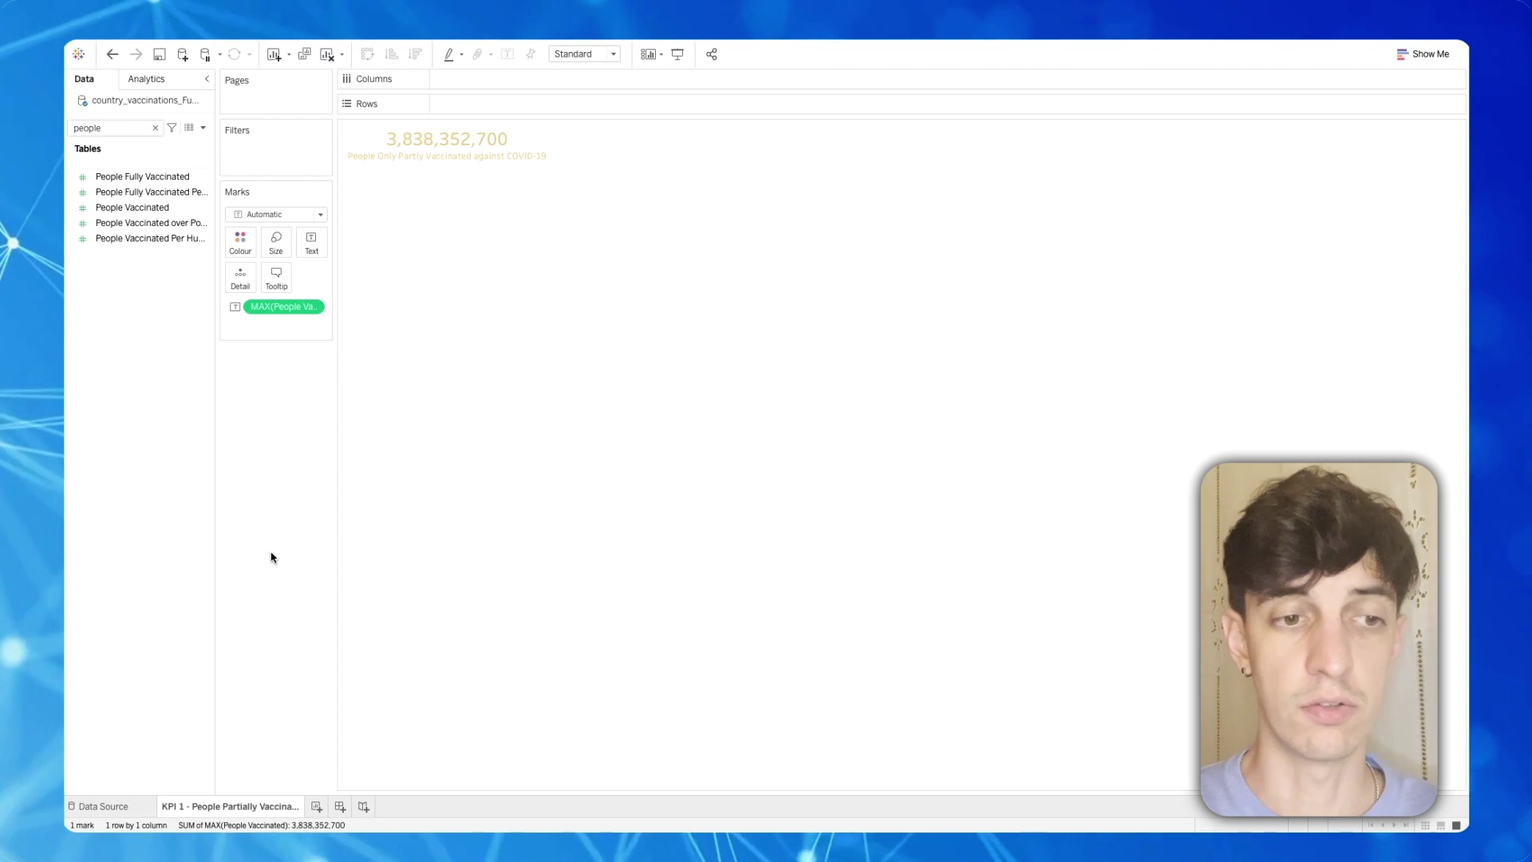
- Duplicate the KPI 1 sheet and rename the copy 'KPI 2 - People Fully Vaccinated'
right_click(245, 809)
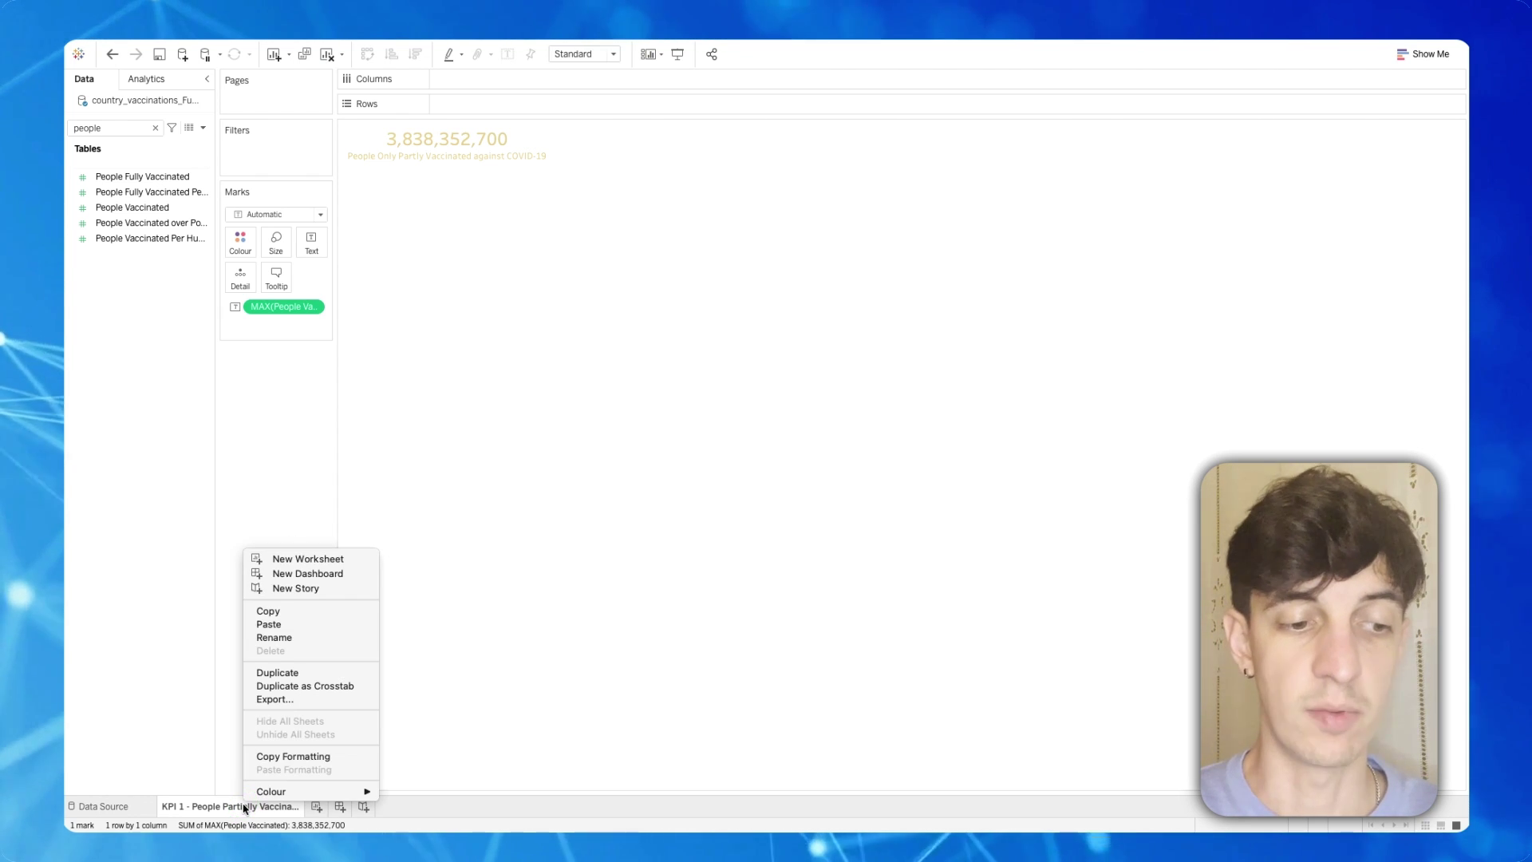
left_click(291, 675)
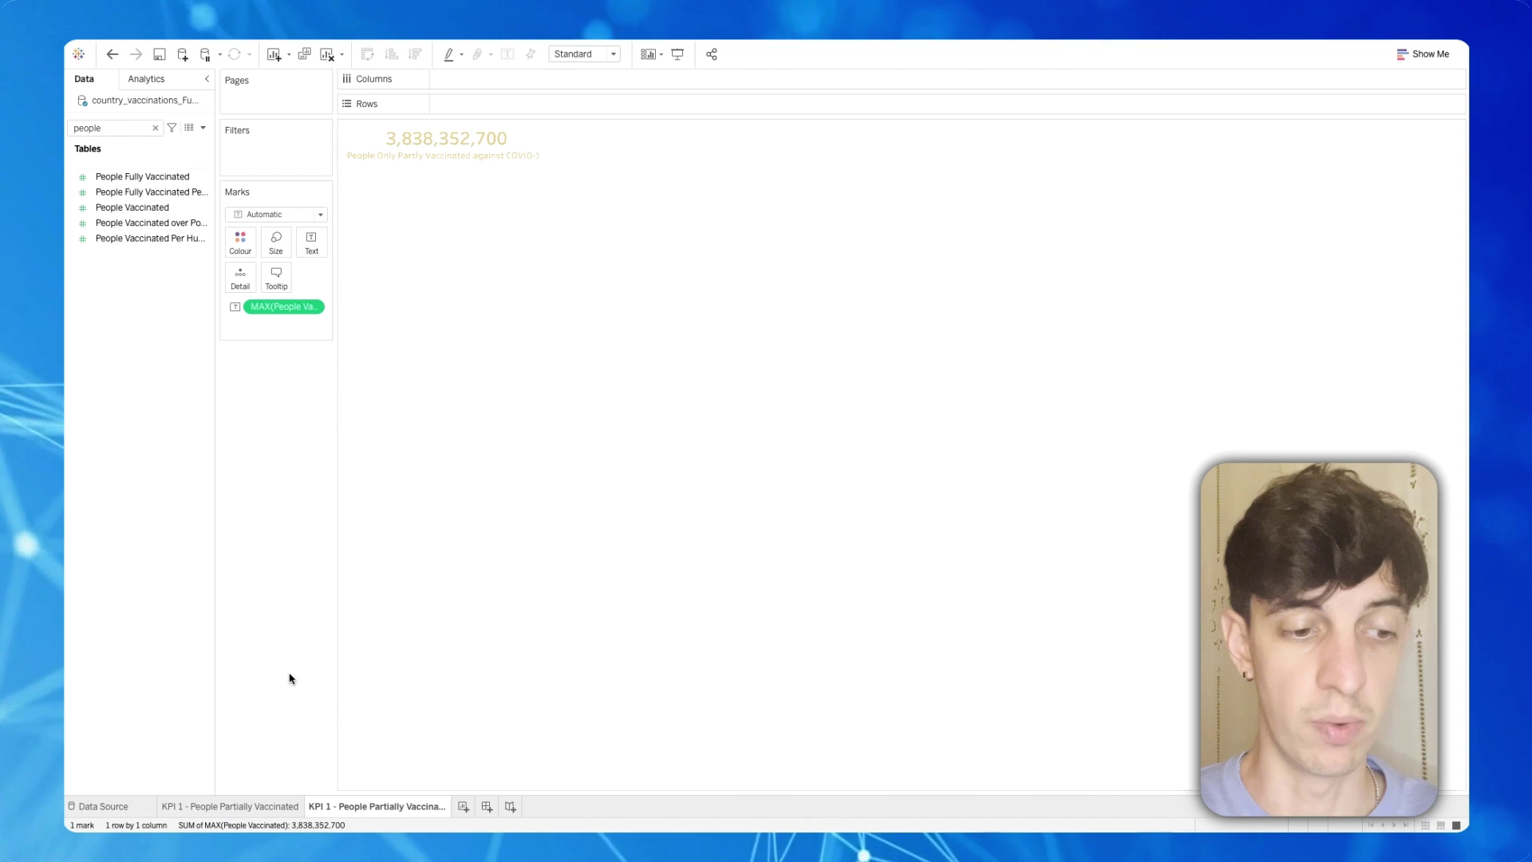
right_click(349, 808)
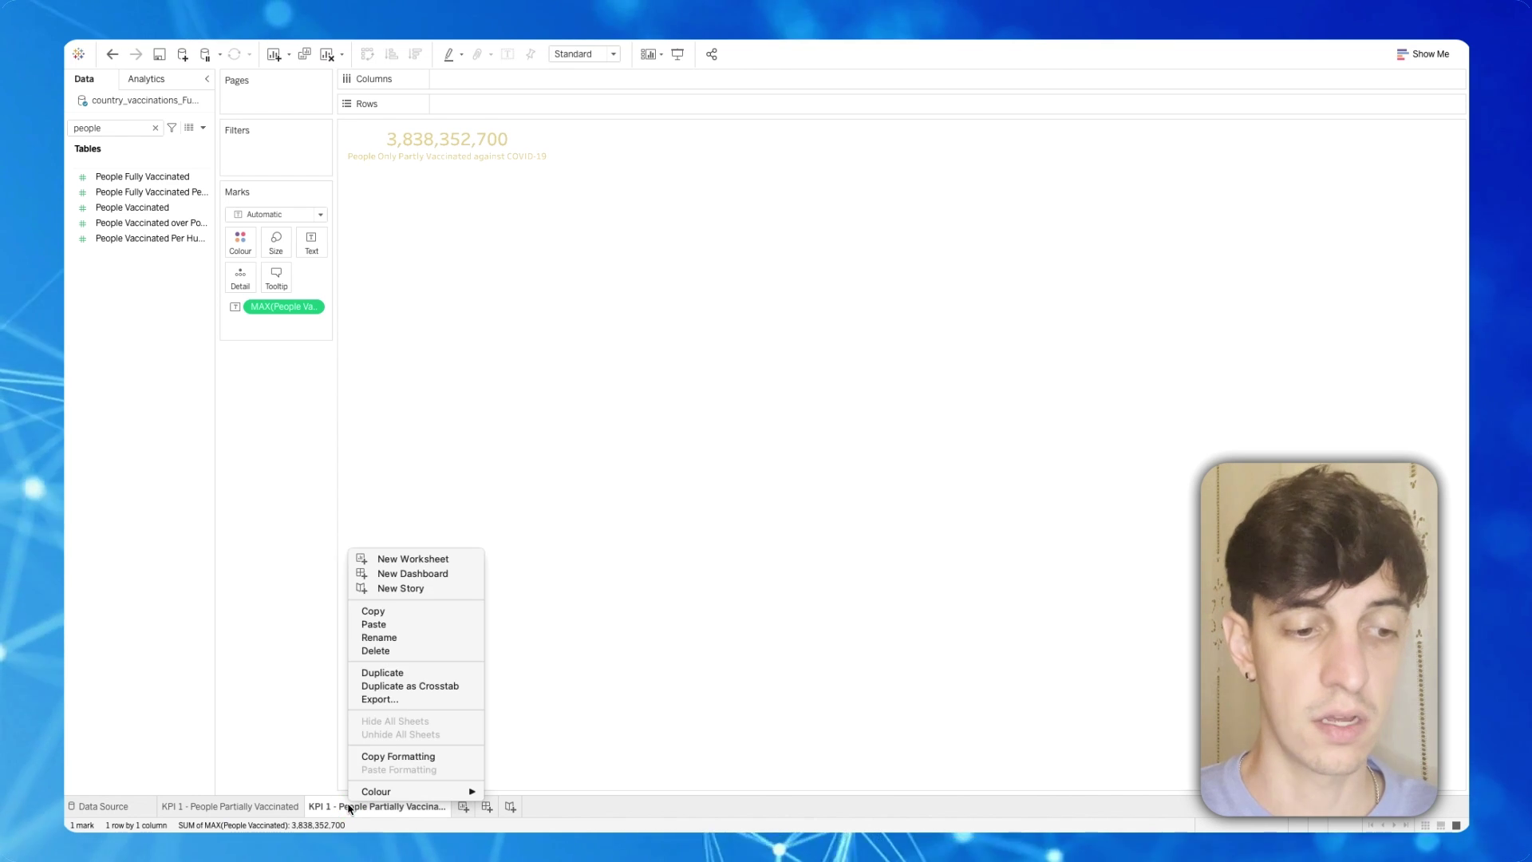
left_click(381, 637)
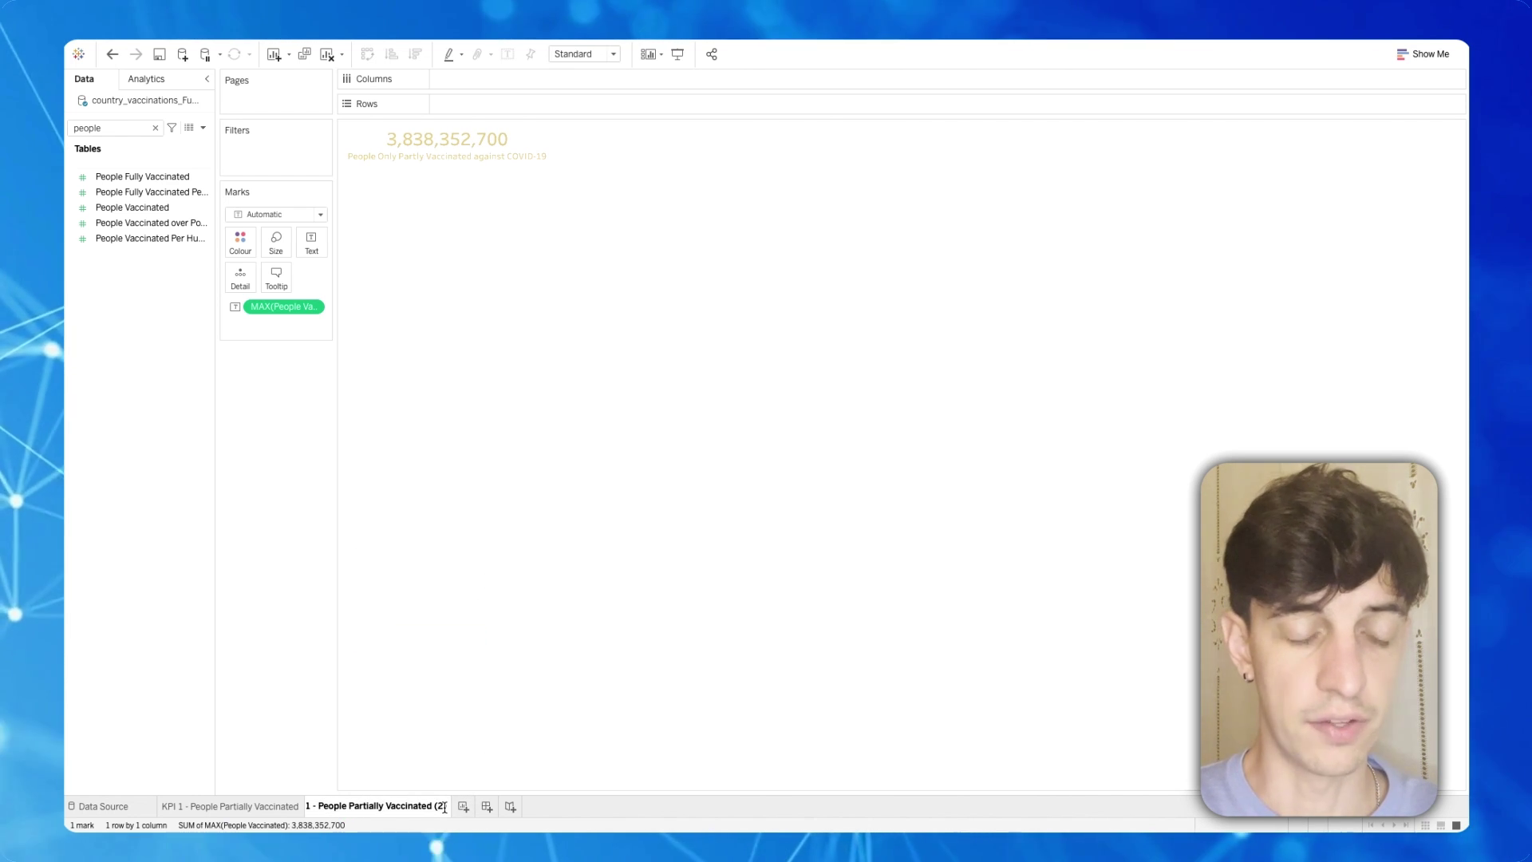
key("BackSpace")
key("BackSpace")
key("BackSpace")
key("BackSpace")
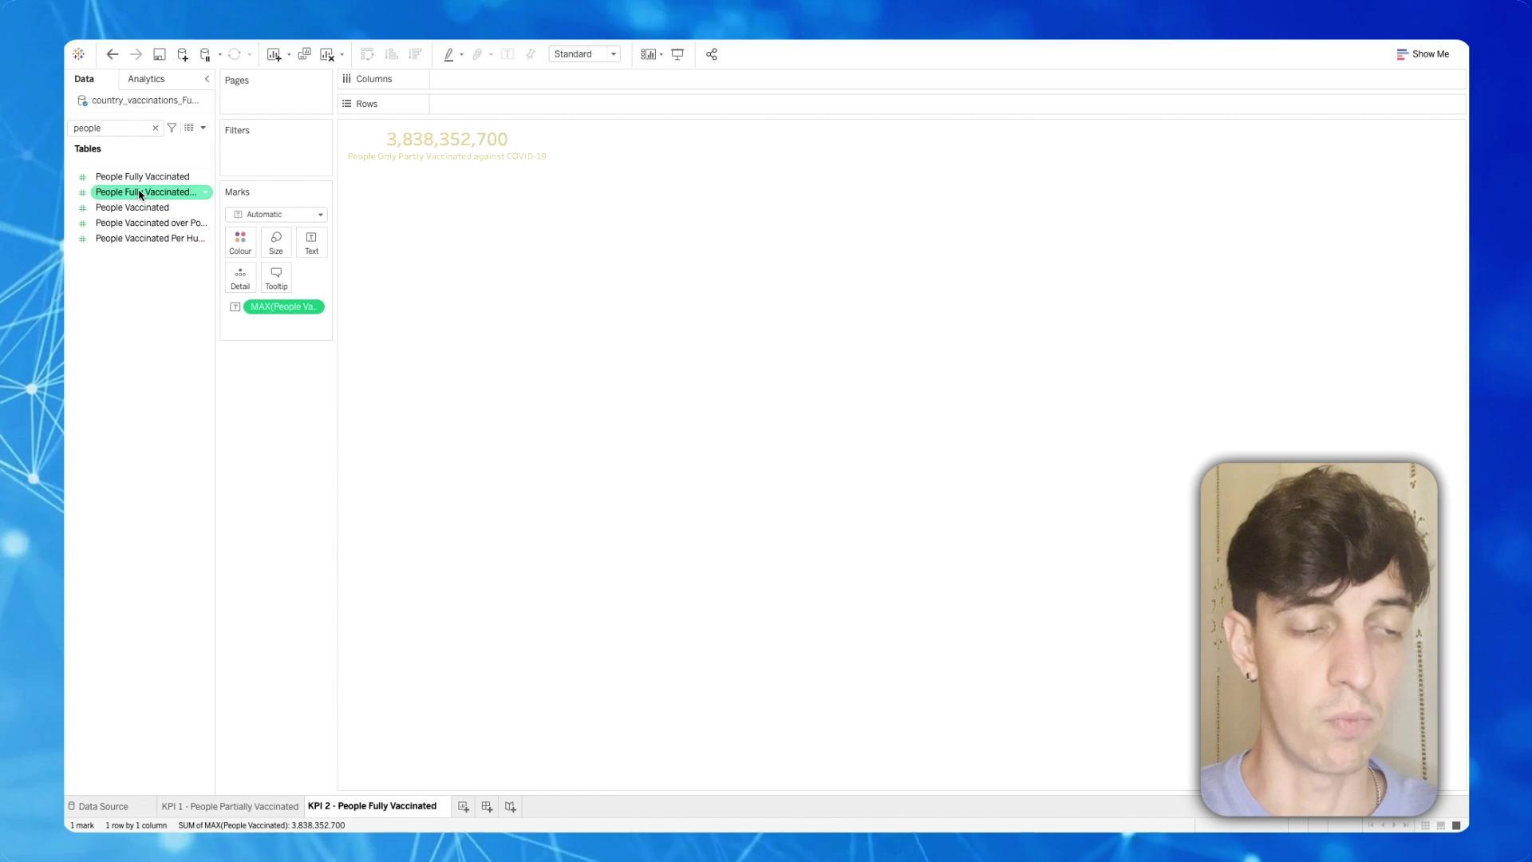
- Replace the KPI value with People Fully Vaccinated aggregated as Maximum
left_click_drag(139, 194, 291, 313)
left_click(313, 308)
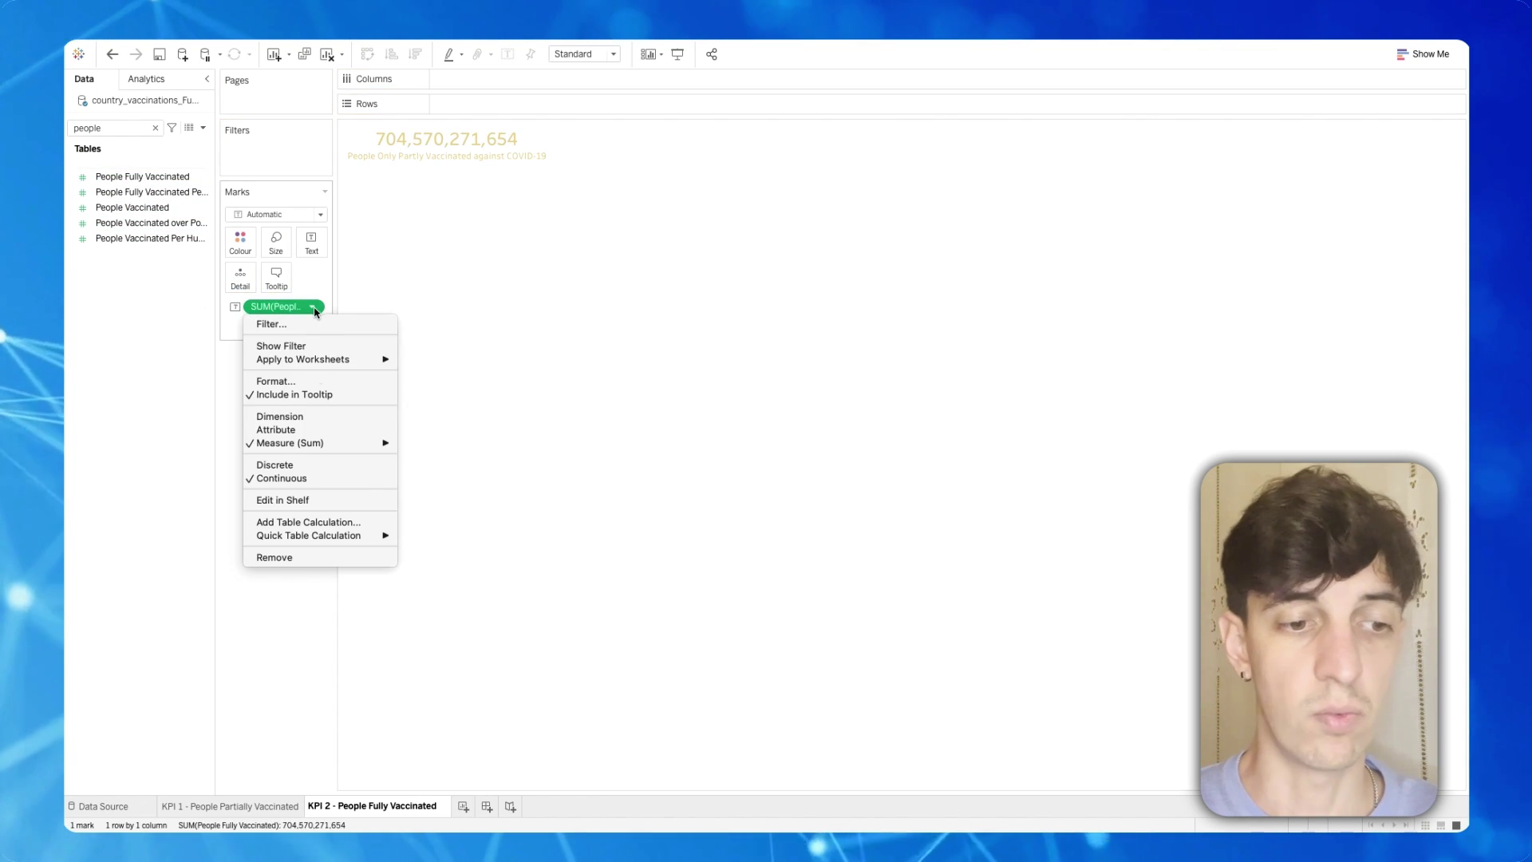
mouse_move(343, 443)
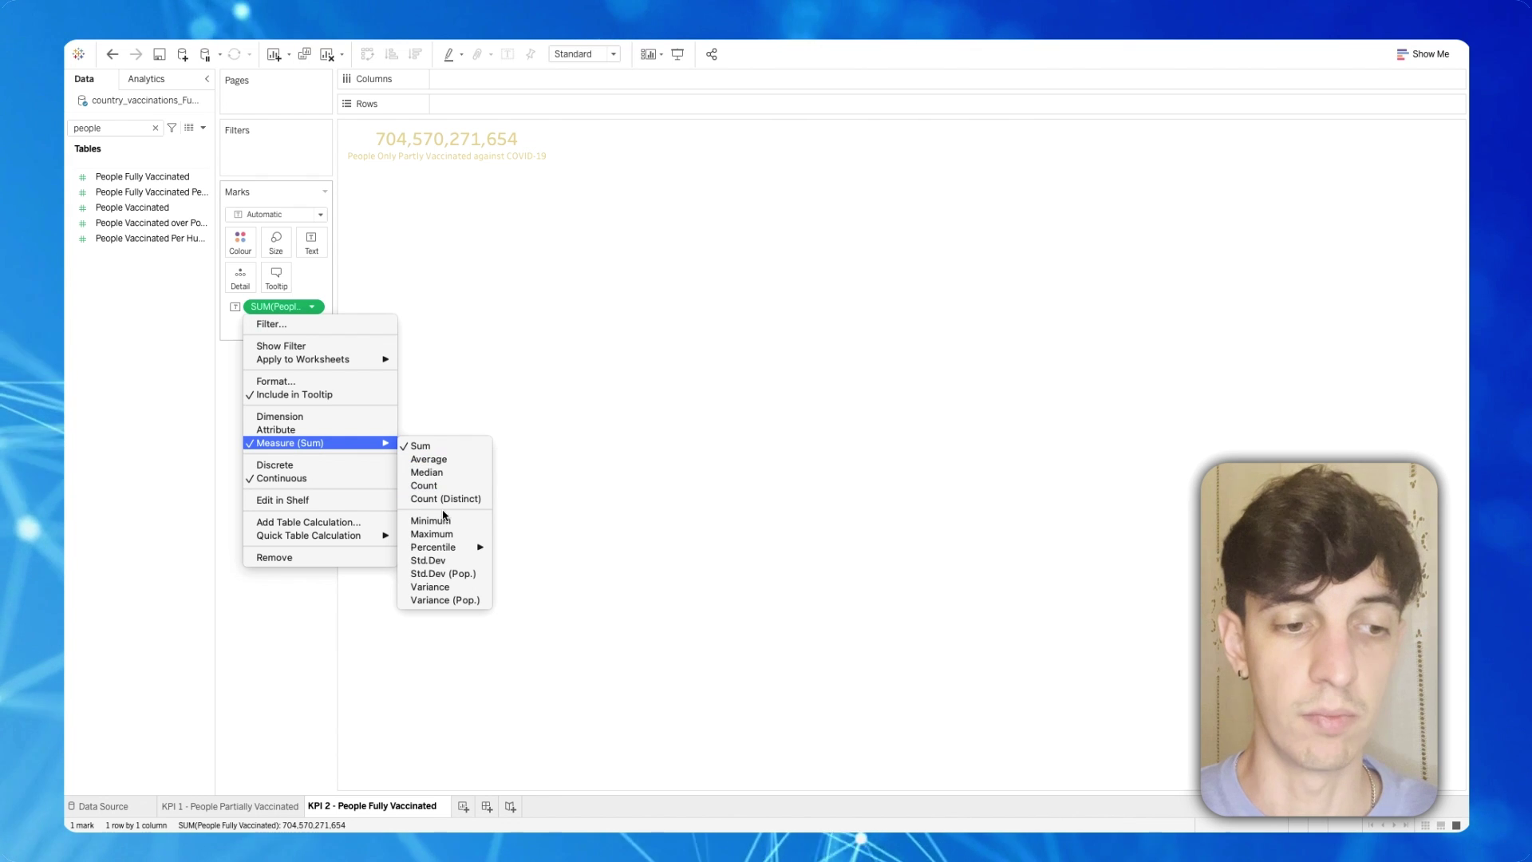
left_click(444, 533)
- Change the subtitle's 'Only Partly' to 'Fully' in the label editor
left_click(311, 243)
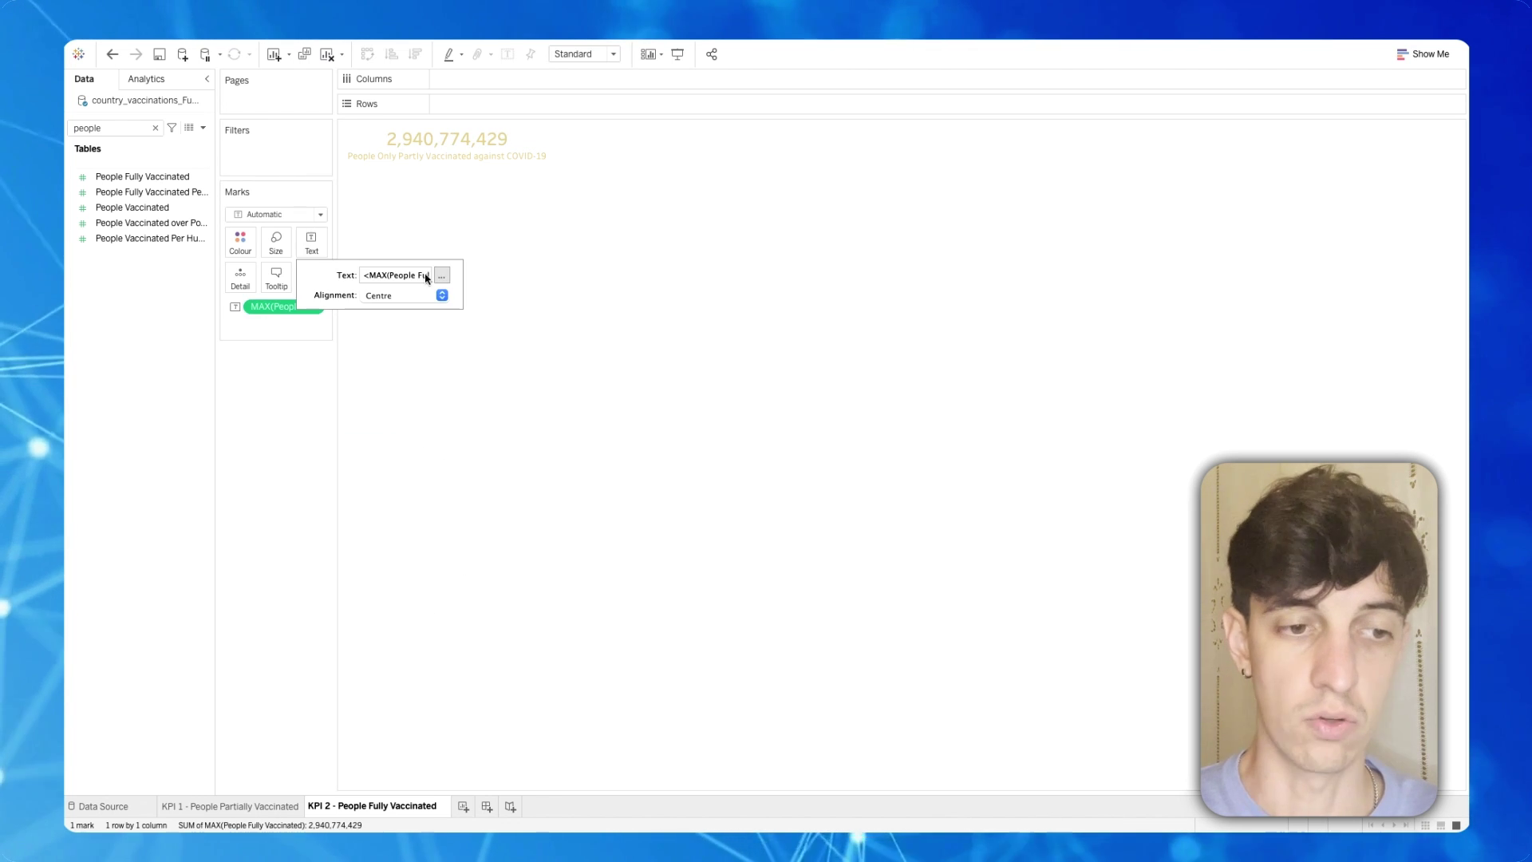
left_click(442, 275)
left_click_drag(782, 498, 733, 495)
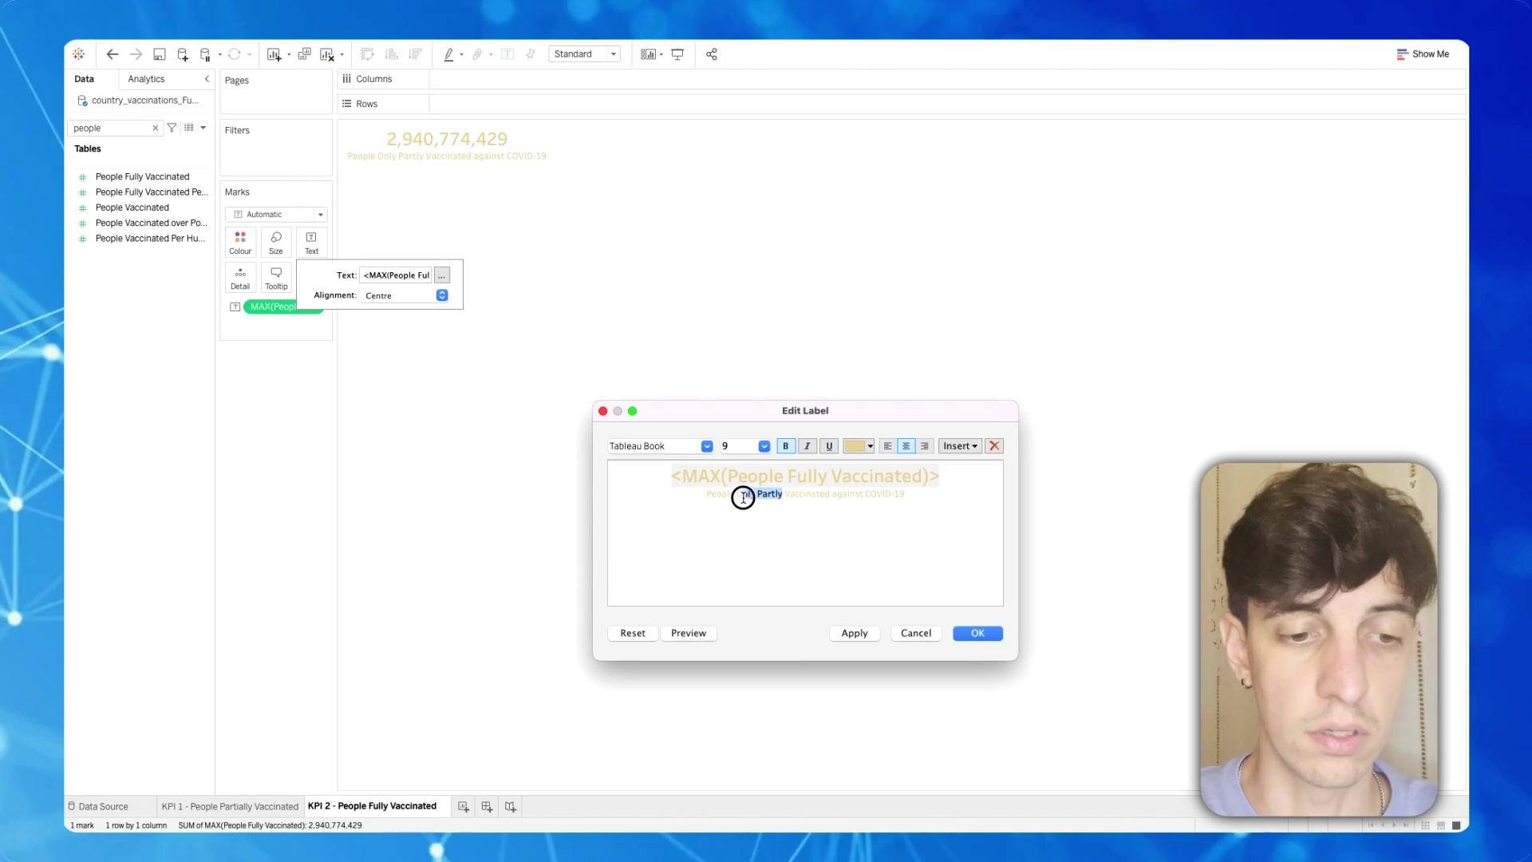
type("Fully")
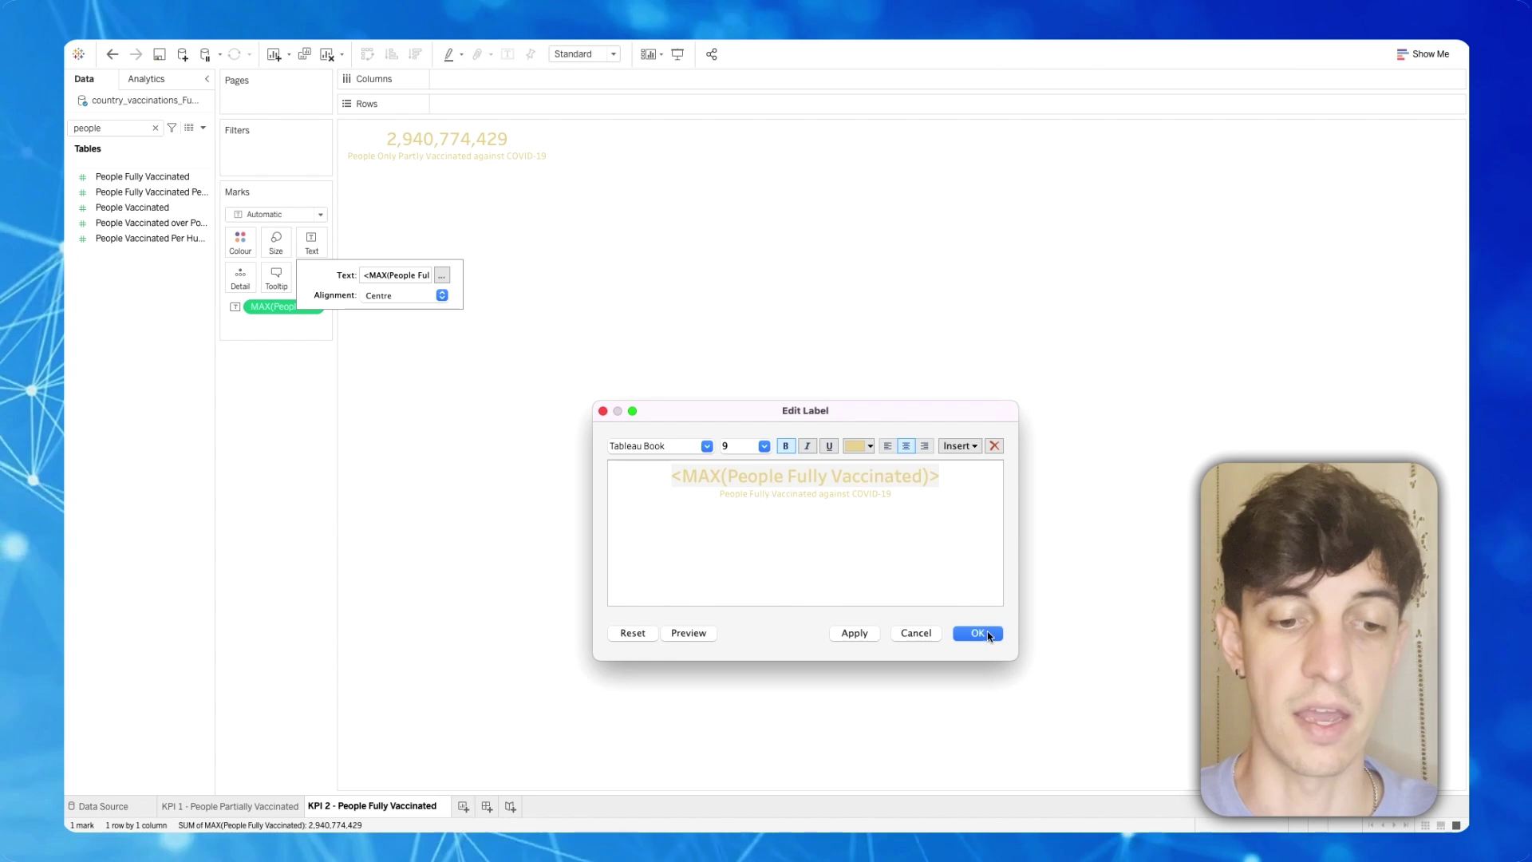
left_click(977, 633)
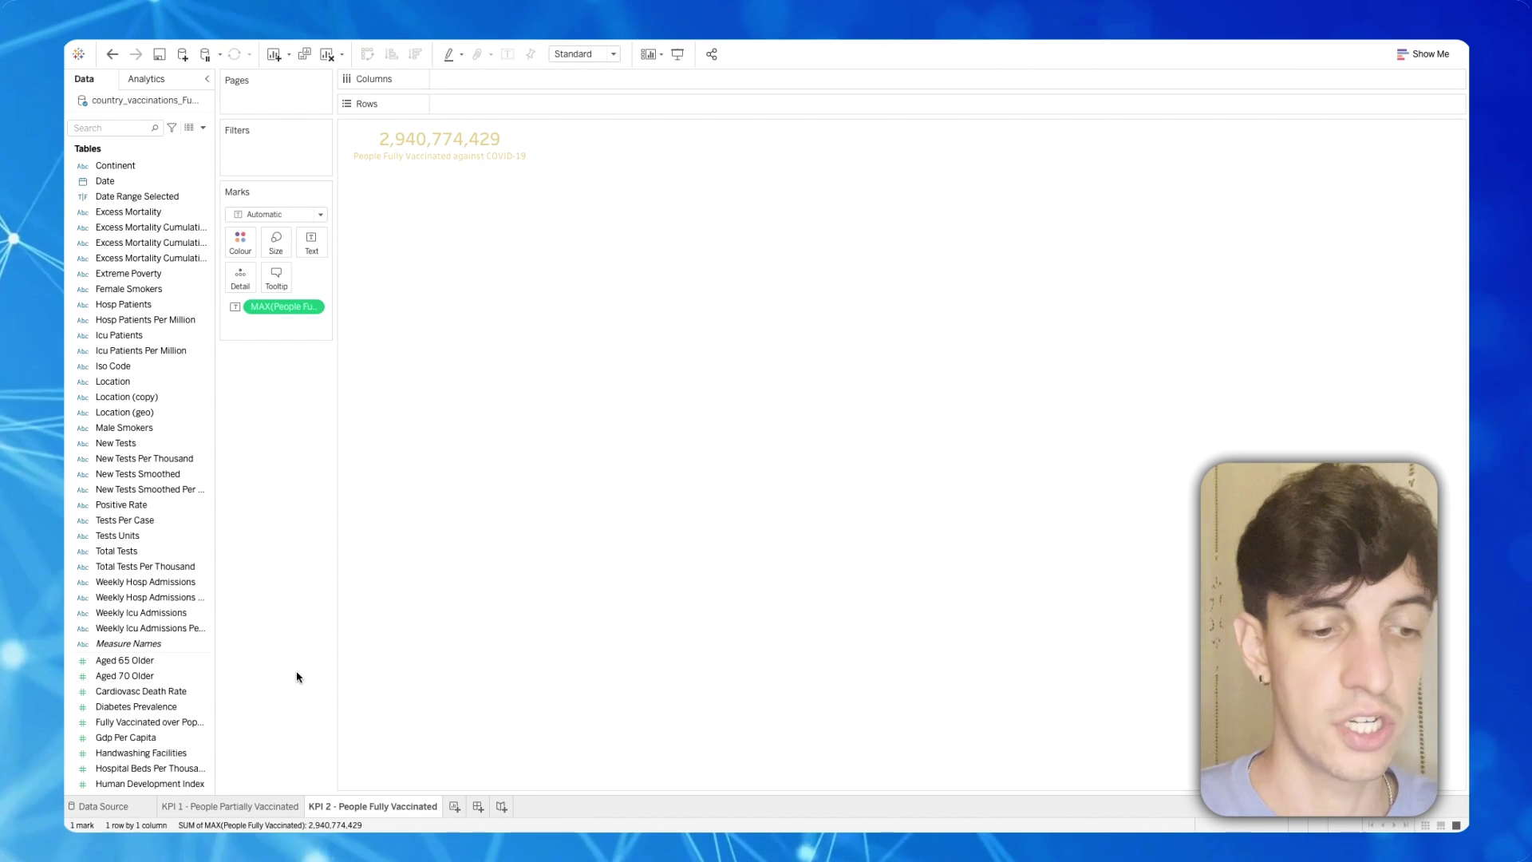
- Duplicate KPI 2 and rename the copy 'KPI 3 - Share of People Not Vaccinated over Population'
right_click(356, 807)
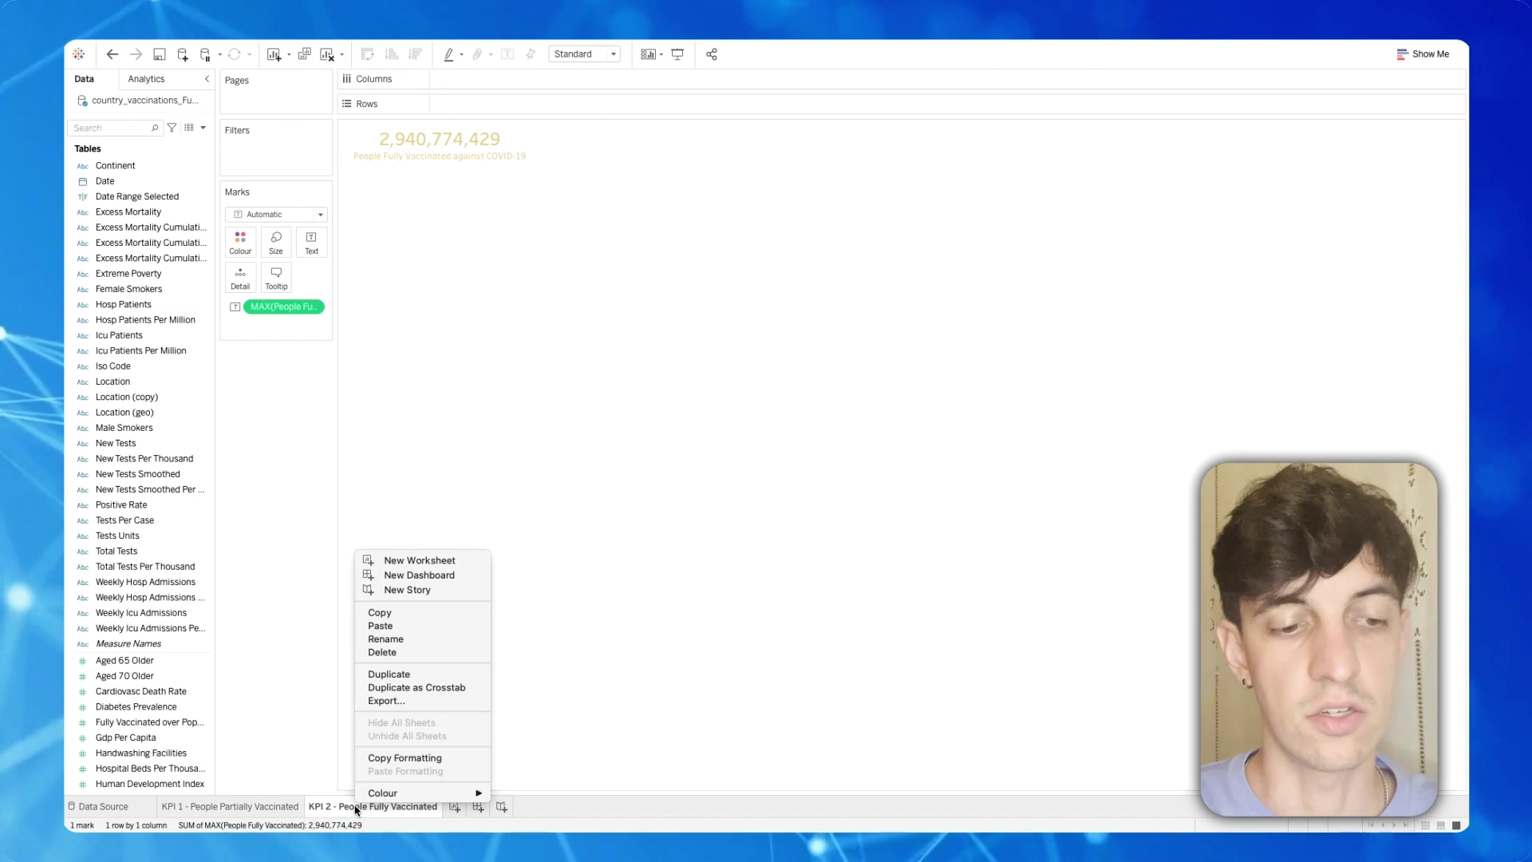
left_click(391, 675)
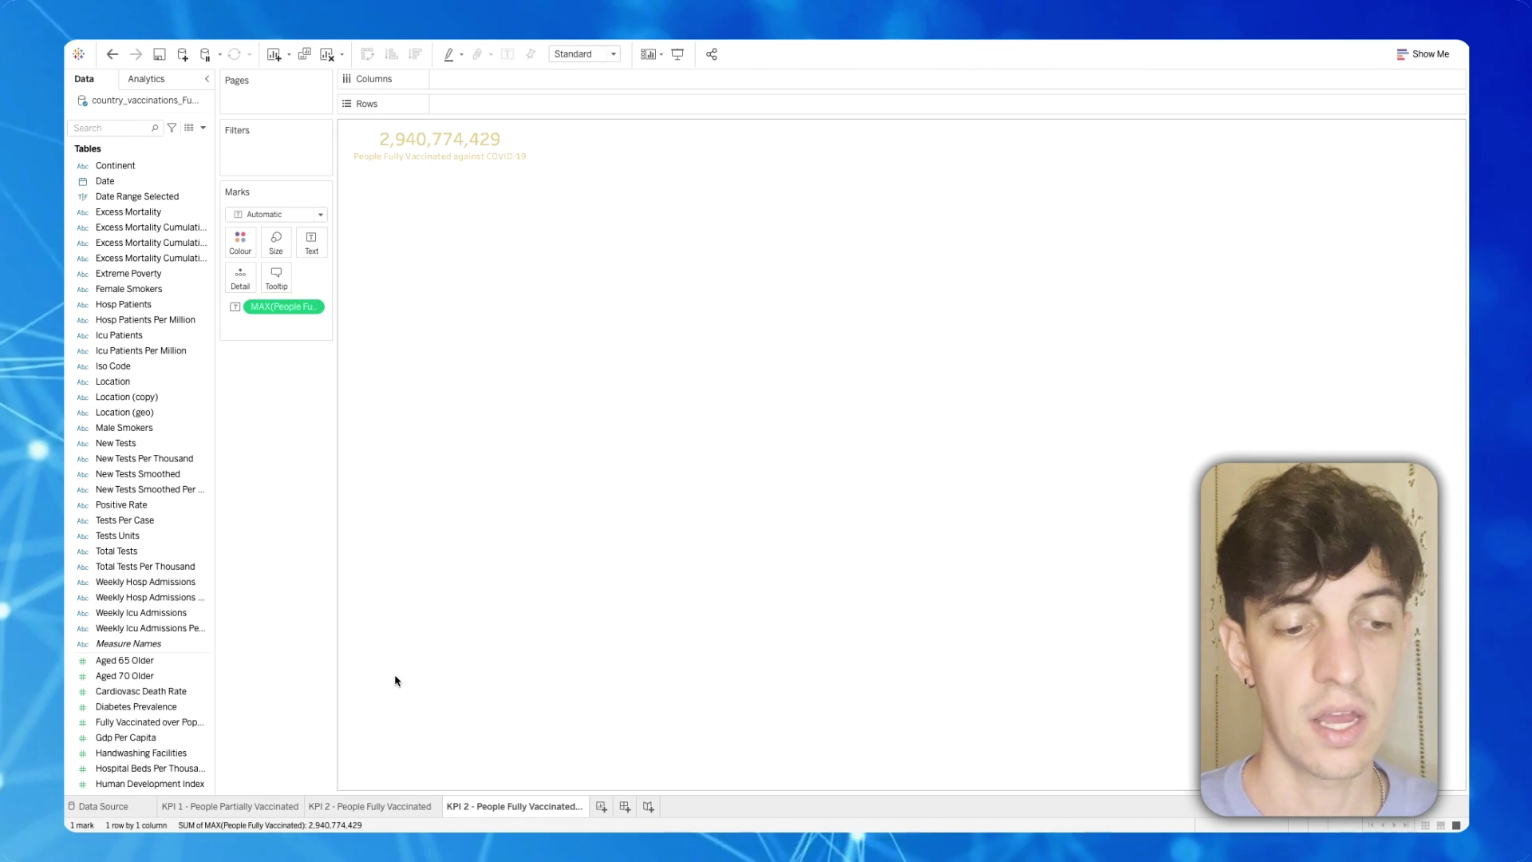
right_click(505, 807)
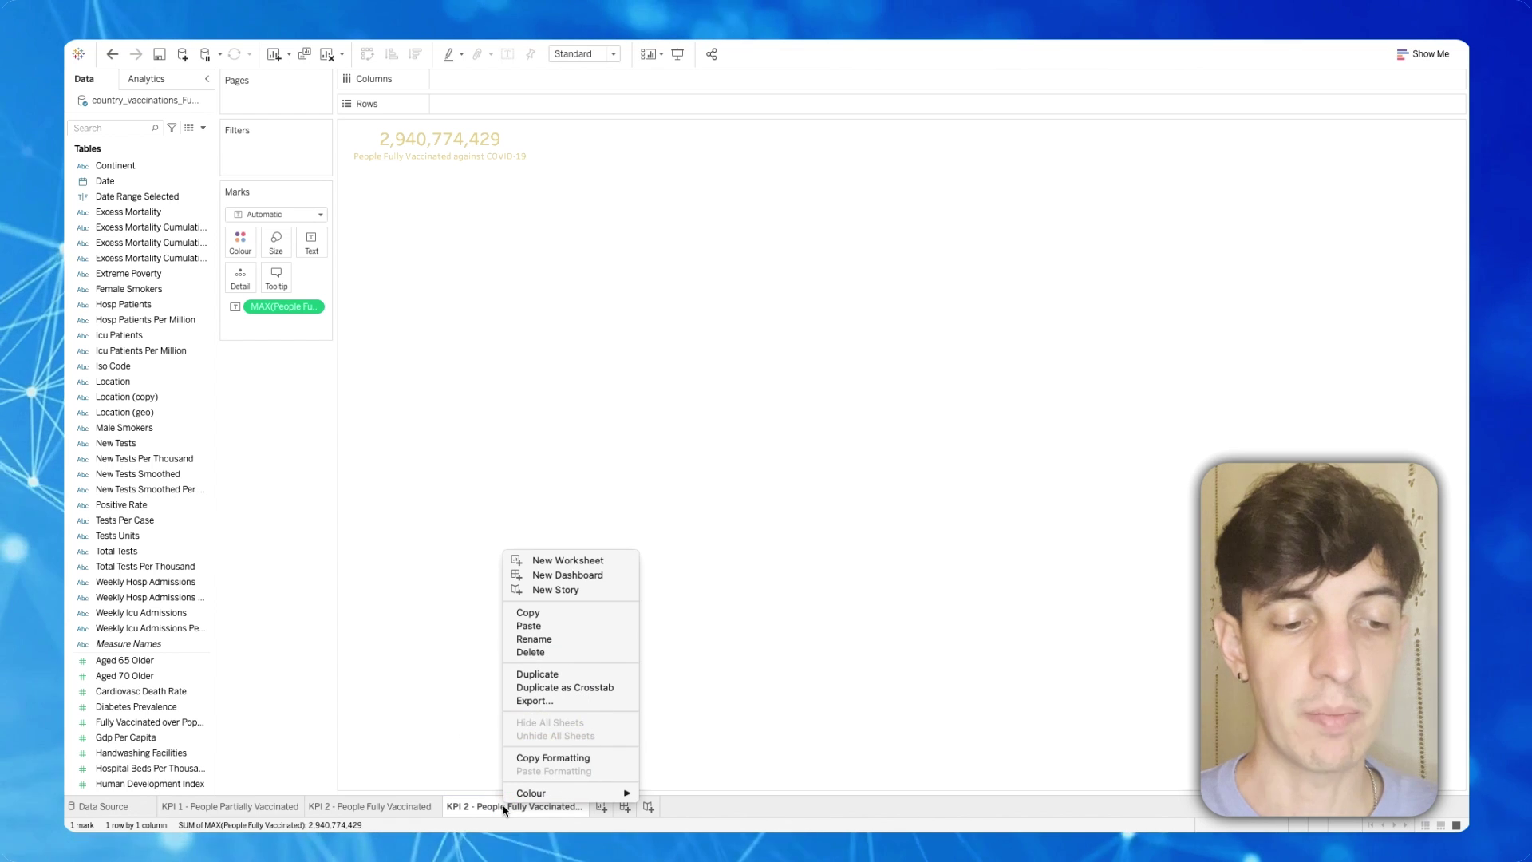
left_click(542, 644)
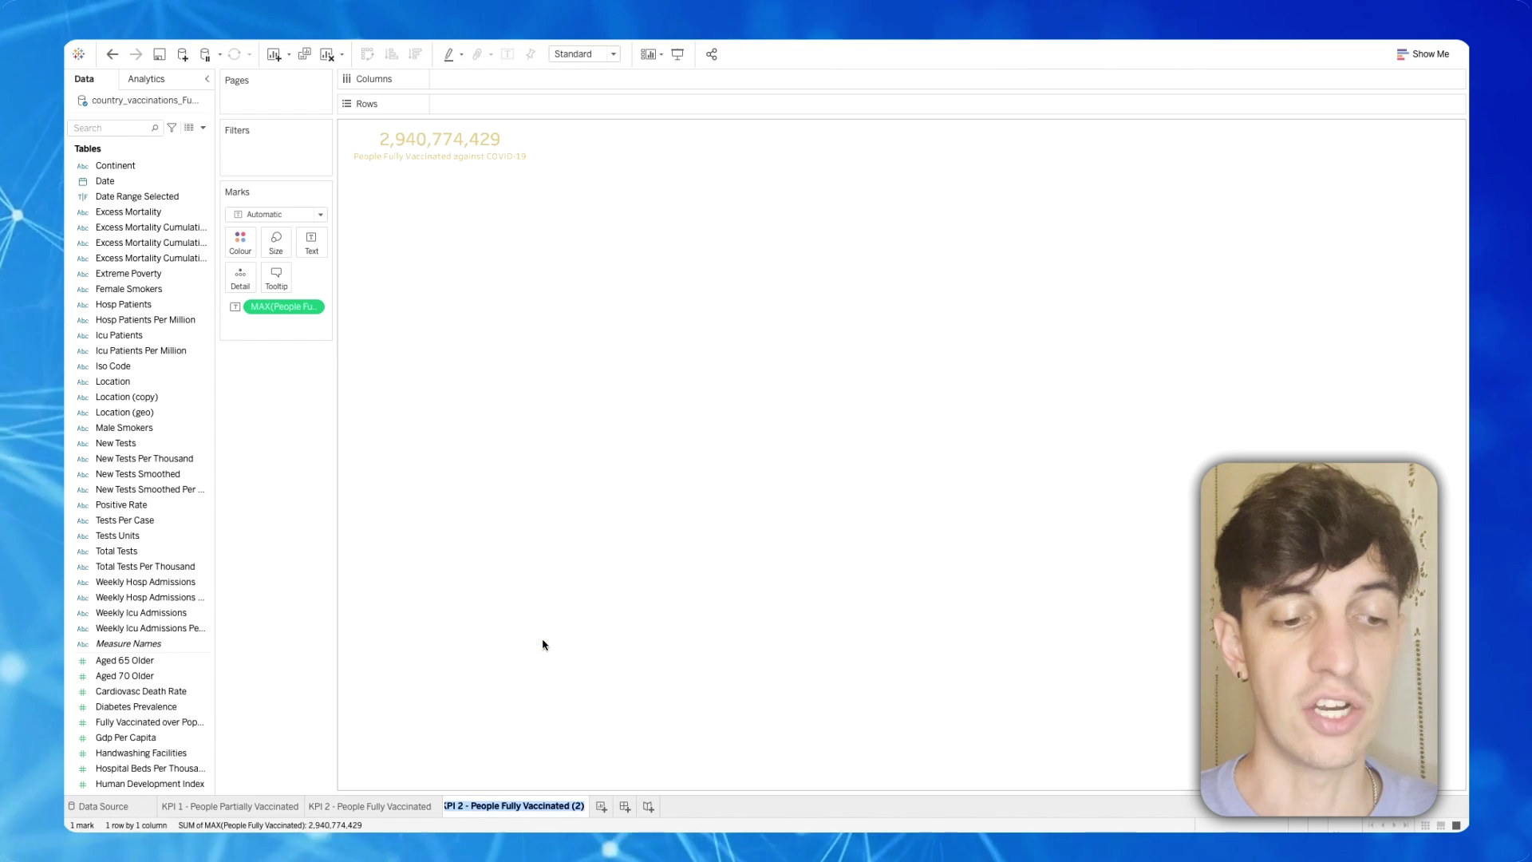
left_click(463, 806)
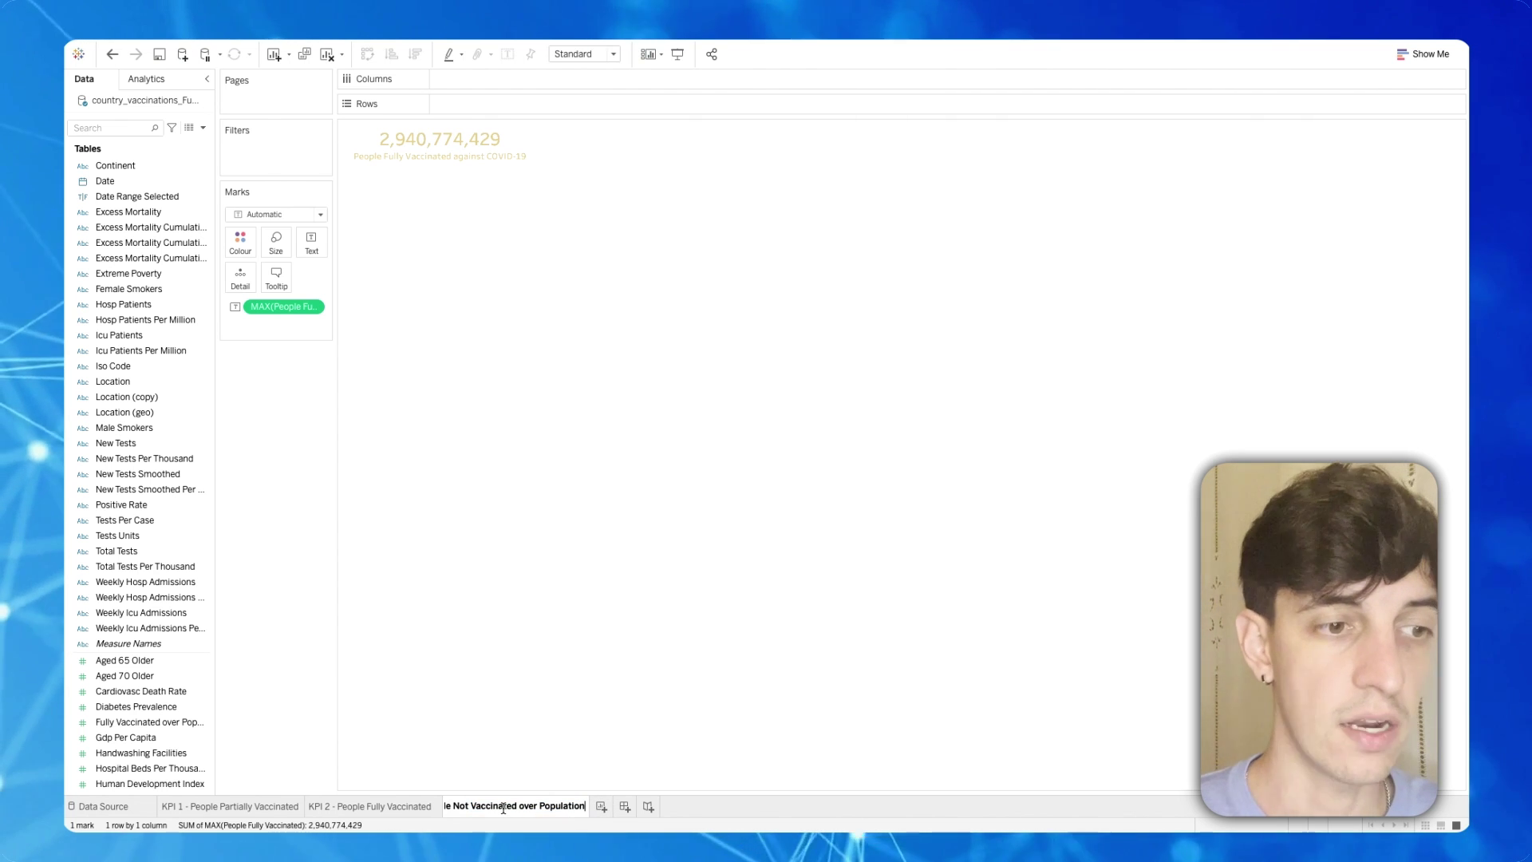
key("Return")
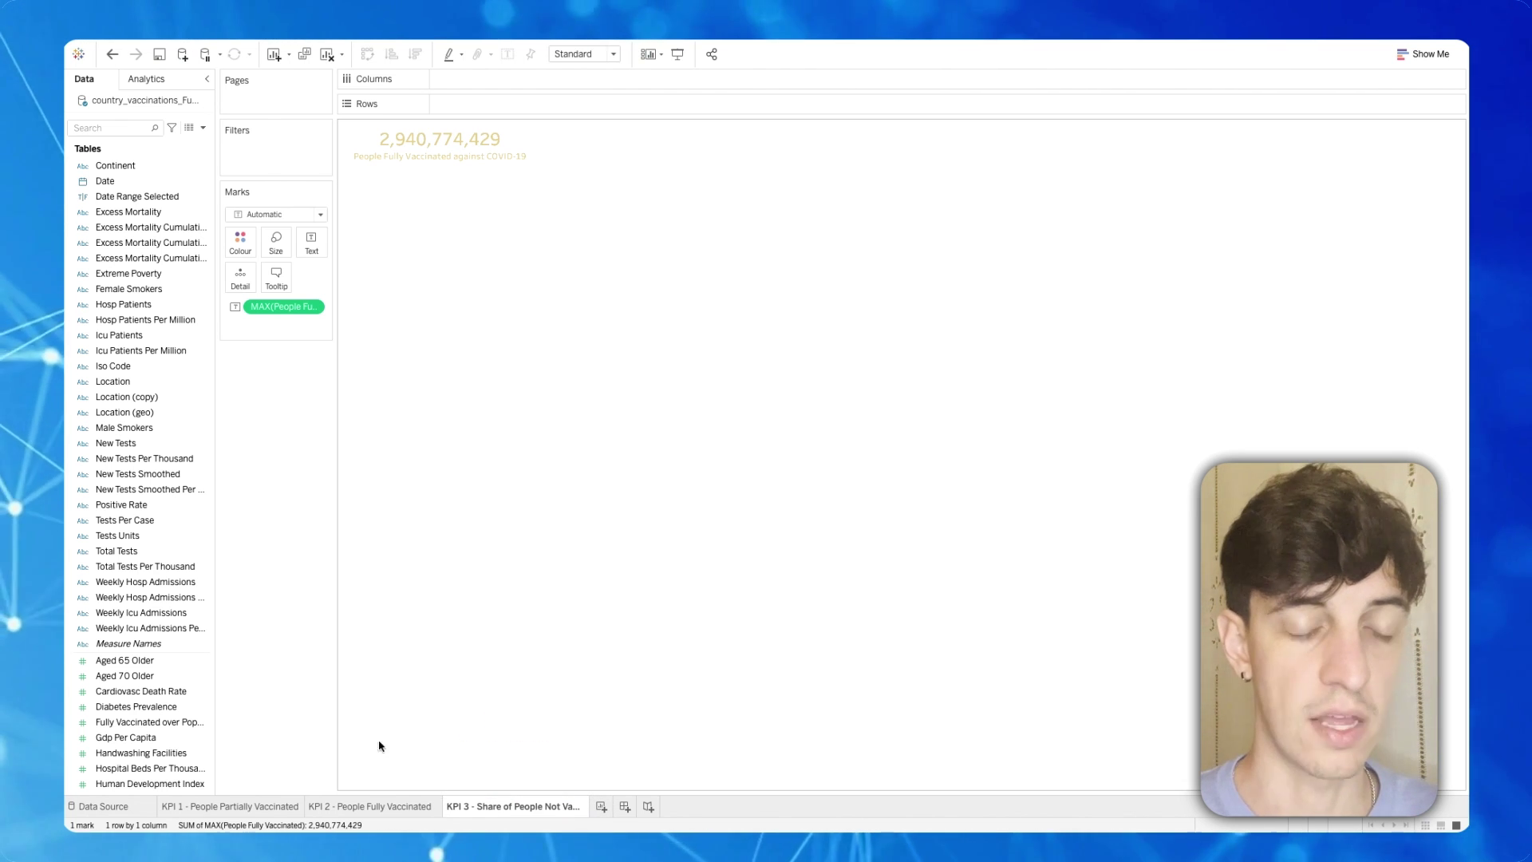
- Create calculated field 'Share of People Partially Vaccinated Over Population' = MAX([People Vaccinated]) / MAX([Population])
left_click(204, 129)
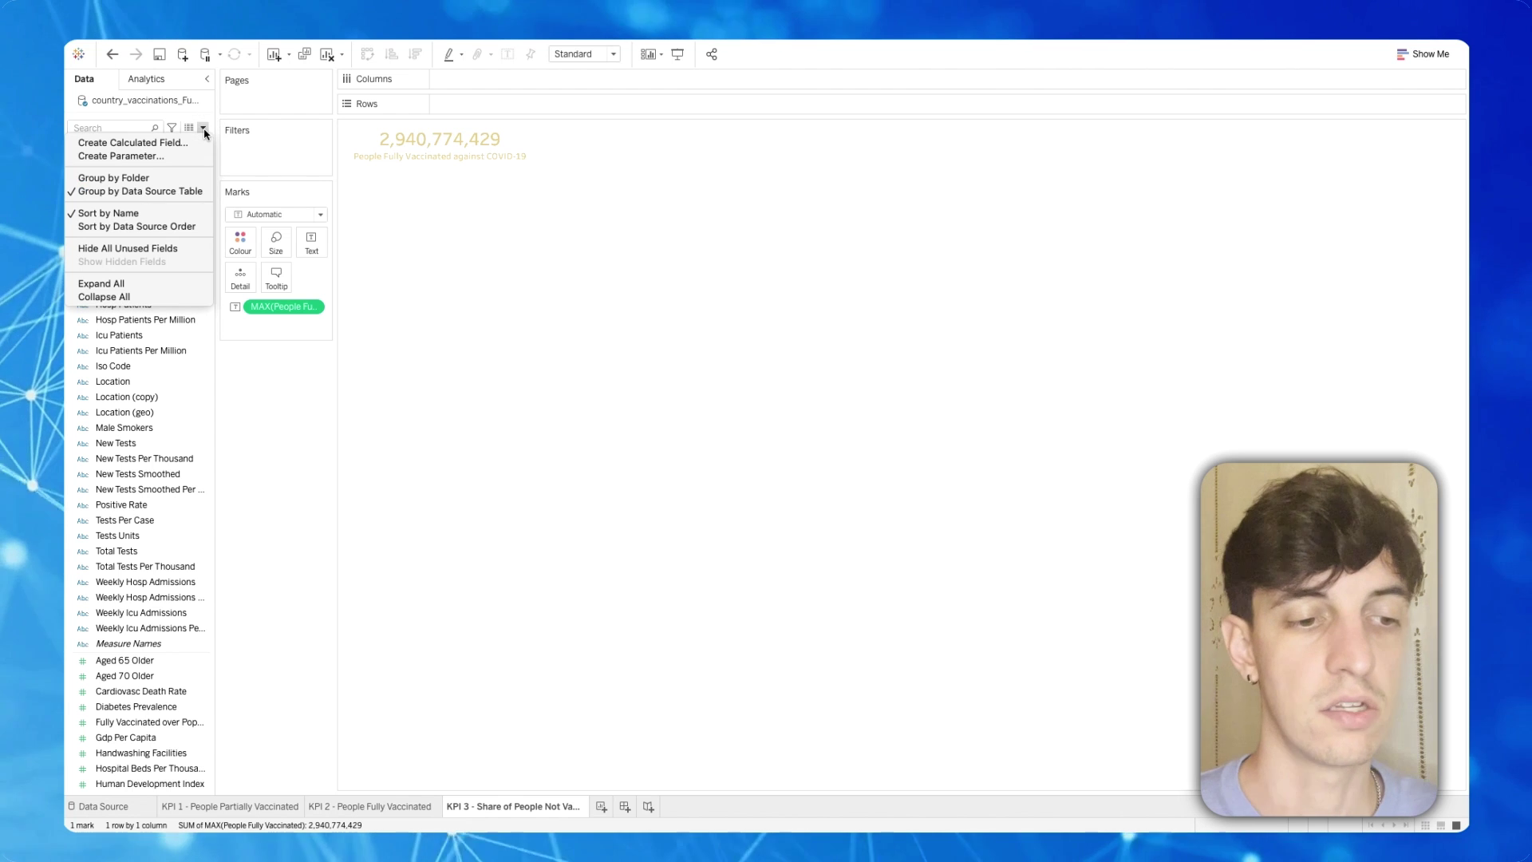
left_click(133, 143)
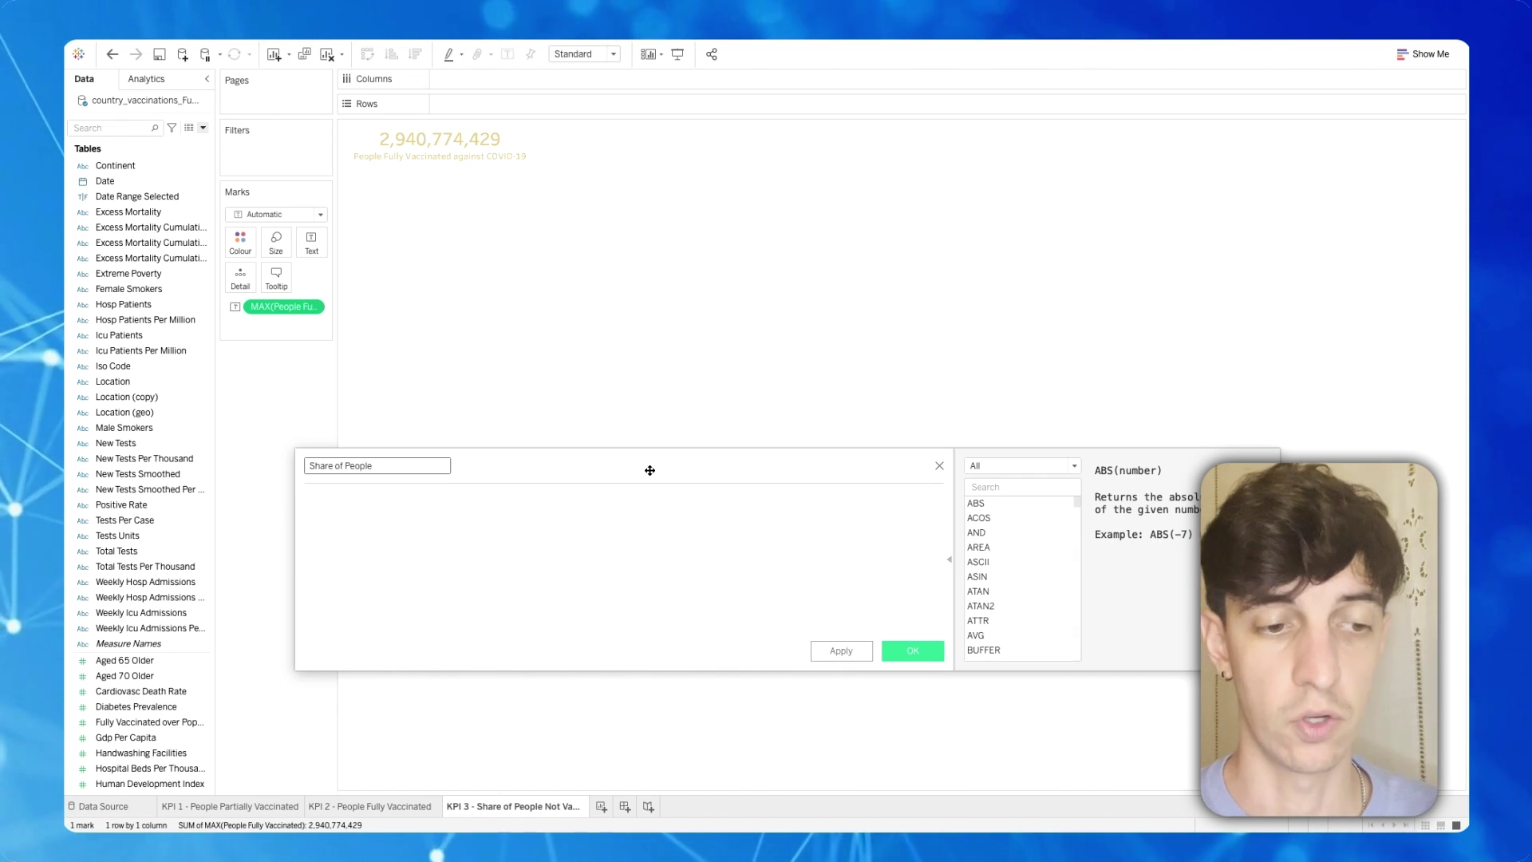
left_click(380, 504)
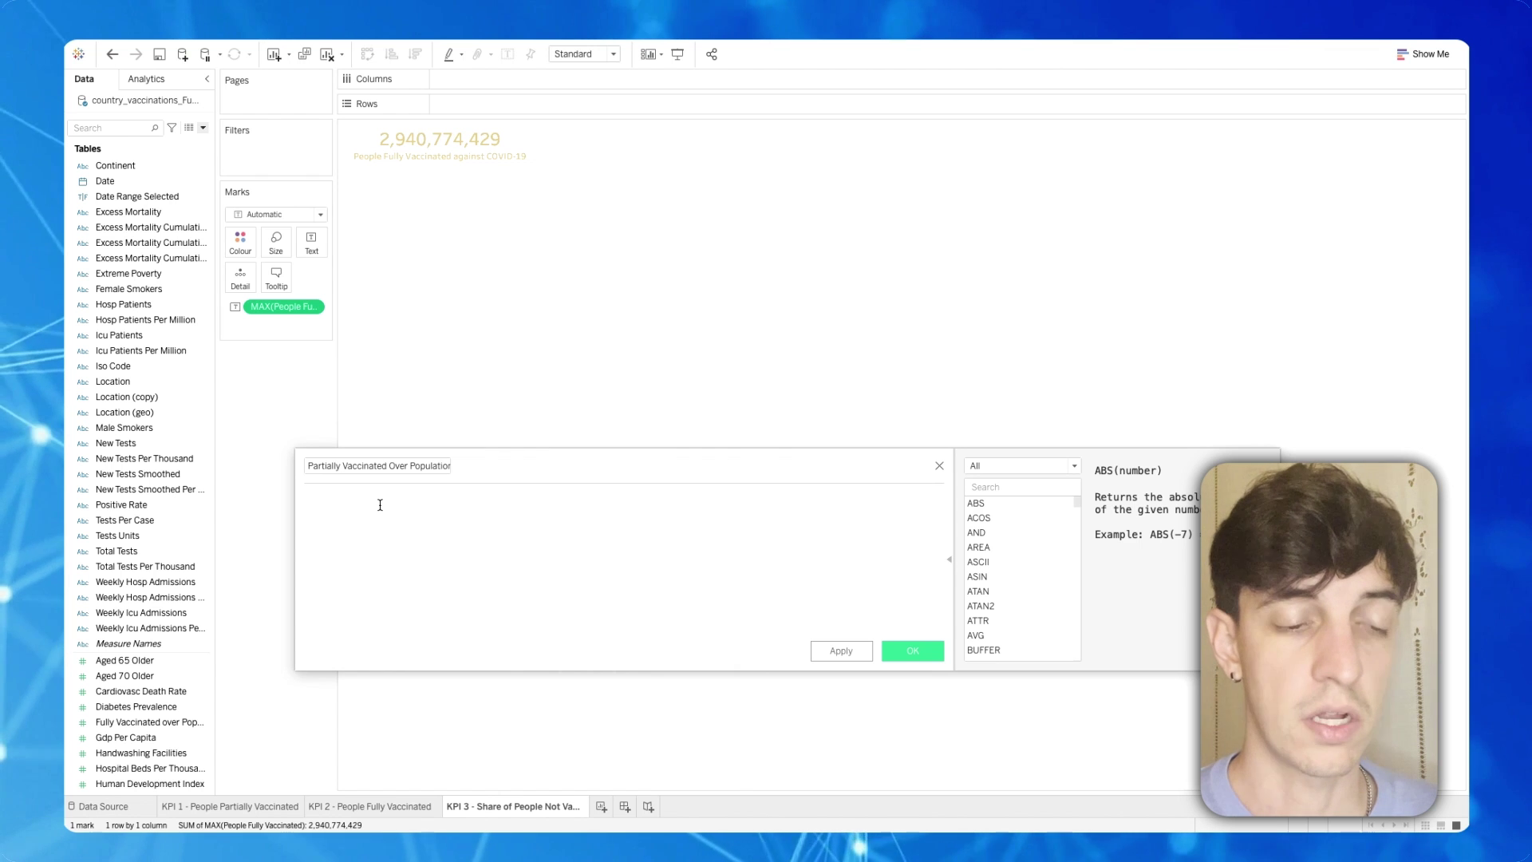
type("max")
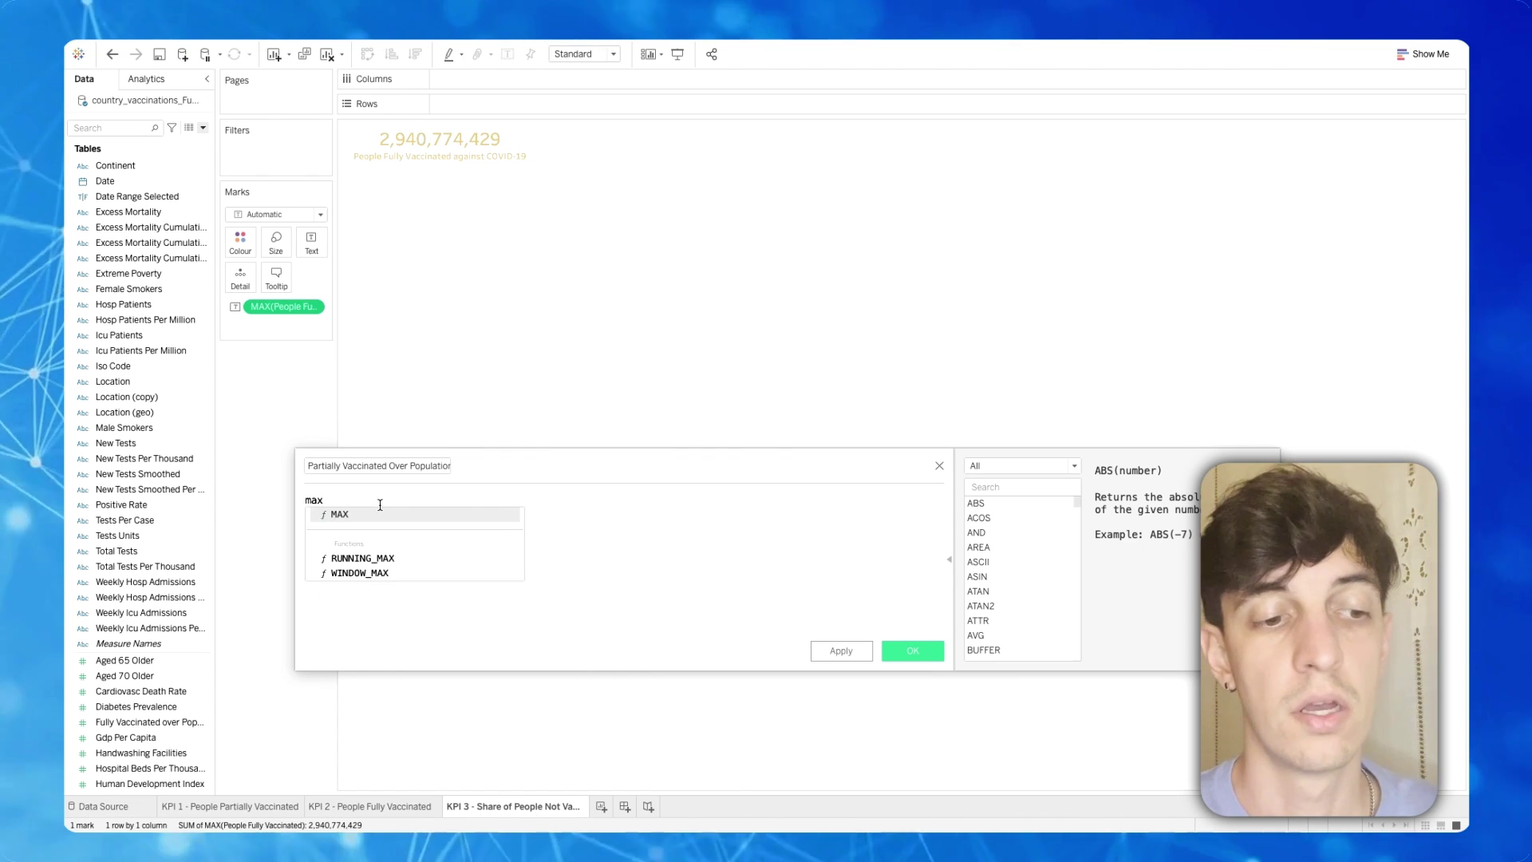
double_click(370, 515)
type("pe")
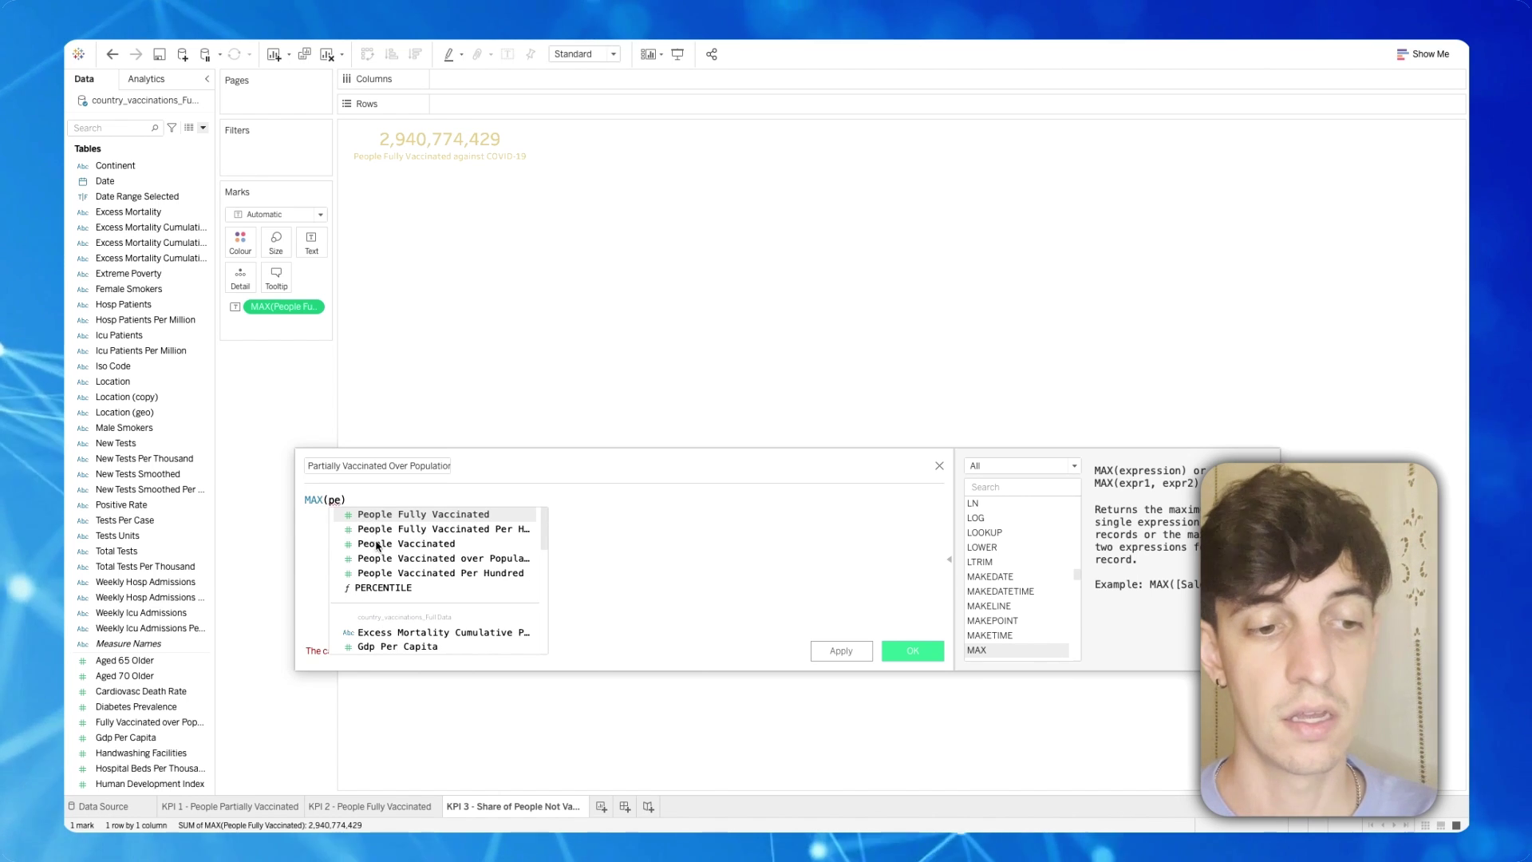
double_click(376, 544)
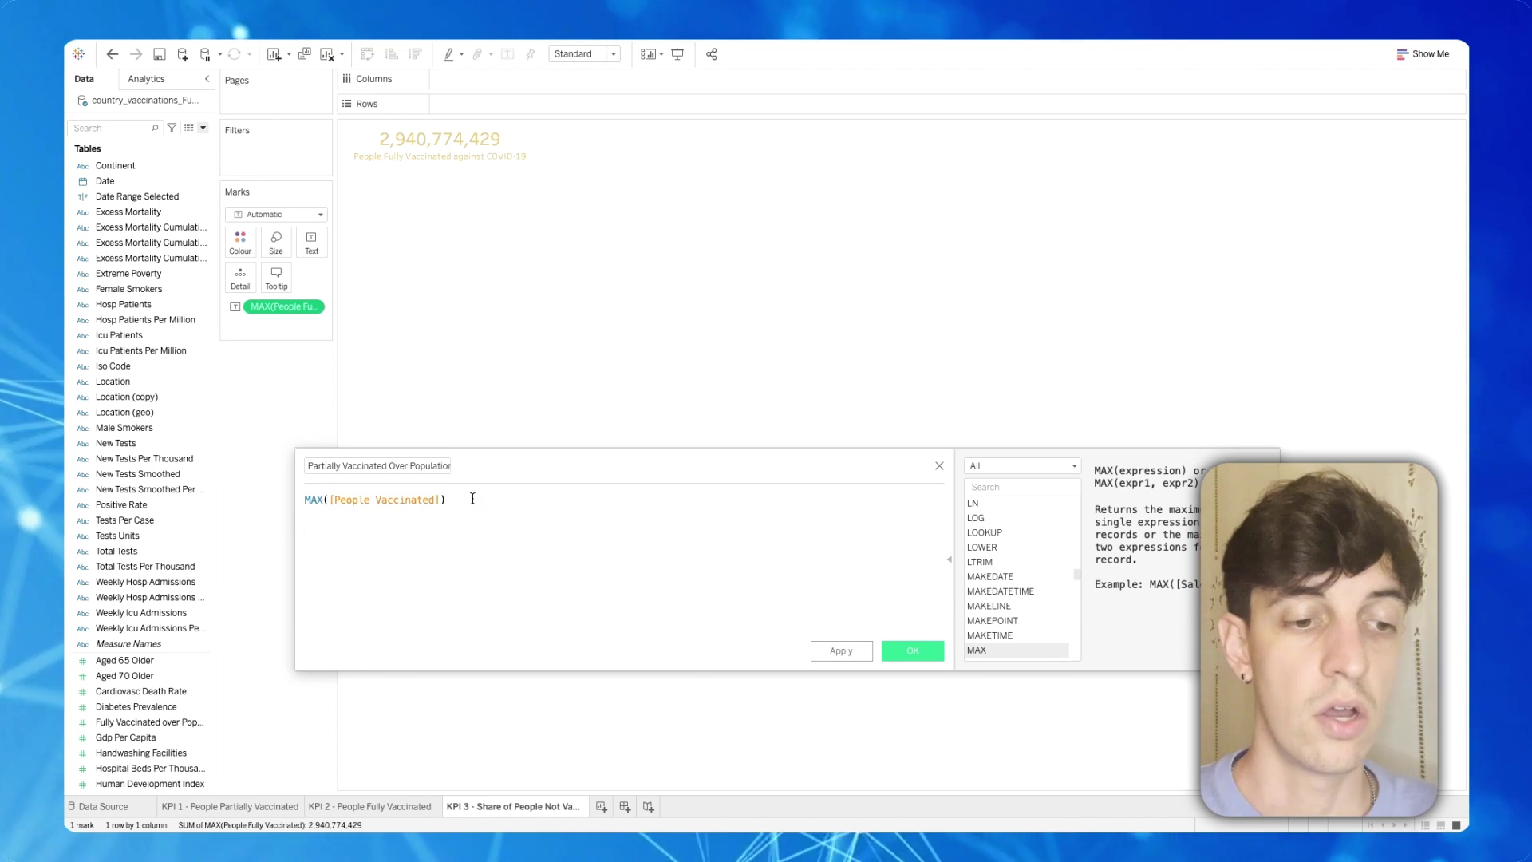
type("/ max")
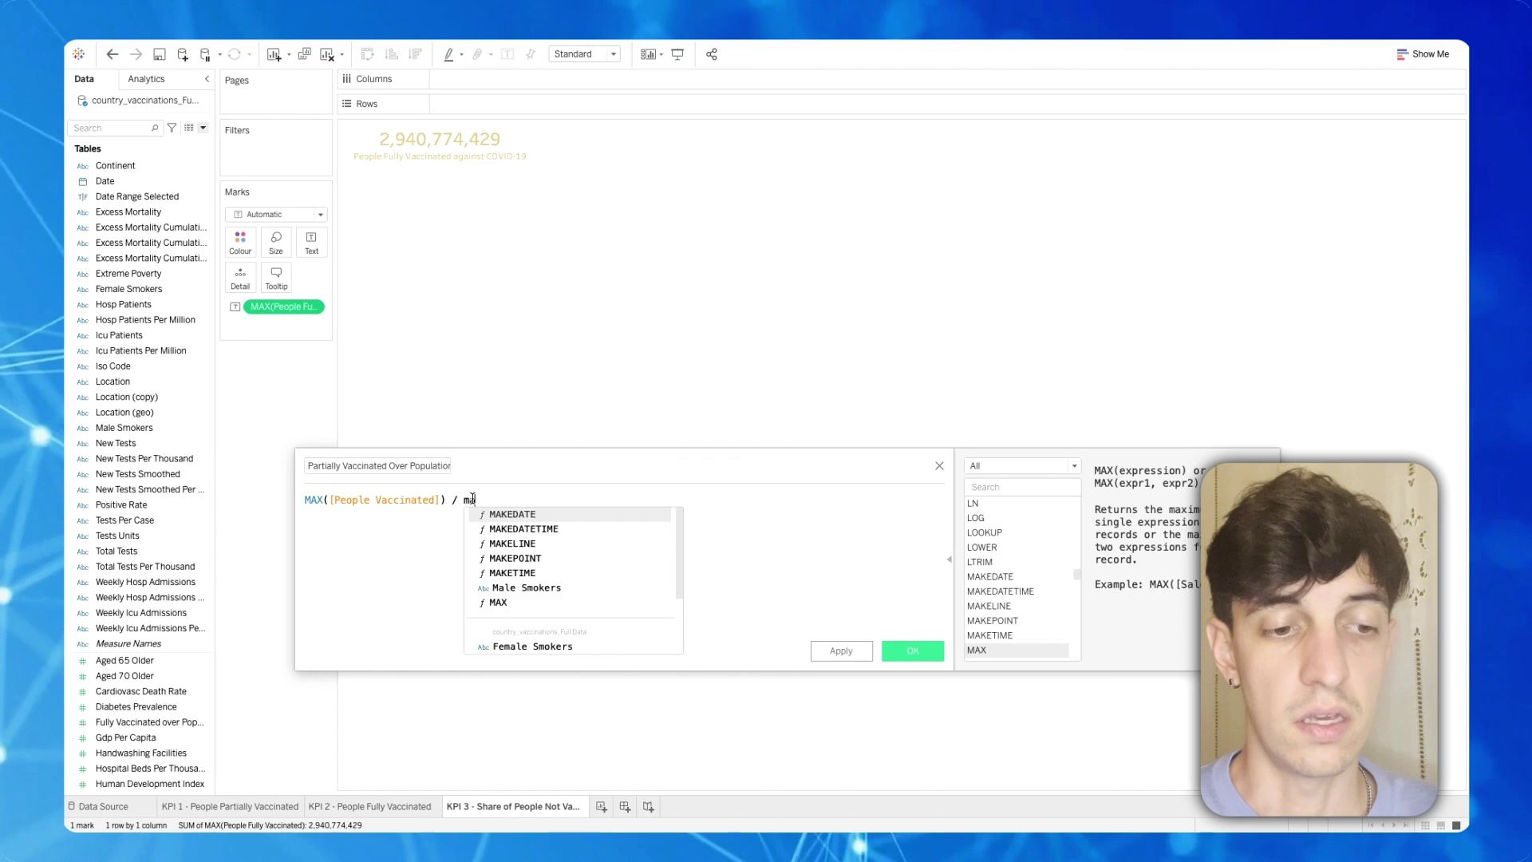
double_click(492, 515)
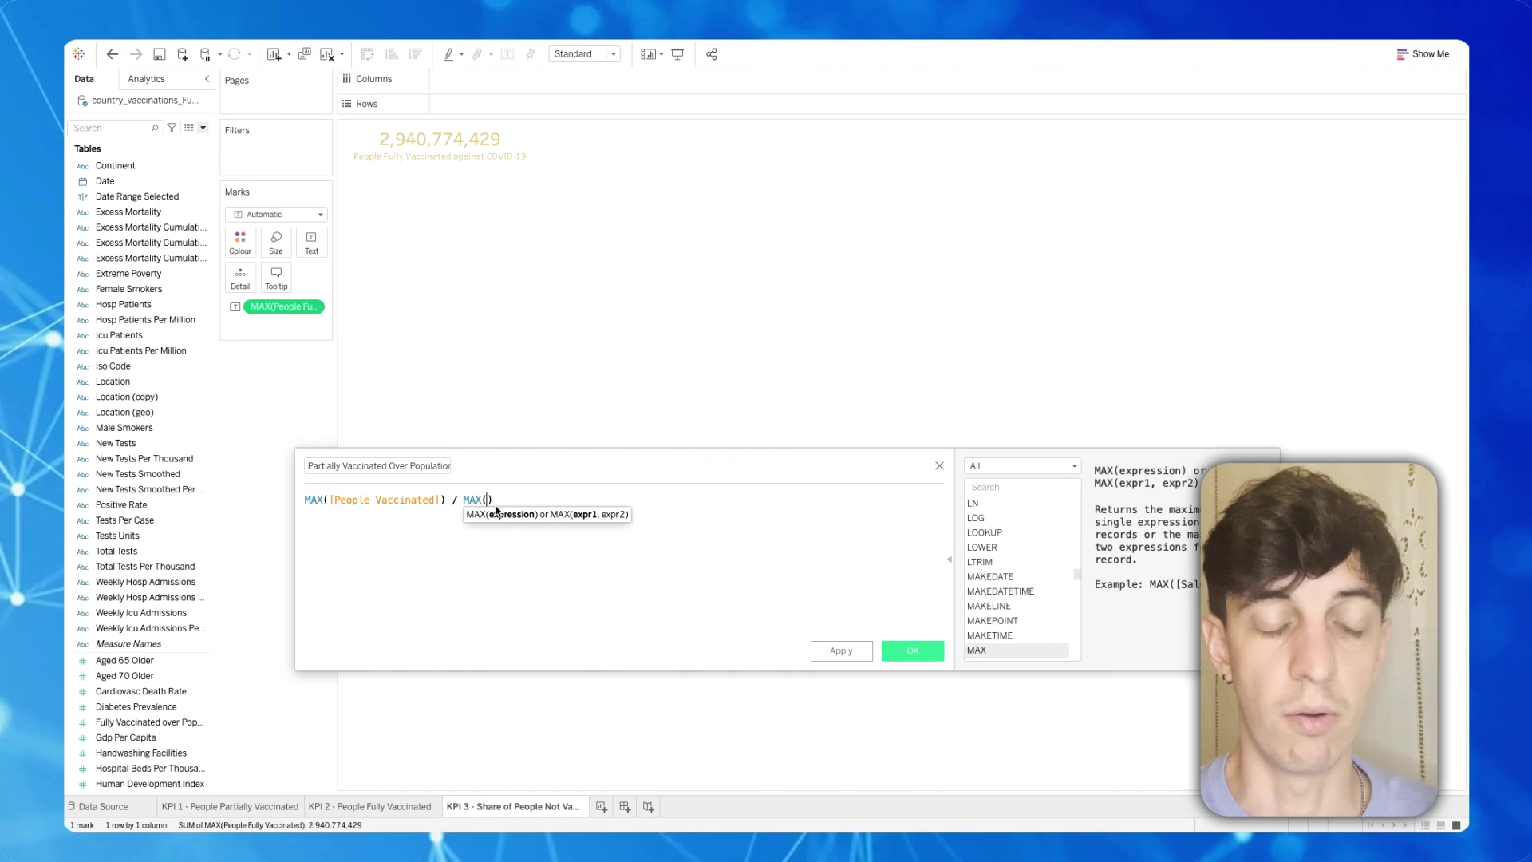
type("popul")
key("Return")
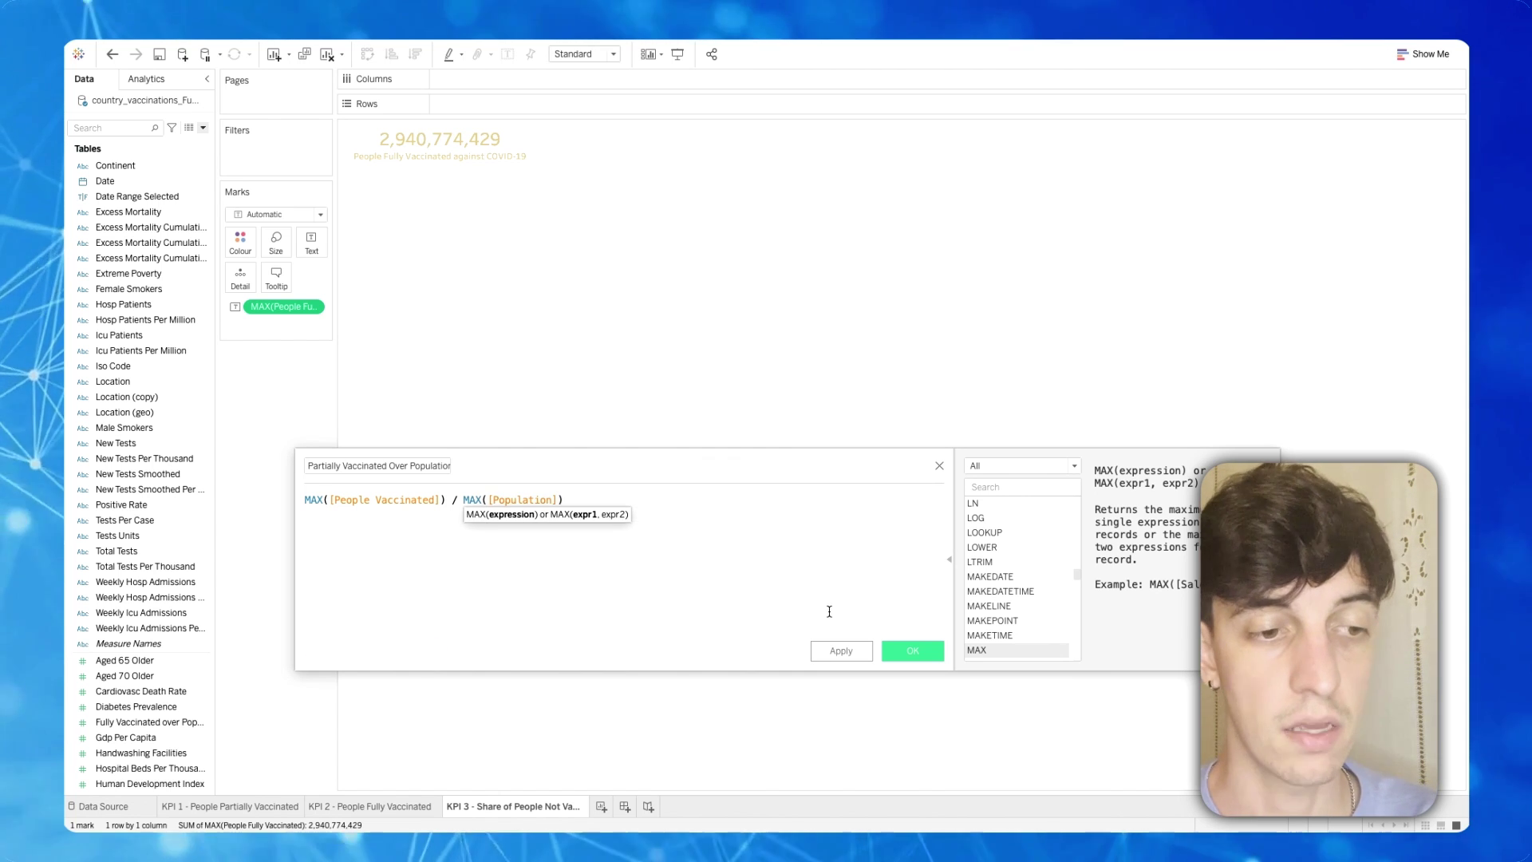
left_click(907, 651)
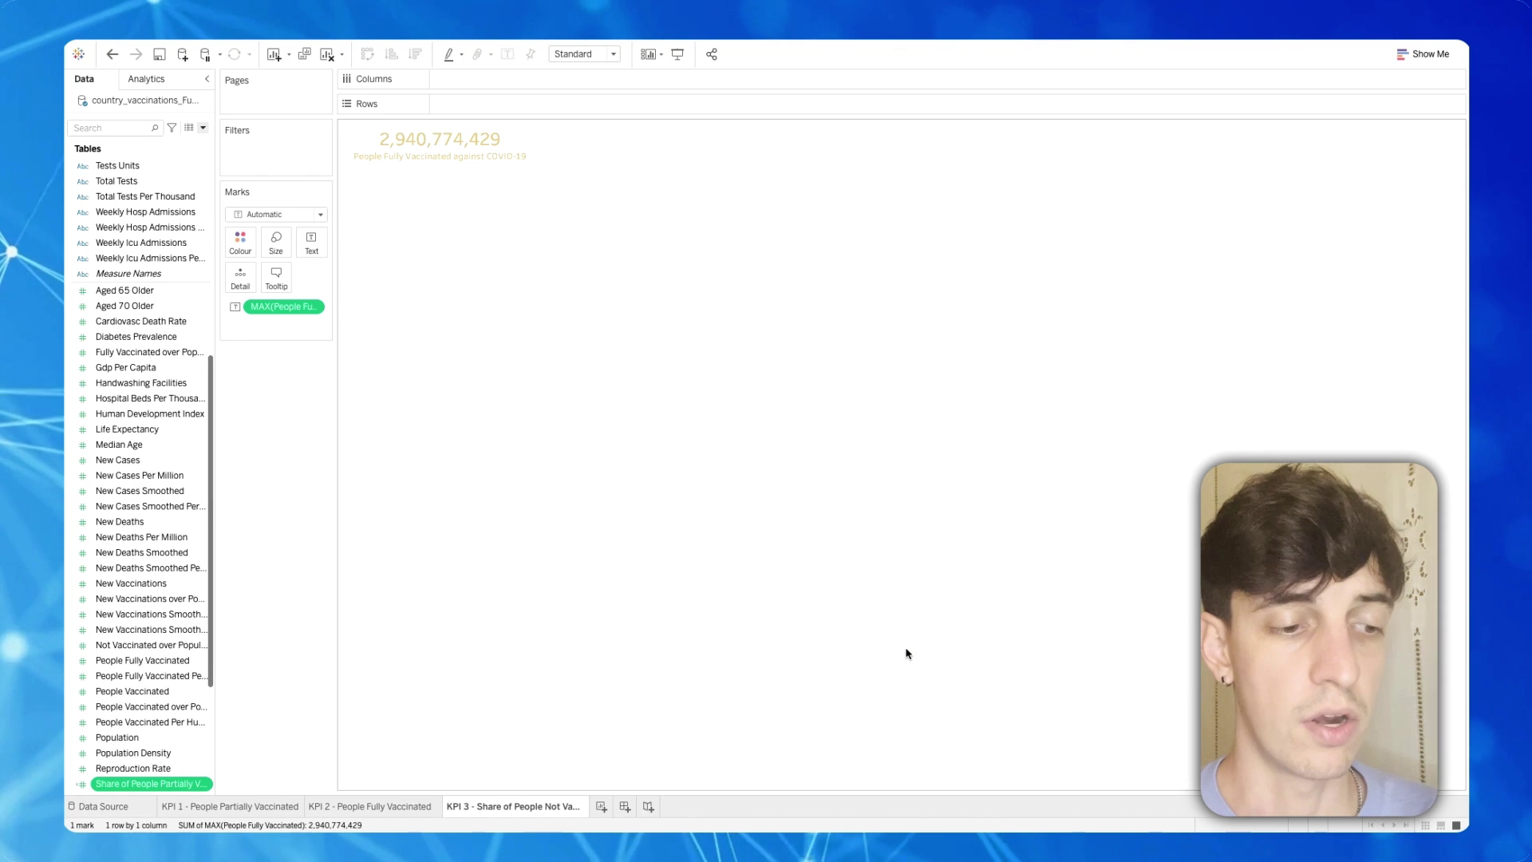
- Create 'Share of People Not Vaccinated over Population' as 1 - [Share of People Partially Vaccinated Over Population]
right_click(174, 786)
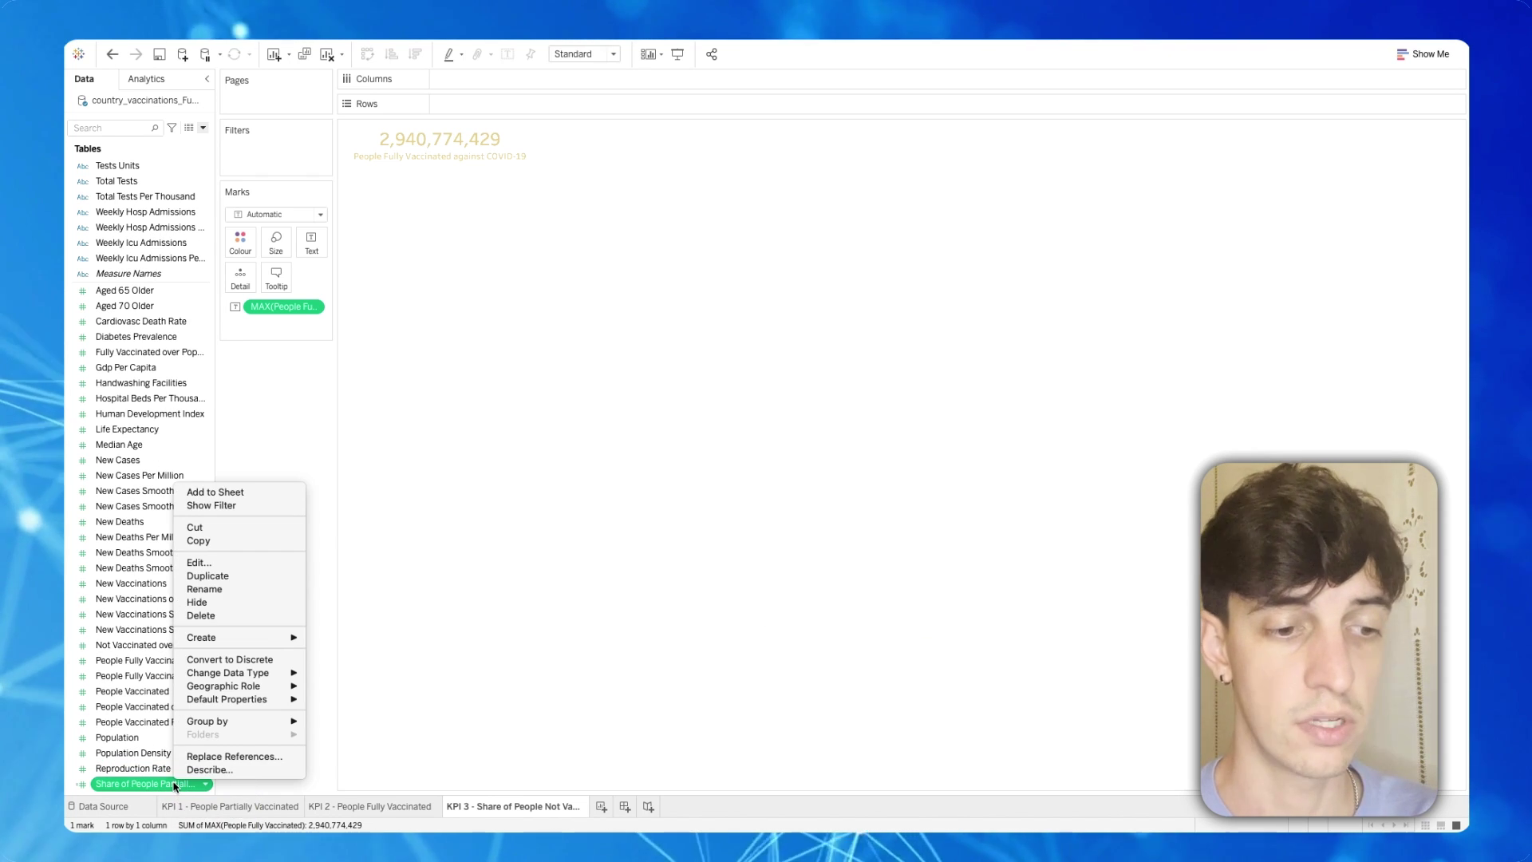
mouse_move(226, 640)
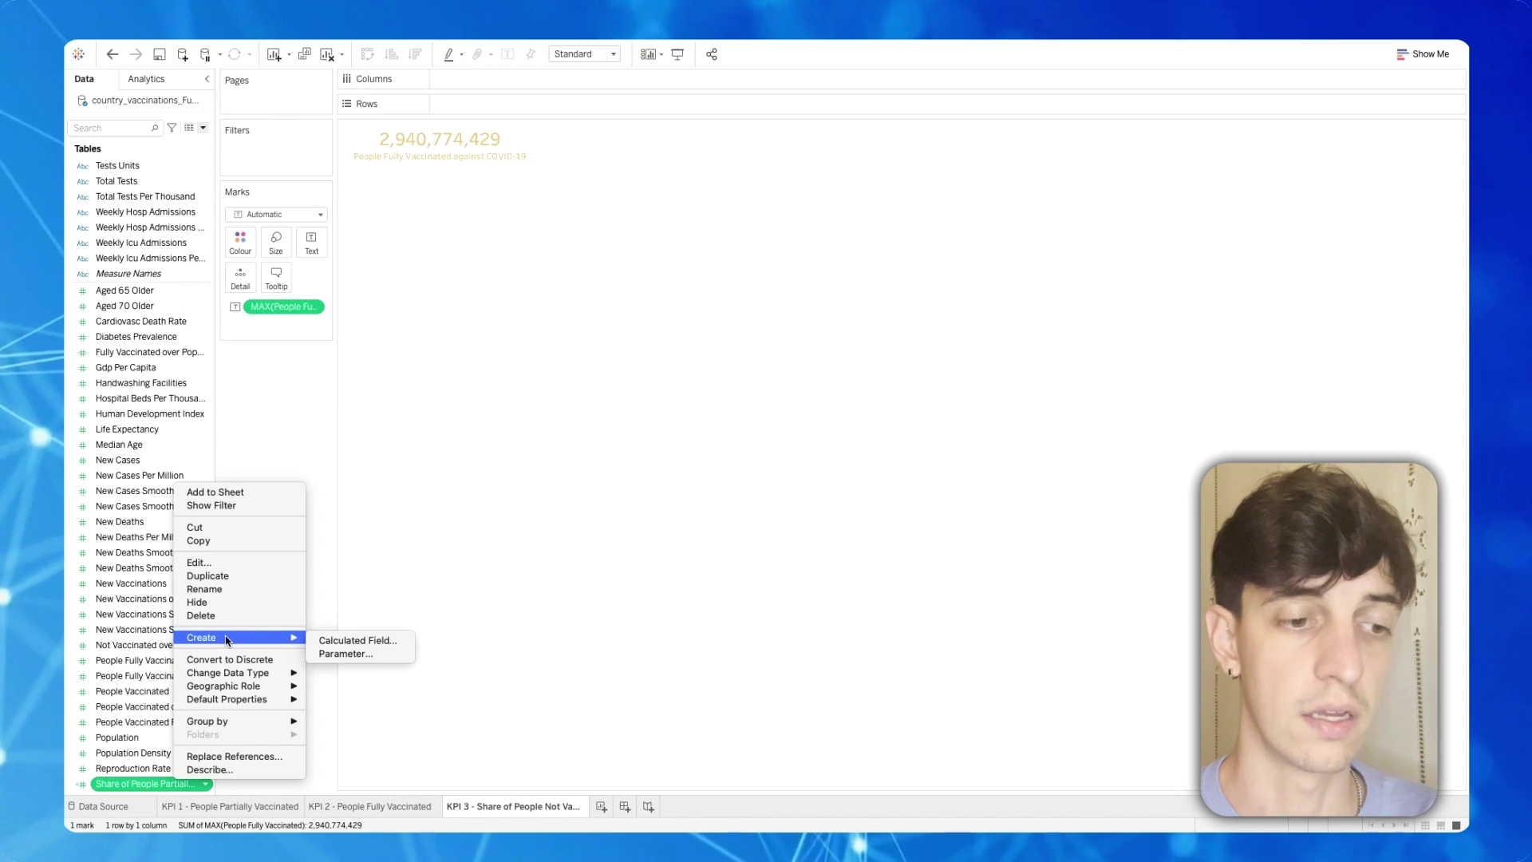
left_click(327, 640)
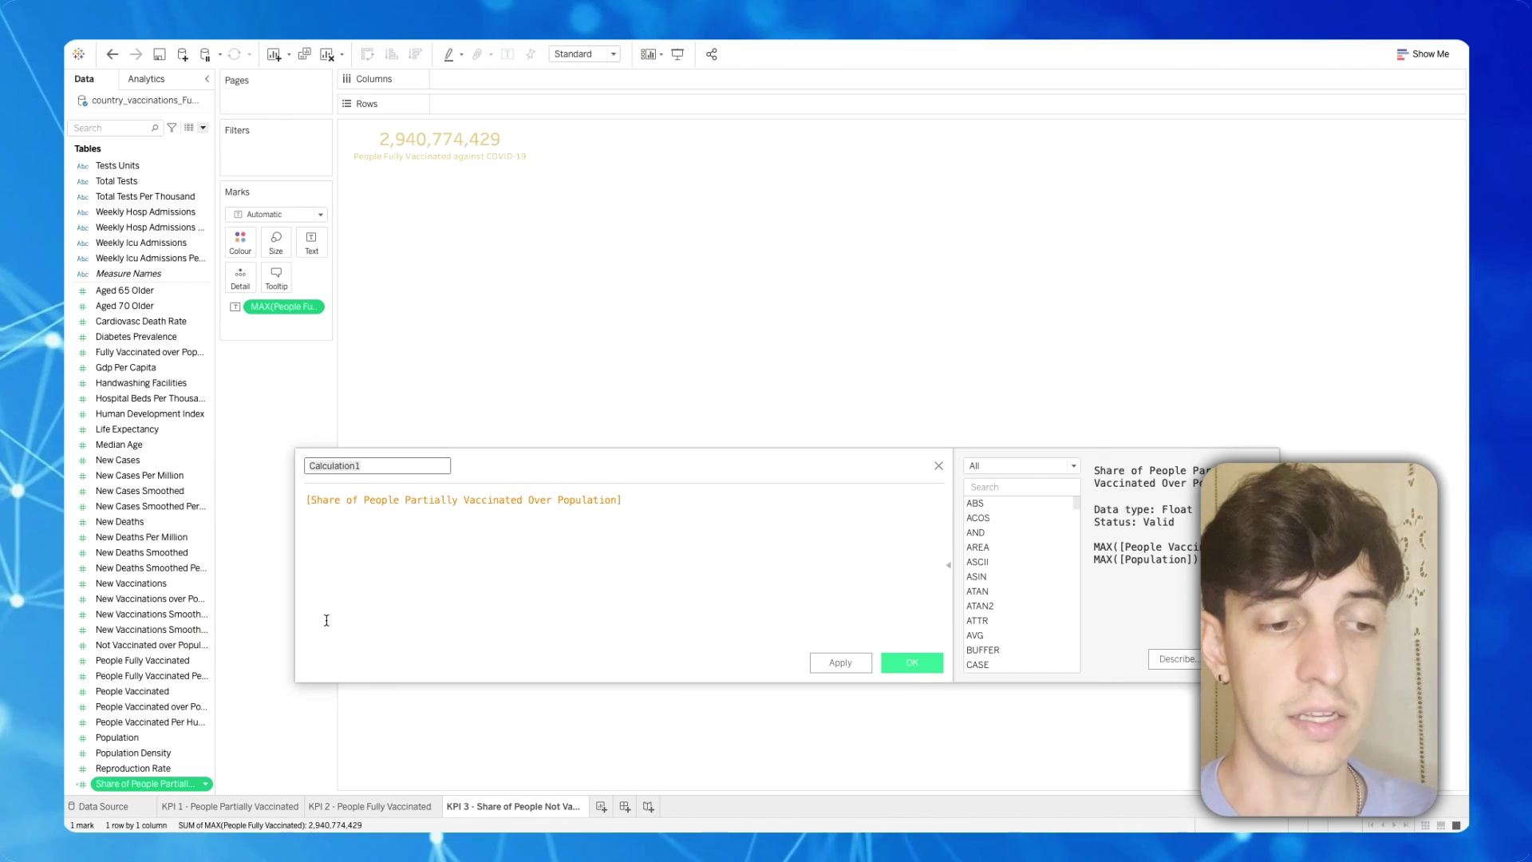
double_click(357, 467)
type("Share of People Not Vaccinated over Population")
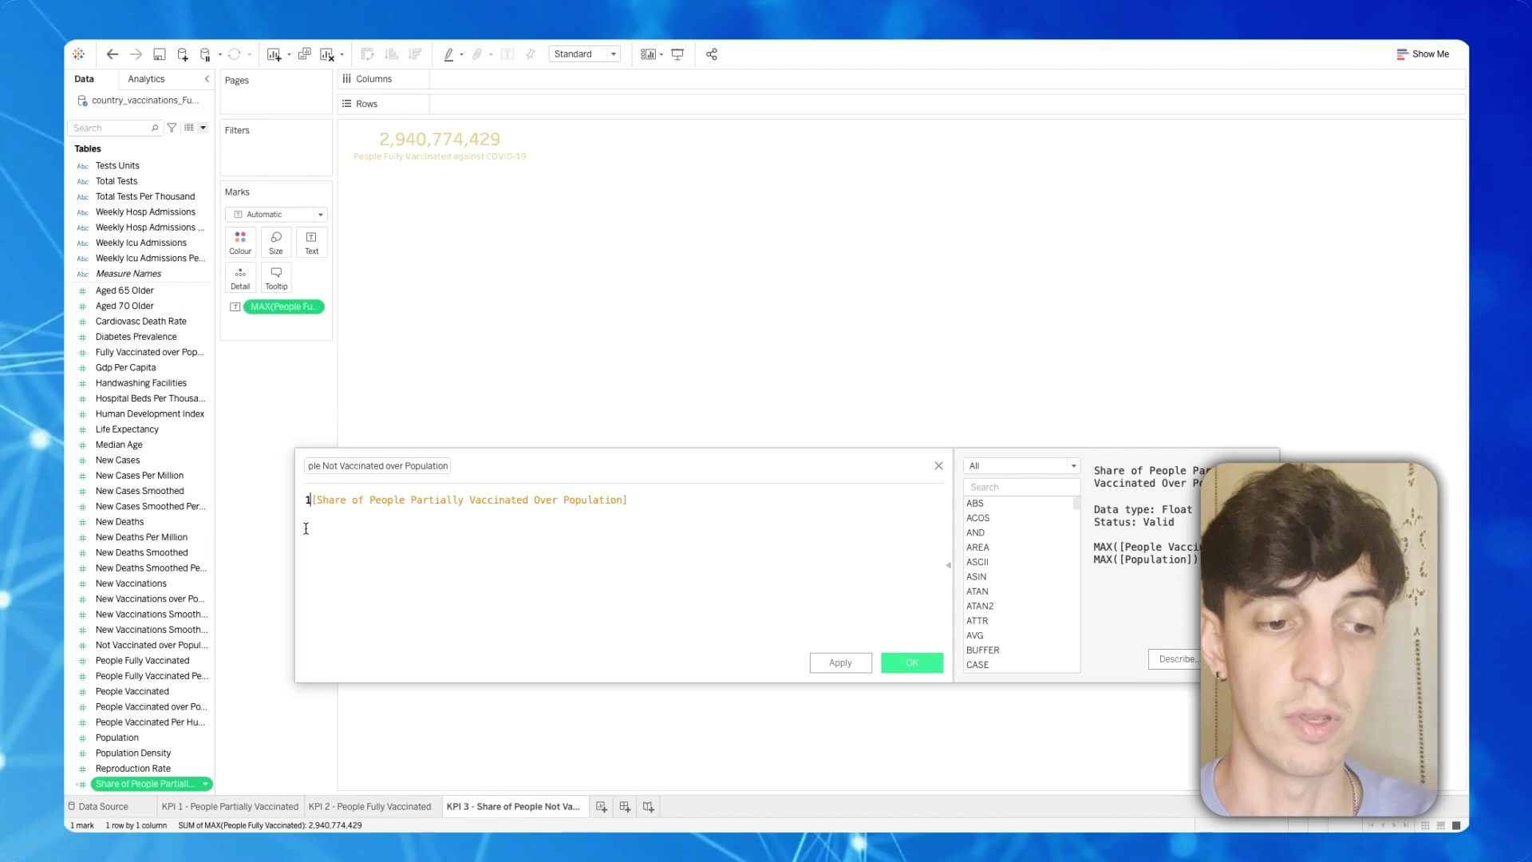
type("-")
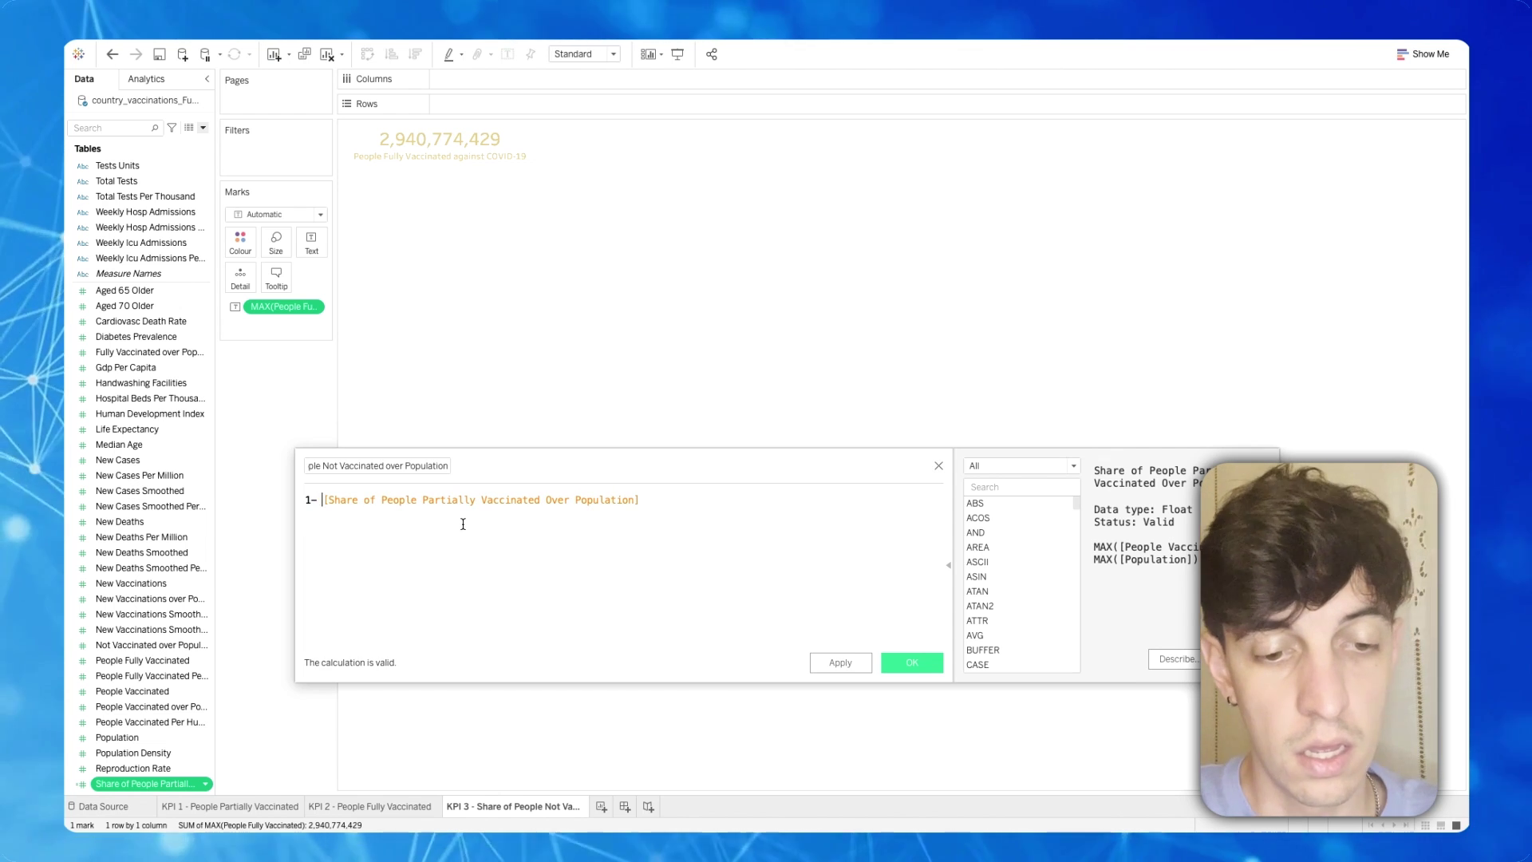
left_click(909, 663)
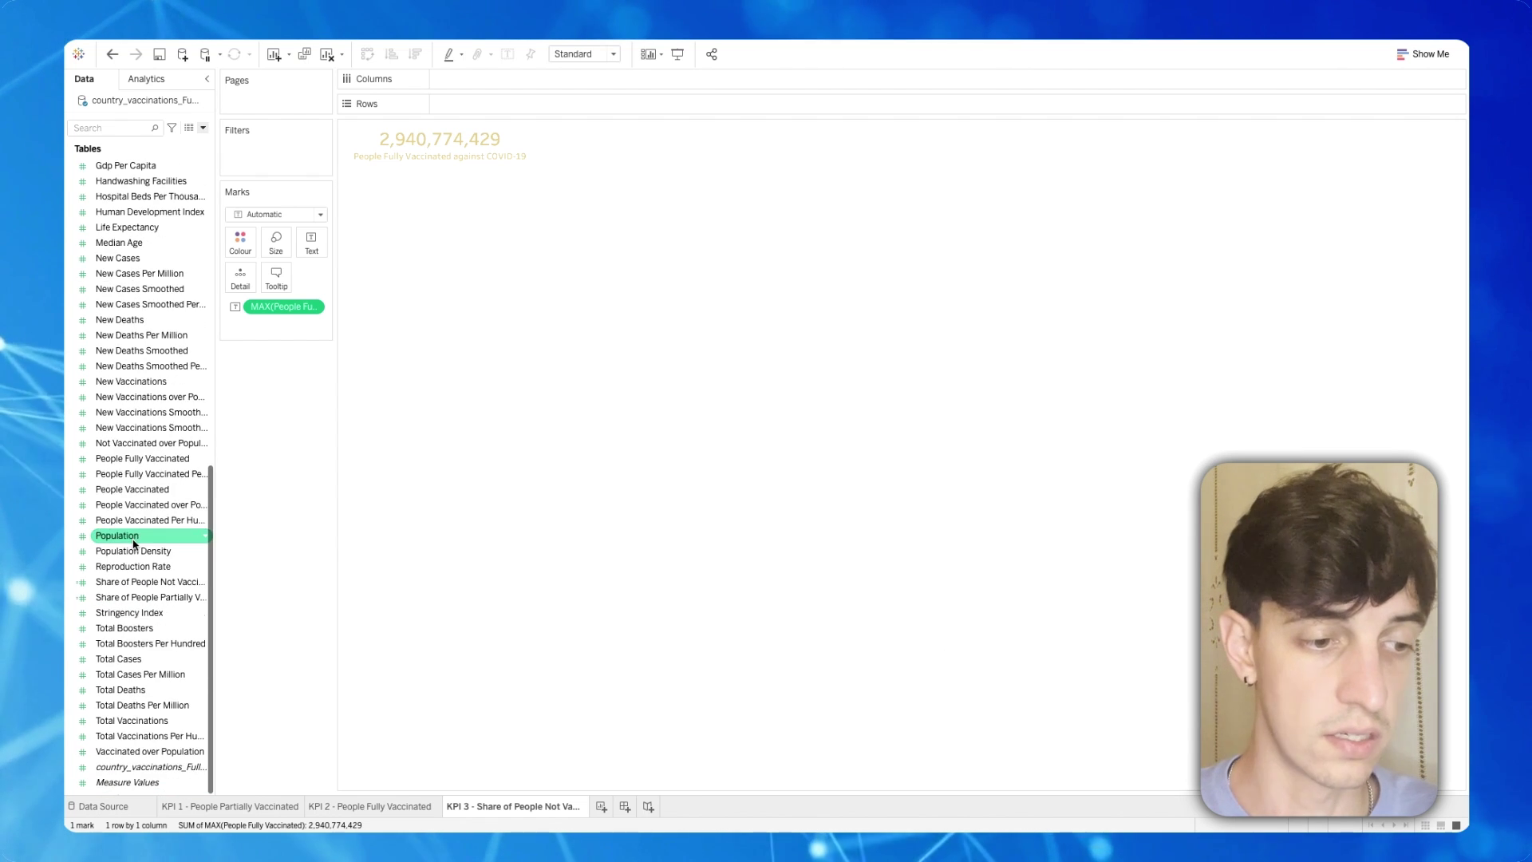
- Replace the KPI 3 value with the Share of People Not Vaccinated over Population field
left_click(117, 128)
key("ctrl+v")
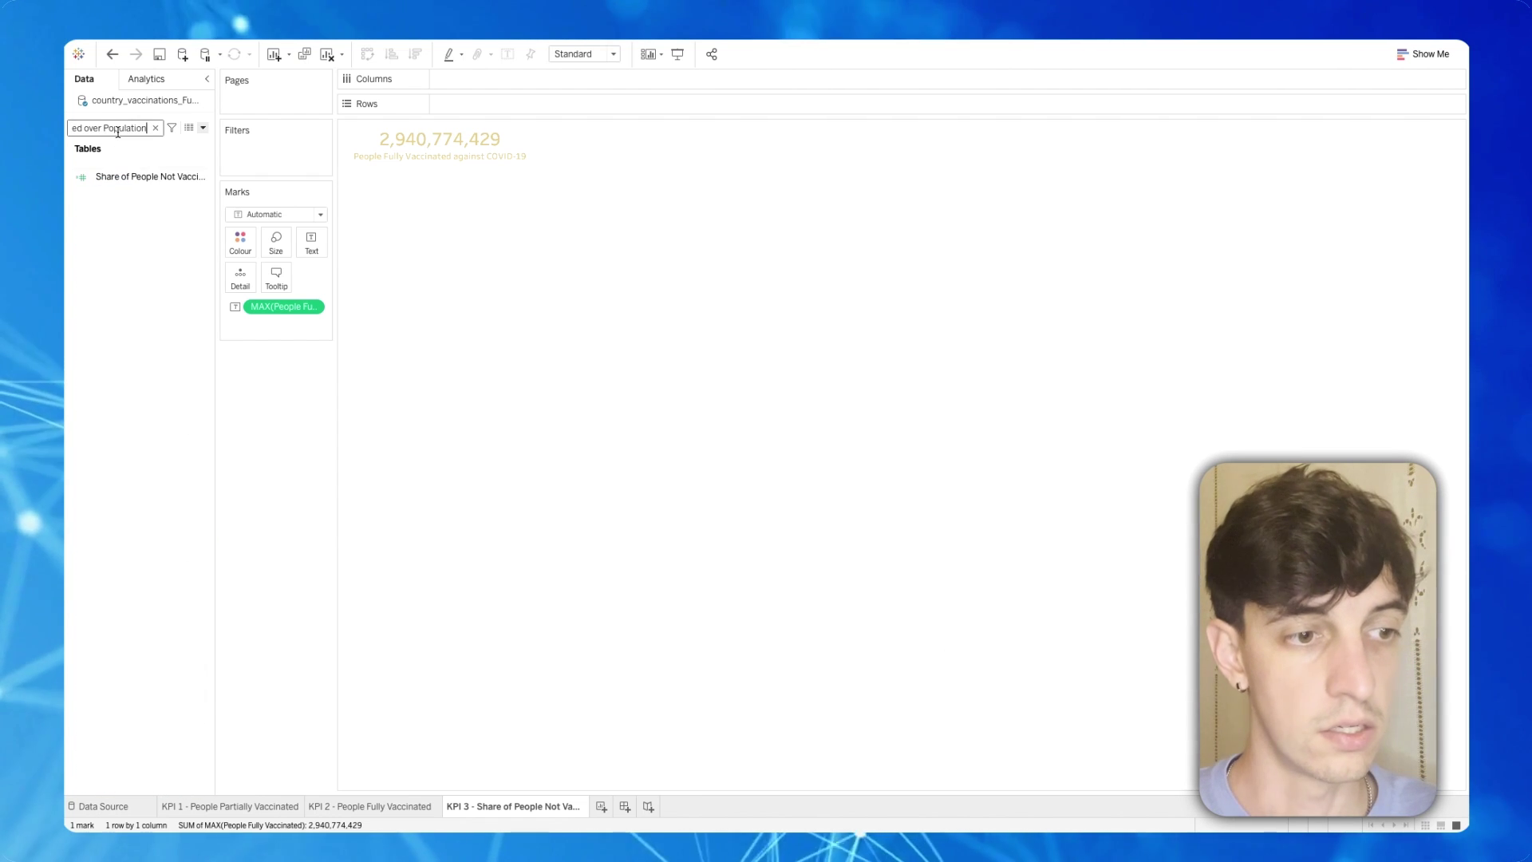
left_click_drag(125, 179, 287, 306)
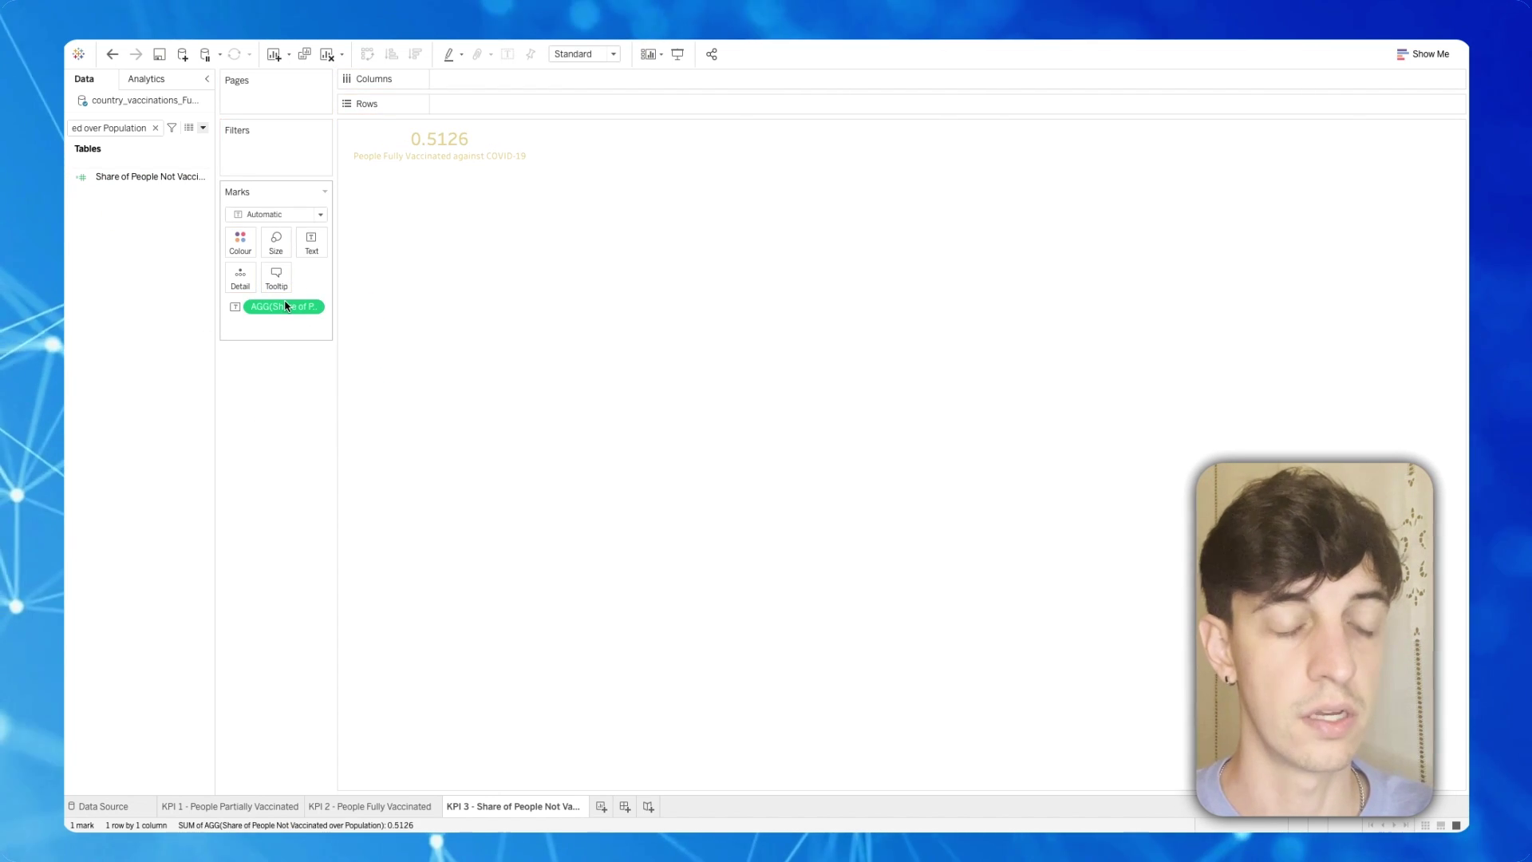
- Change the label's second line to 'Share of People Not Vaccinated over Population'
right_click(441, 142)
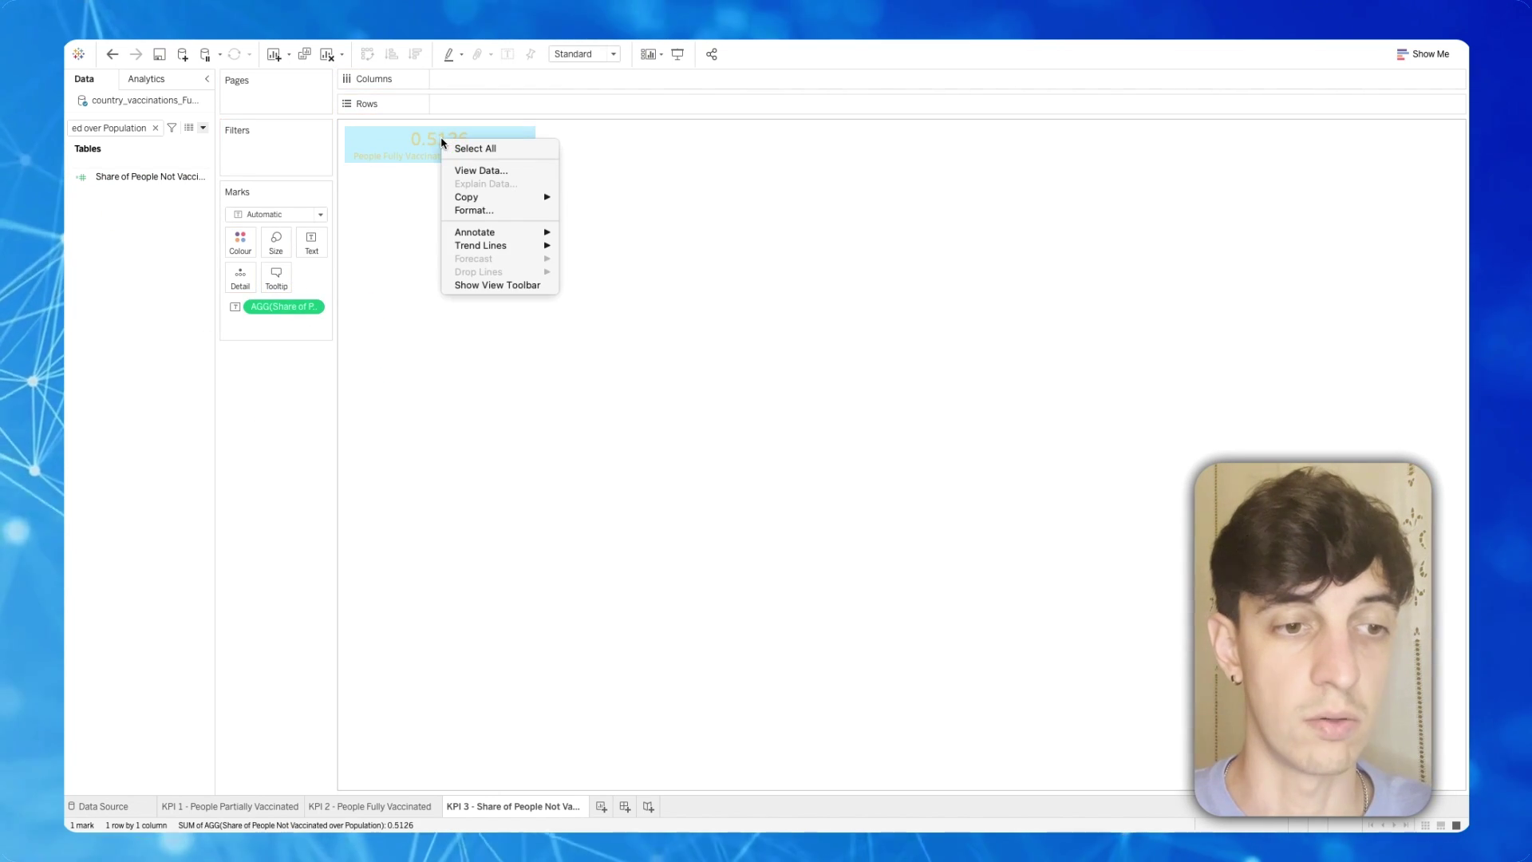
left_click(311, 247)
left_click(311, 242)
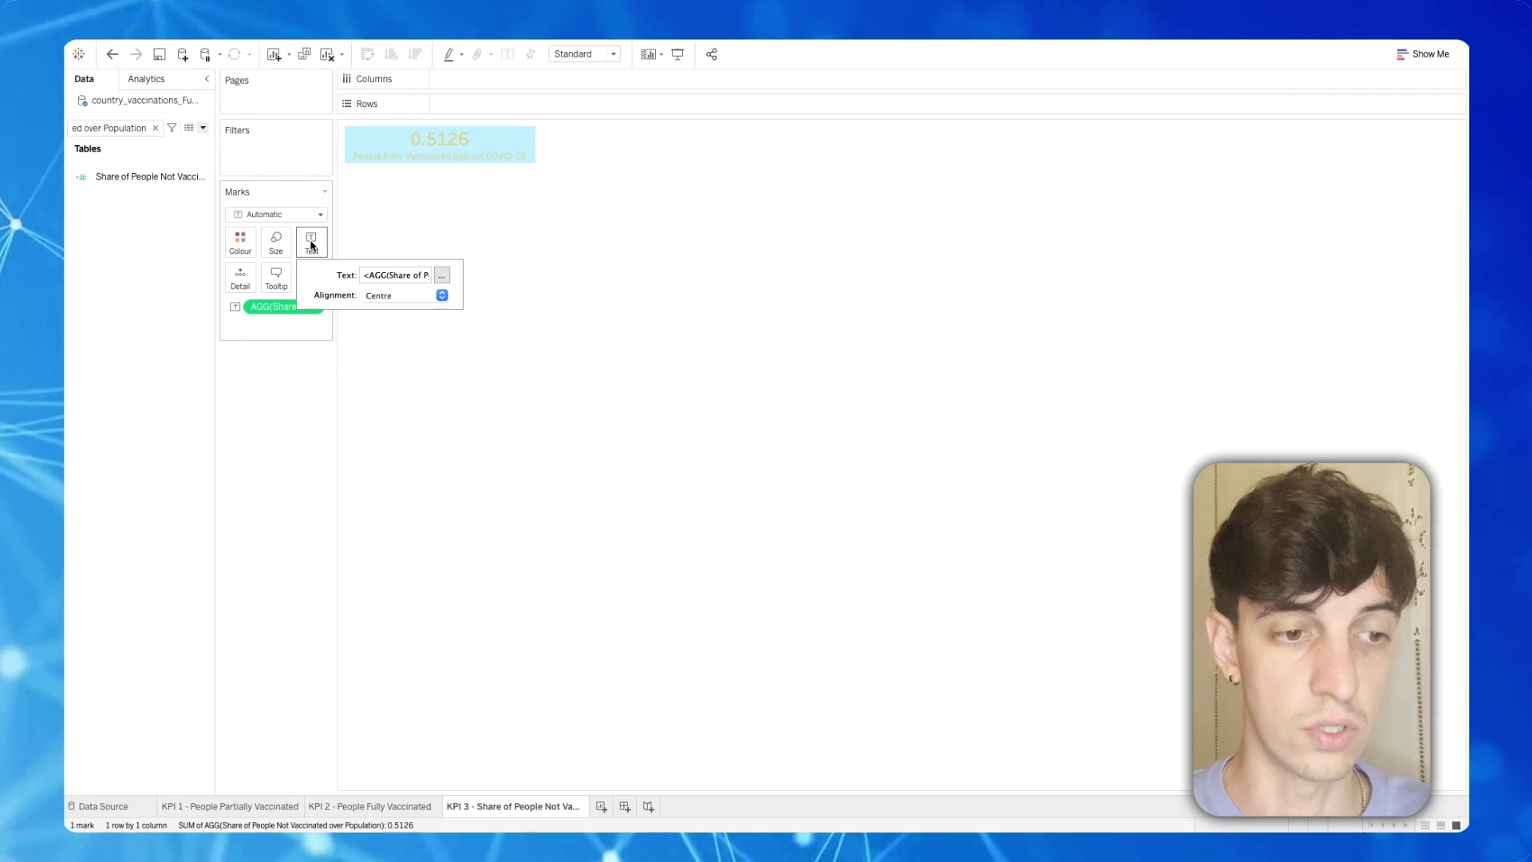
left_click(442, 274)
left_click_drag(756, 536, 715, 520)
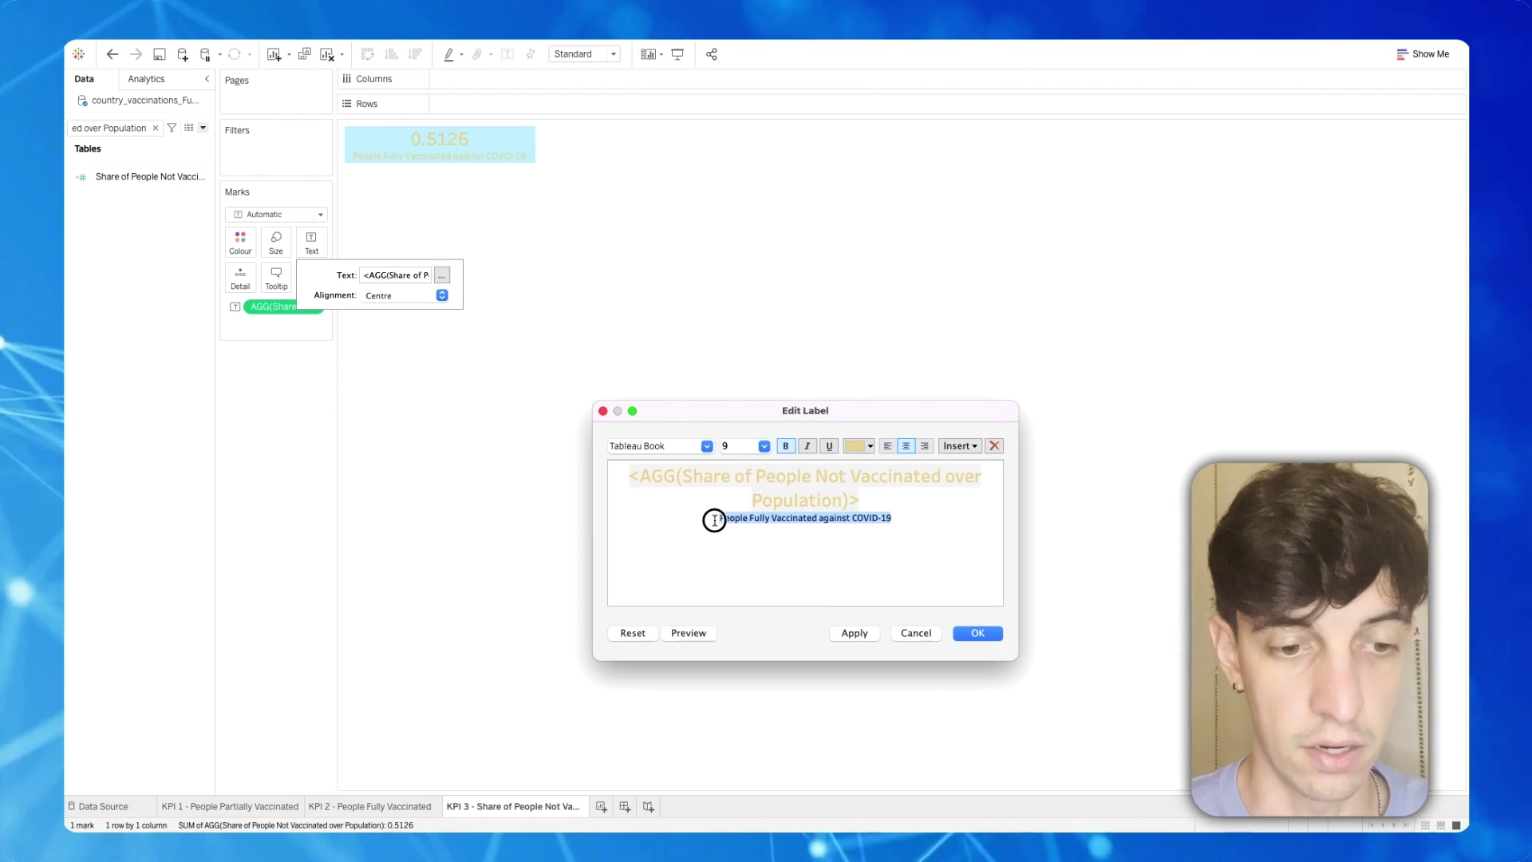
type("Share of People Not Vaccinated over Population")
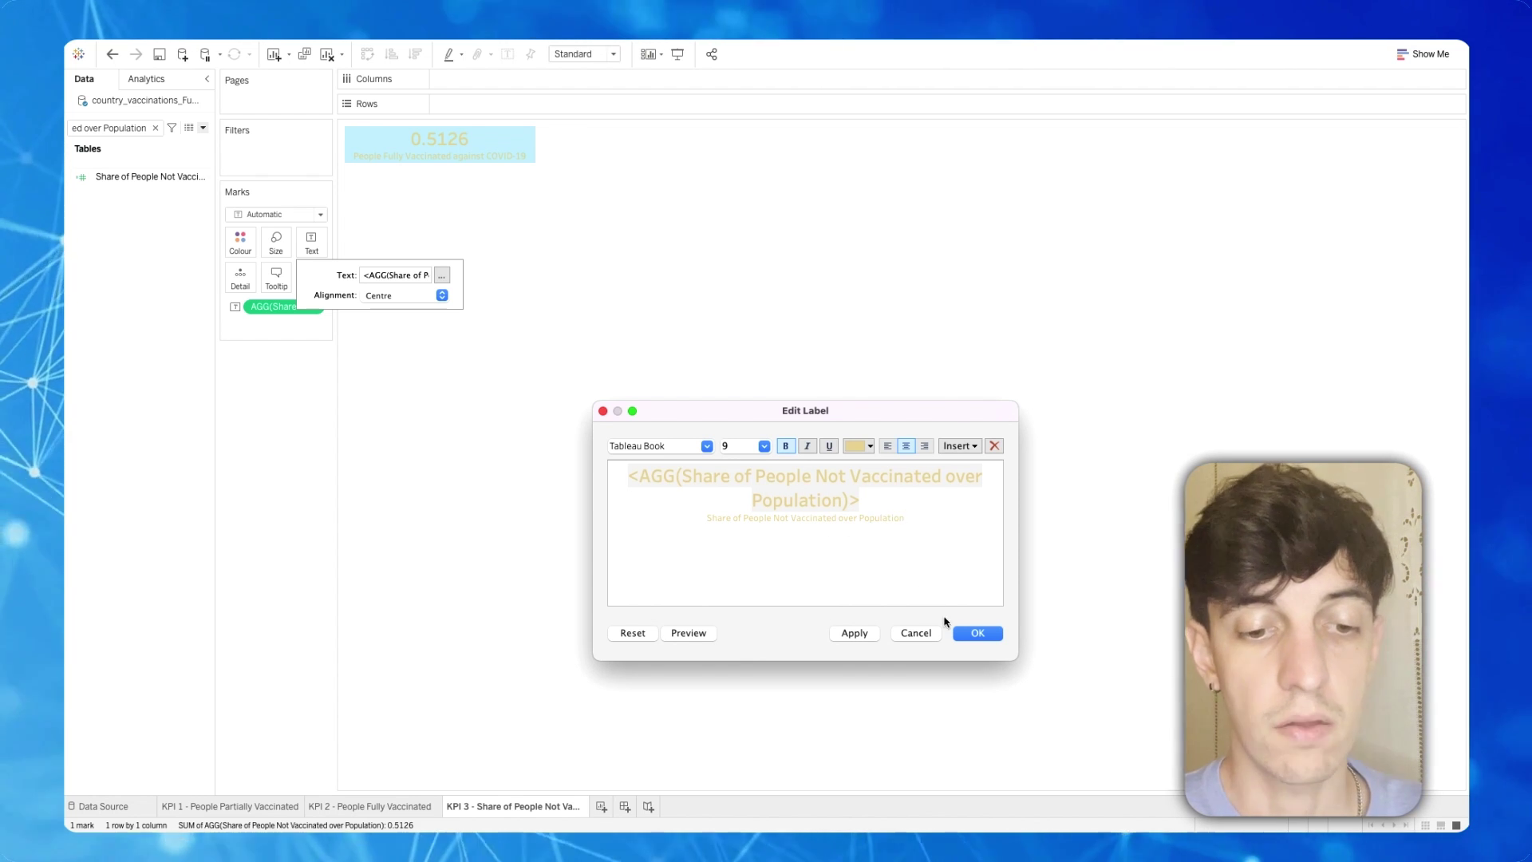
left_click(965, 633)
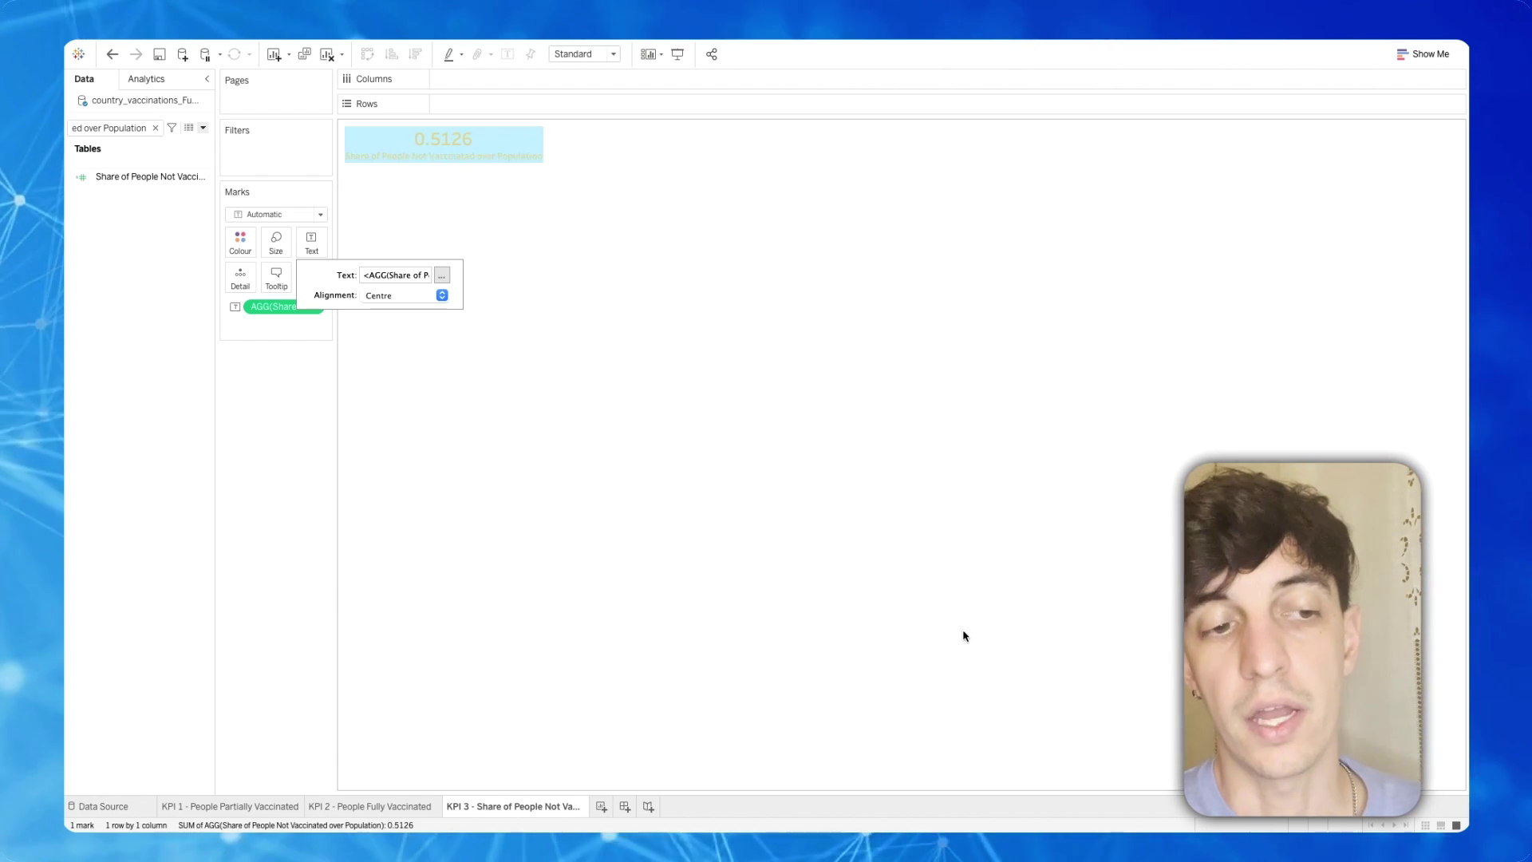
left_click(284, 397)
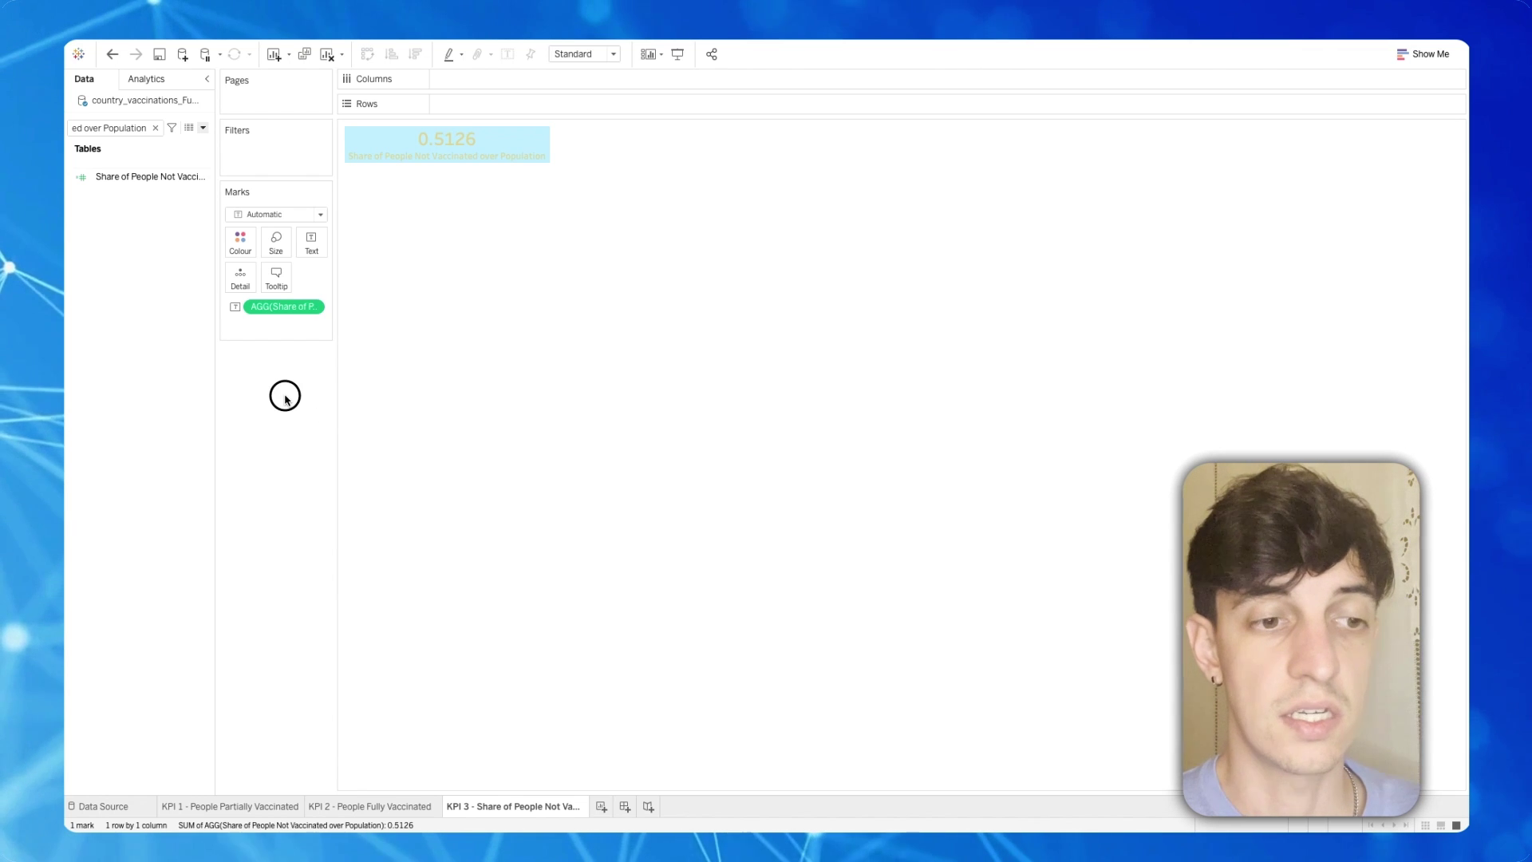
- Format the not-vaccinated share as a 2-decimal percentage (51.26%), then add new Sheet 4
right_click(450, 146)
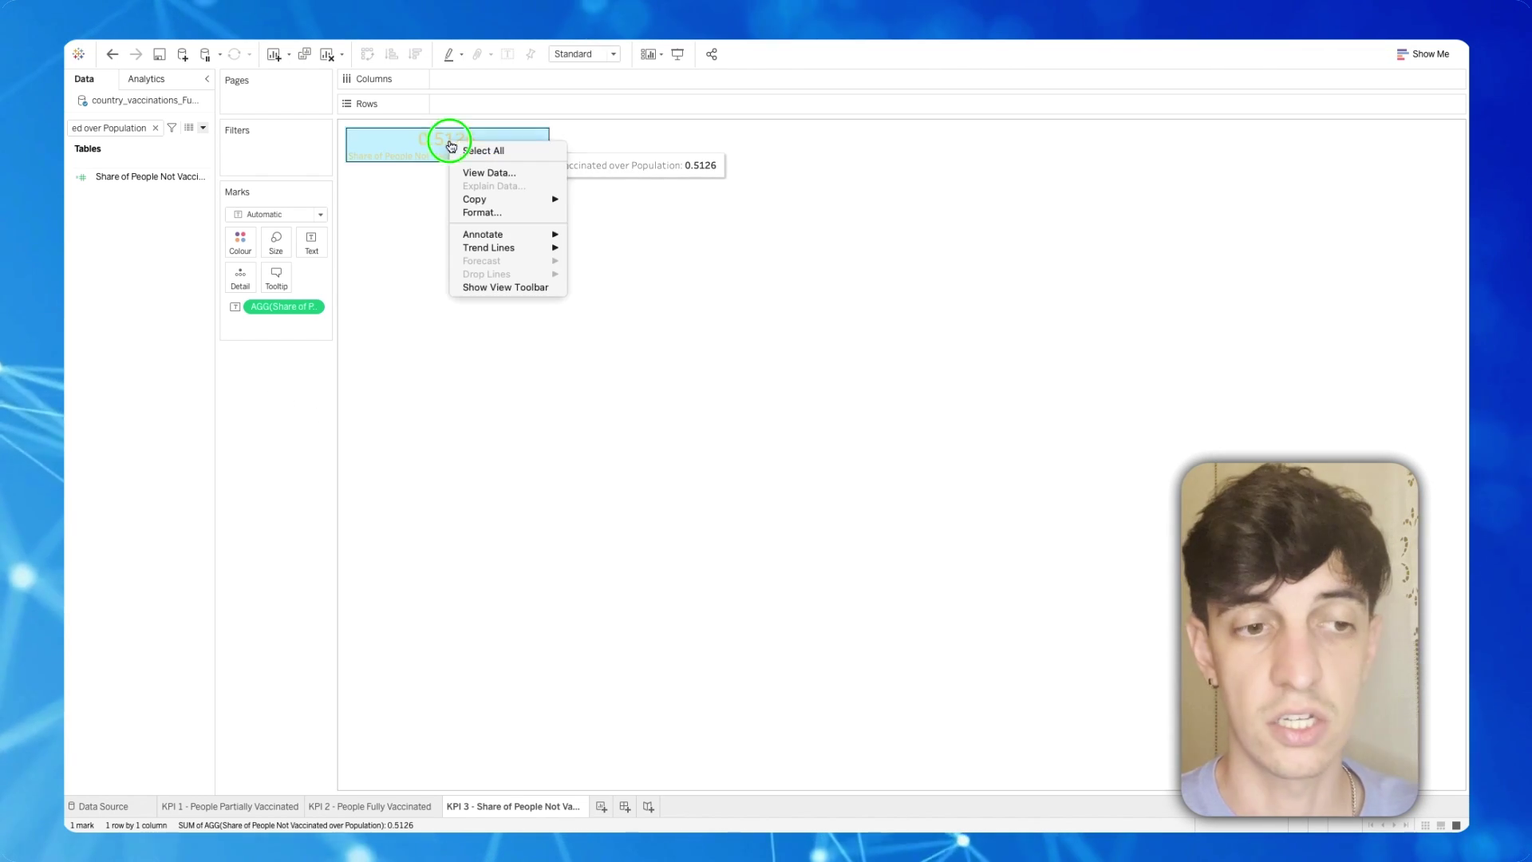
left_click(484, 213)
left_click(188, 104)
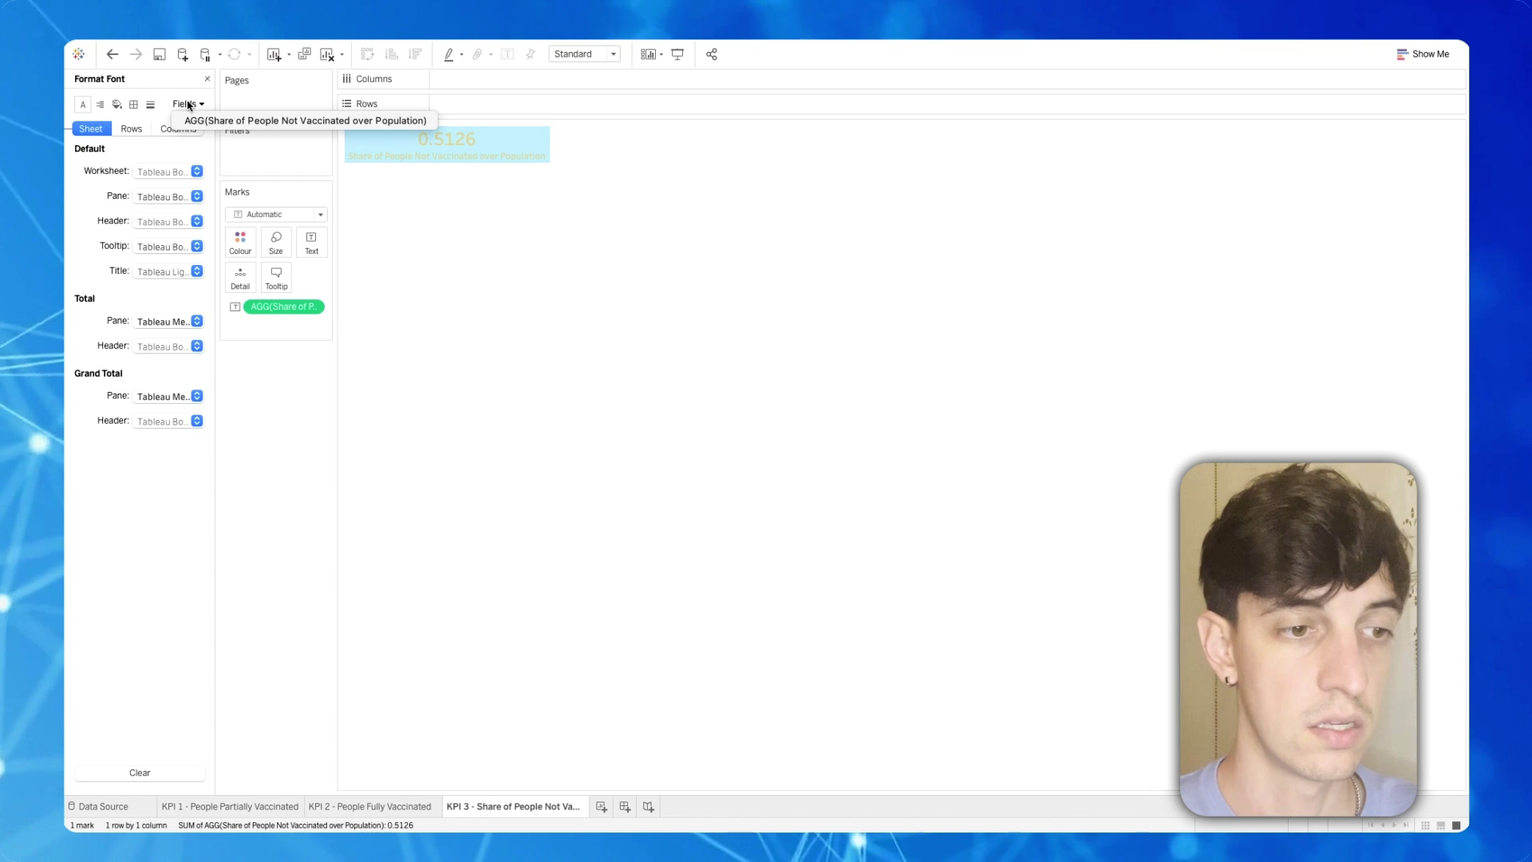
left_click(197, 122)
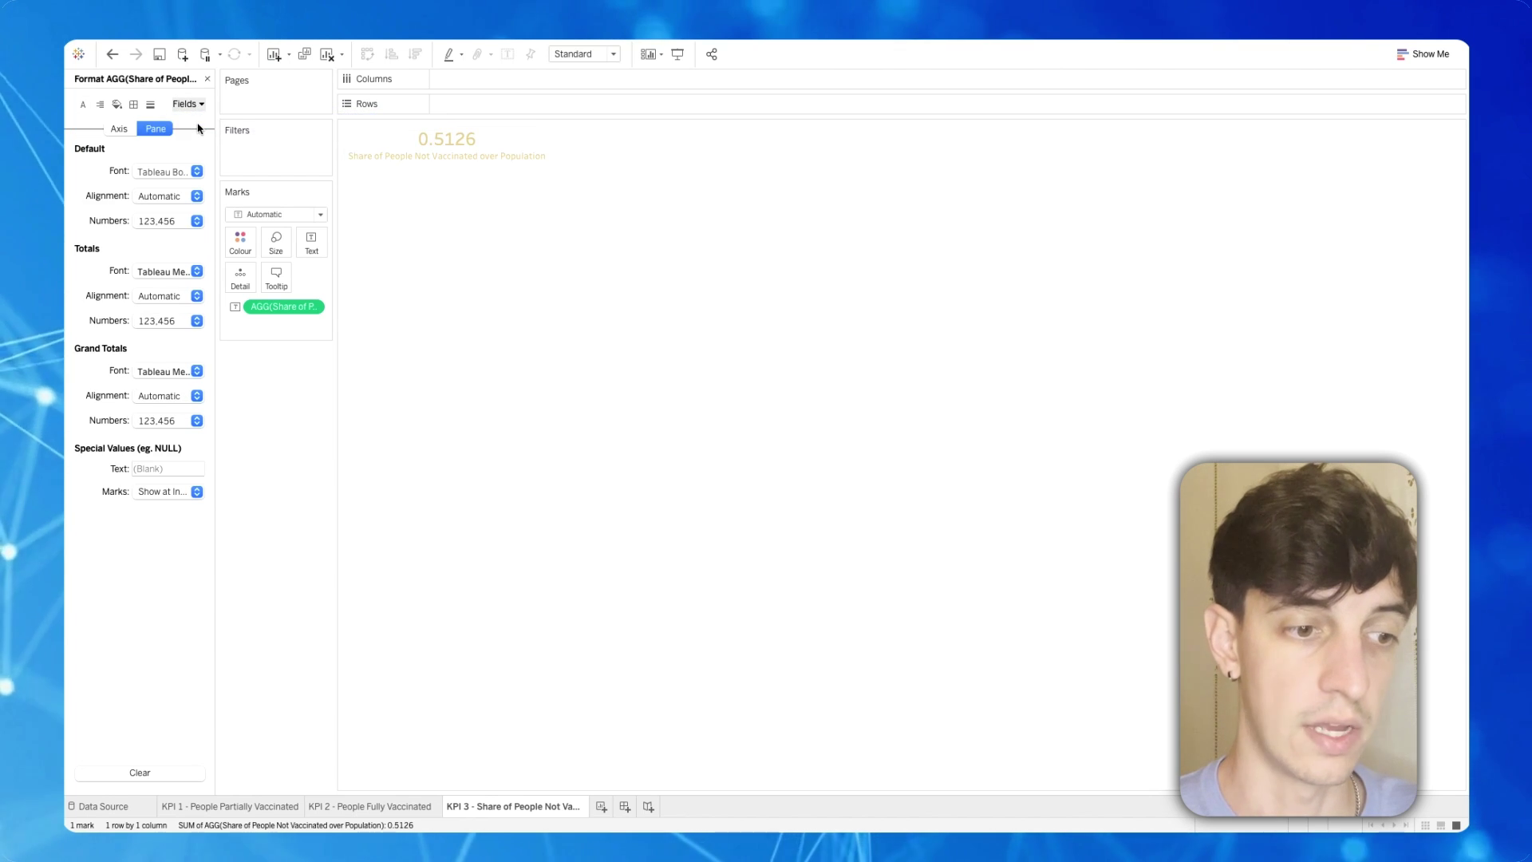
left_click(196, 320)
left_click(169, 428)
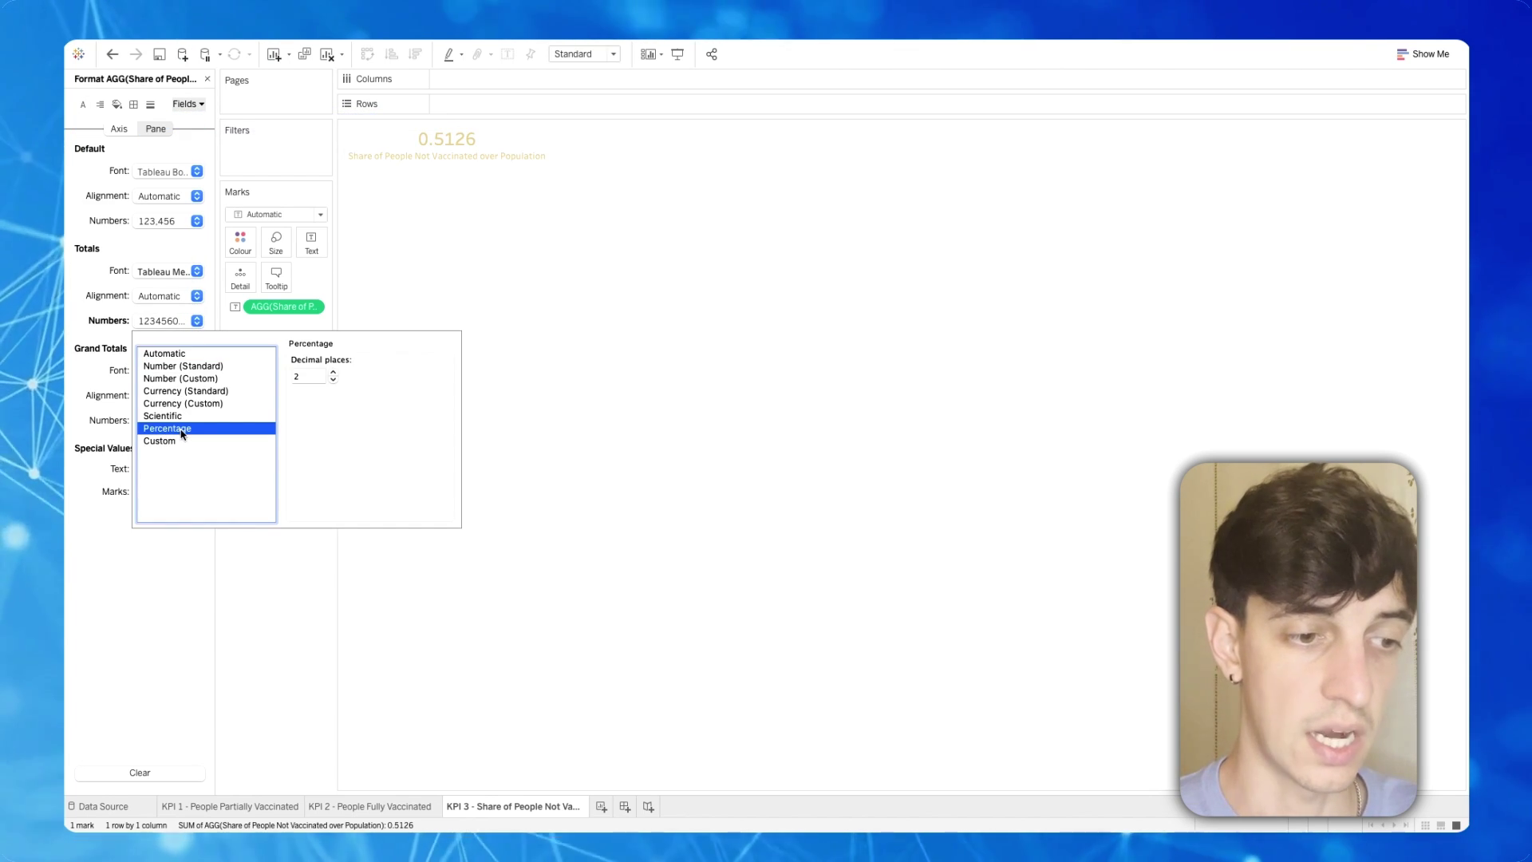
left_click(308, 376)
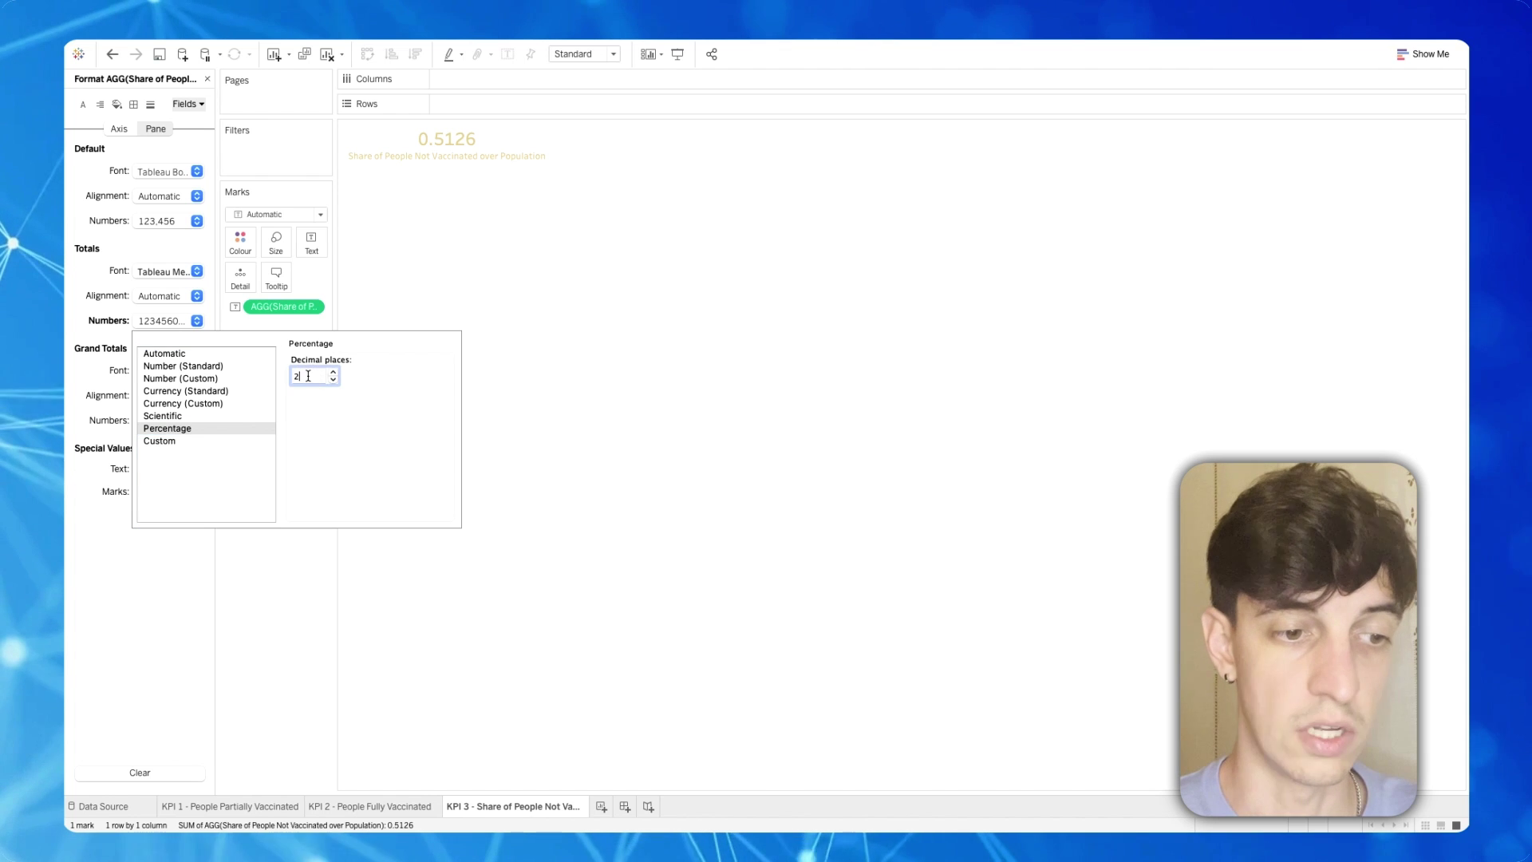
left_click(290, 631)
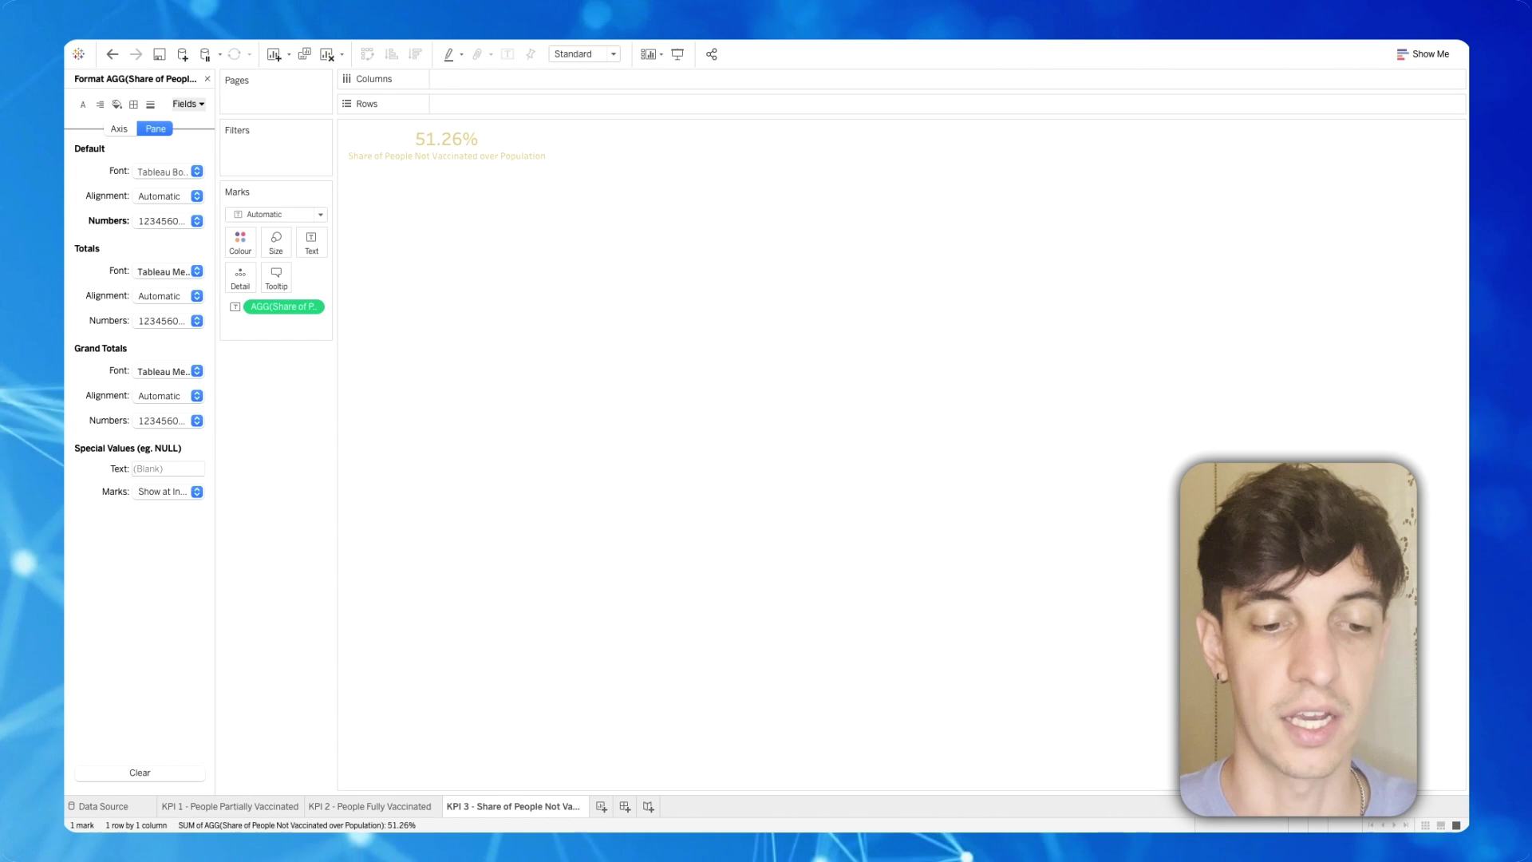
key("ctrl+m")
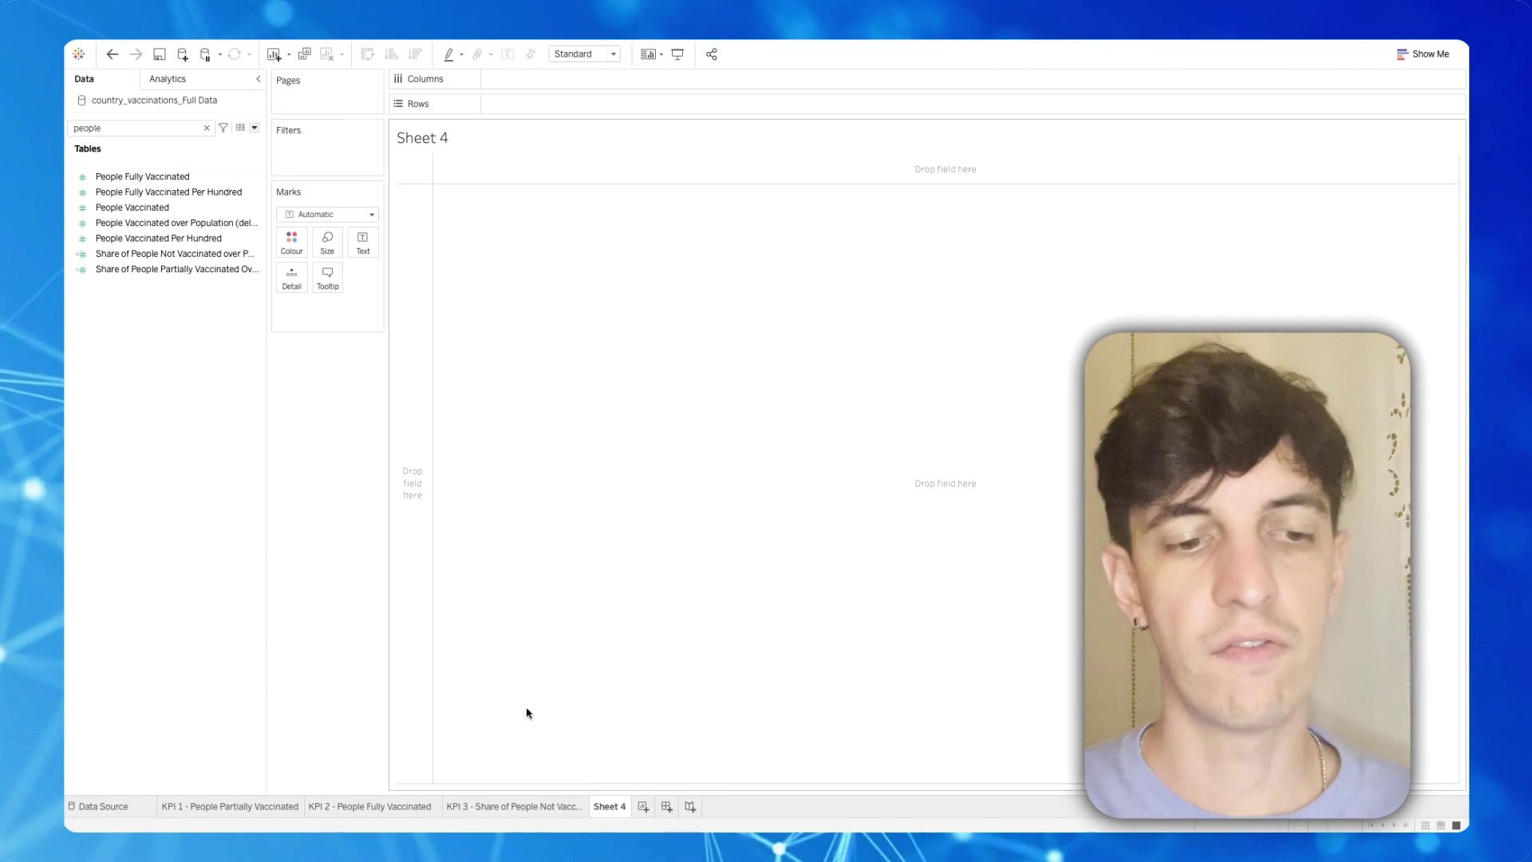
- Duplicate the partially vaccinated share field, switch its numerator to People Fully Vaccinated, and rename it
mouse_move(614, 800)
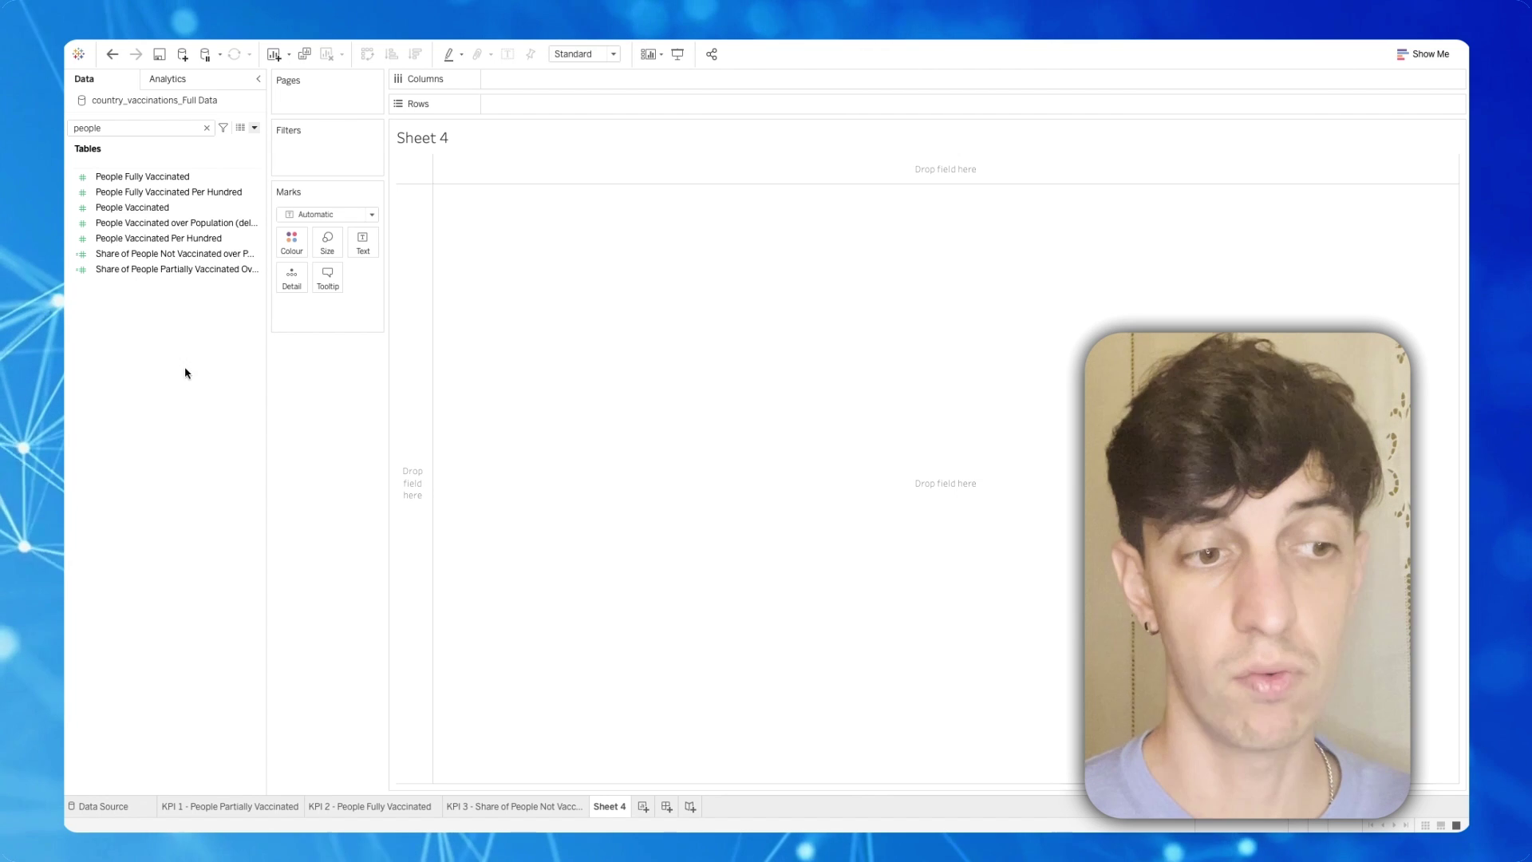
right_click(179, 274)
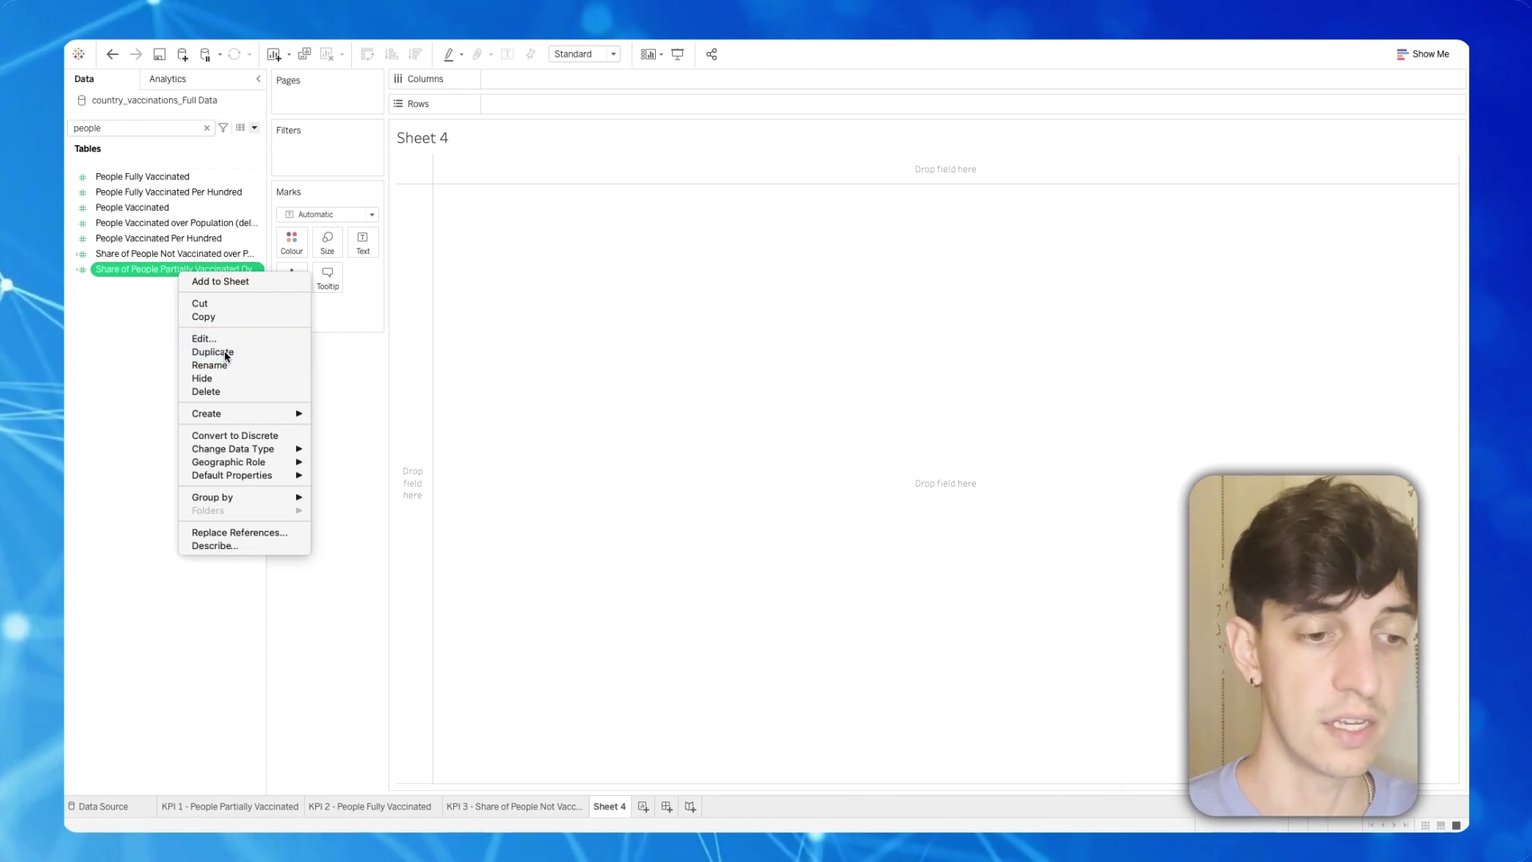
left_click(211, 351)
right_click(166, 288)
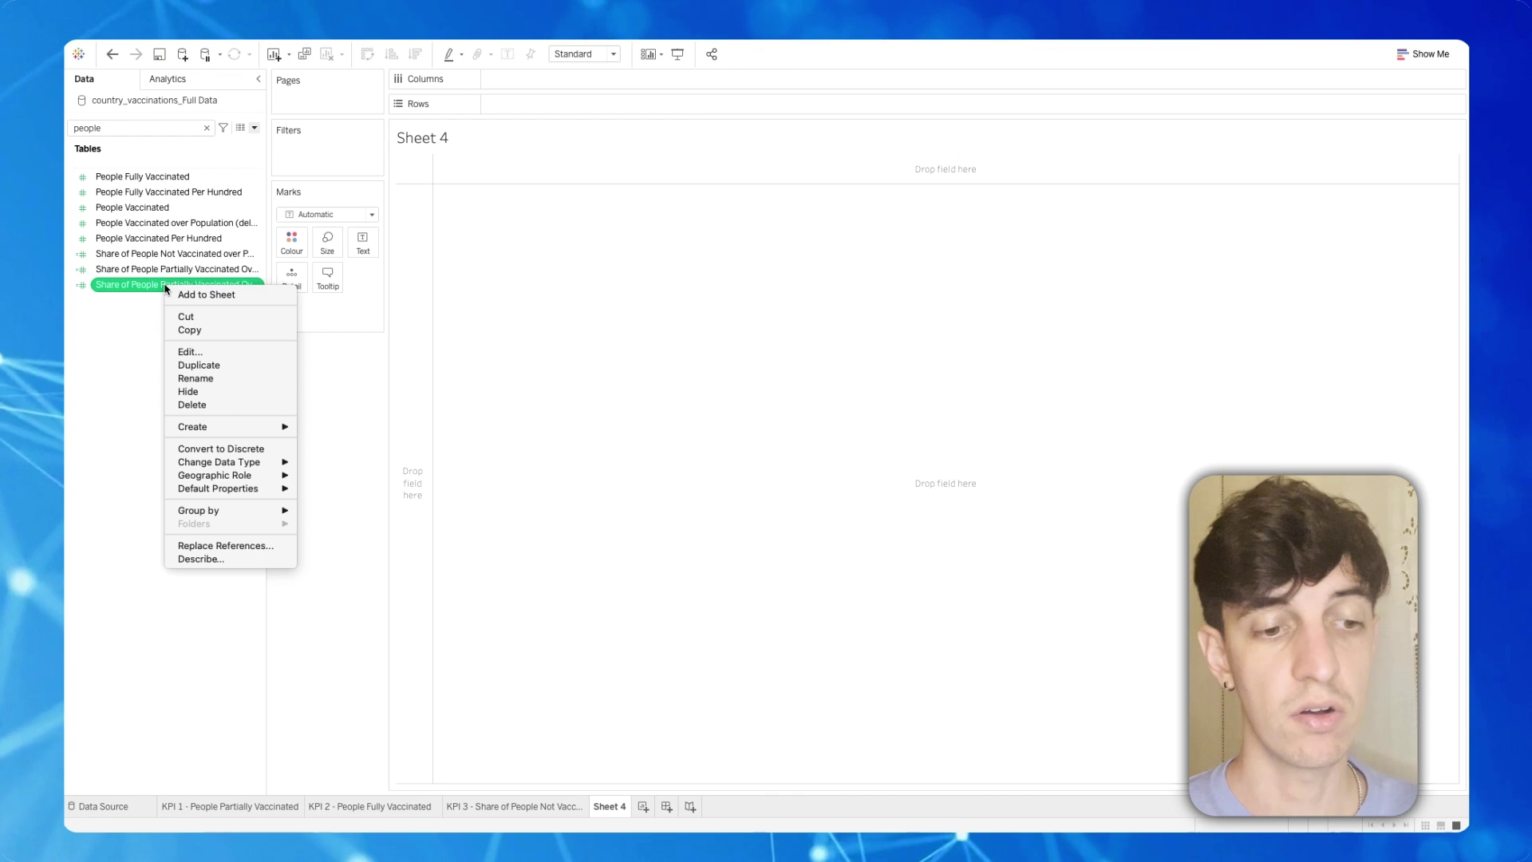
left_click(197, 351)
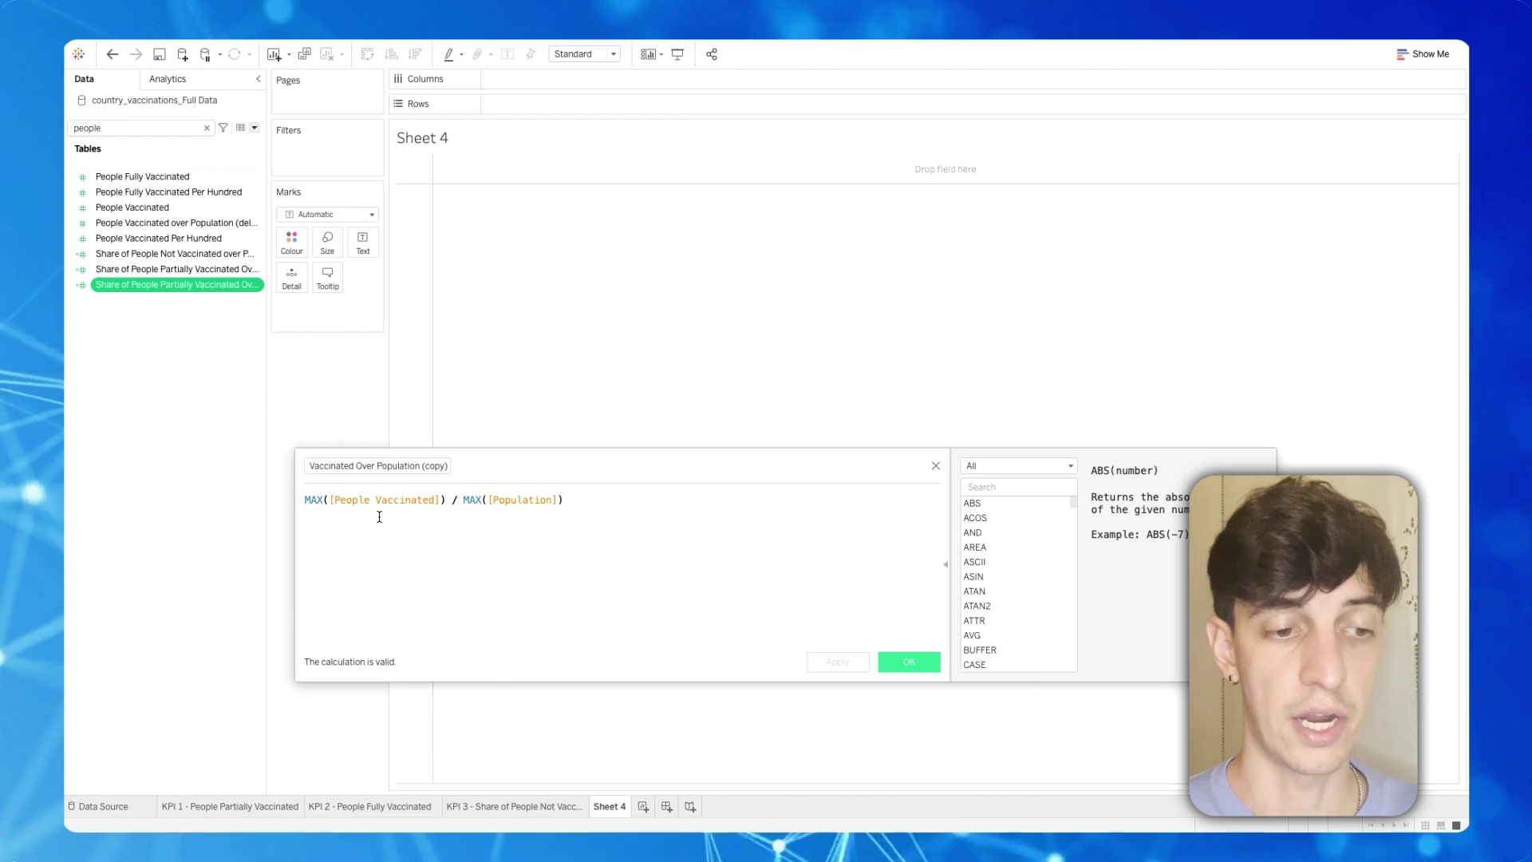
left_click(379, 500)
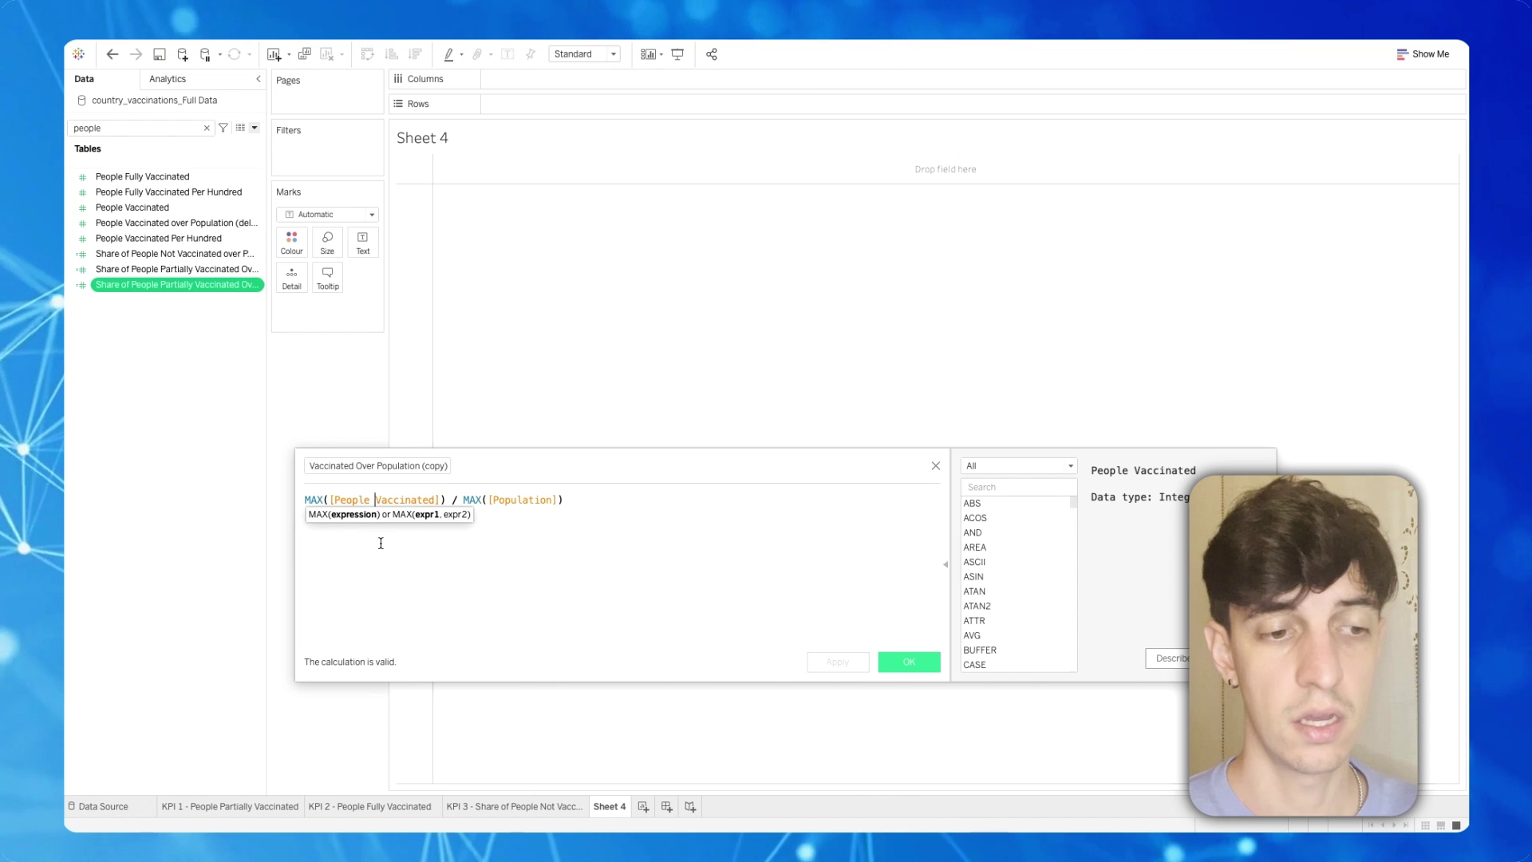
type("ful")
left_click(390, 515)
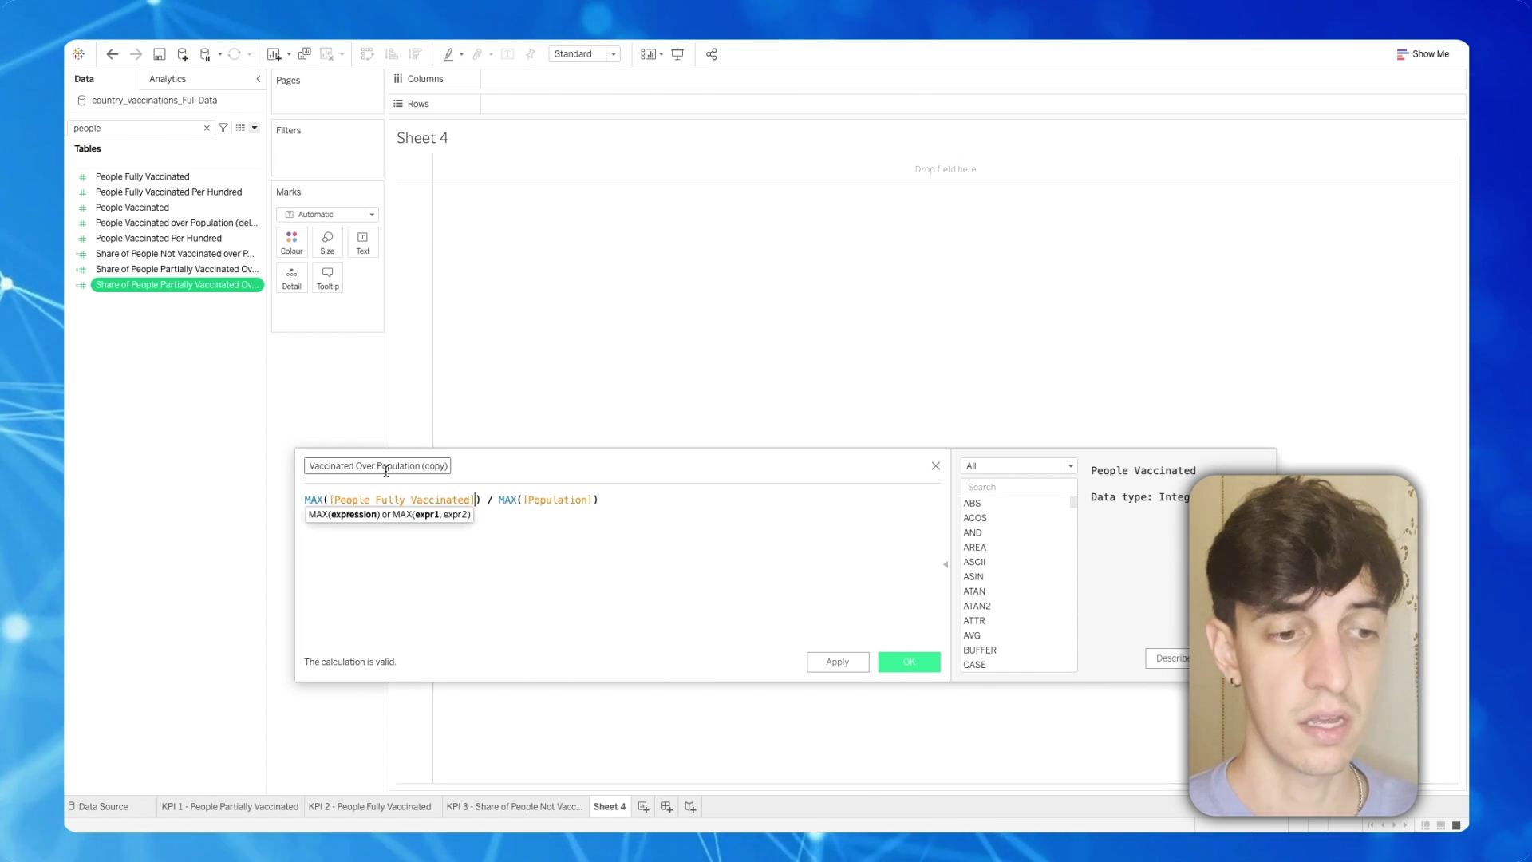
left_click(448, 467)
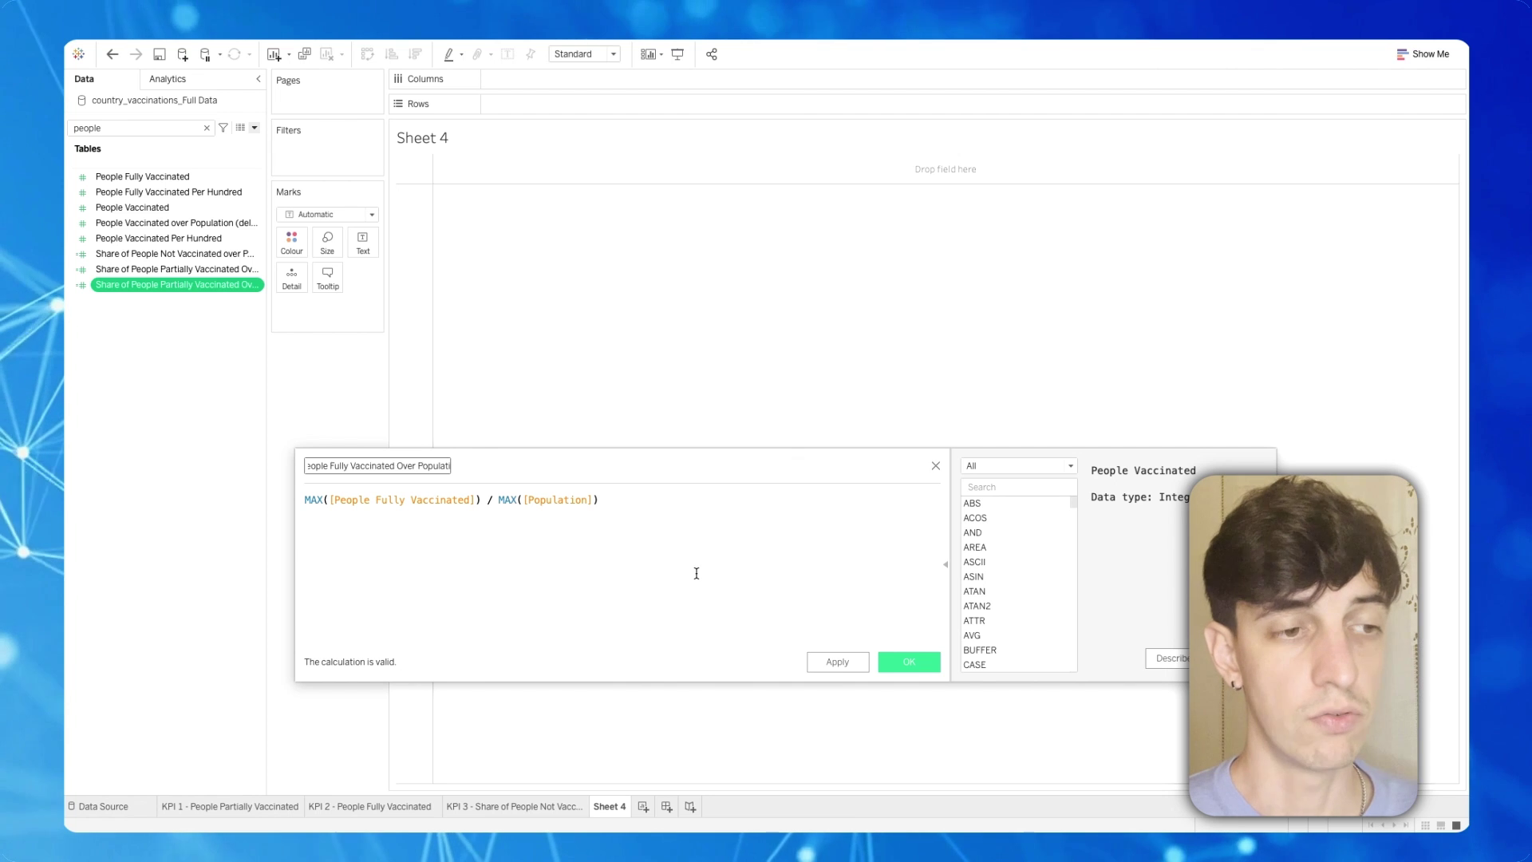
left_click(908, 663)
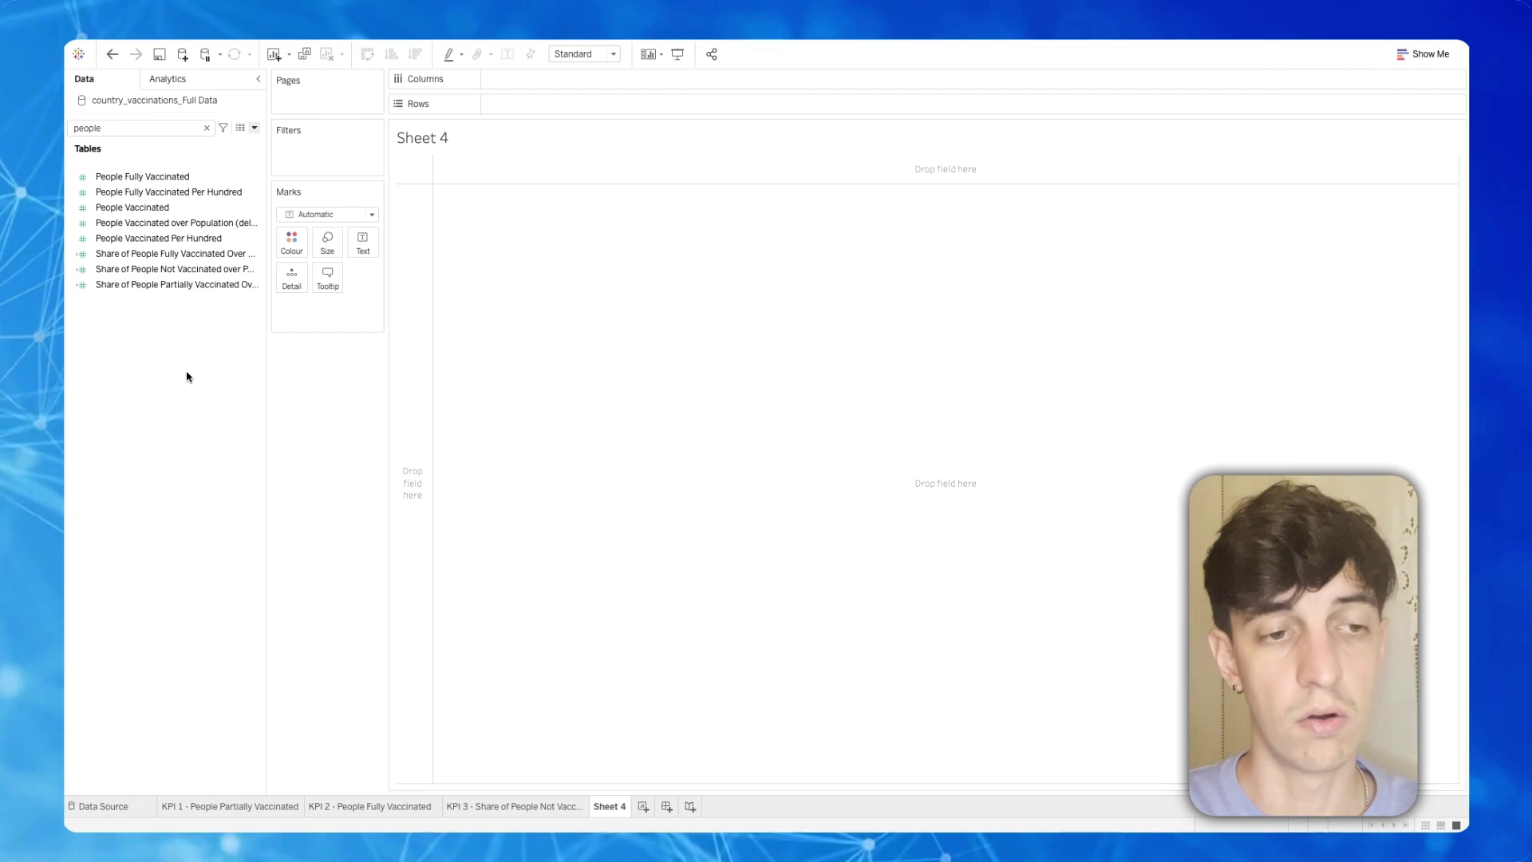
- Put Location on Rows and both partially and fully vaccinated share fields on Columns
left_click(206, 128)
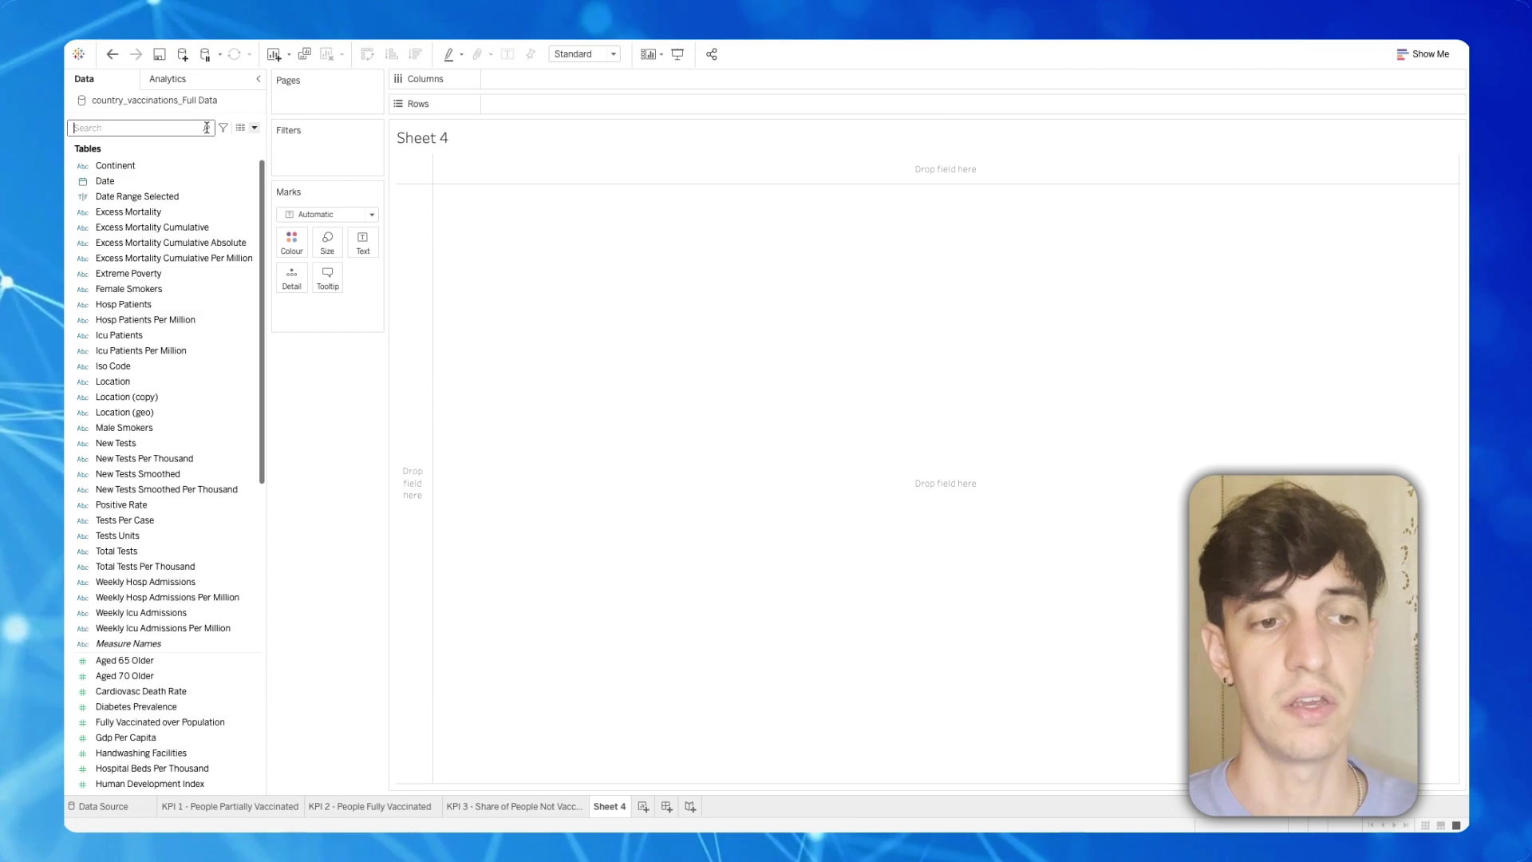
type("loc")
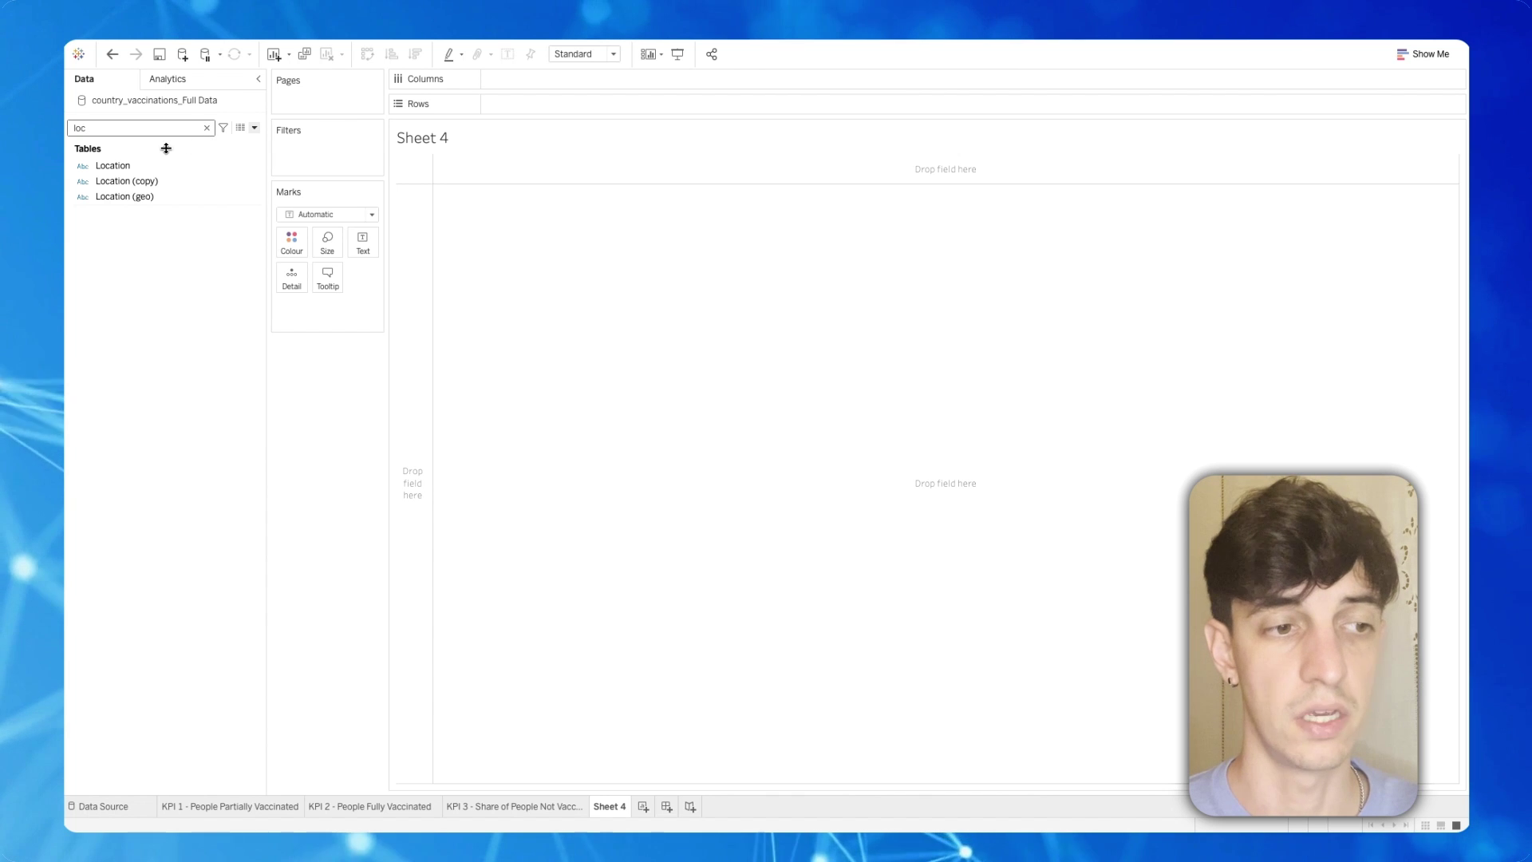
left_click_drag(128, 165, 533, 110)
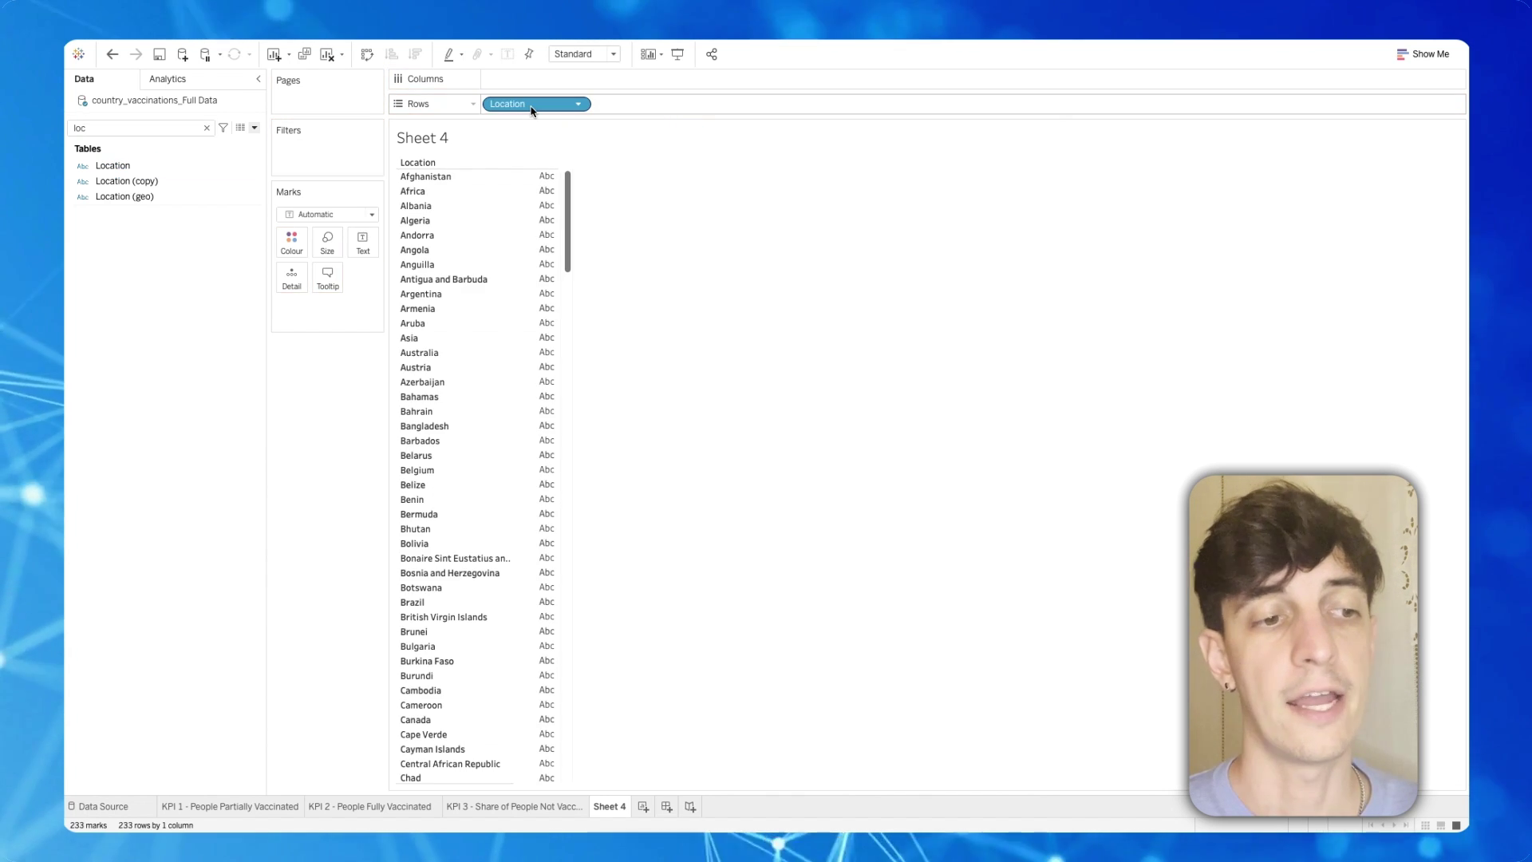
left_click(206, 128)
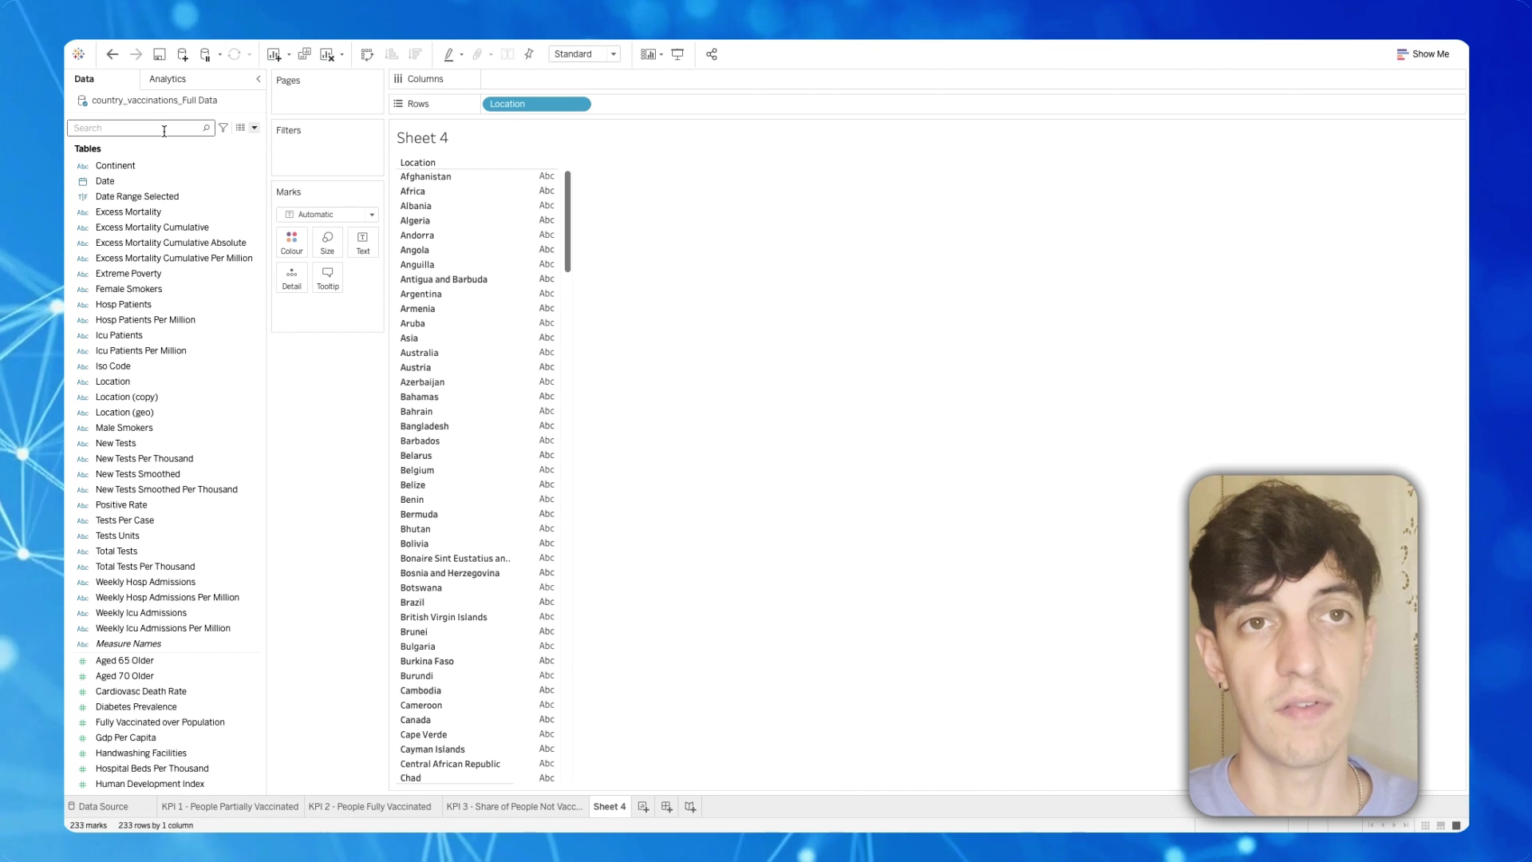
type("peopl")
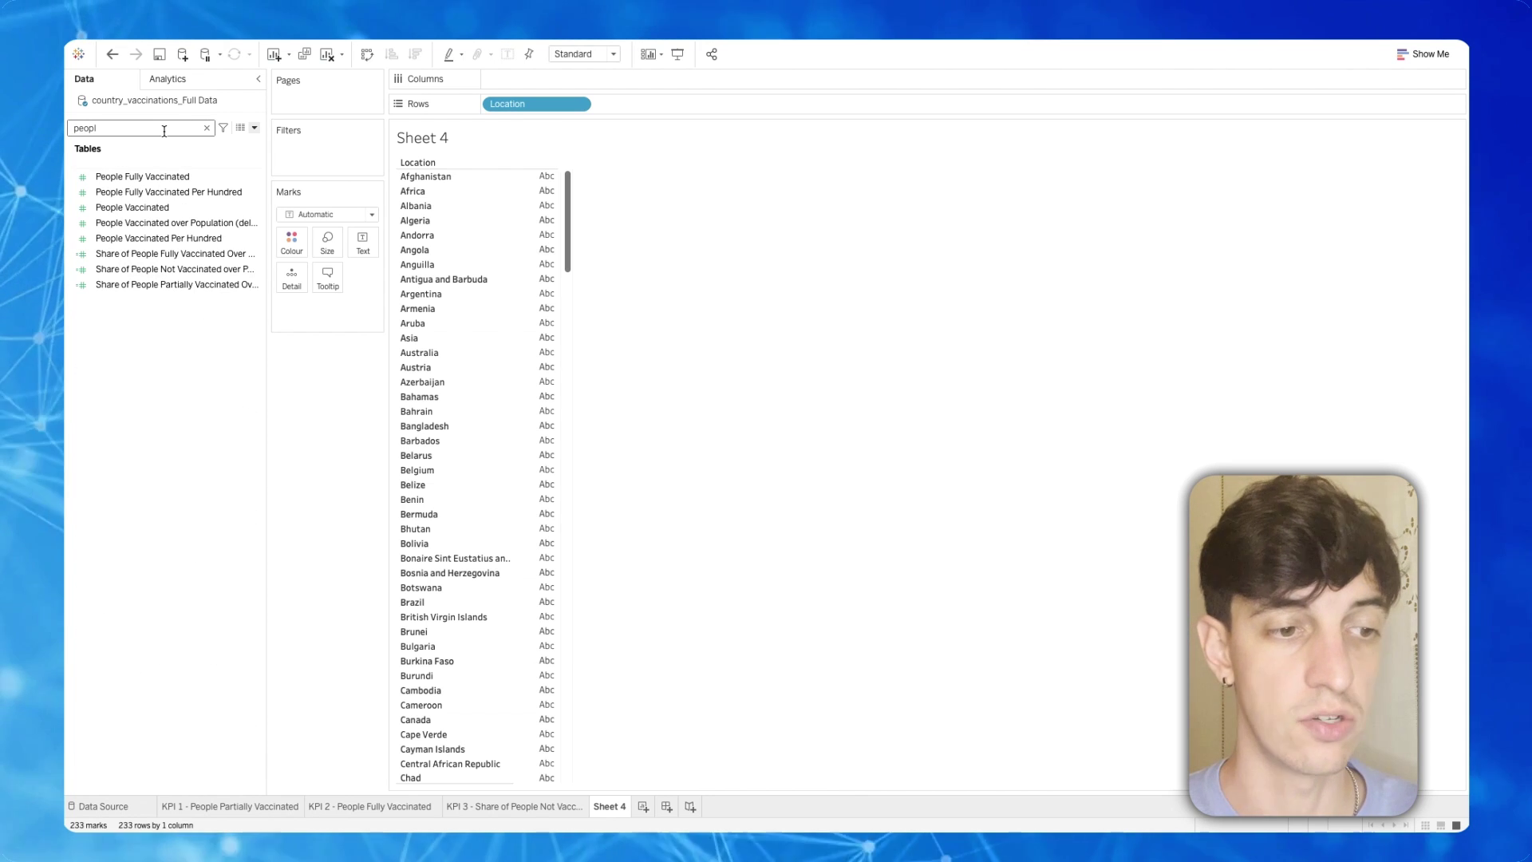
left_click_drag(178, 284, 557, 88)
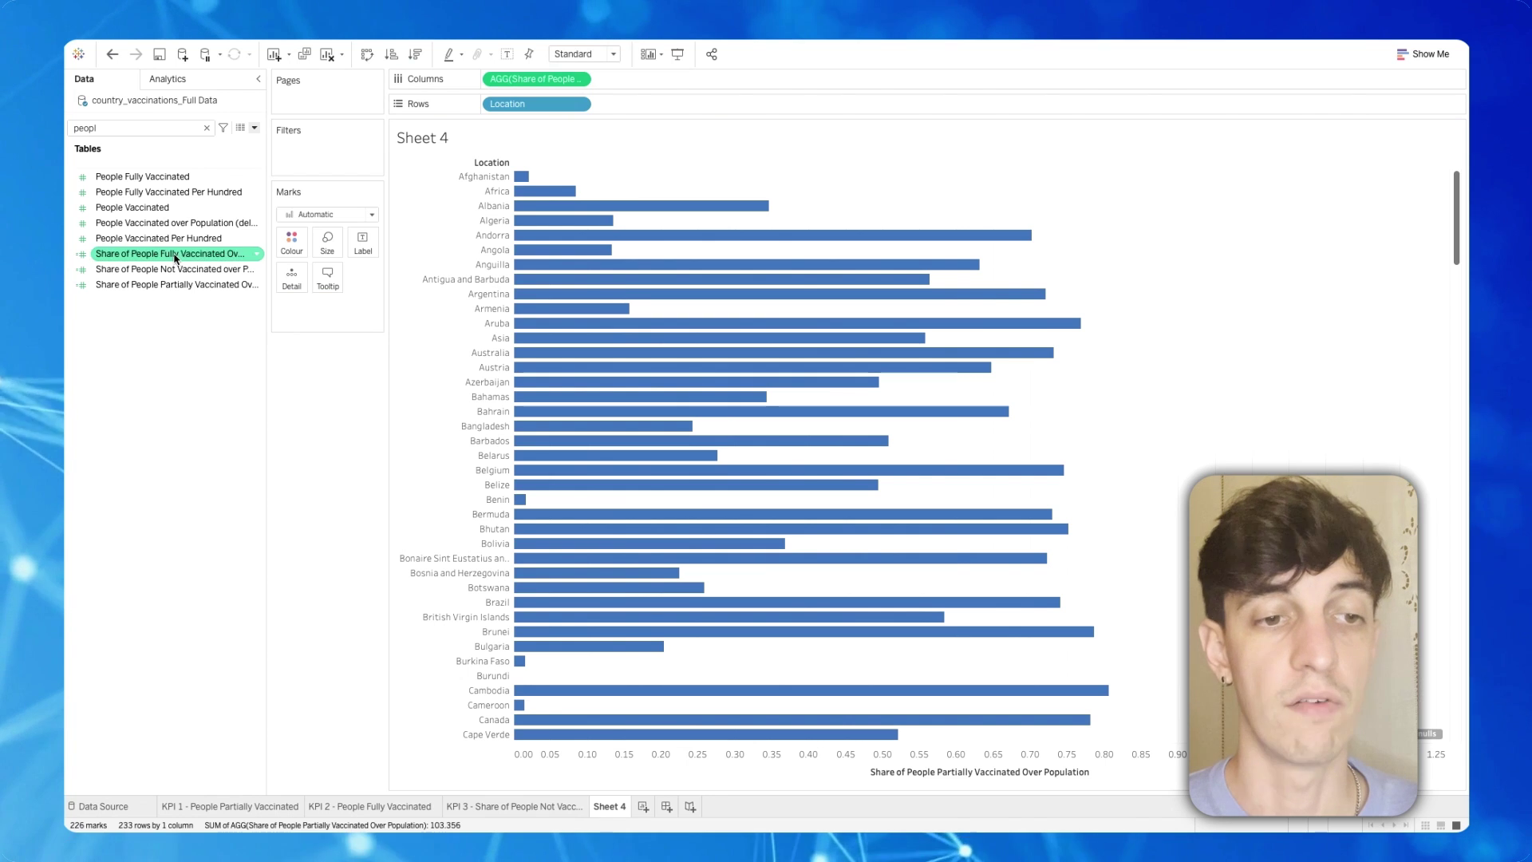
left_click_drag(170, 253, 652, 78)
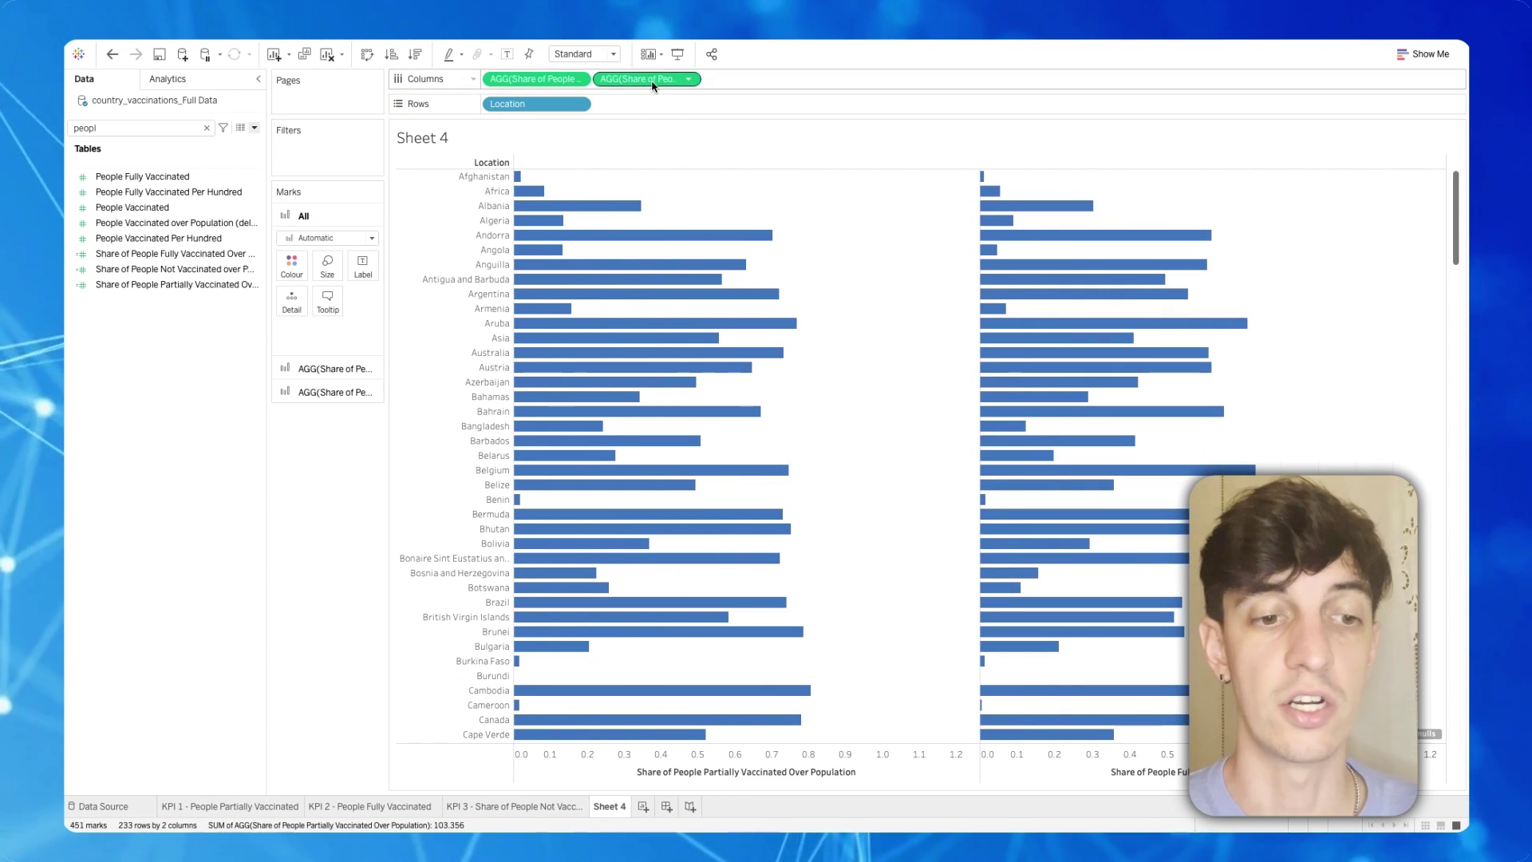
- Combine the two vaccinated share measures on a synchronised dual axis
right_click(650, 80)
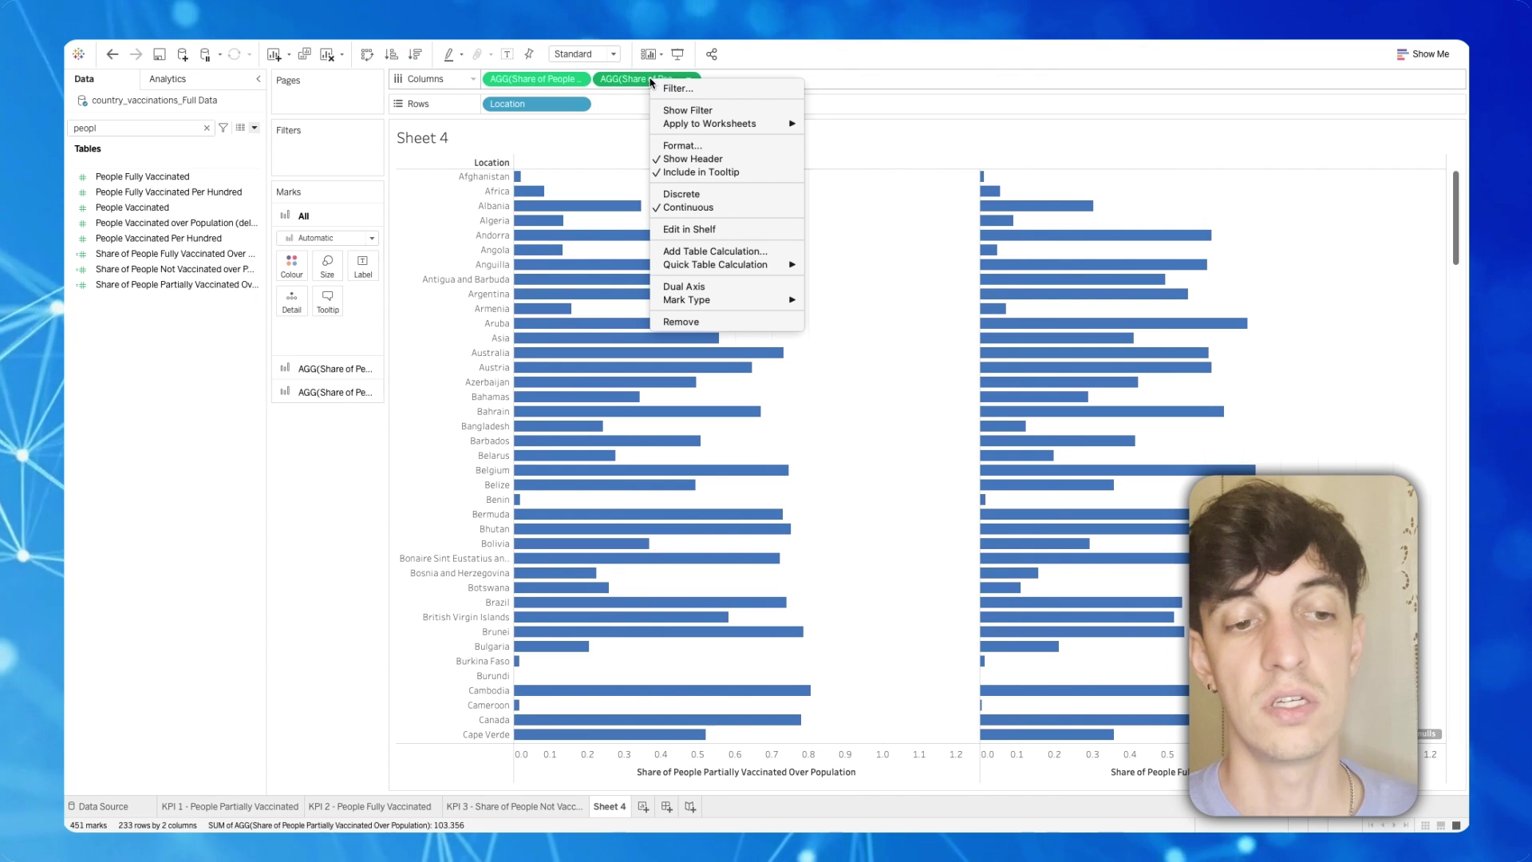
left_click(714, 287)
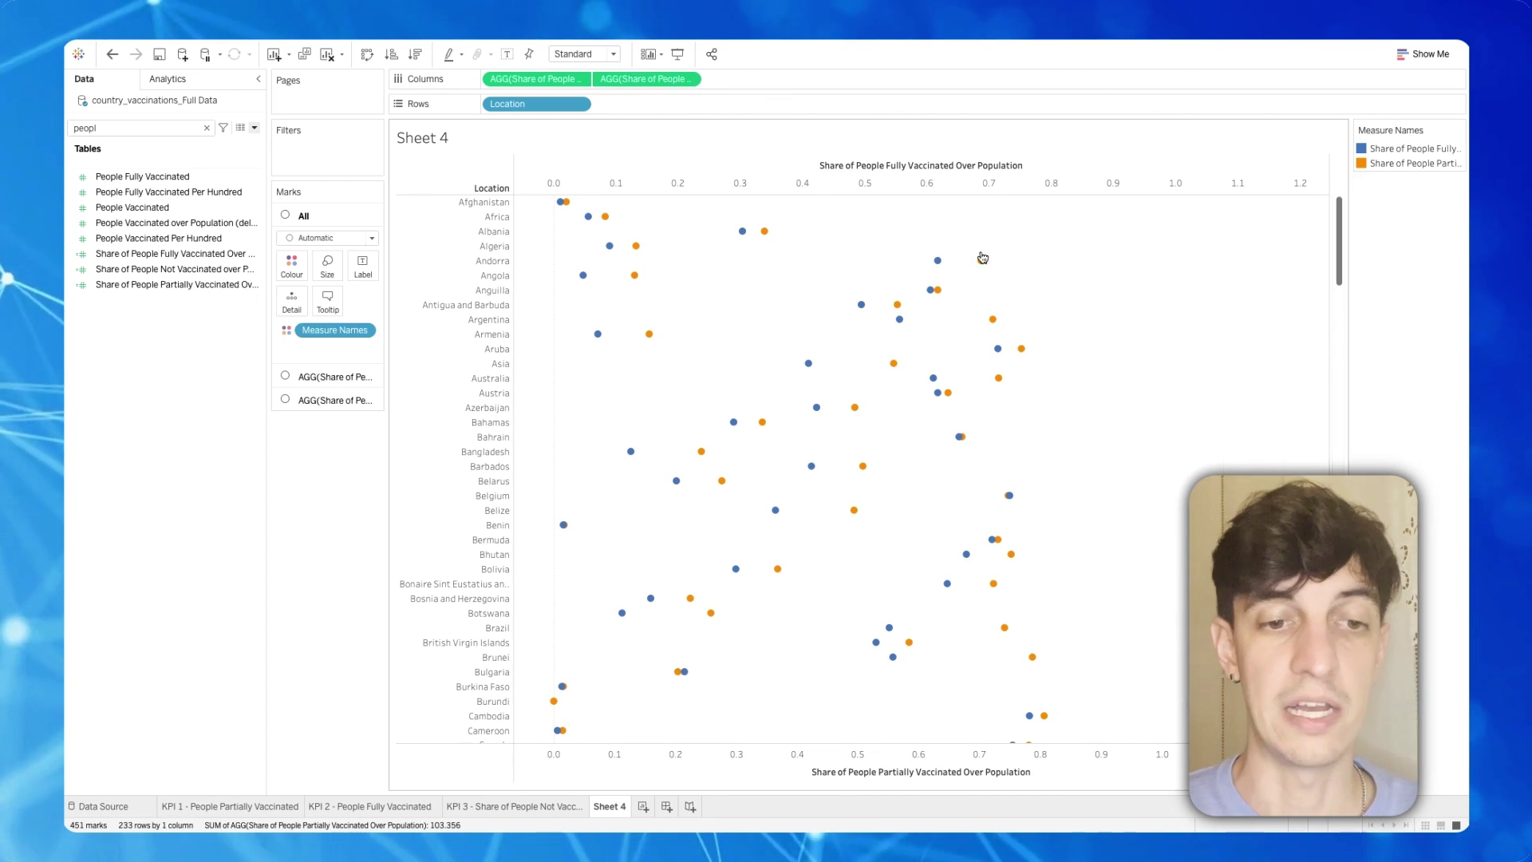
right_click(840, 771)
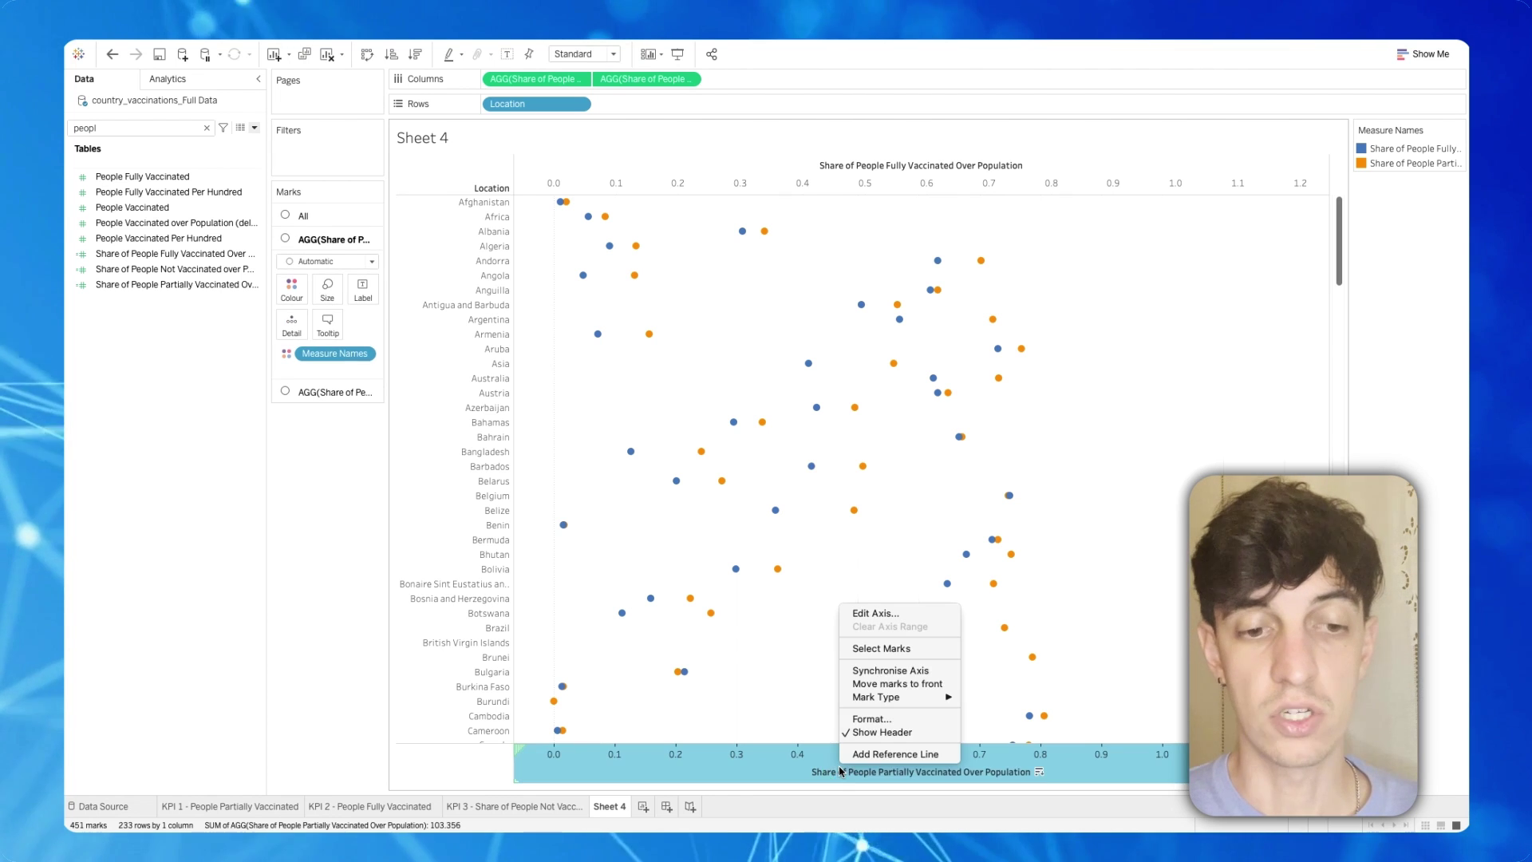
left_click(885, 670)
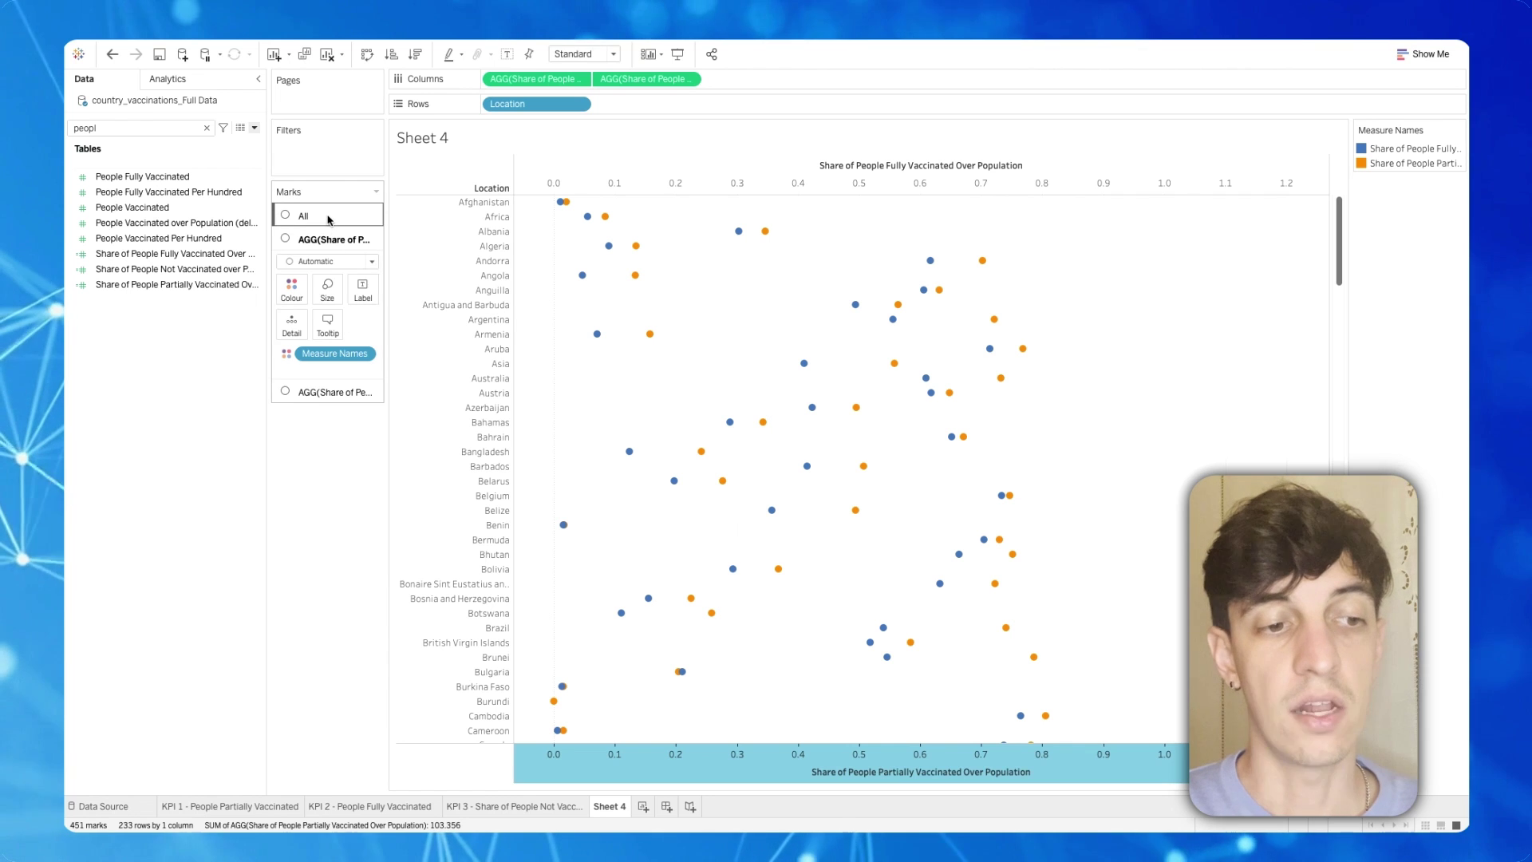
- Set the mark type to Bar for both measures on the All Marks card
left_click(302, 216)
left_click(372, 238)
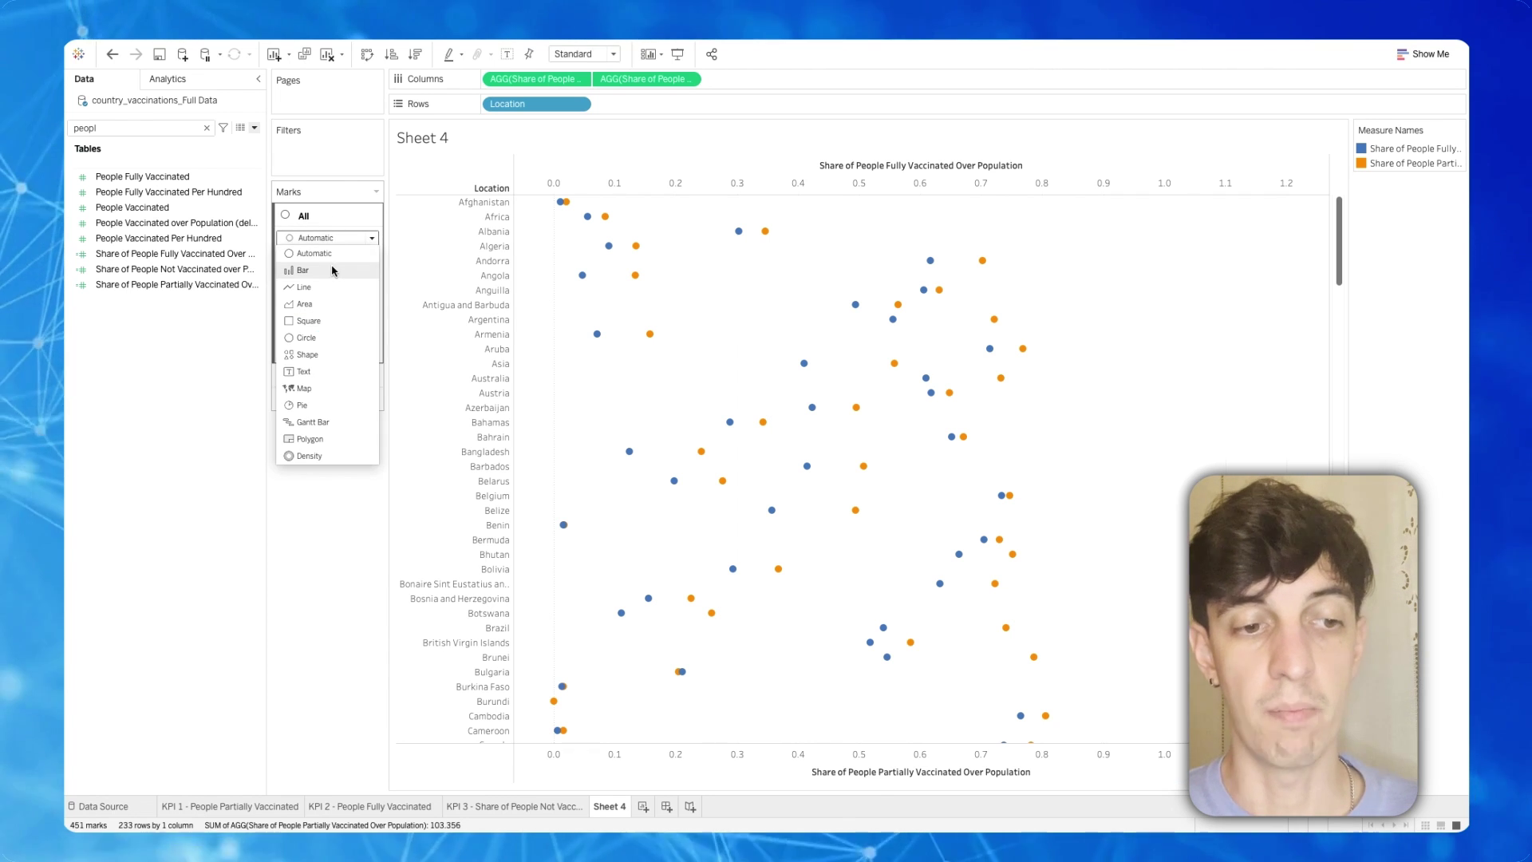
left_click(302, 269)
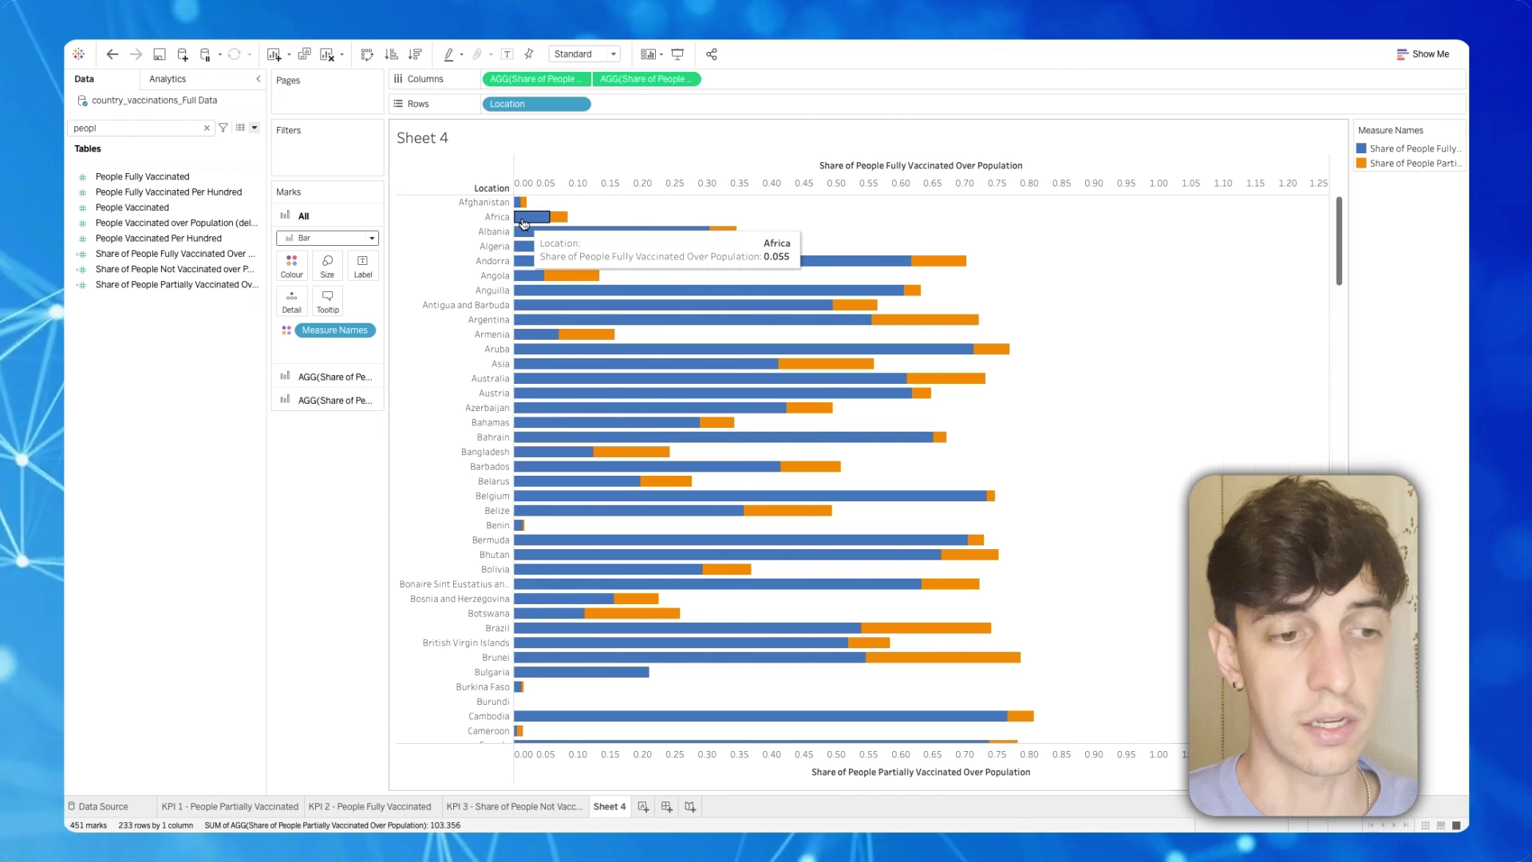
- Label bars with the partially vaccinated share, aligned to the right
left_click(330, 376)
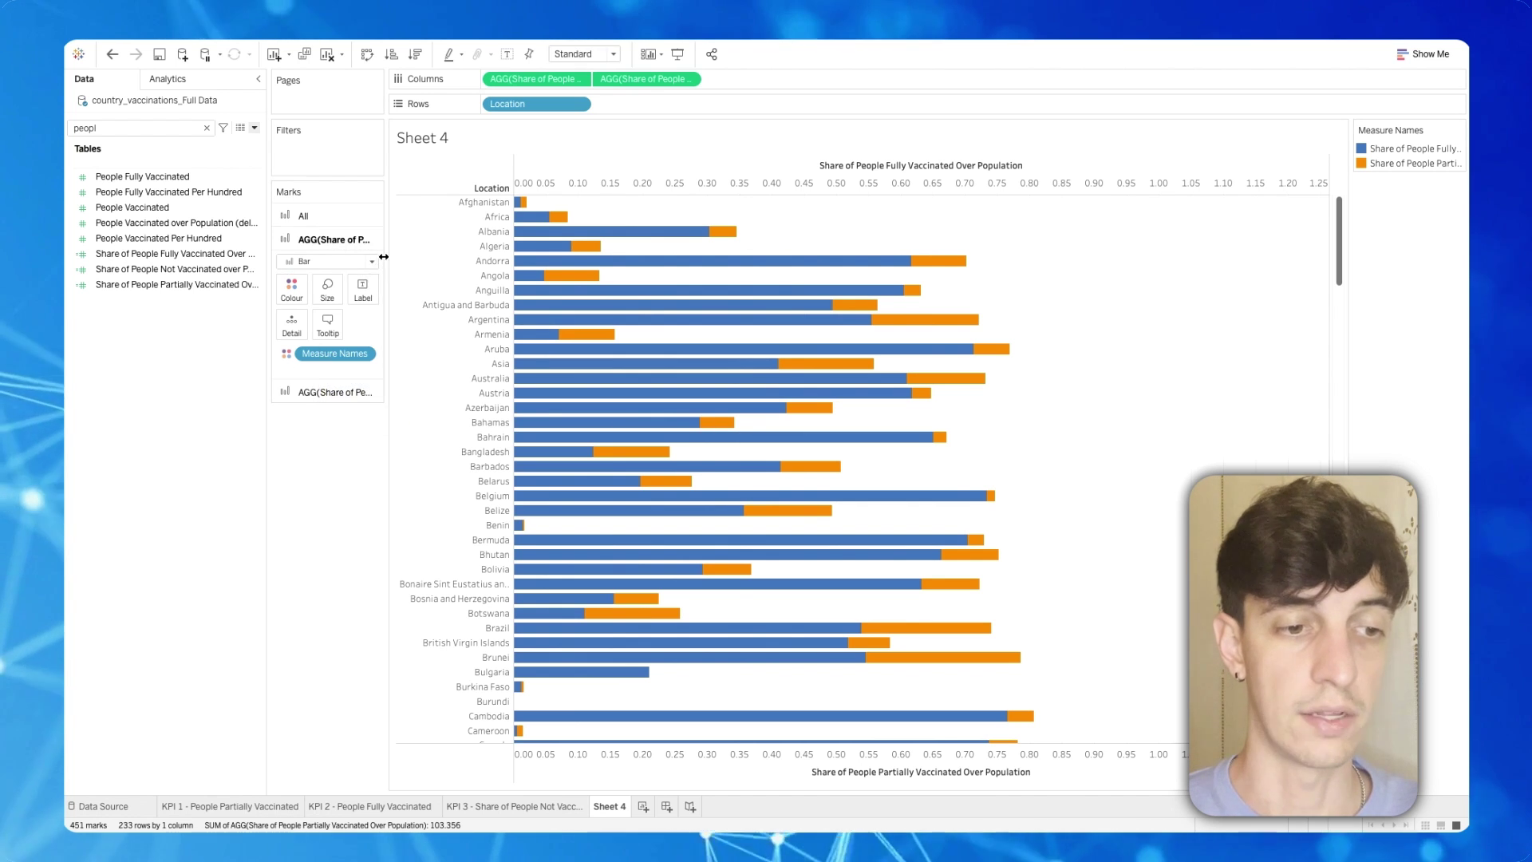
left_click_drag(387, 264, 472, 263)
left_click(239, 285)
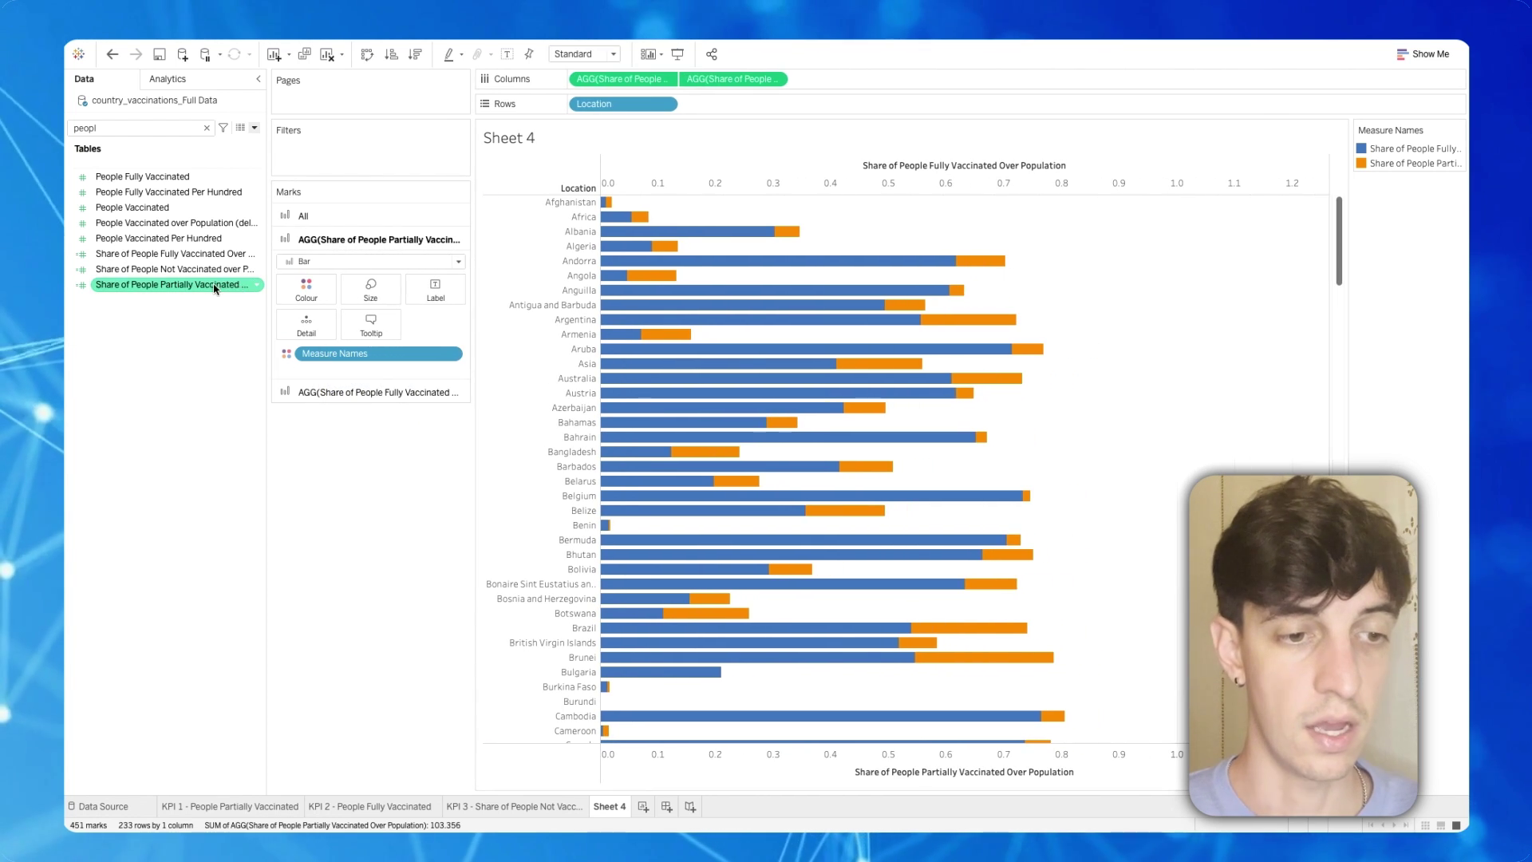
left_click_drag(137, 281, 434, 299)
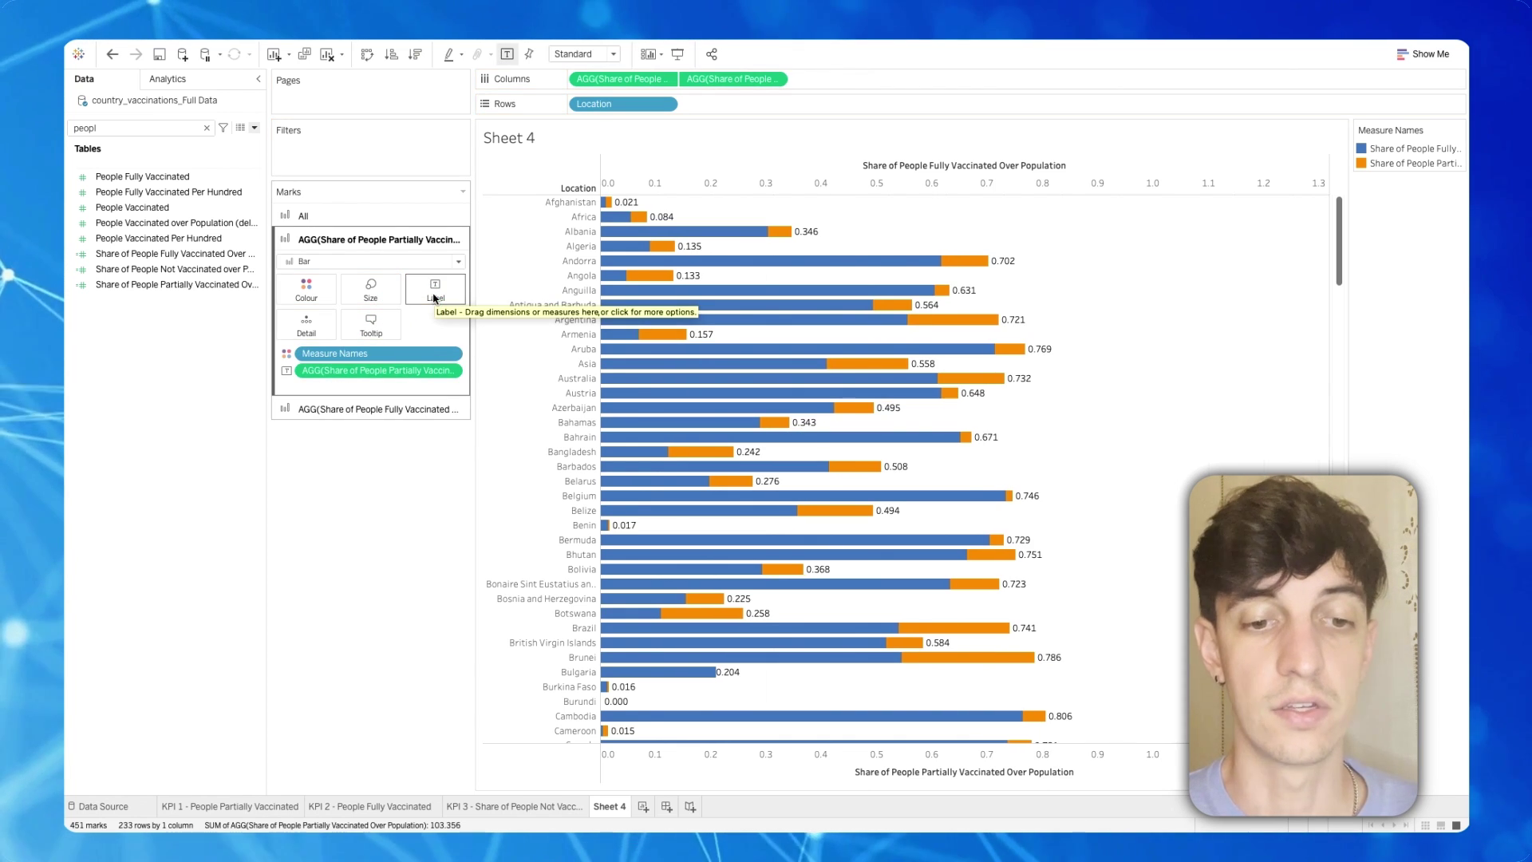
left_click(435, 299)
left_click(563, 406)
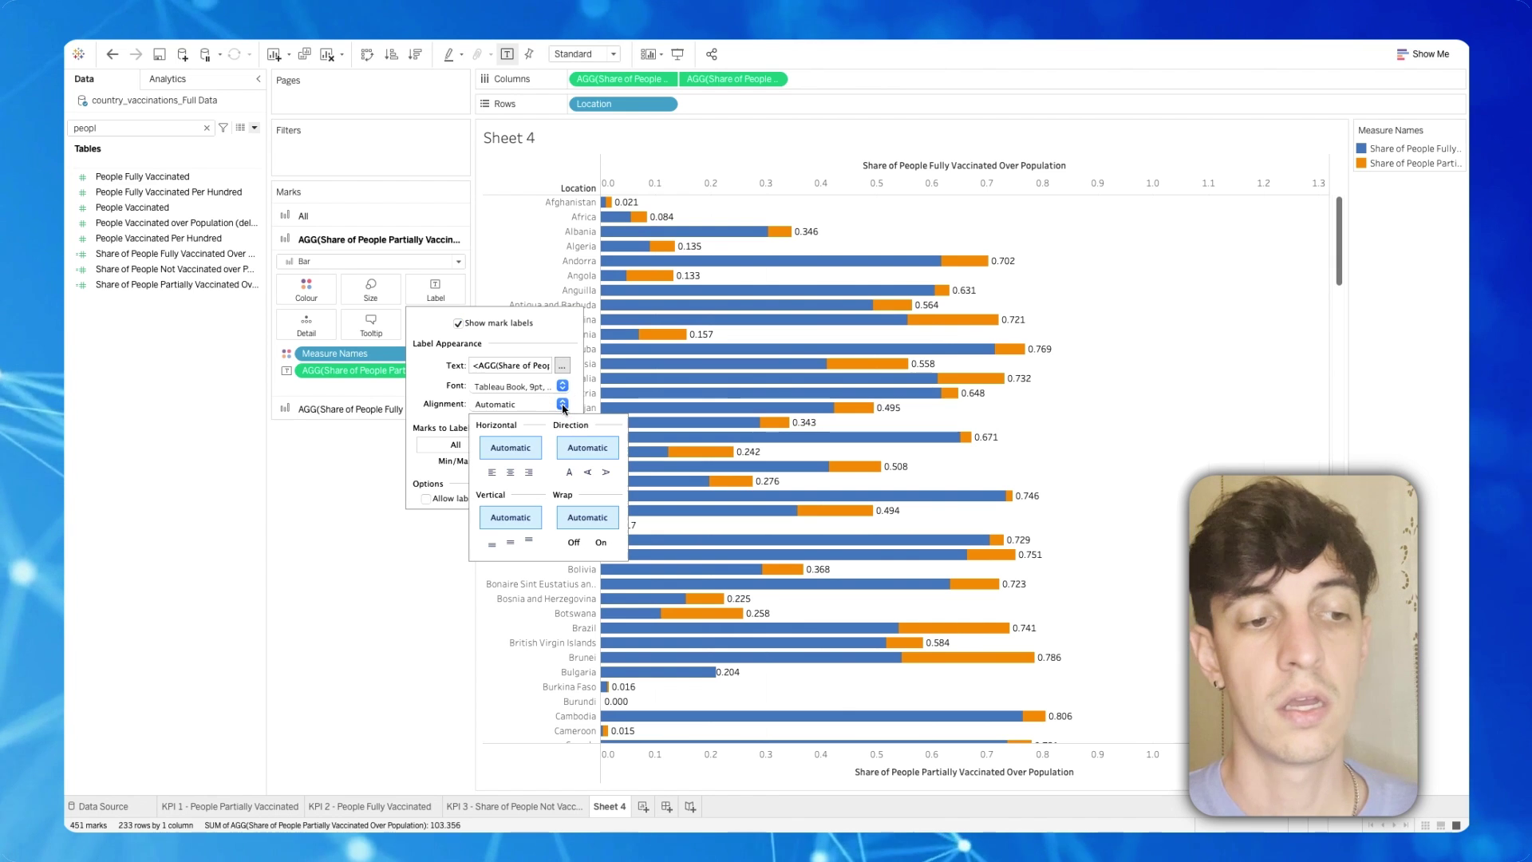
left_click(529, 472)
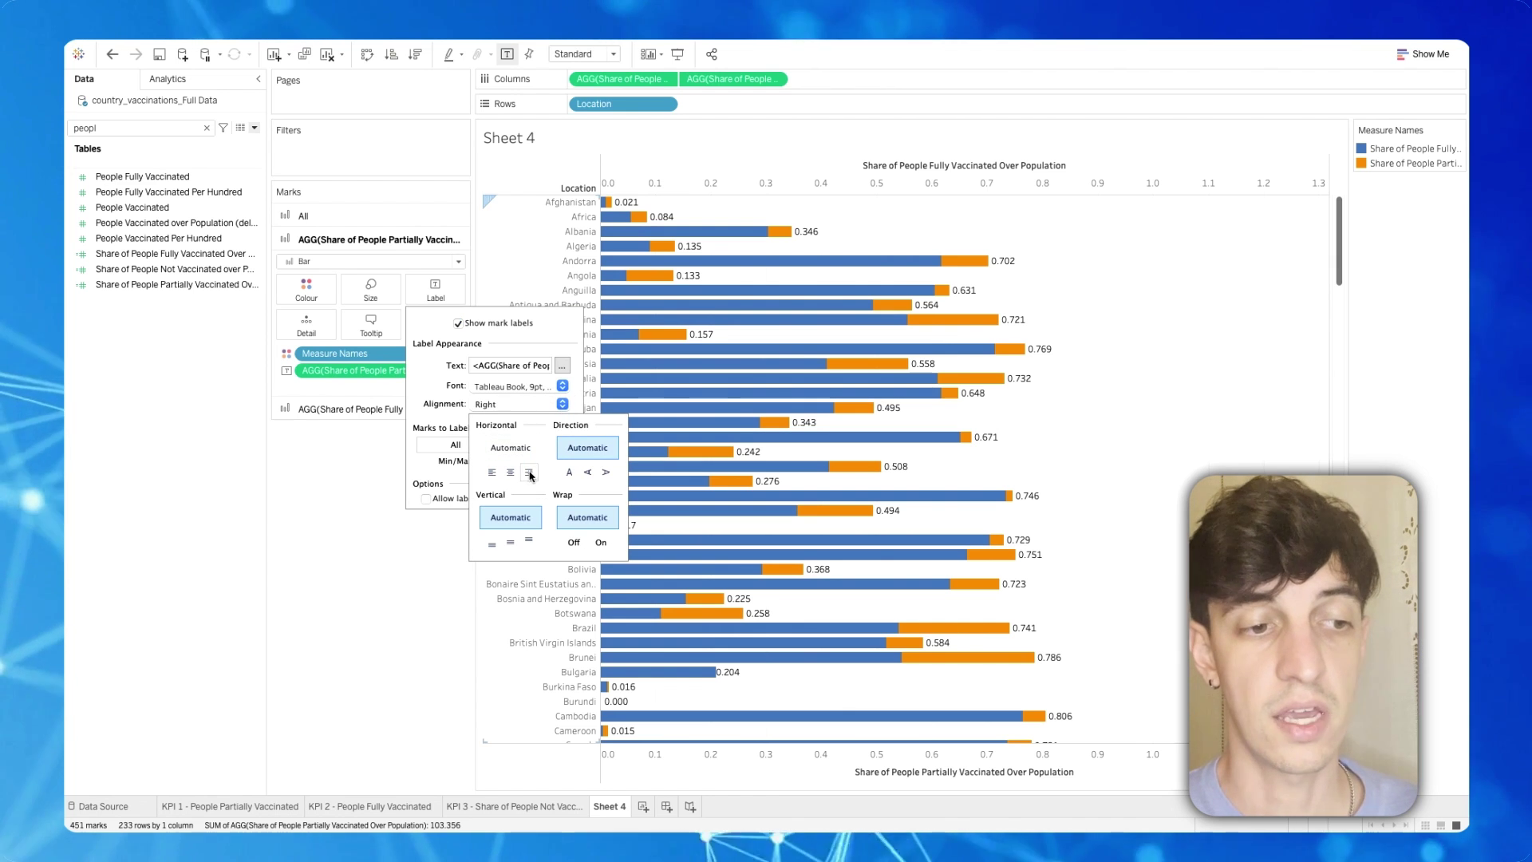
left_click(362, 466)
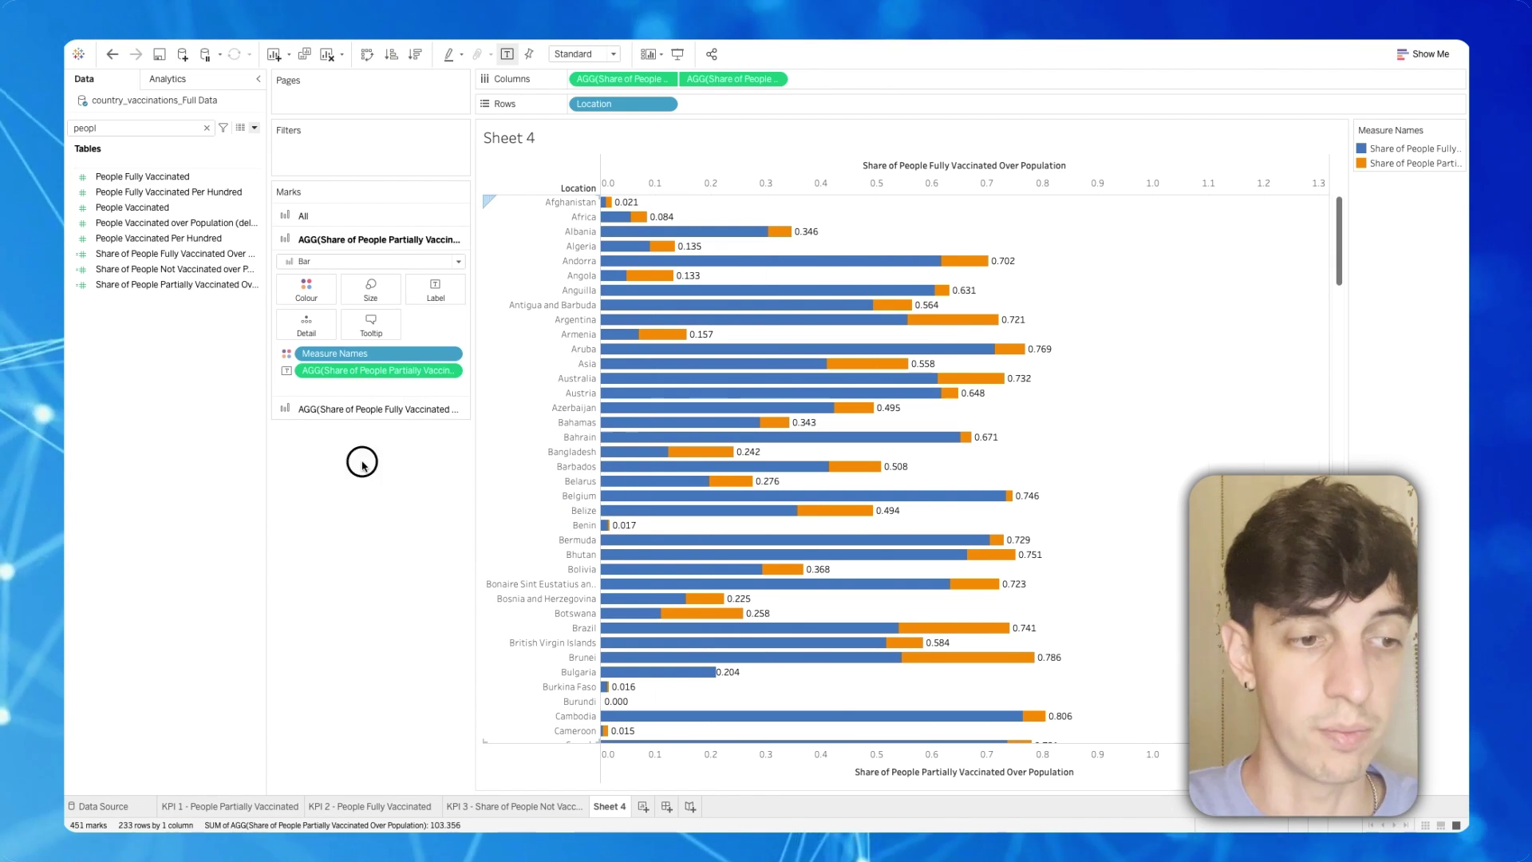
- Label bars with the fully vaccinated share, centred inside the bars
left_click(367, 408)
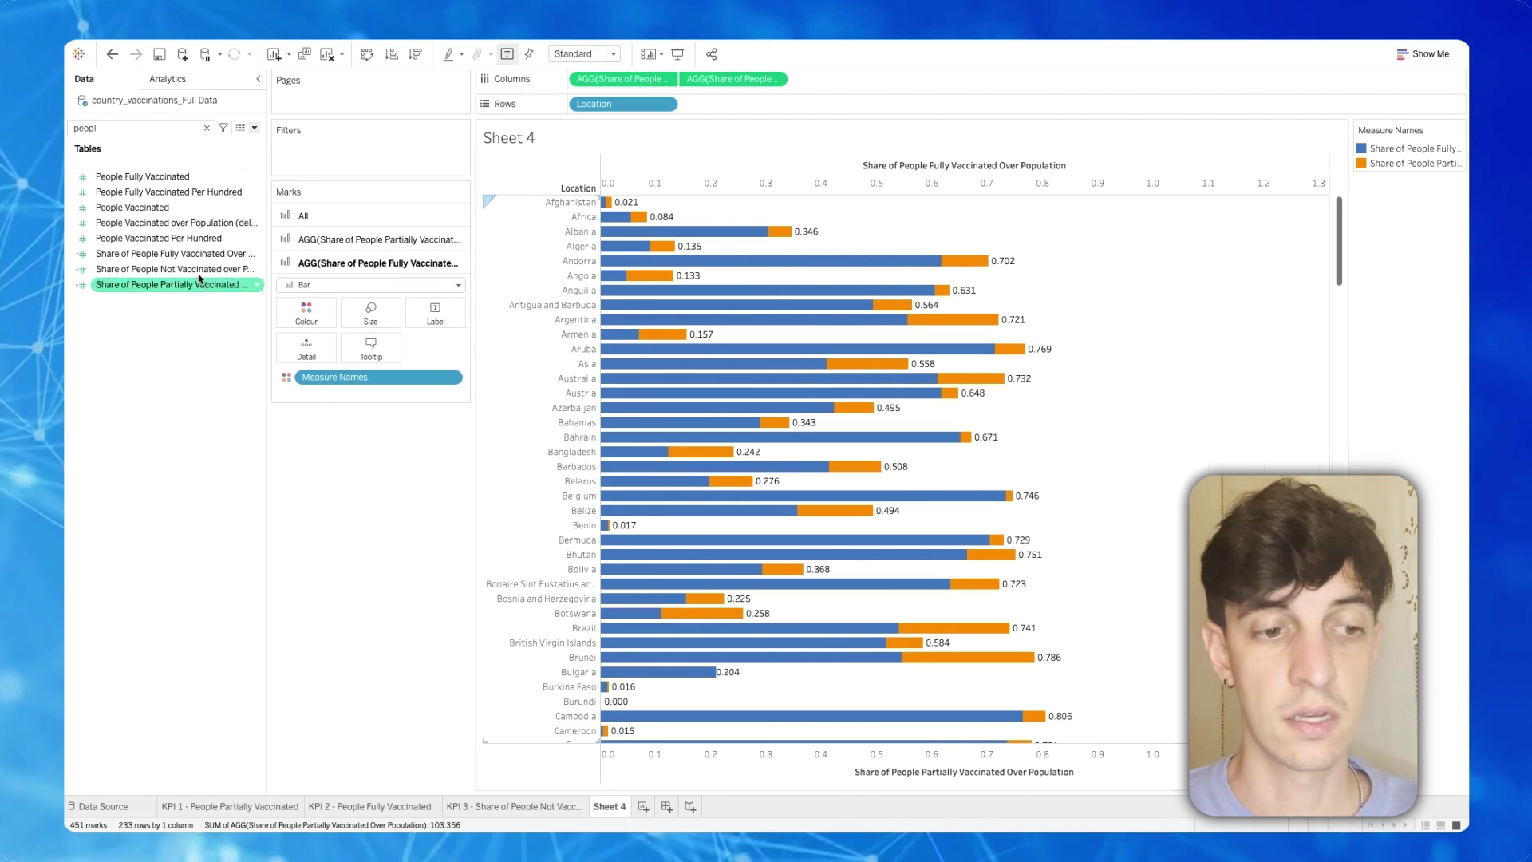
left_click_drag(186, 258, 431, 319)
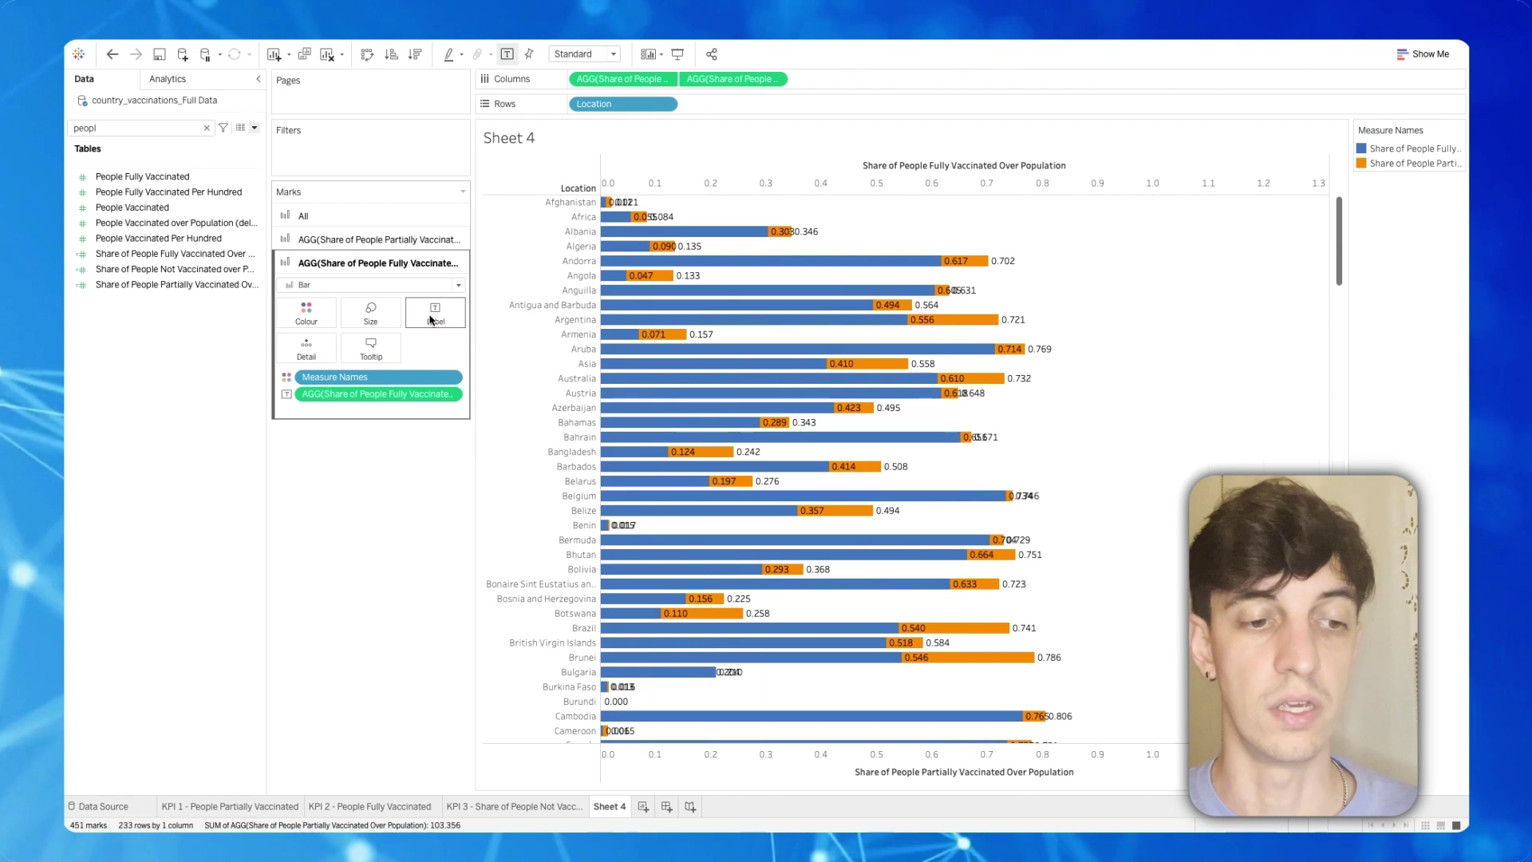
left_click(441, 322)
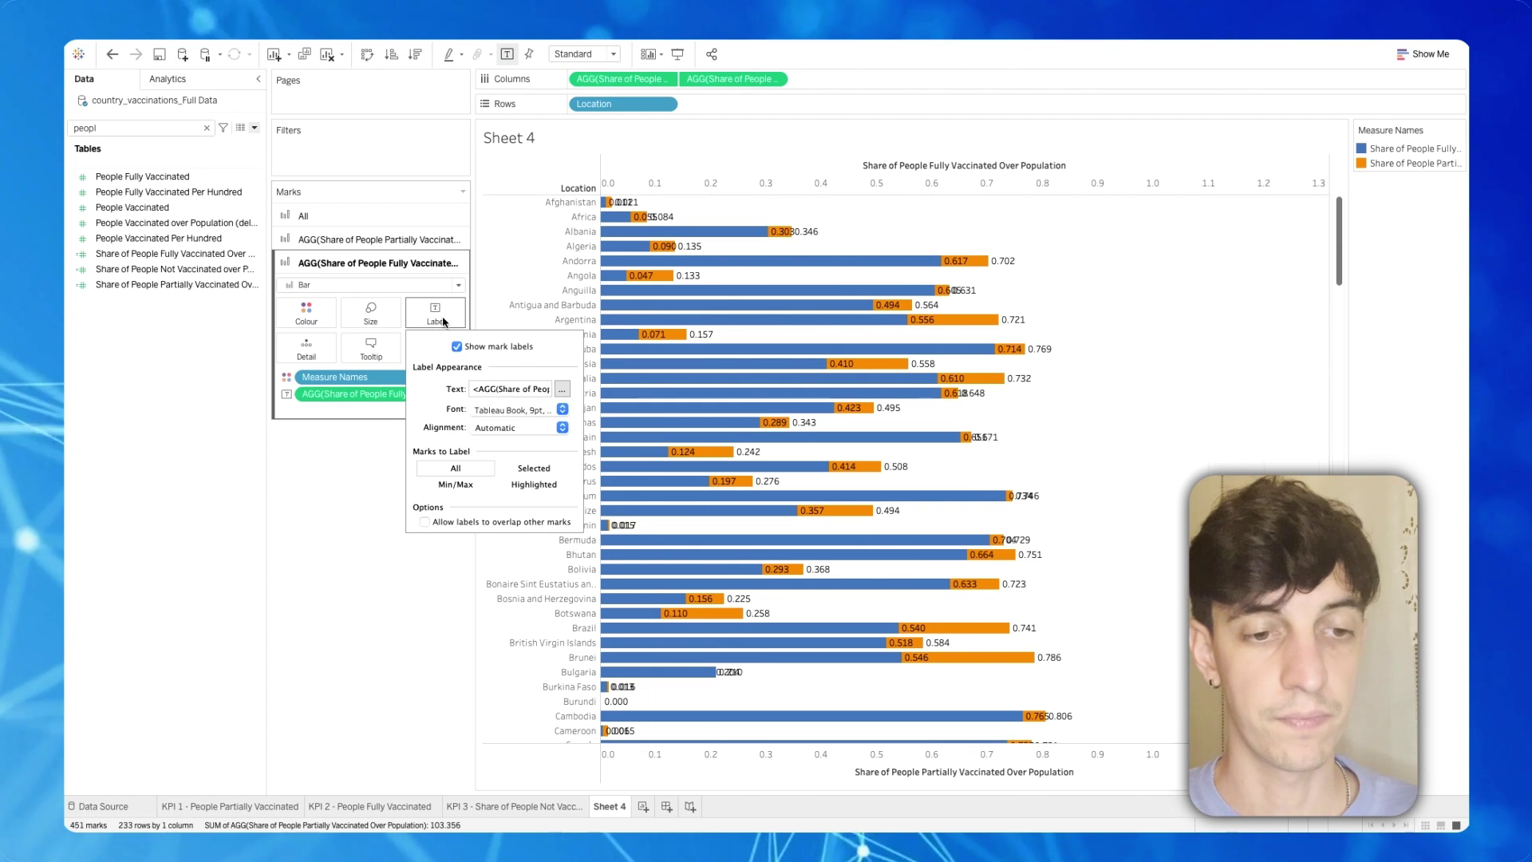
left_click(562, 428)
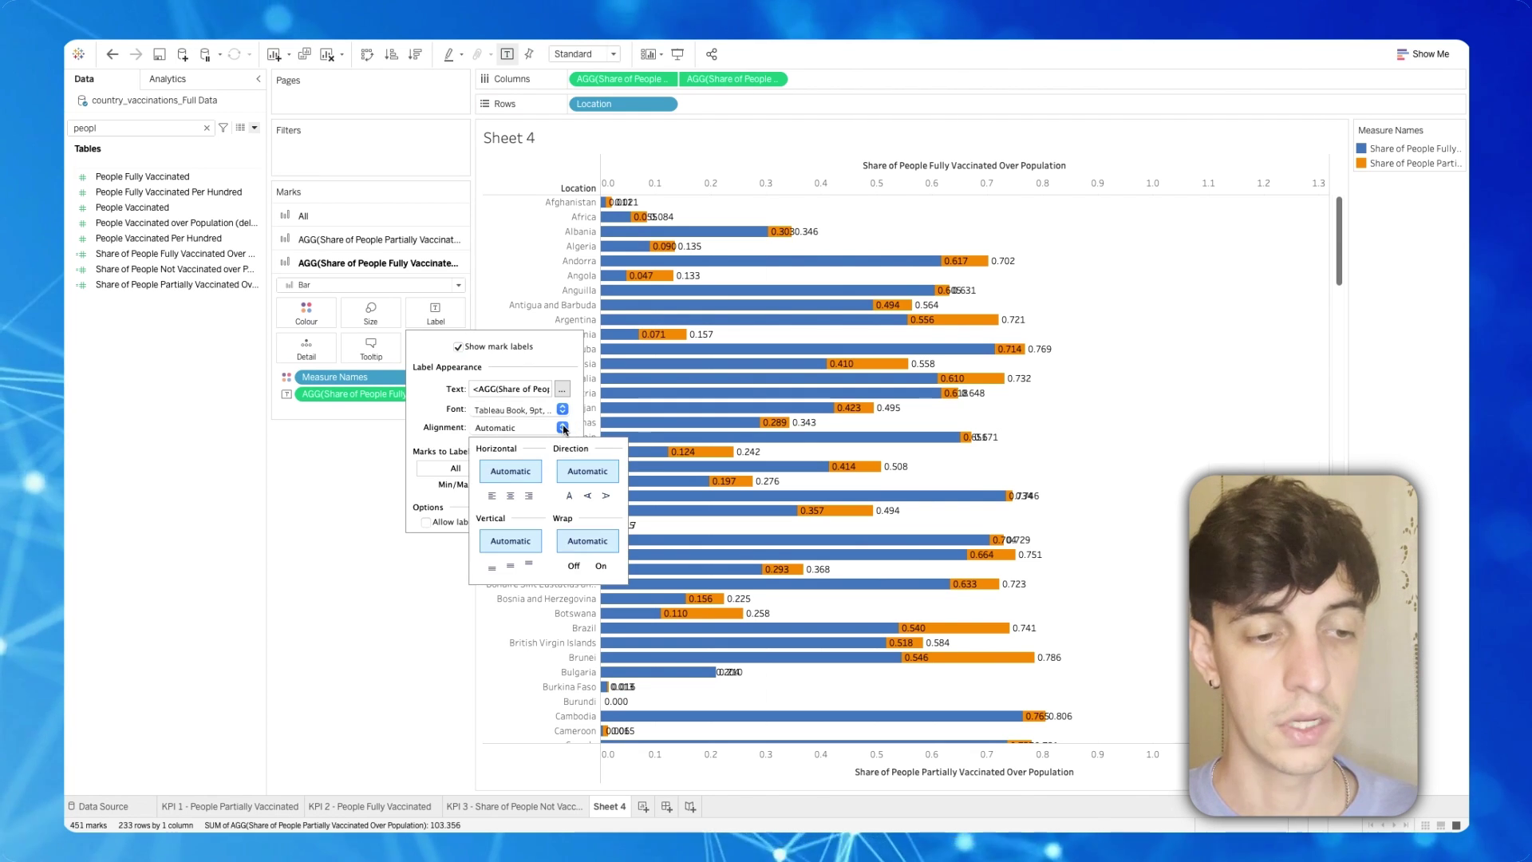
left_click(510, 496)
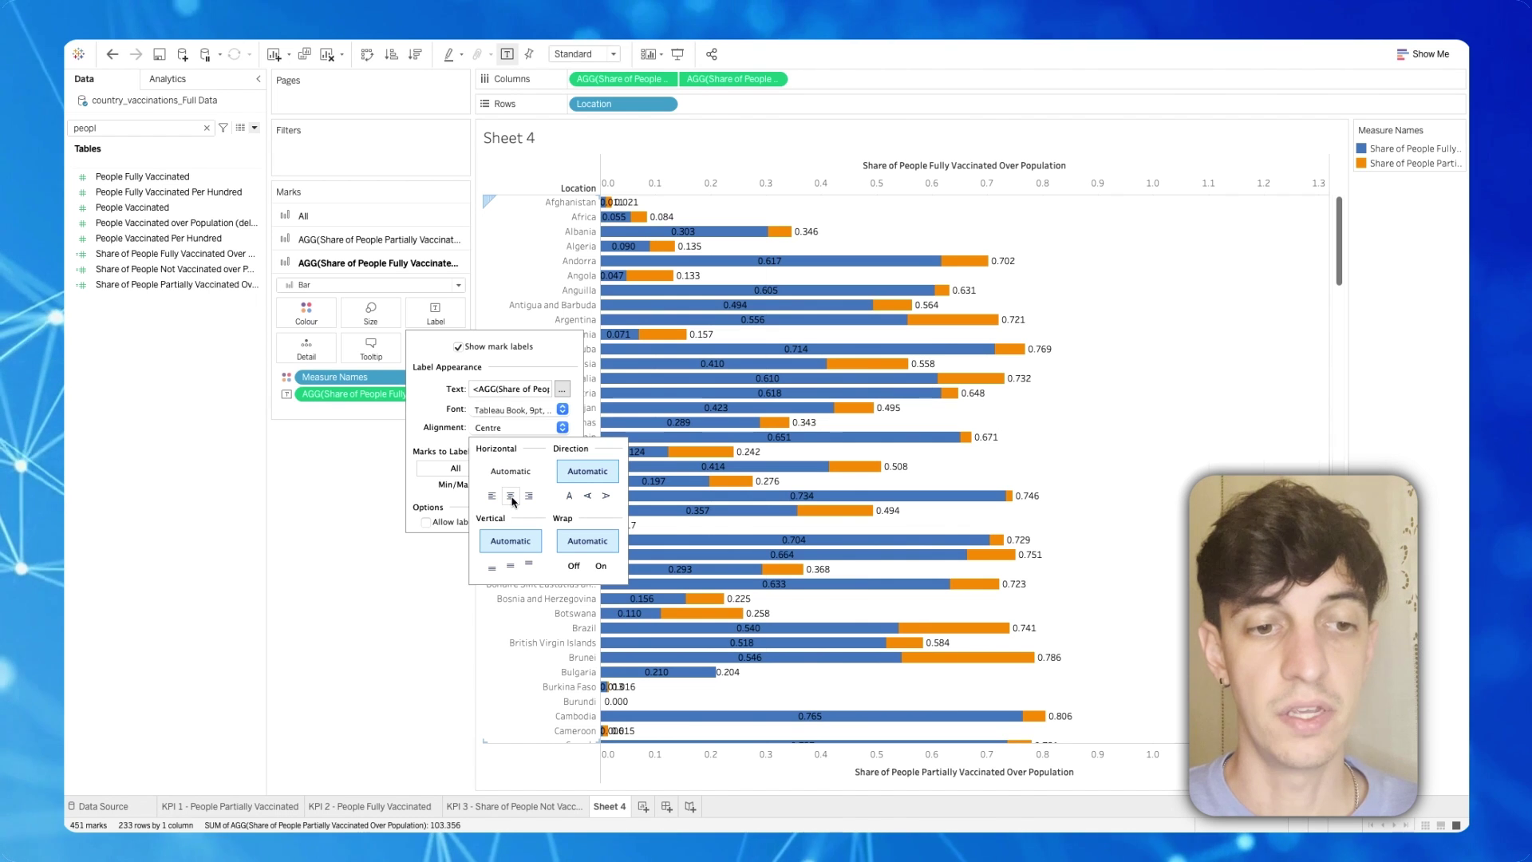
left_click(386, 492)
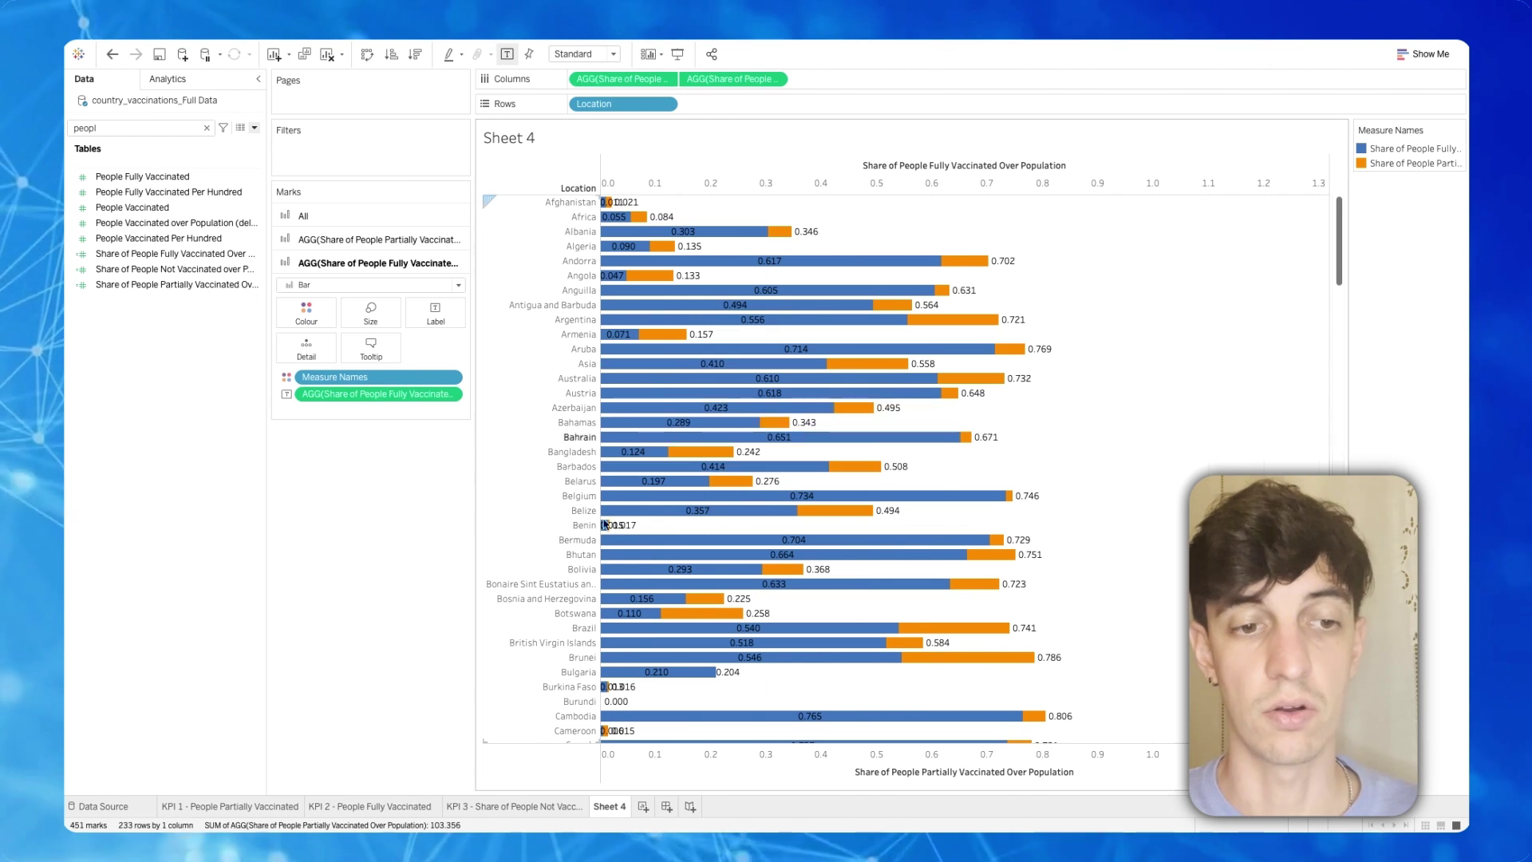
- Hide the headers of both the top and bottom axes
right_click(682, 187)
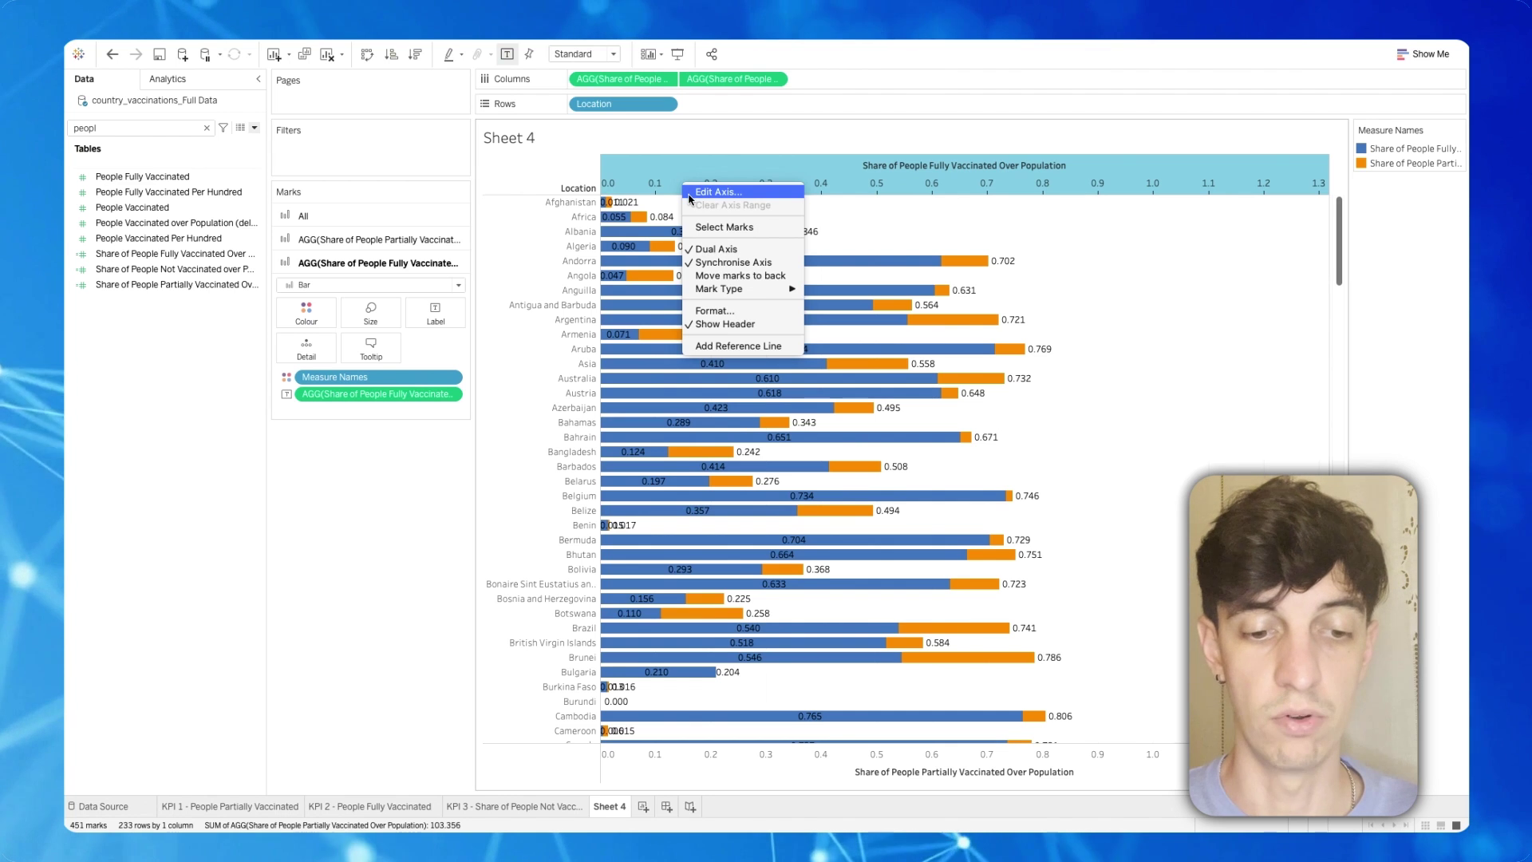
left_click(712, 325)
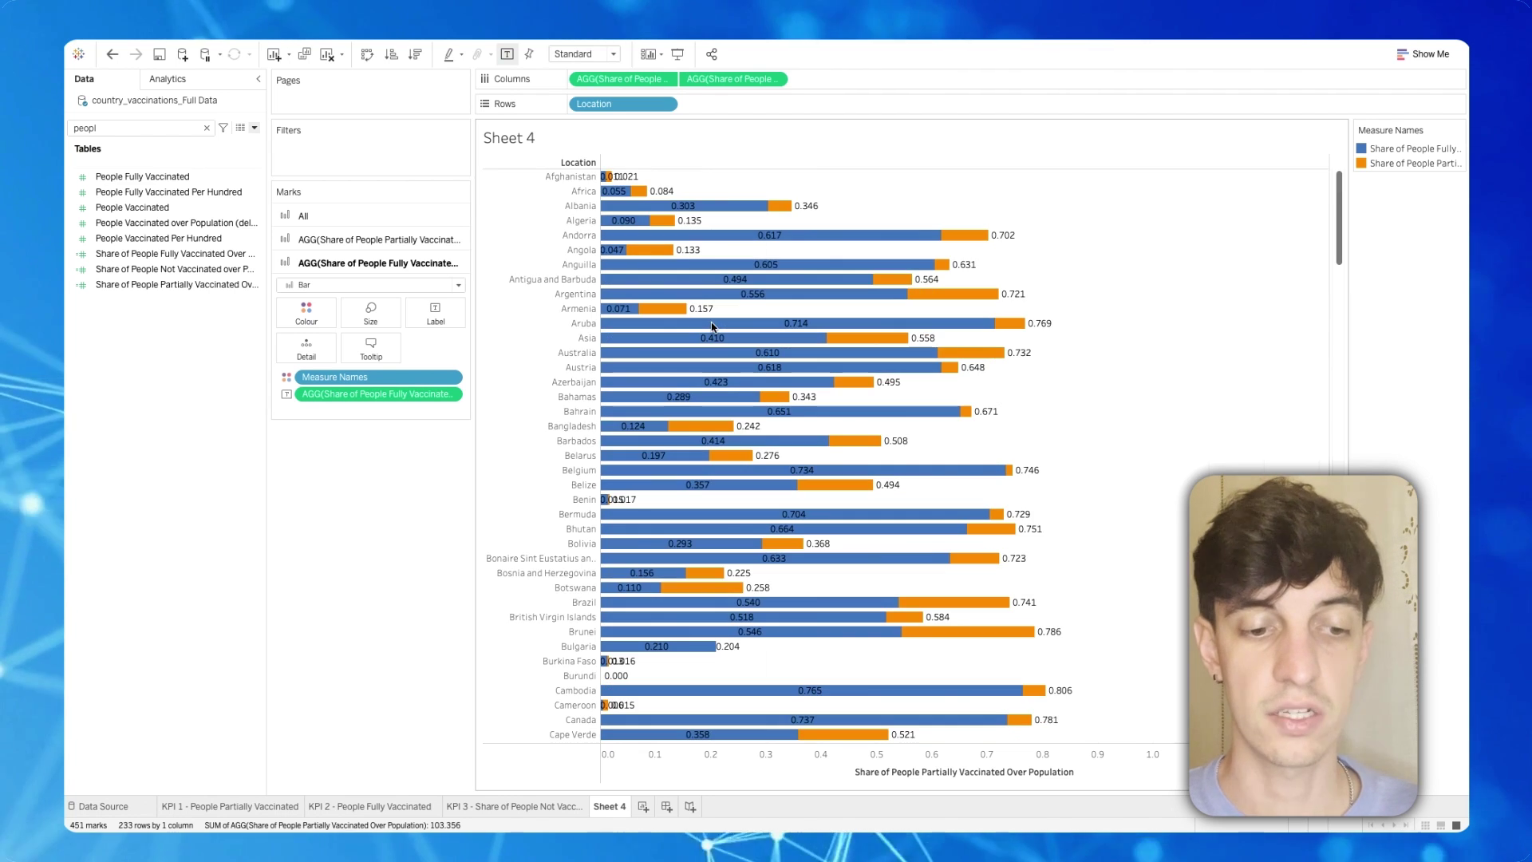
right_click(709, 750)
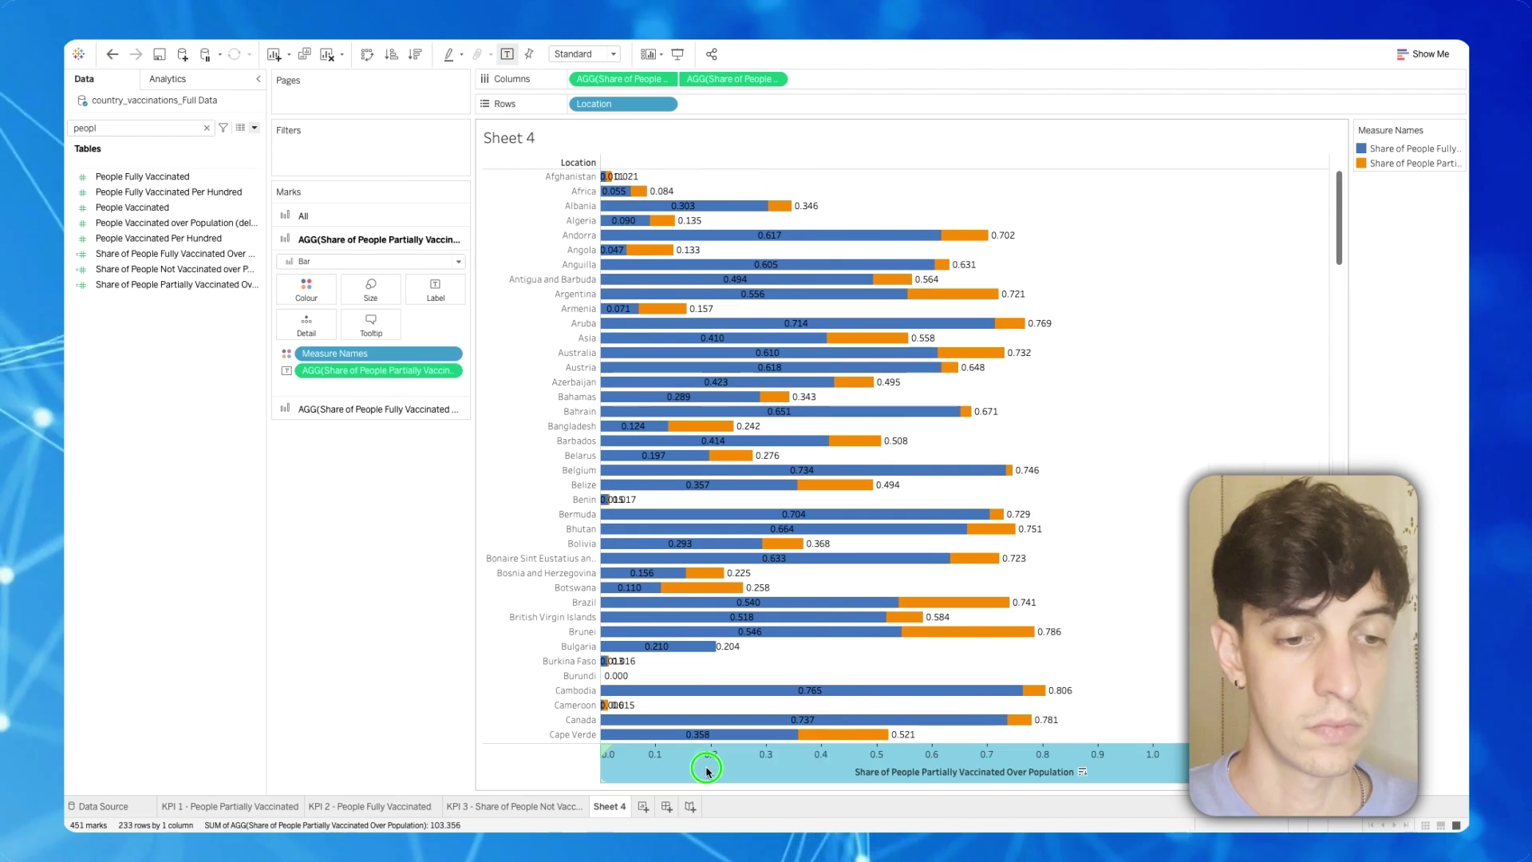
mouse_move(738, 698)
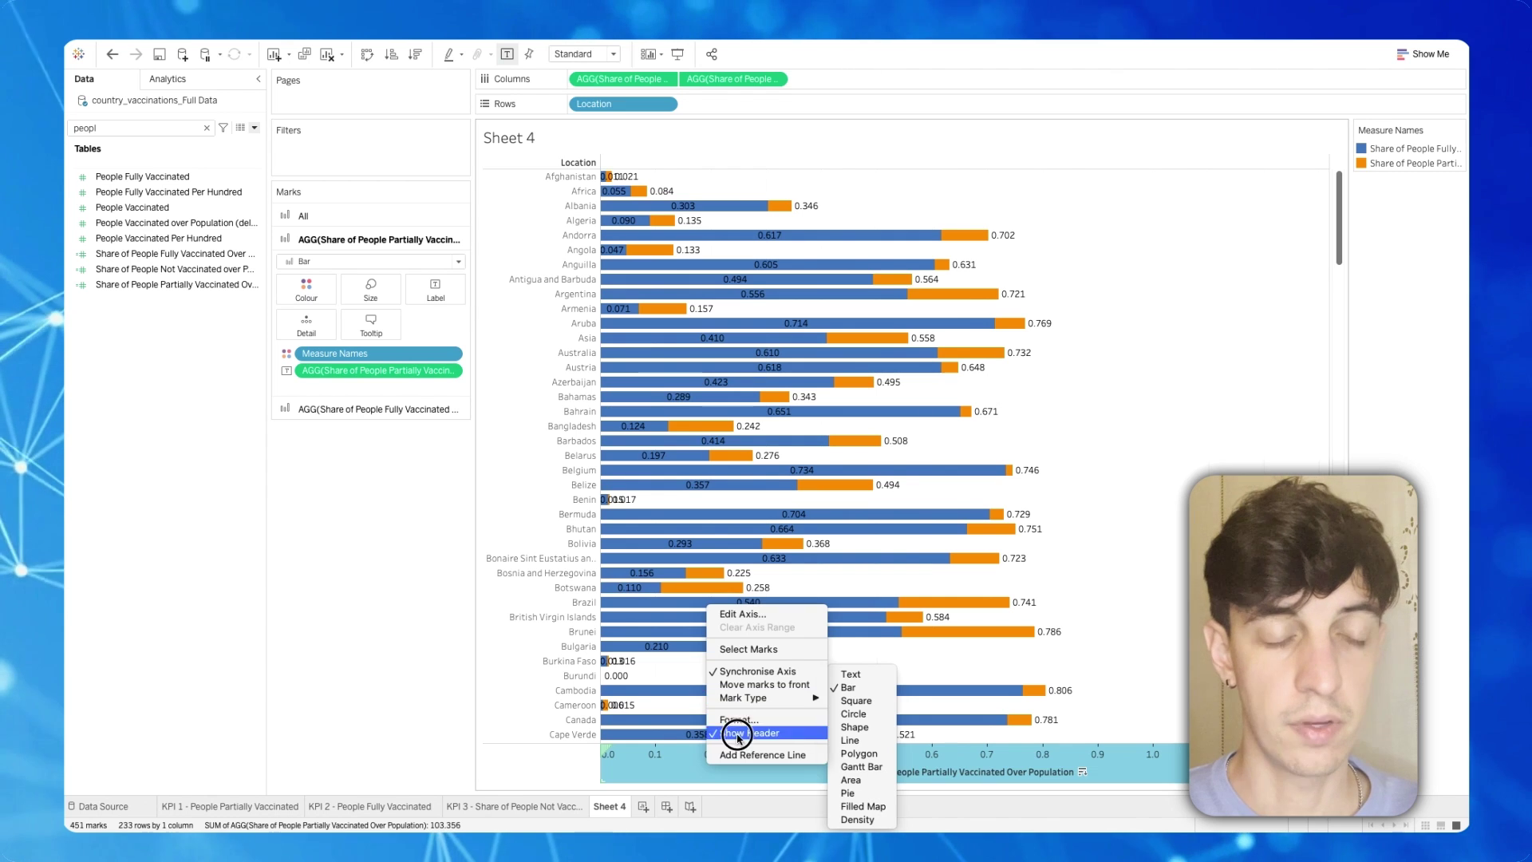
left_click(736, 732)
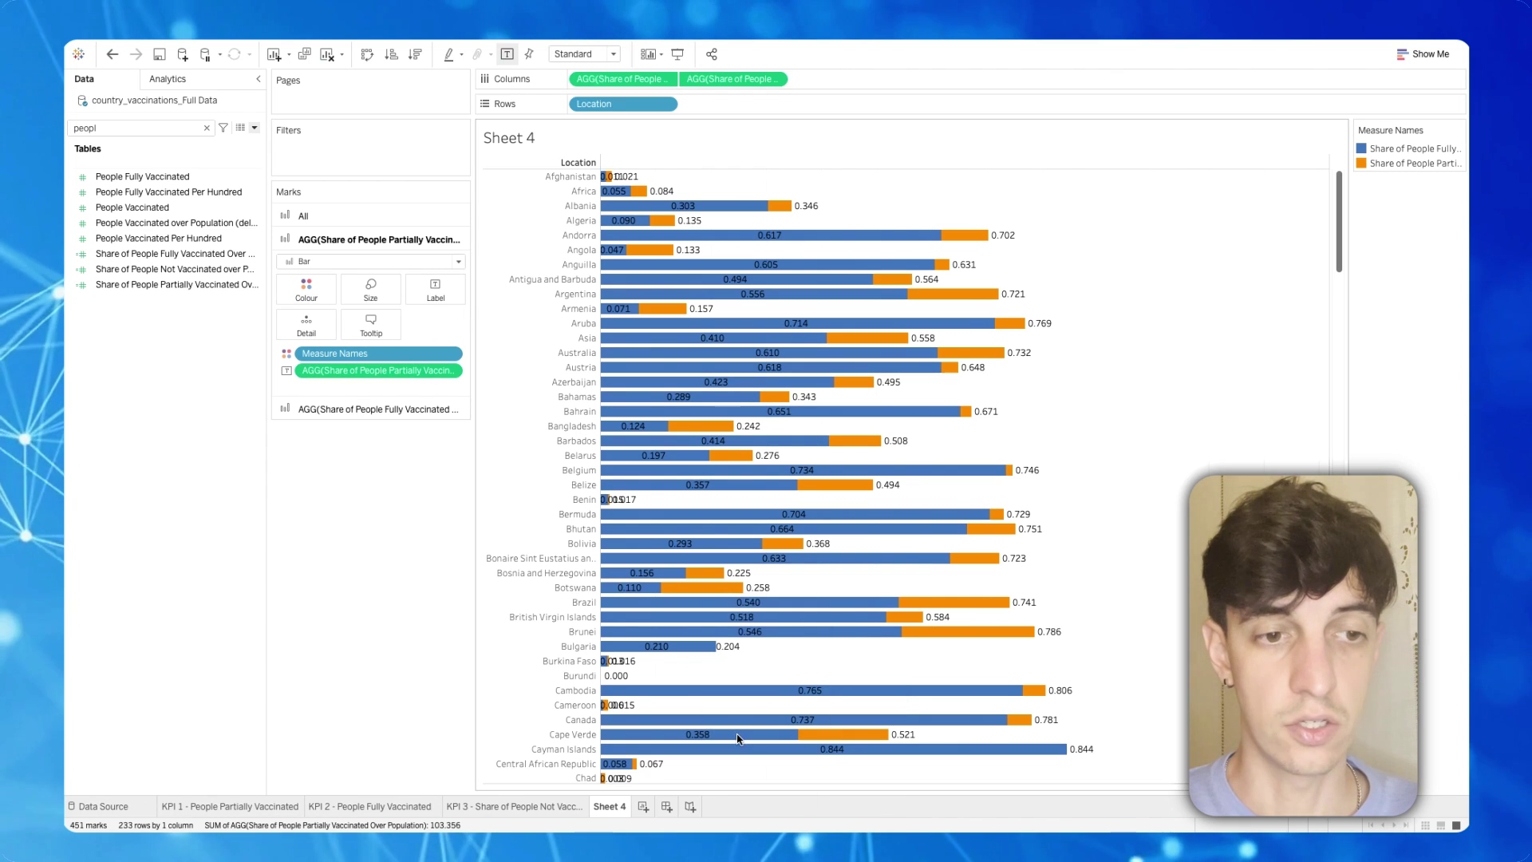
- Sort Location descending by the Share of People Partially Vaccinated field
left_click(664, 104)
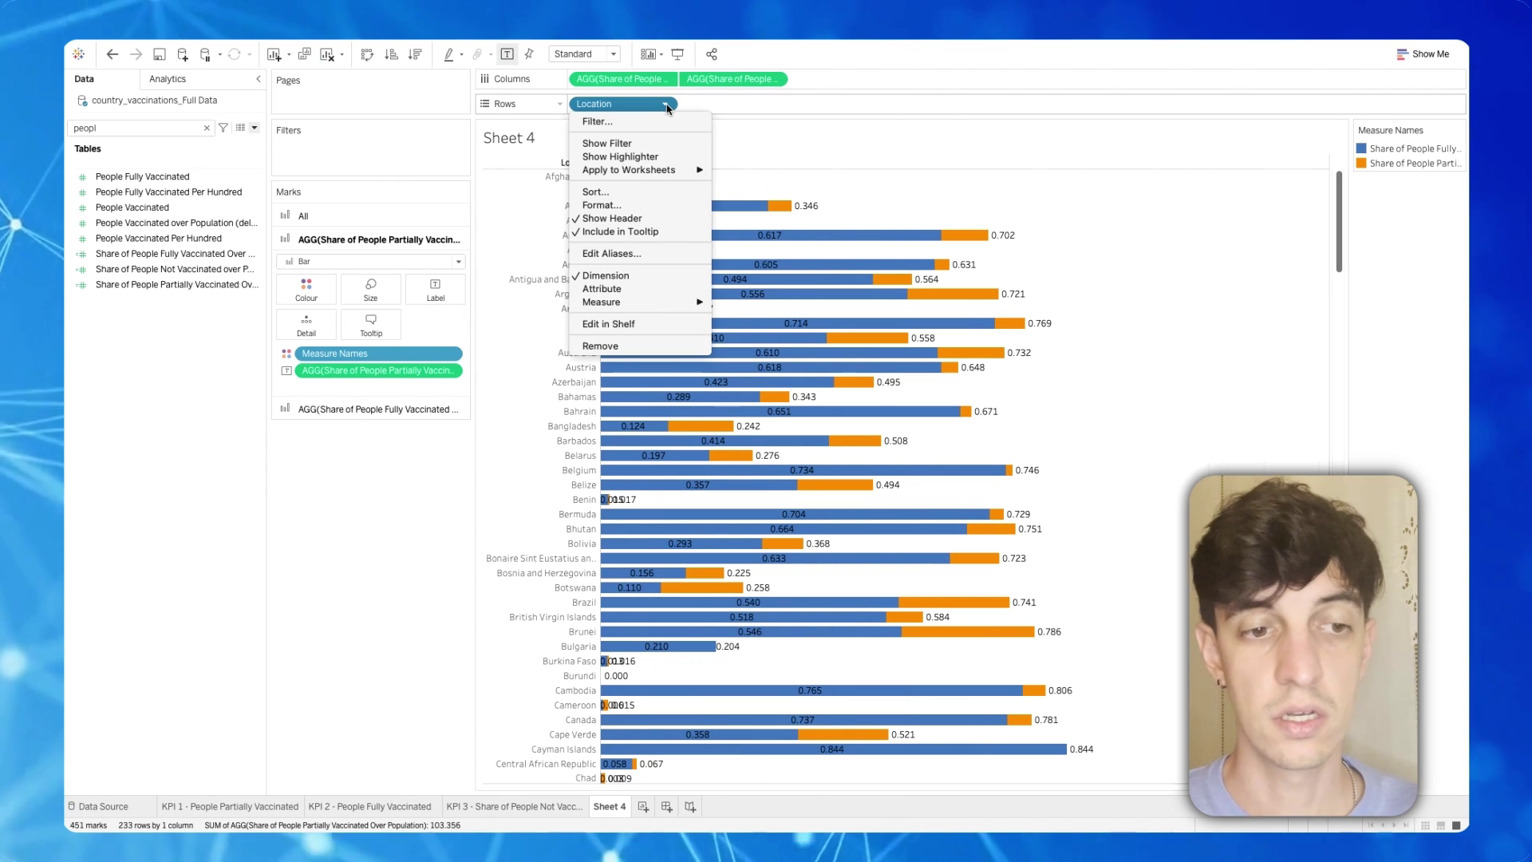
left_click(622, 192)
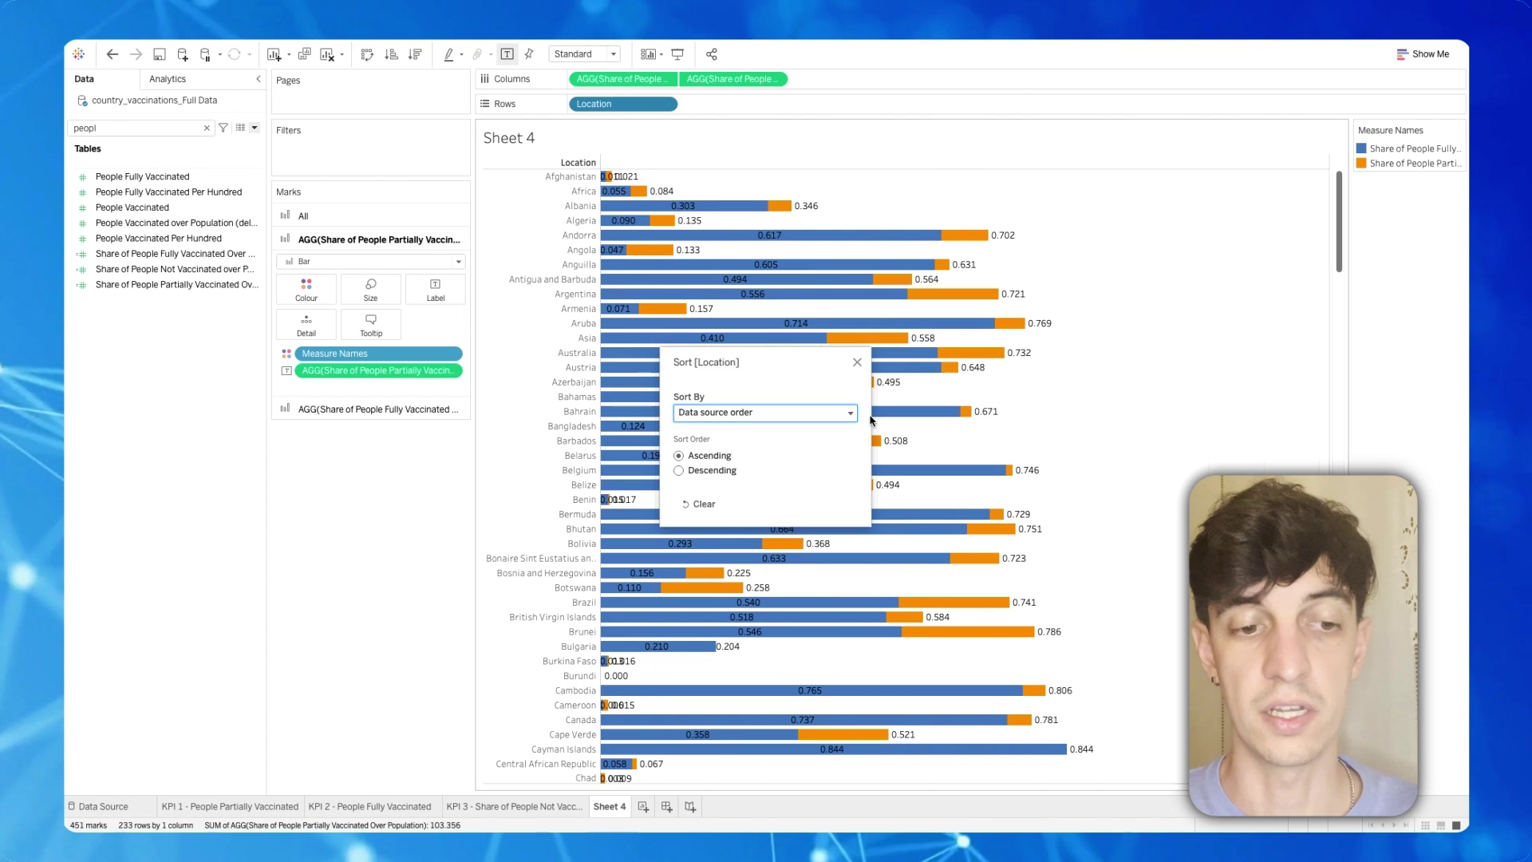
left_click(850, 413)
left_click(793, 451)
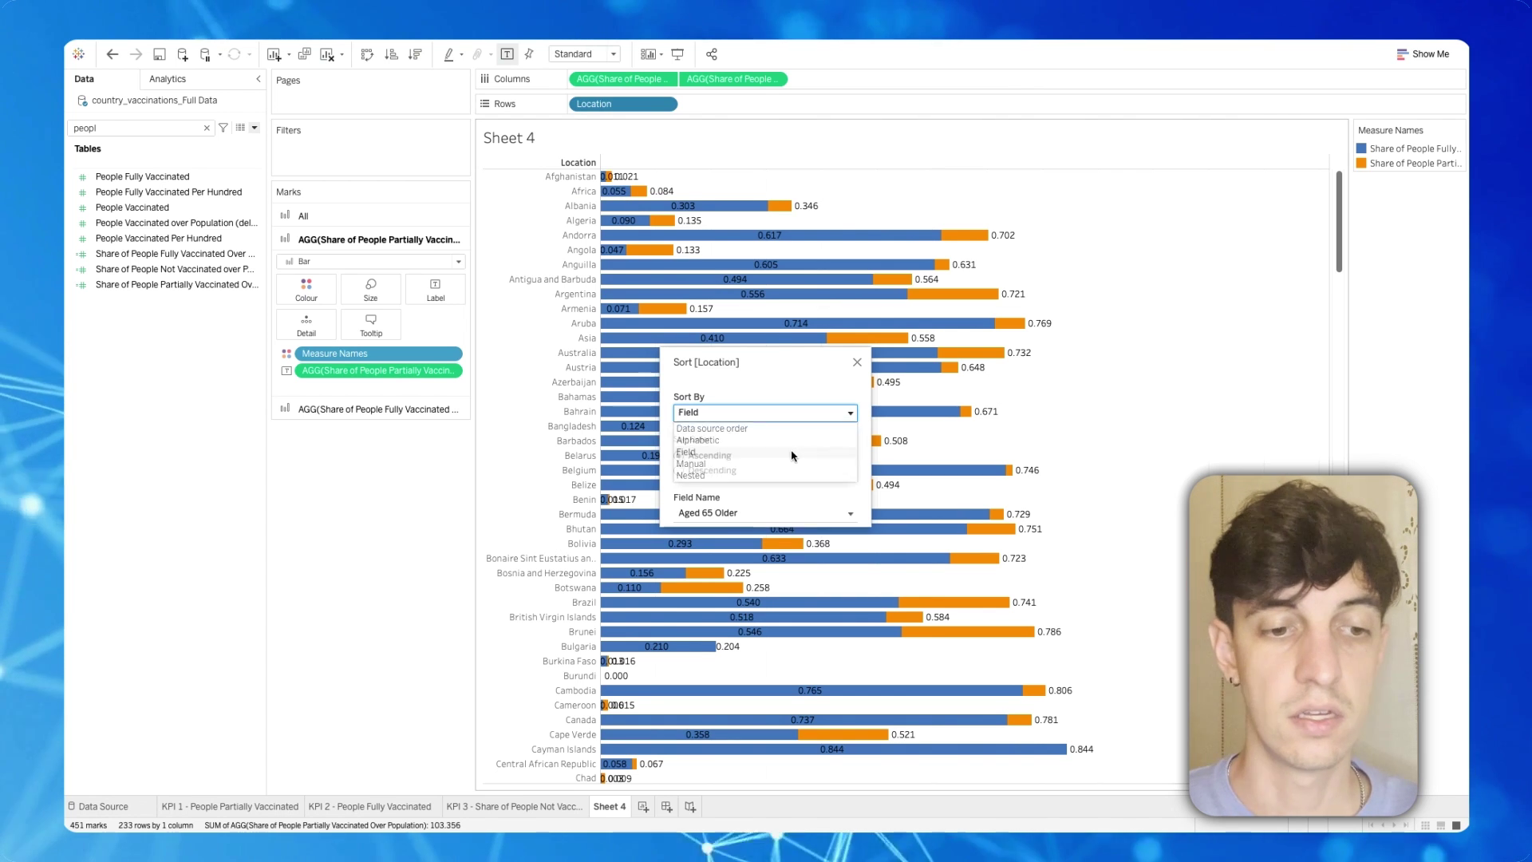
left_click(720, 471)
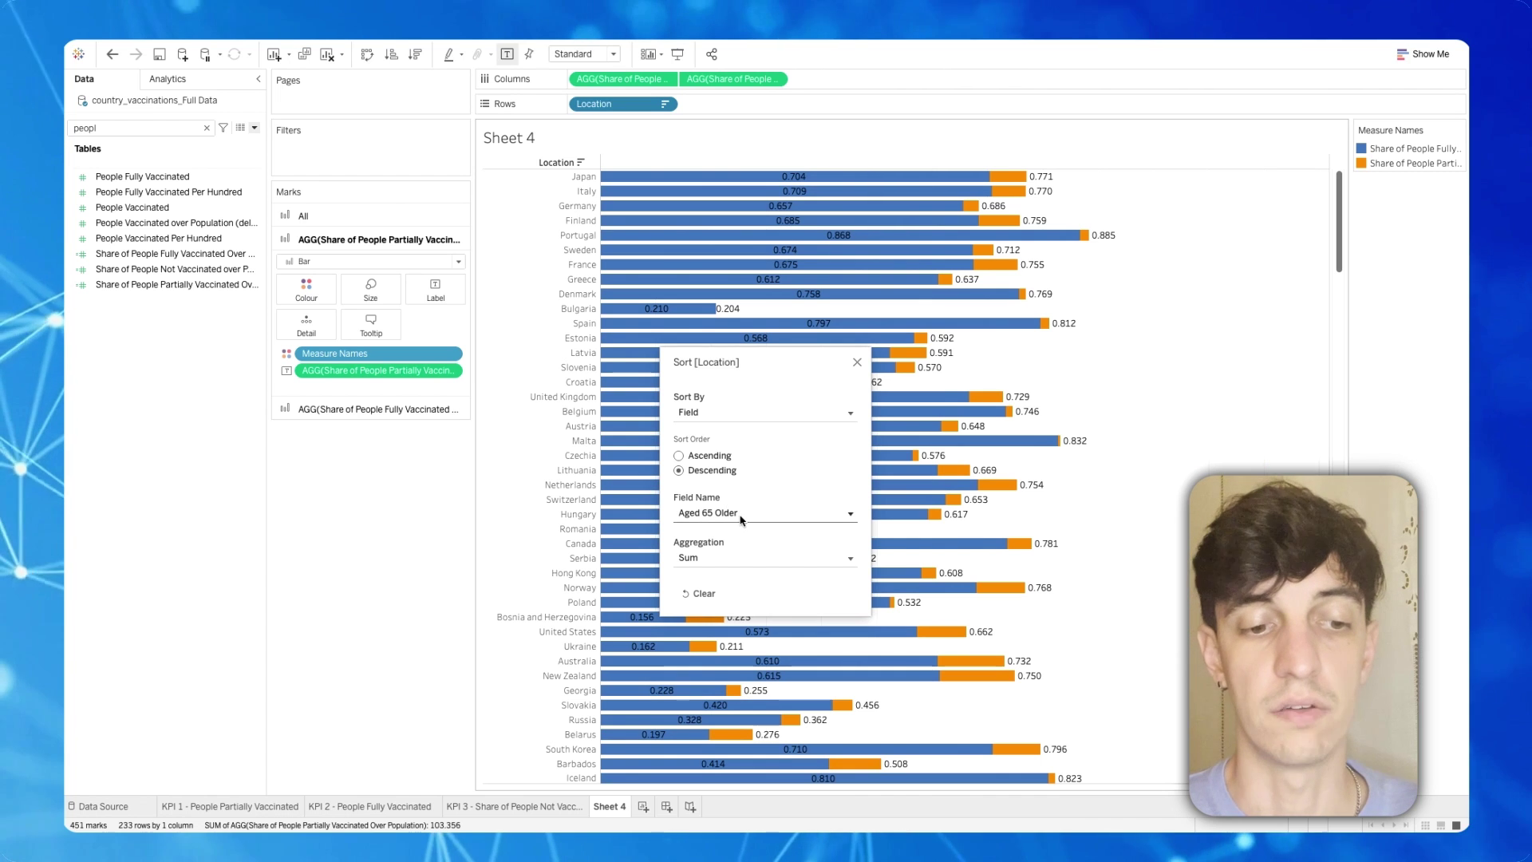
left_click(738, 515)
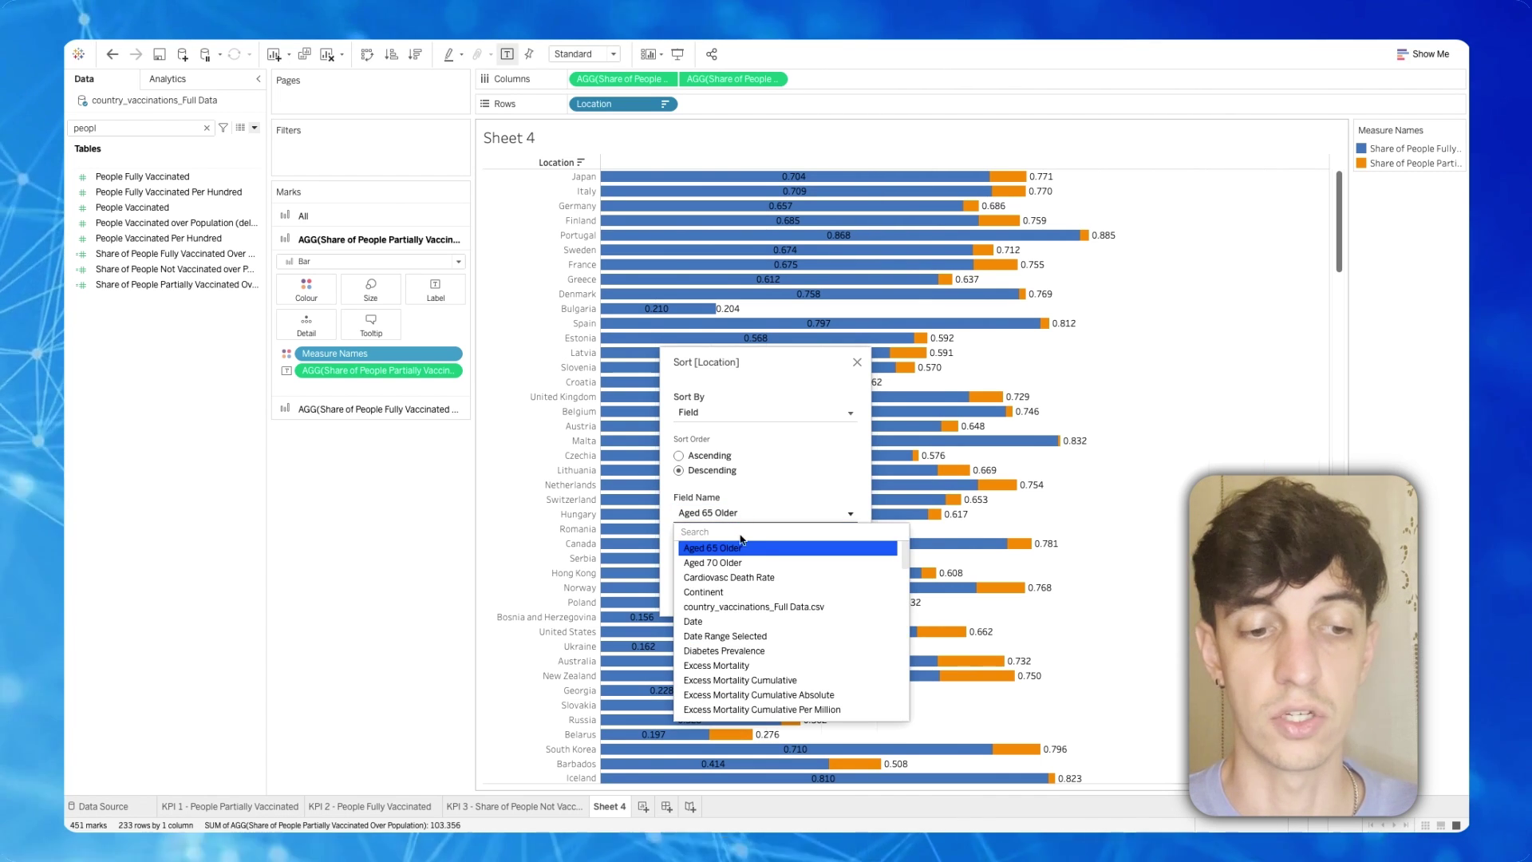
type("parti")
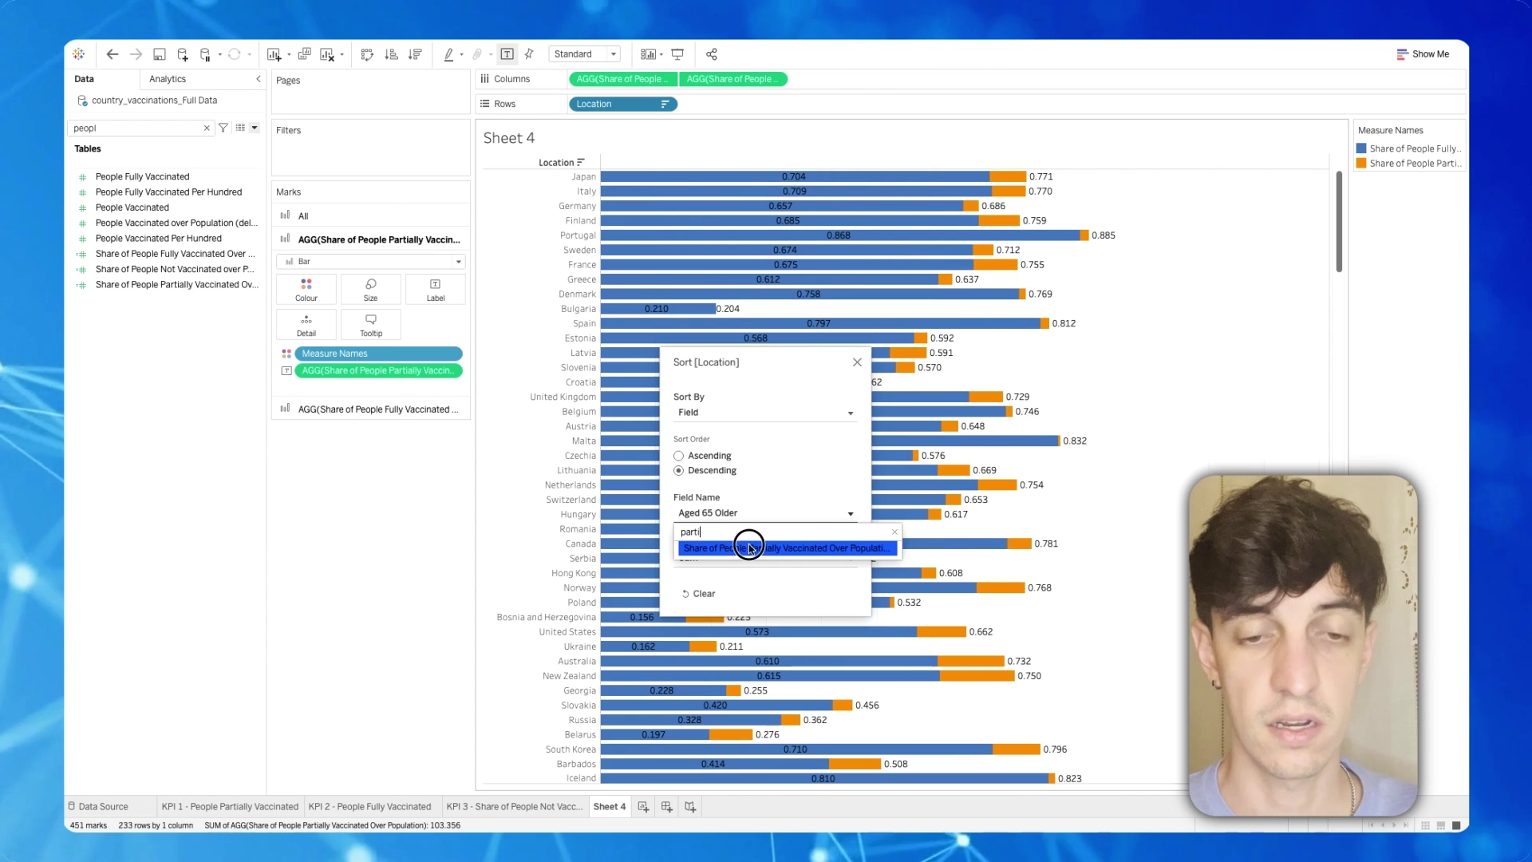
left_click(750, 548)
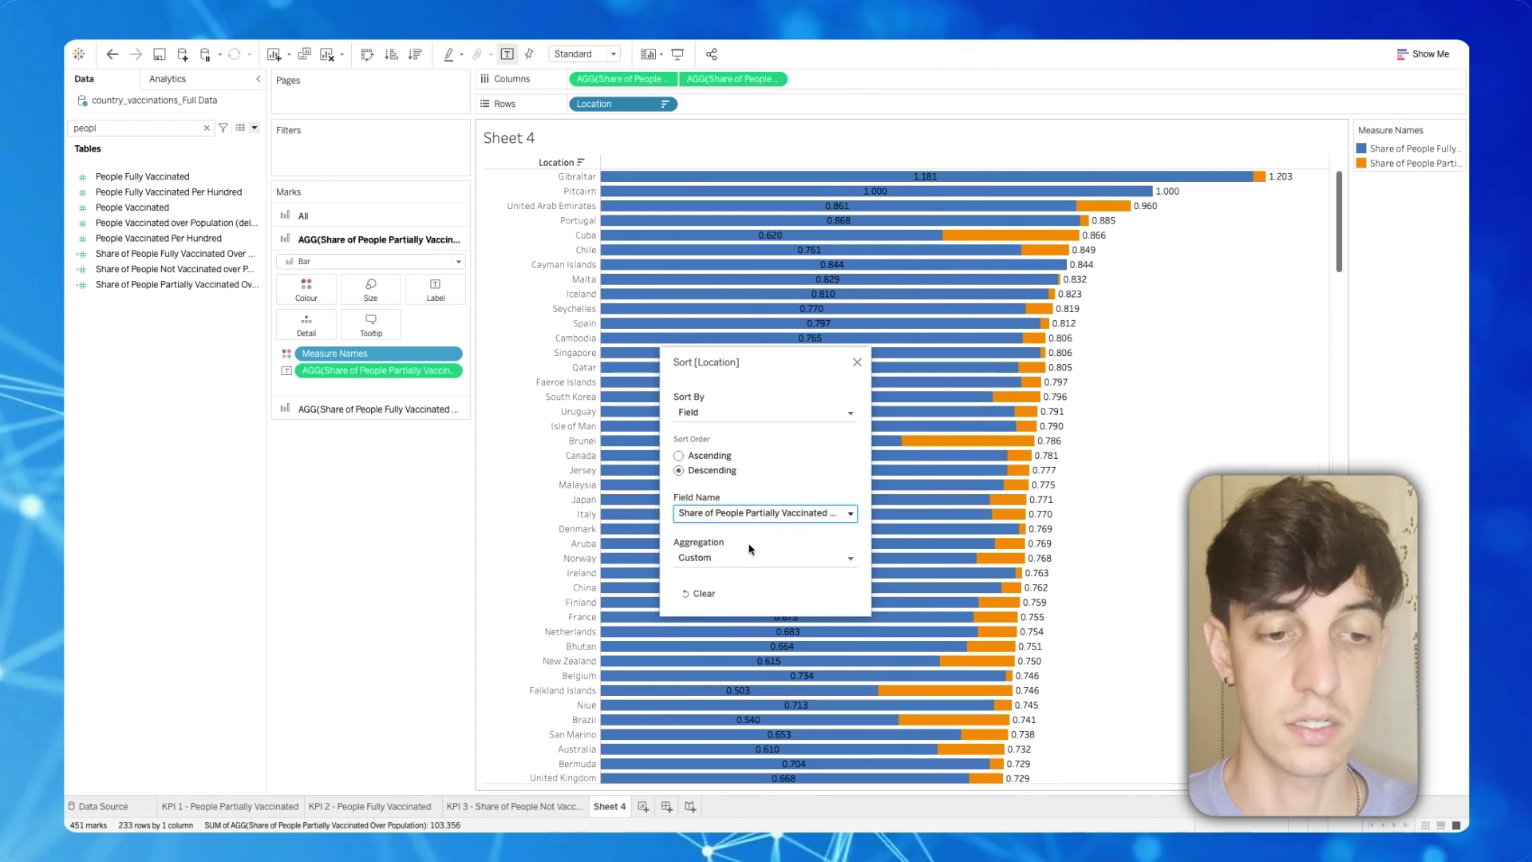
left_click(857, 361)
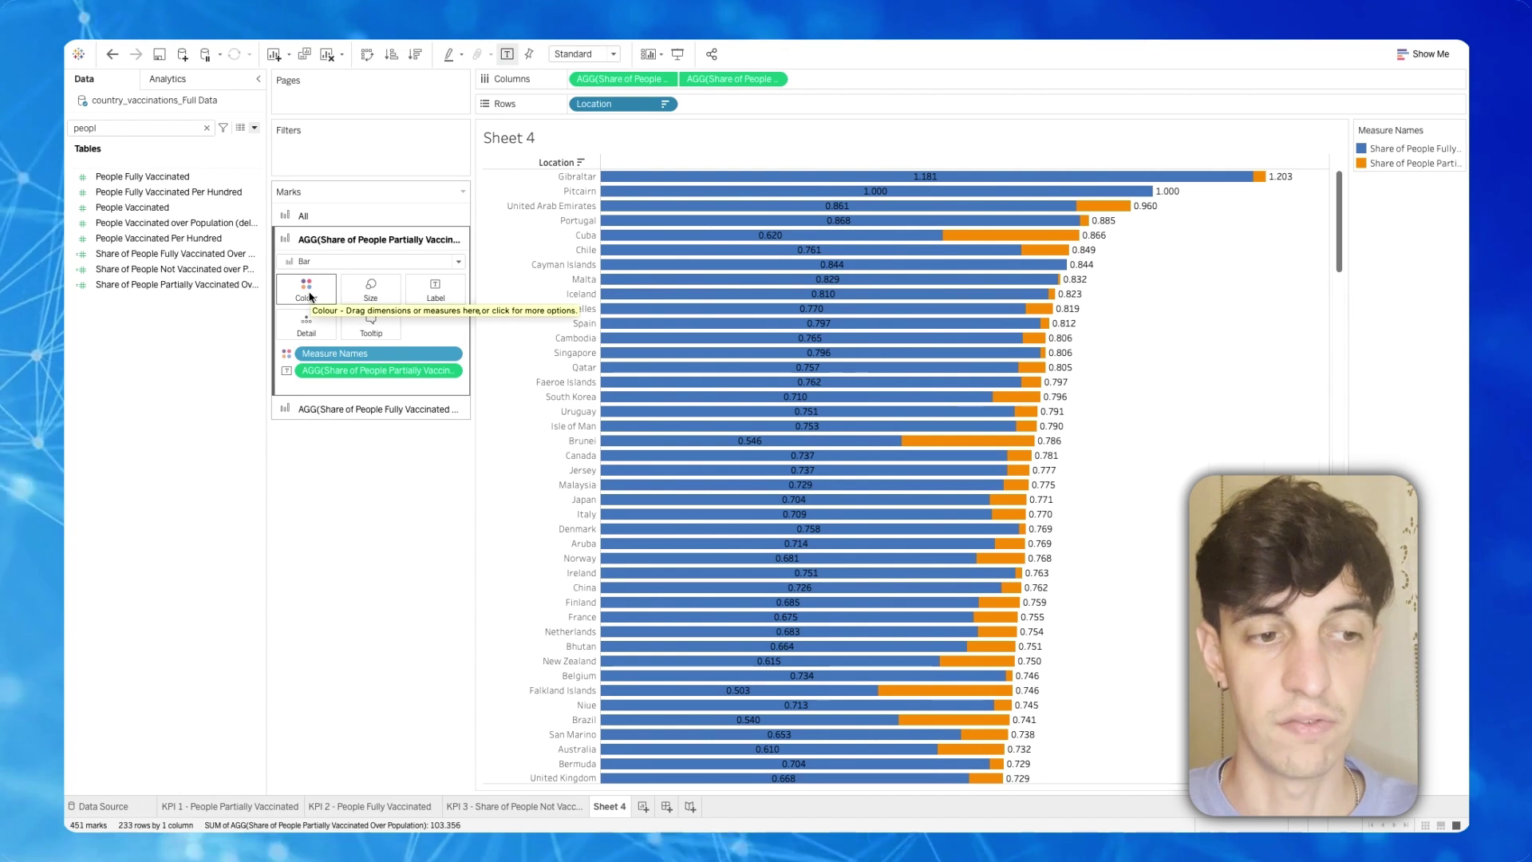
- Colour the bars from The Great Wave palette: navy for fully, cream for partially vaccinated
left_click(307, 217)
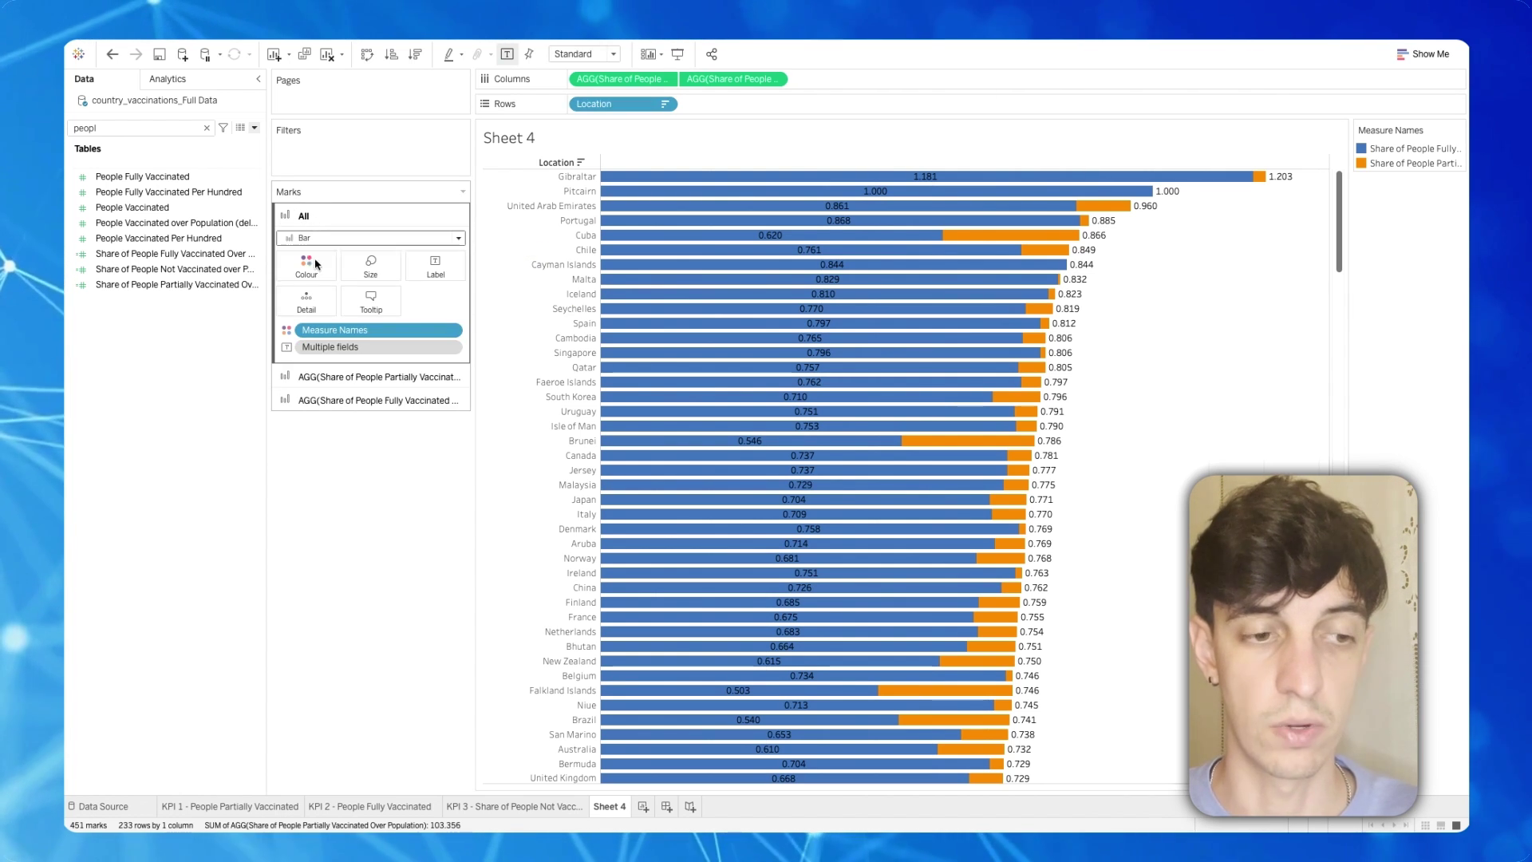
left_click(335, 377)
left_click(311, 292)
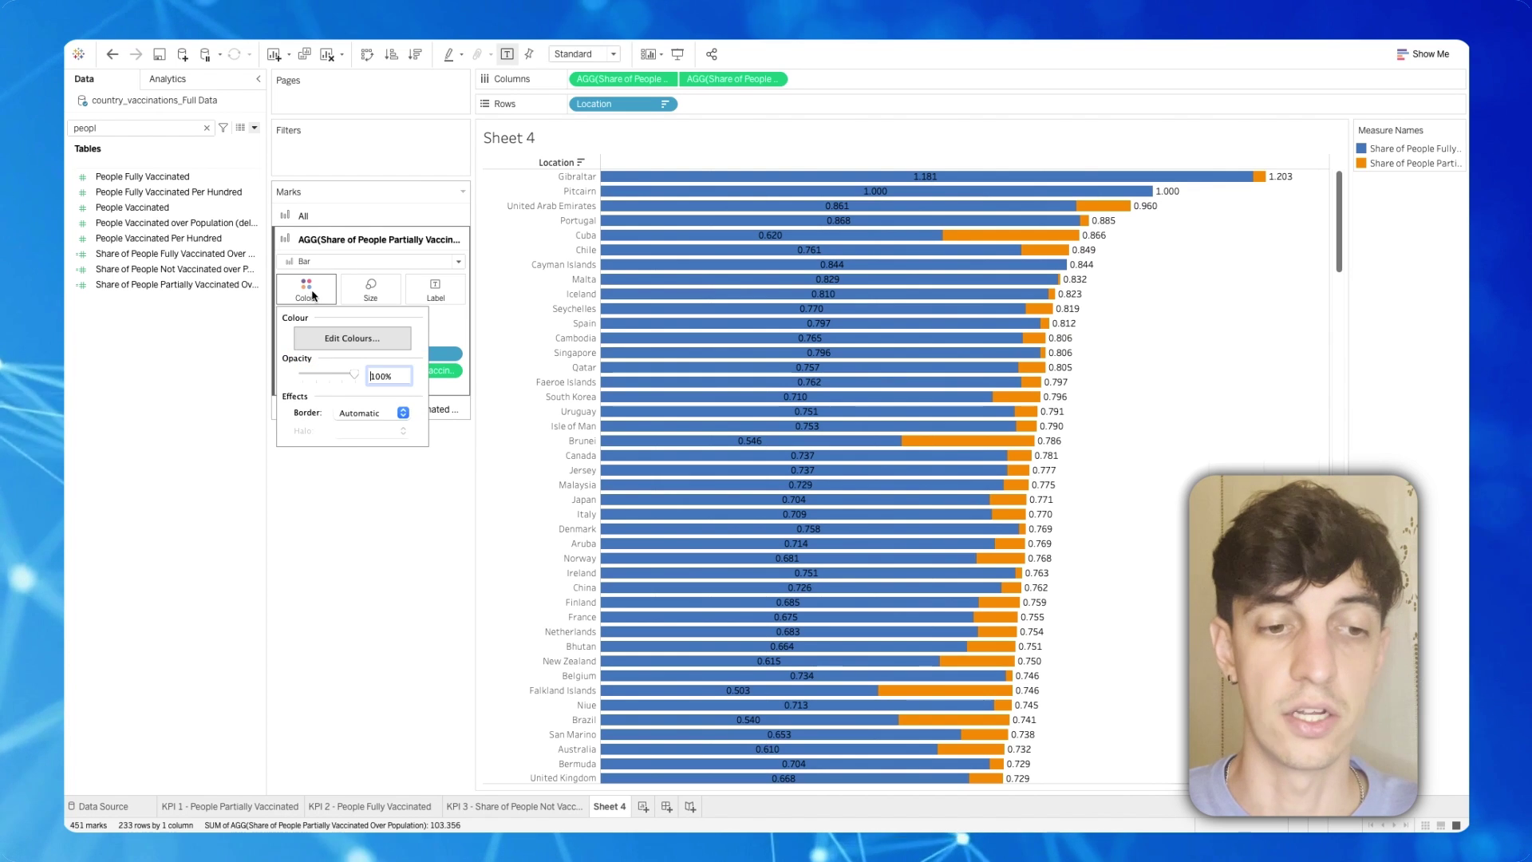
left_click(351, 338)
left_click(531, 318)
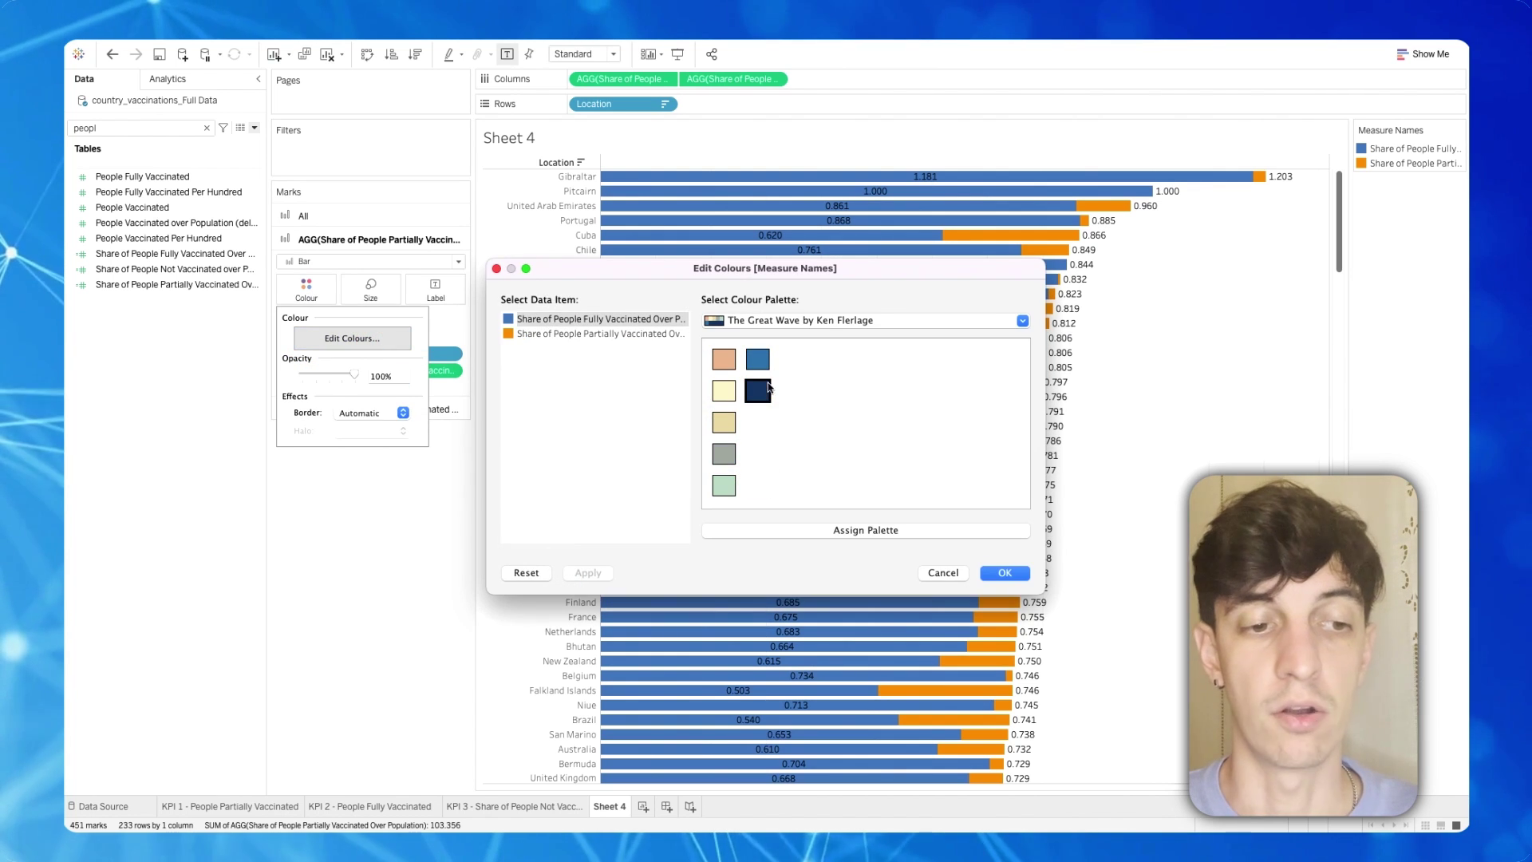
left_click(586, 335)
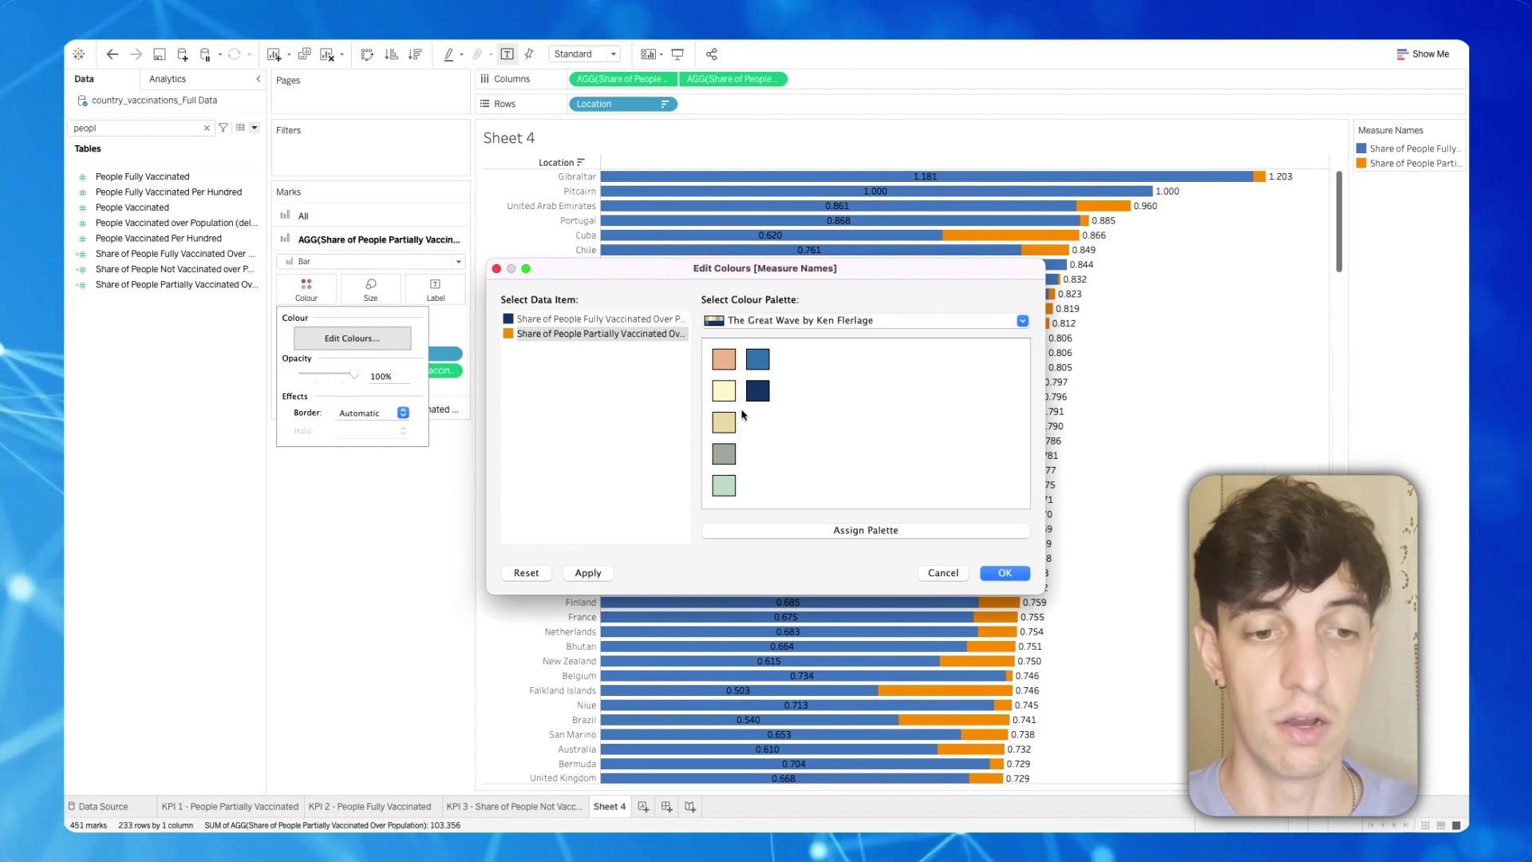
left_click(1003, 573)
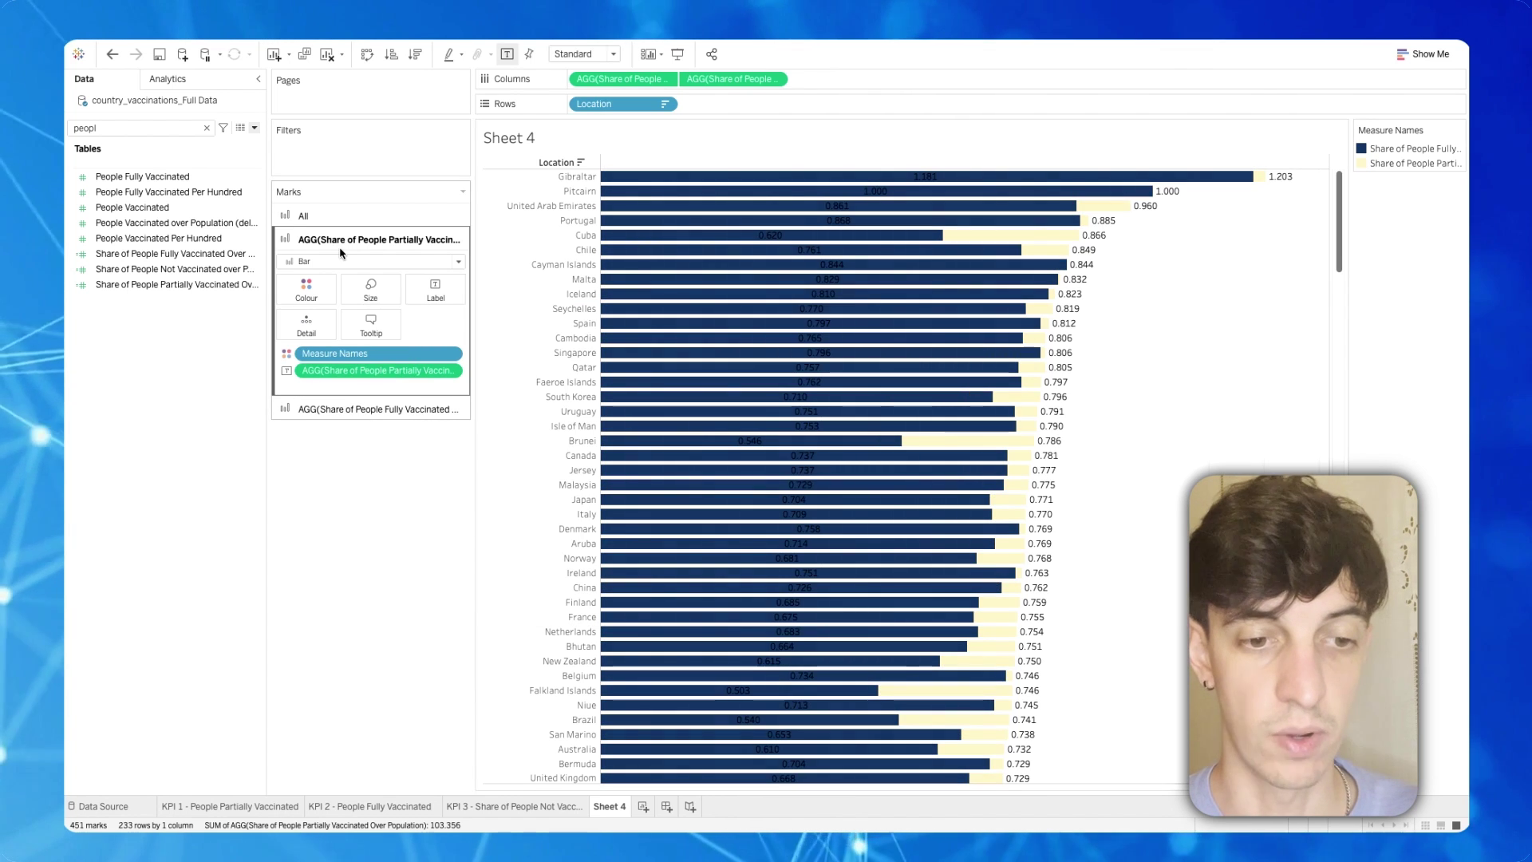
- Make the fully vaccinated bar label text white
left_click(383, 410)
left_click(435, 313)
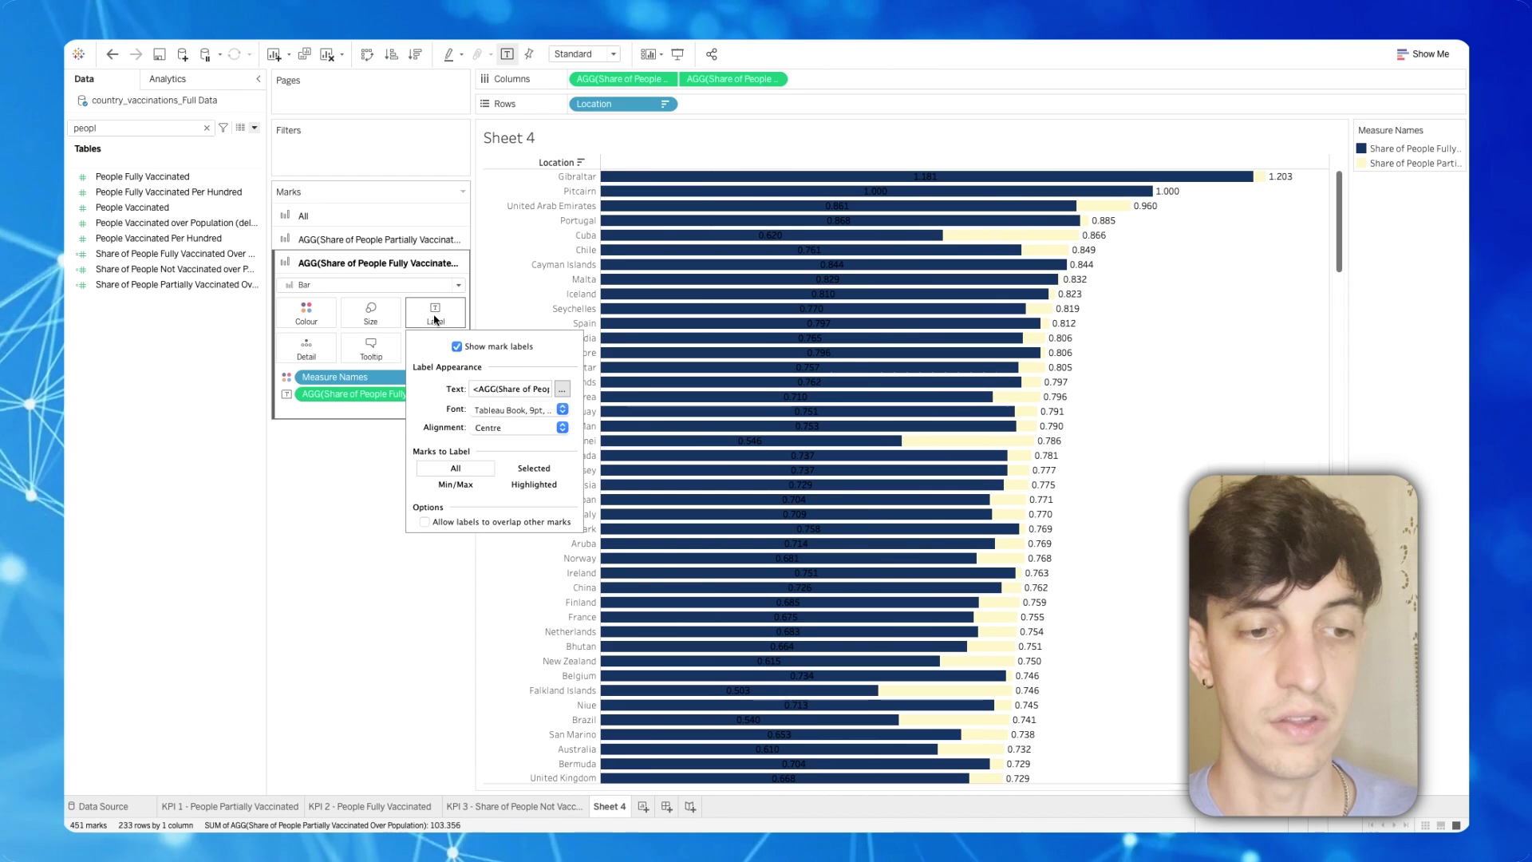
left_click(562, 389)
left_click_drag(776, 502, 667, 463)
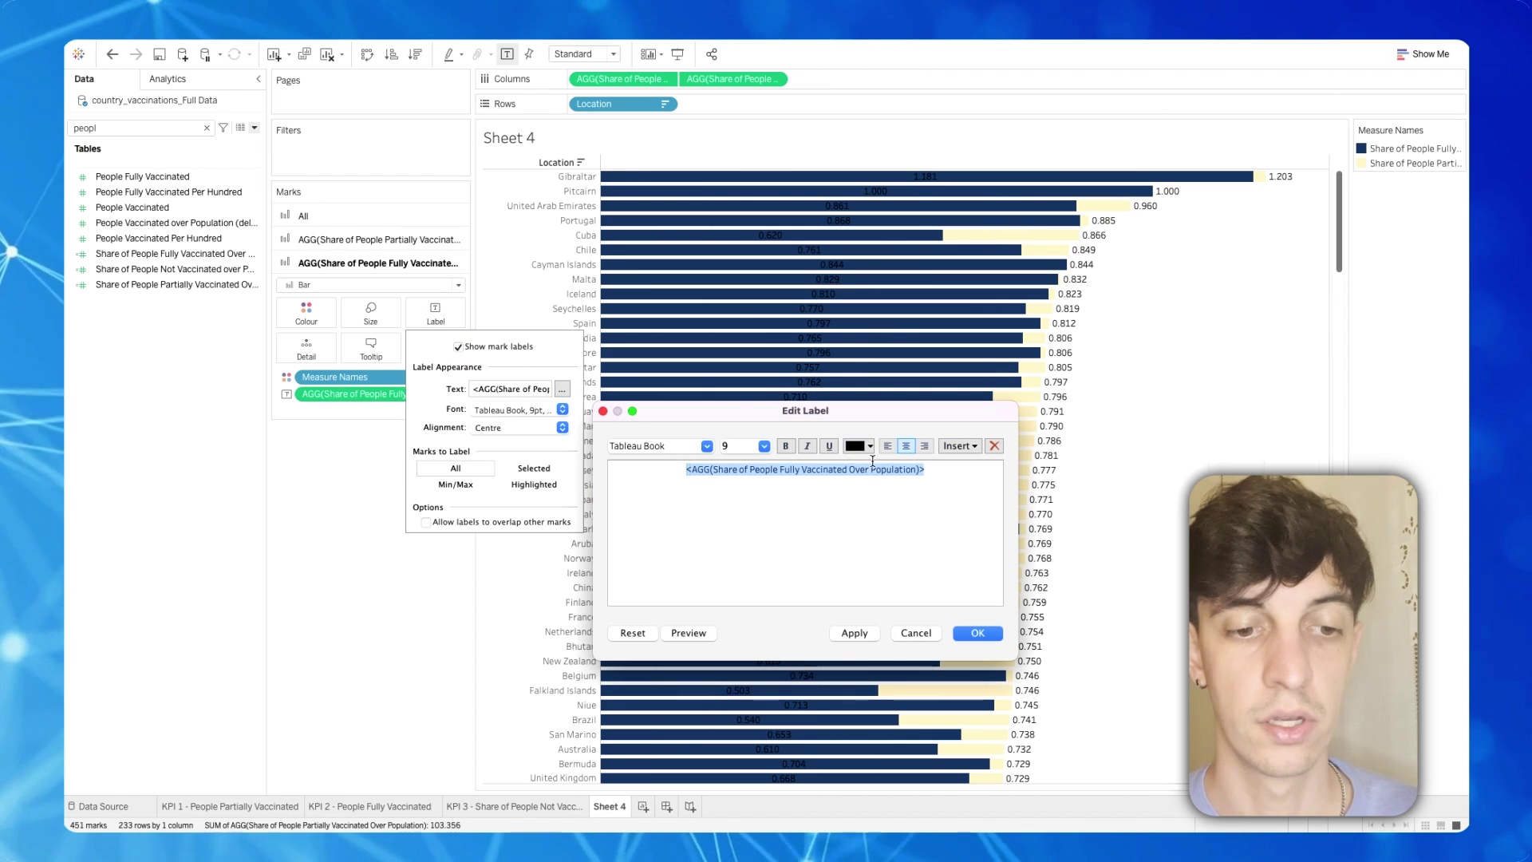
left_click(871, 447)
left_click(867, 462)
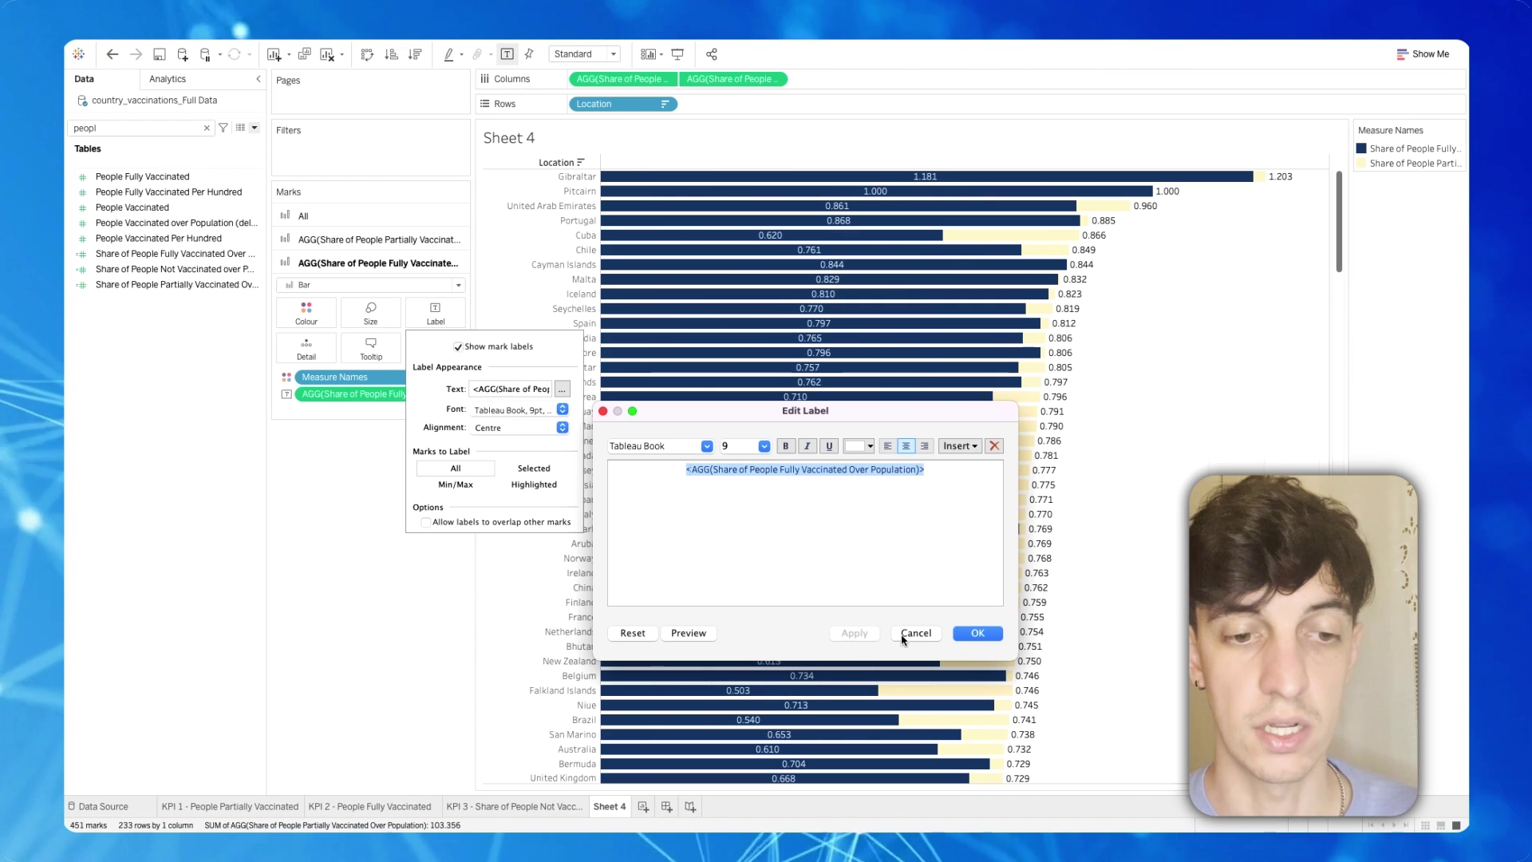
left_click(976, 632)
left_click(429, 567)
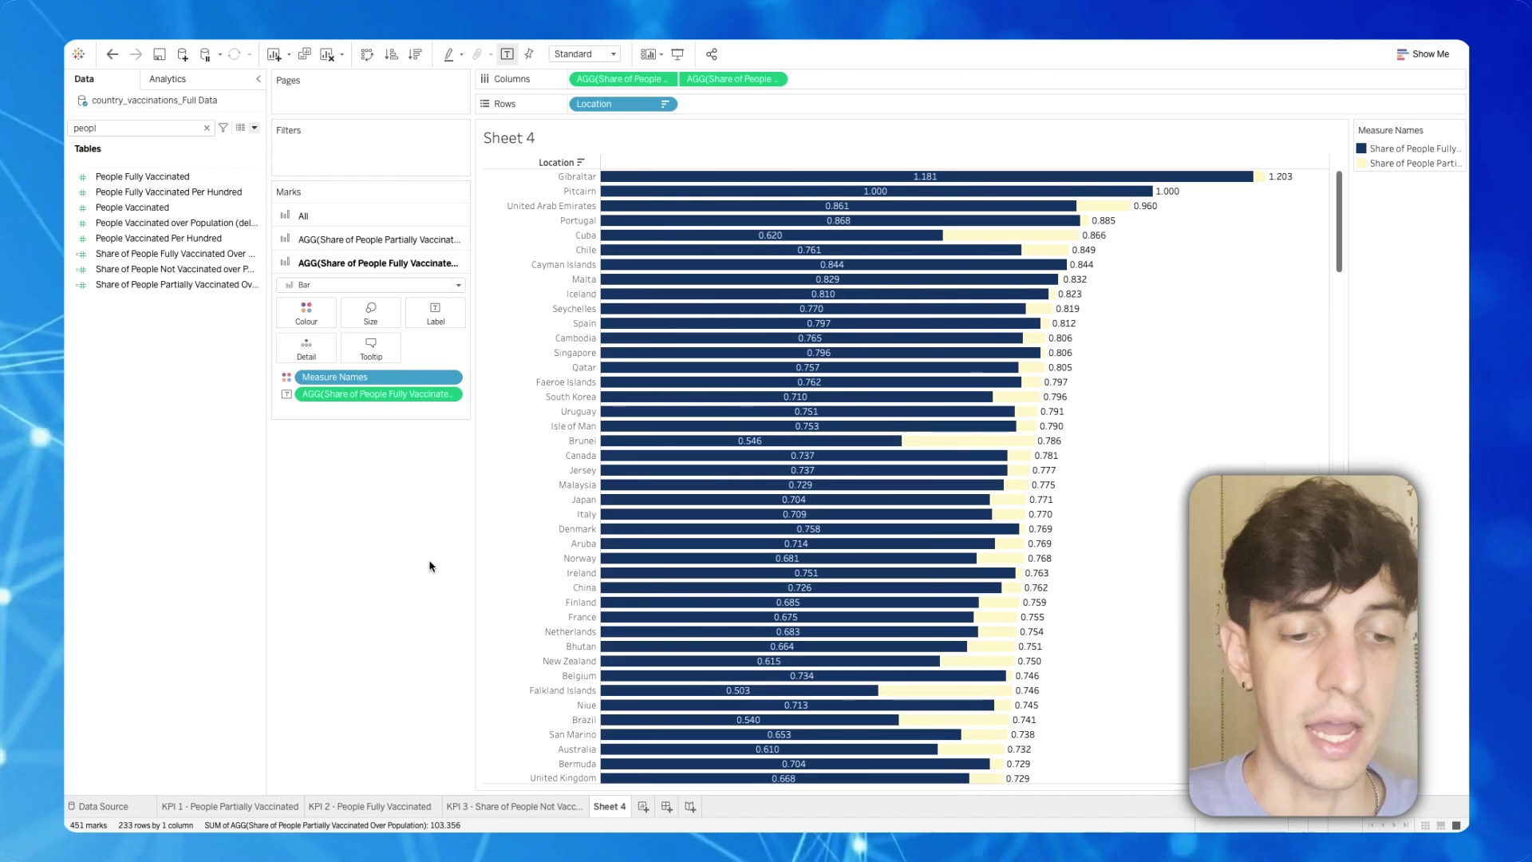
- Format the partially vaccinated share's pane numbers as percentage with 2 decimals
left_click(146, 272)
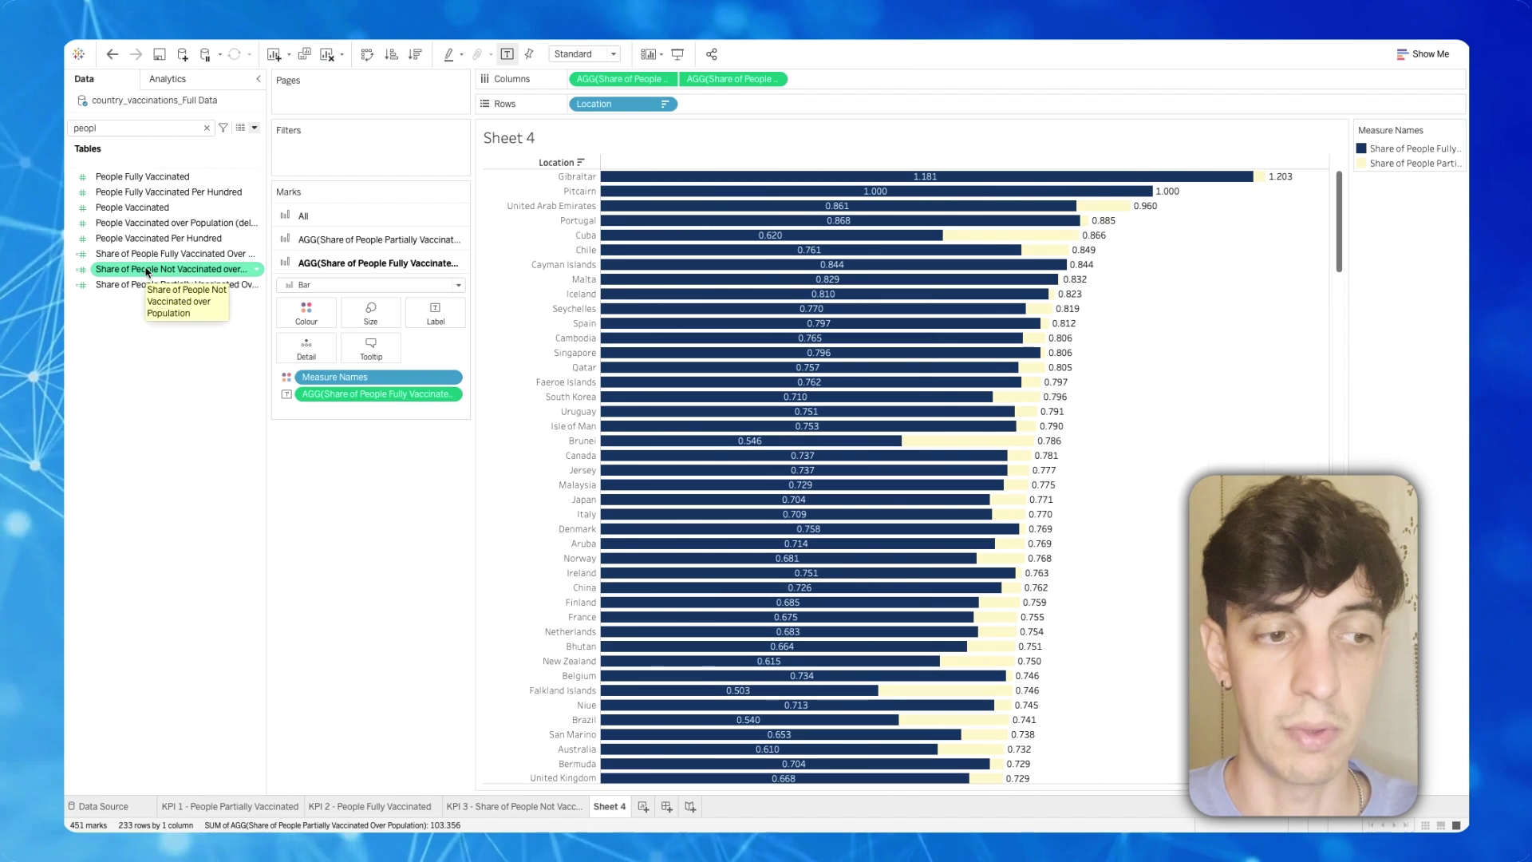
left_click(149, 256)
right_click(150, 258)
mouse_move(222, 410)
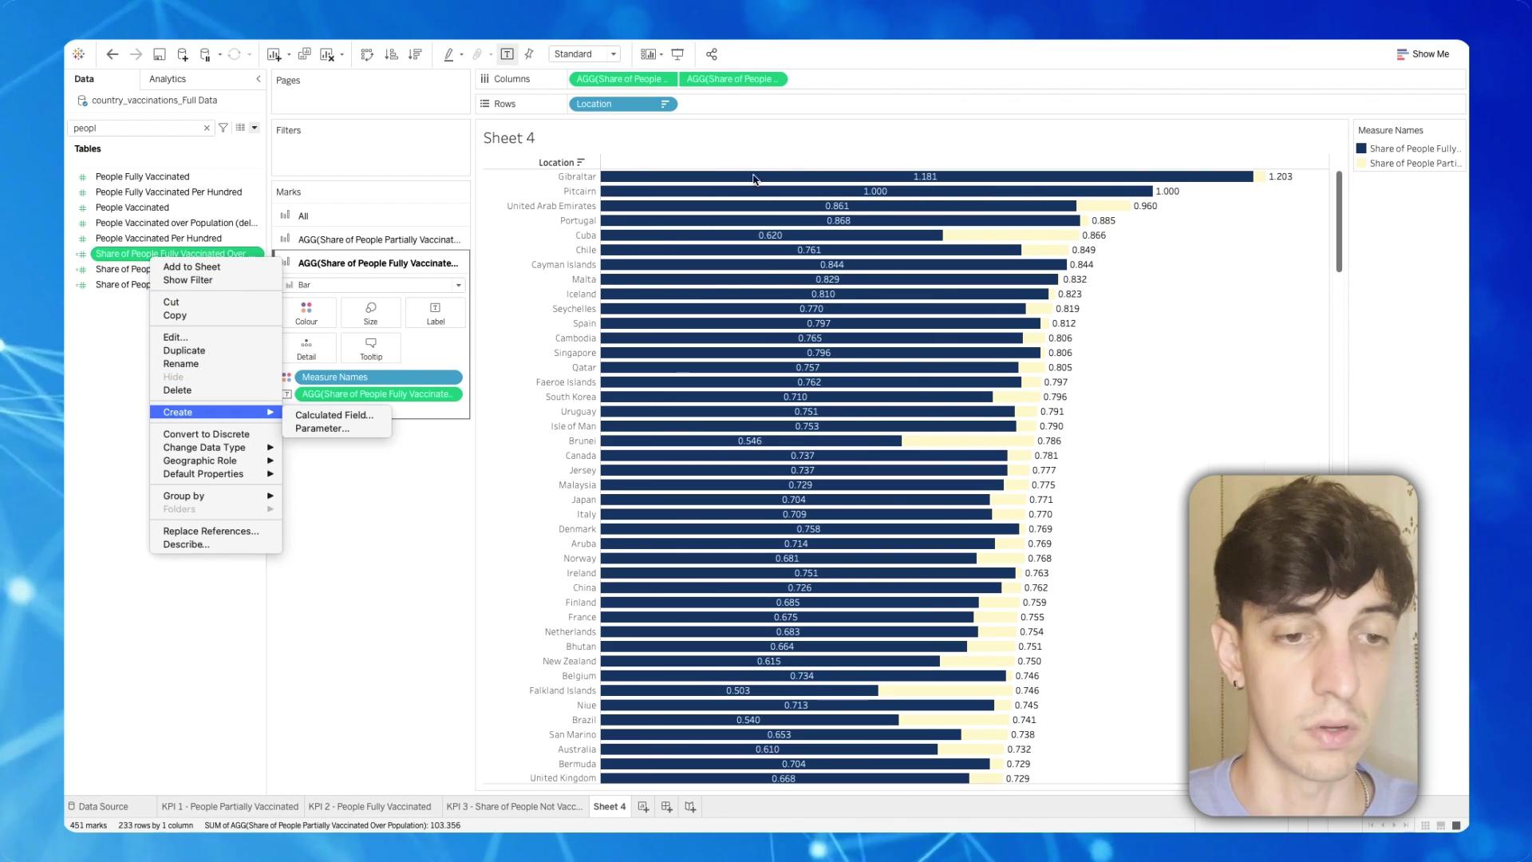
right_click(643, 81)
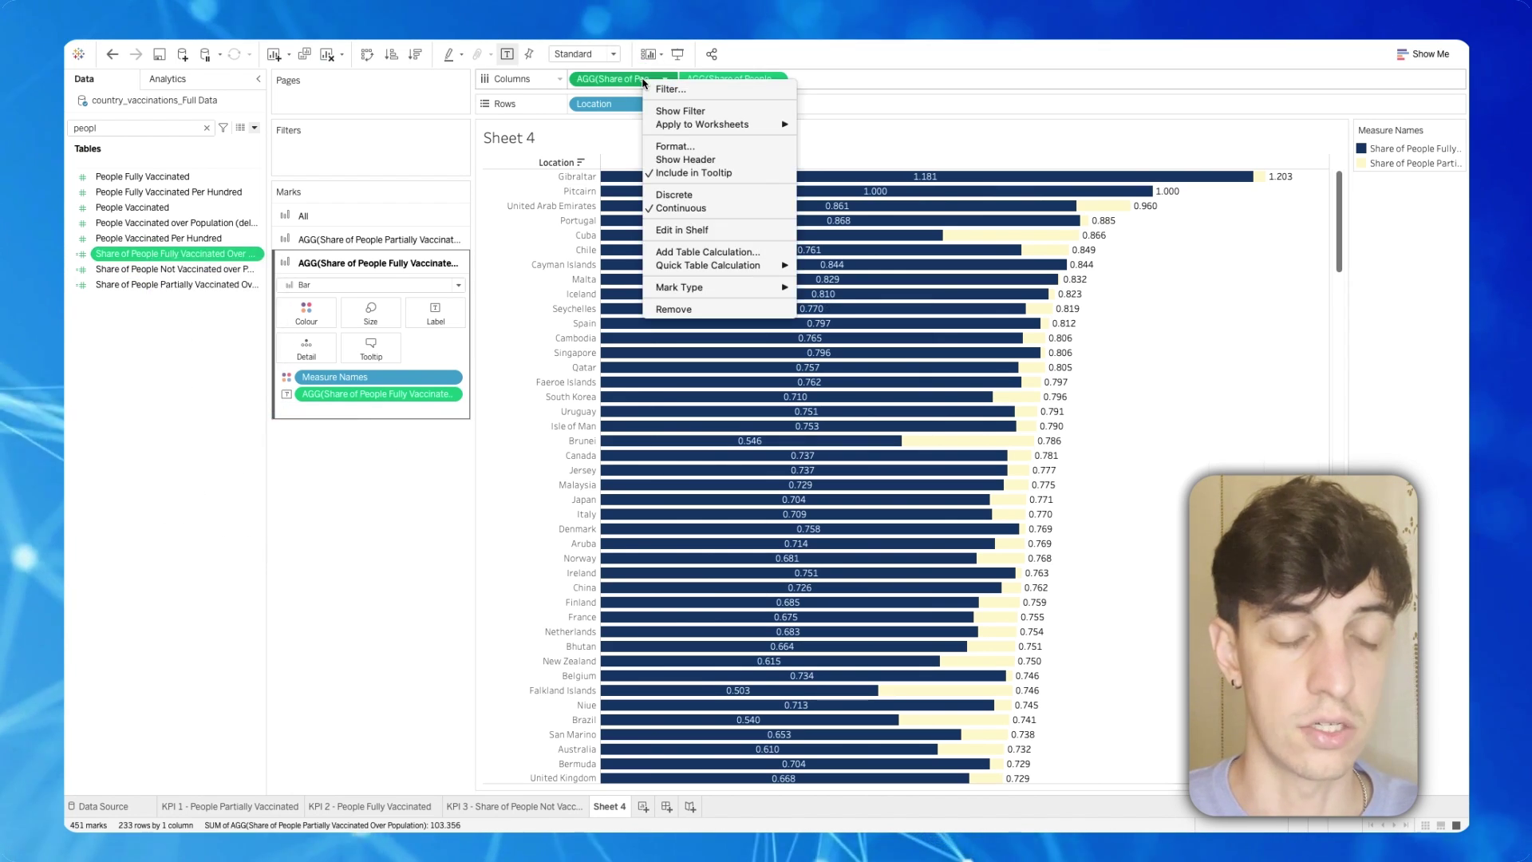
left_click(675, 146)
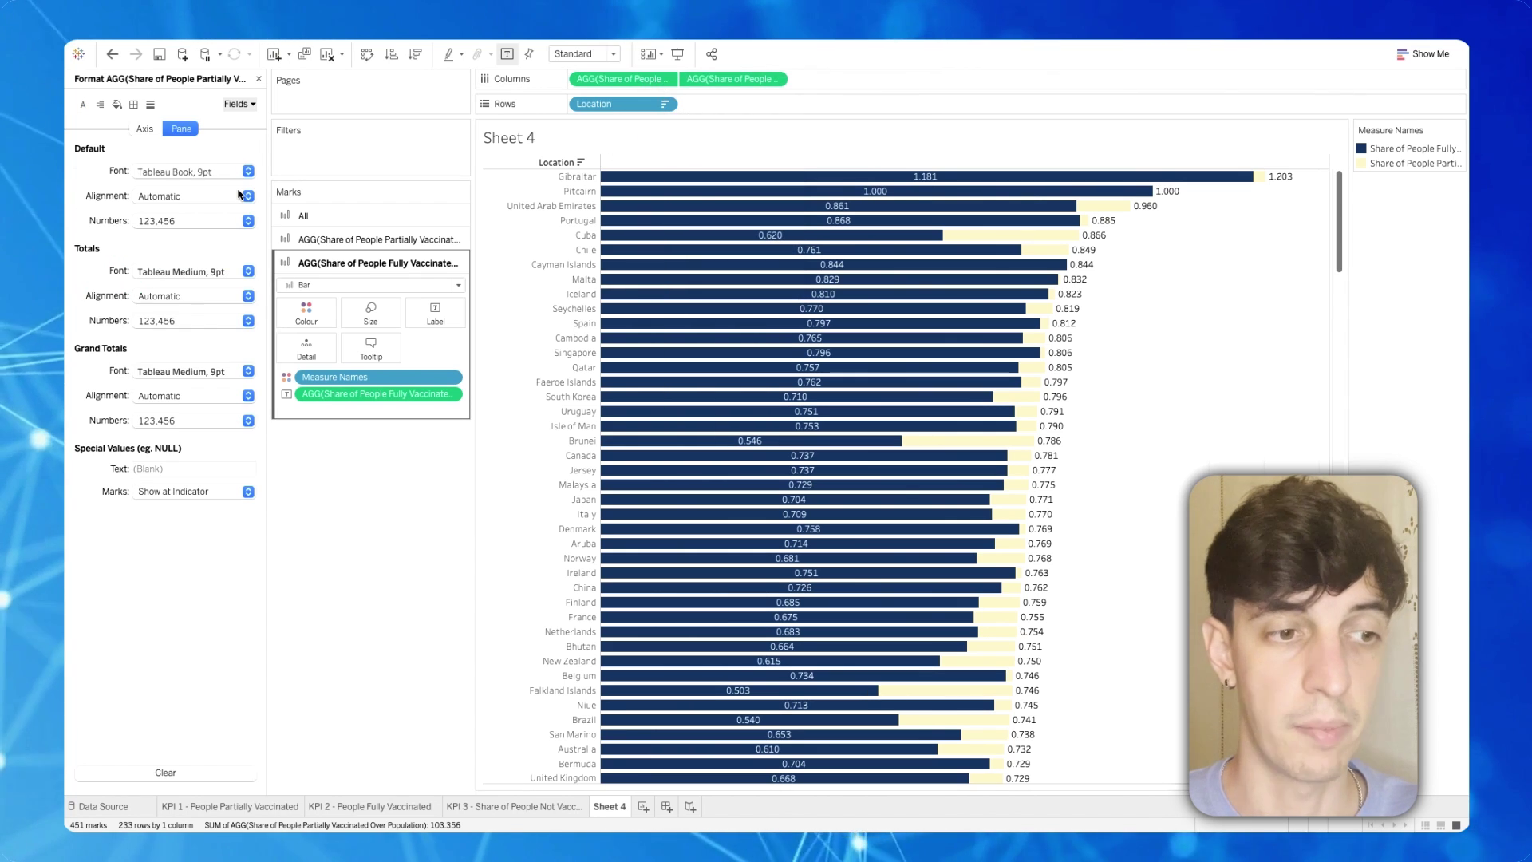
left_click(252, 105)
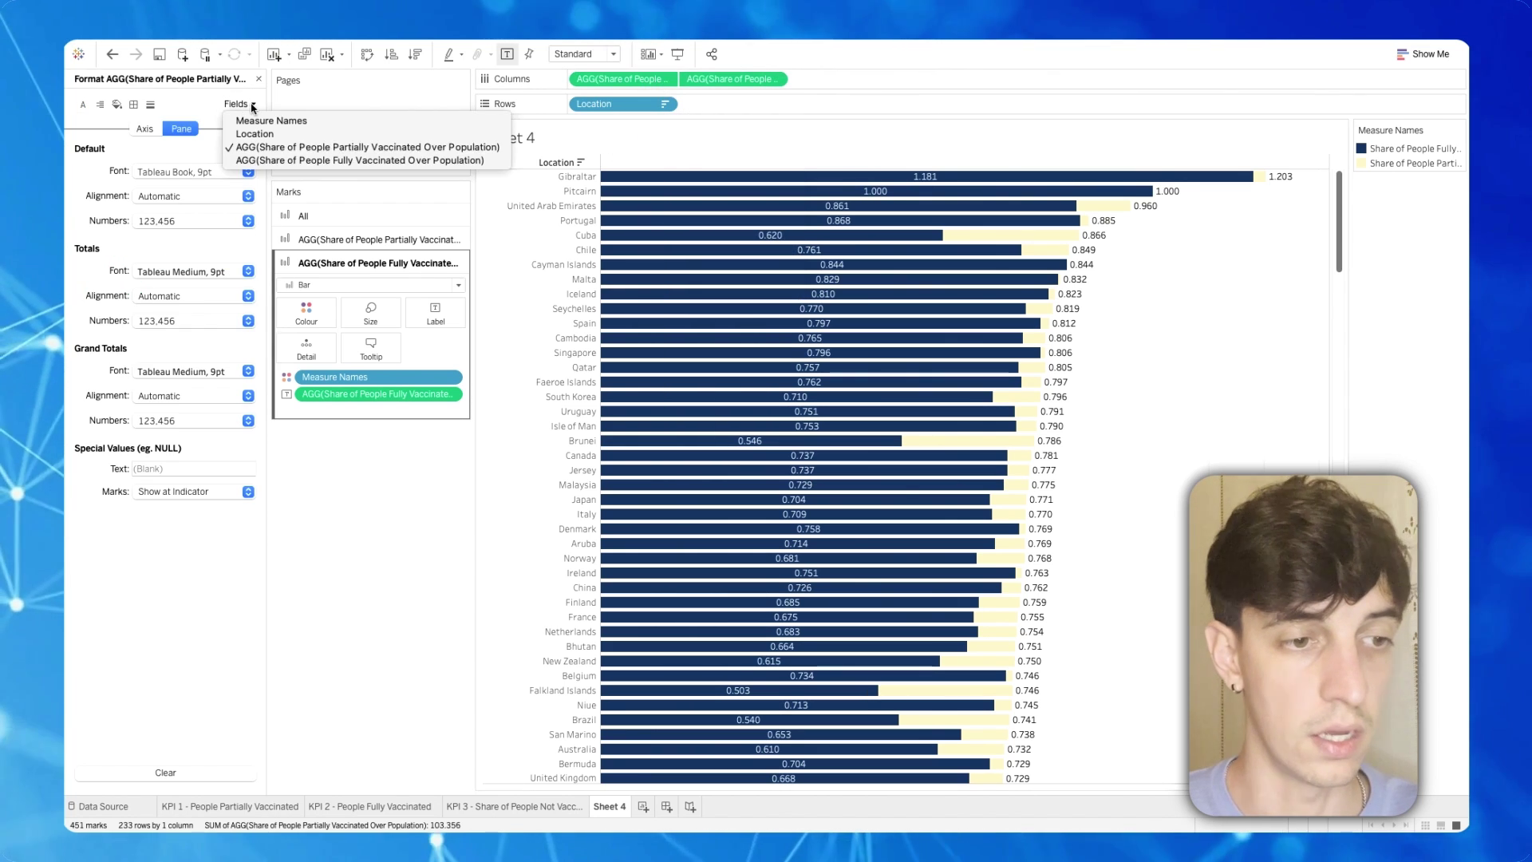
left_click(271, 146)
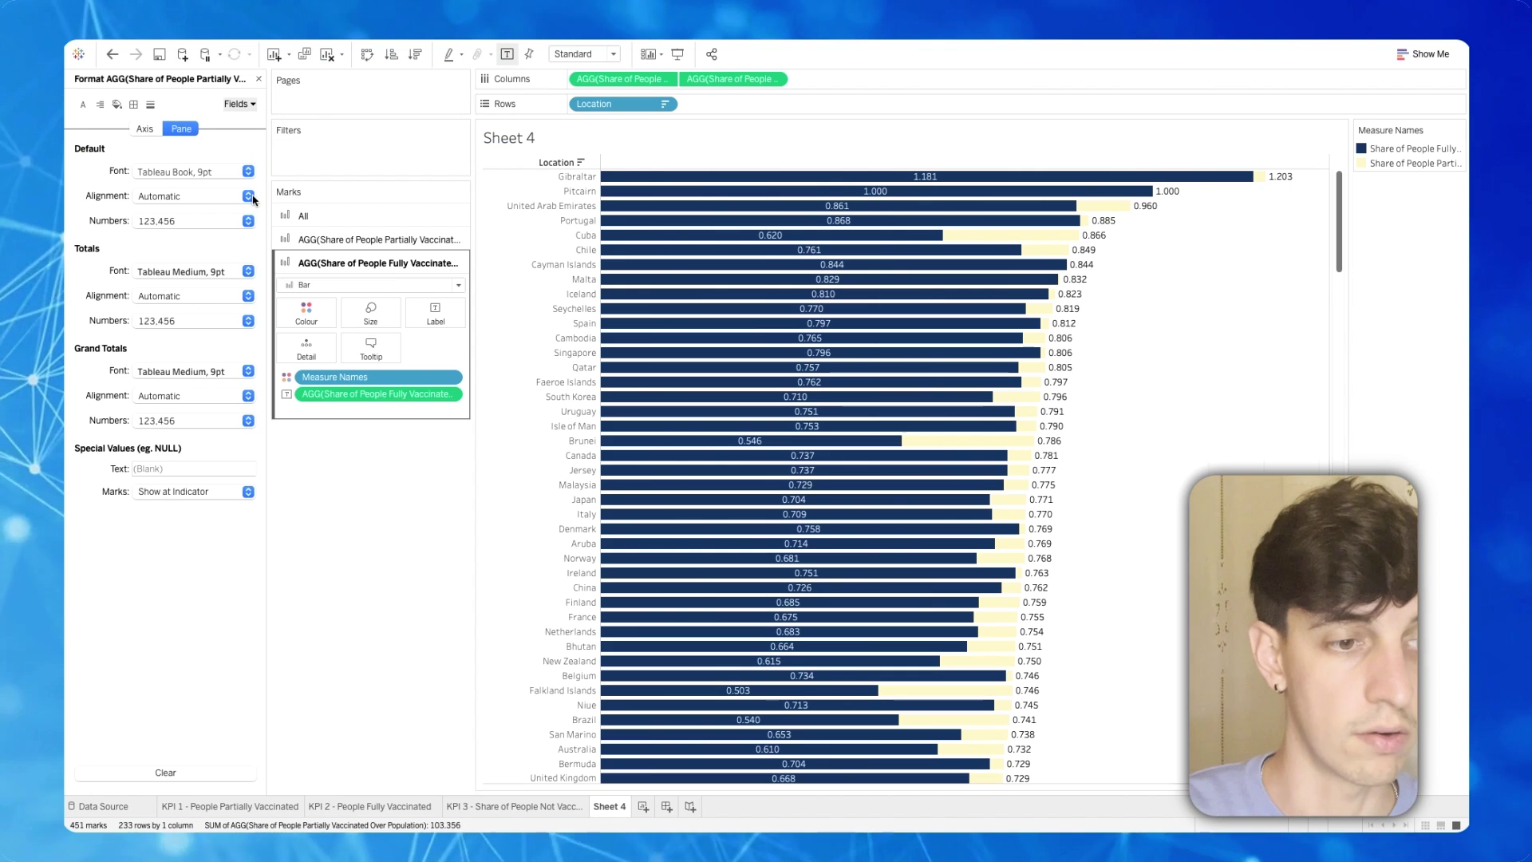
left_click(248, 221)
left_click(167, 328)
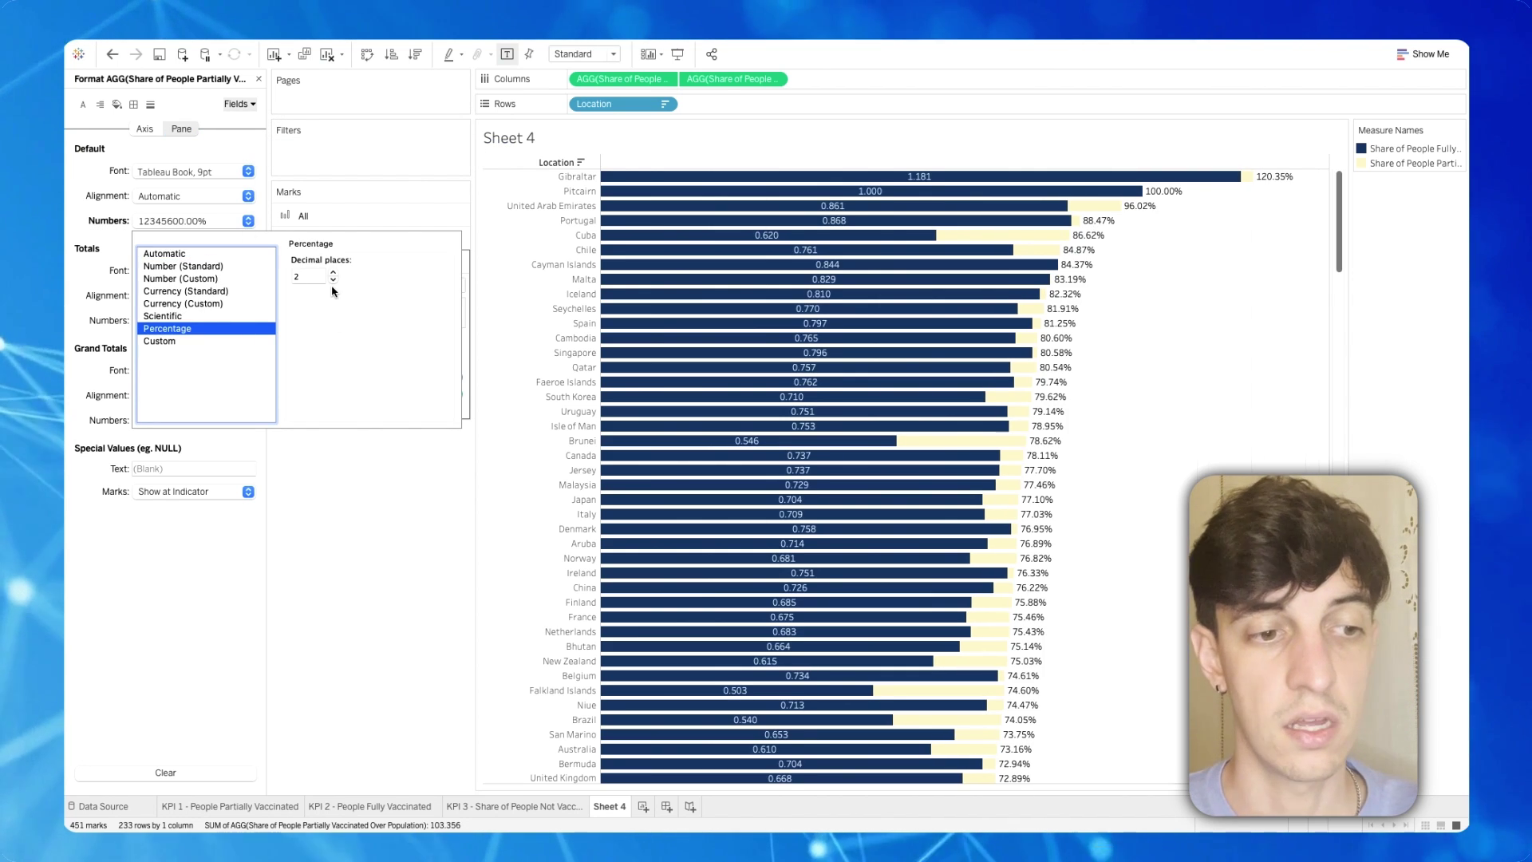
- Format the fully vaccinated share's pane numbers as percentage with 2 decimals too
left_click(239, 104)
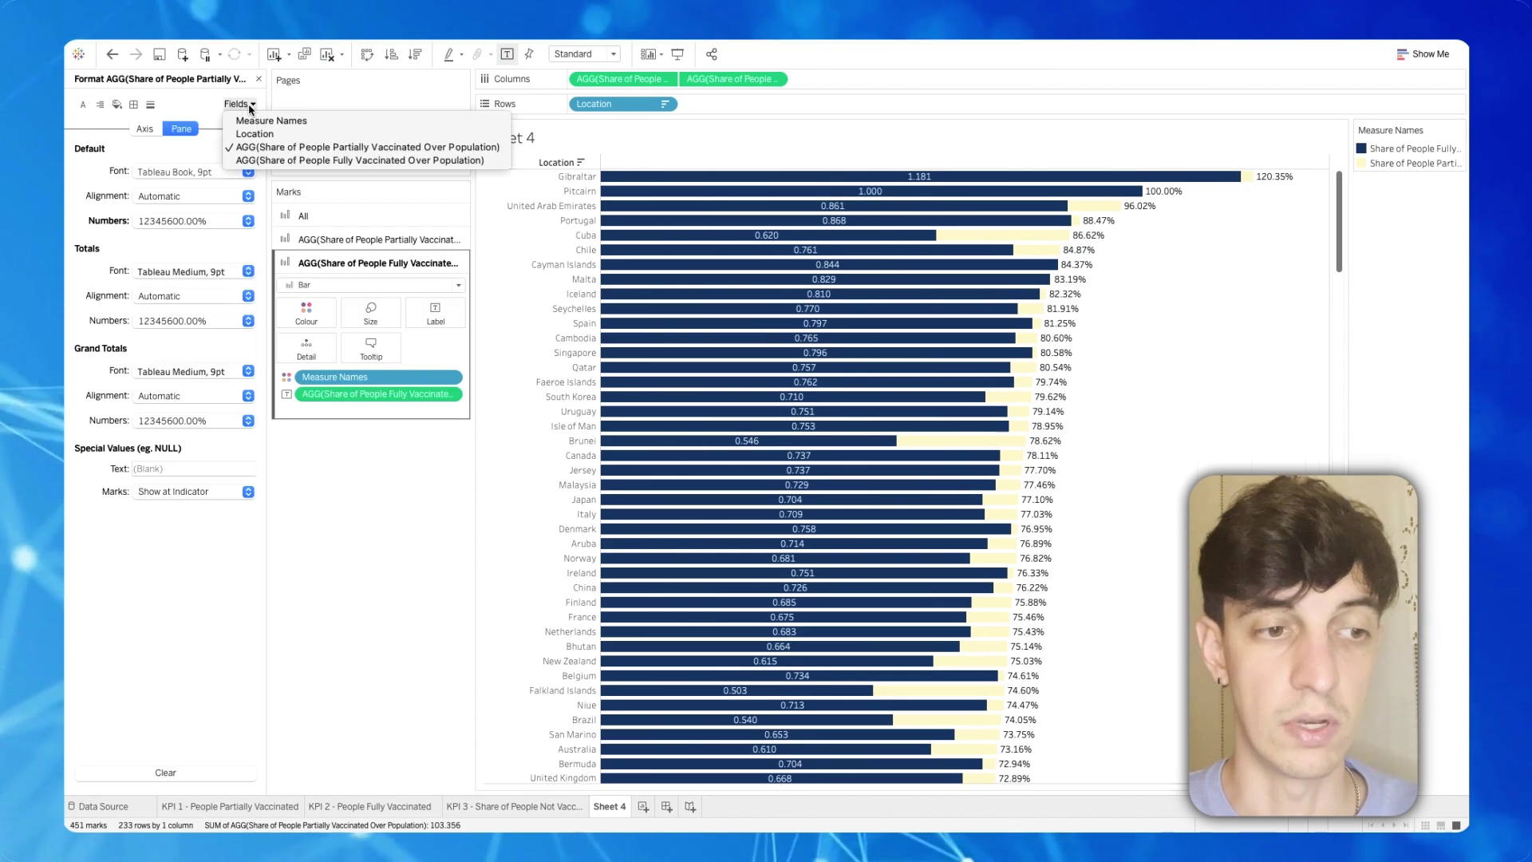
left_click(271, 159)
left_click(248, 221)
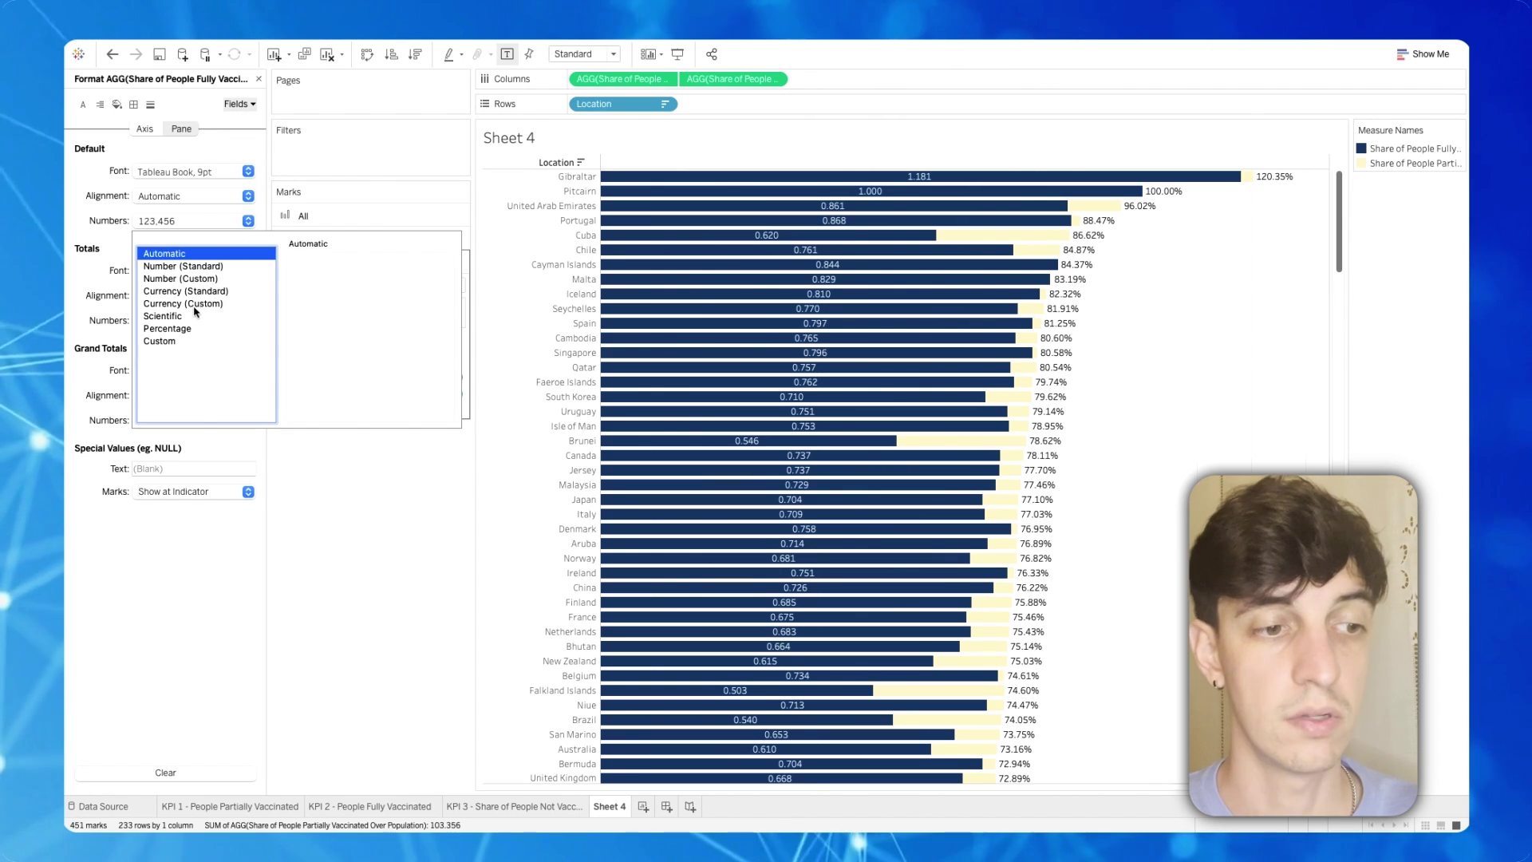
left_click(167, 329)
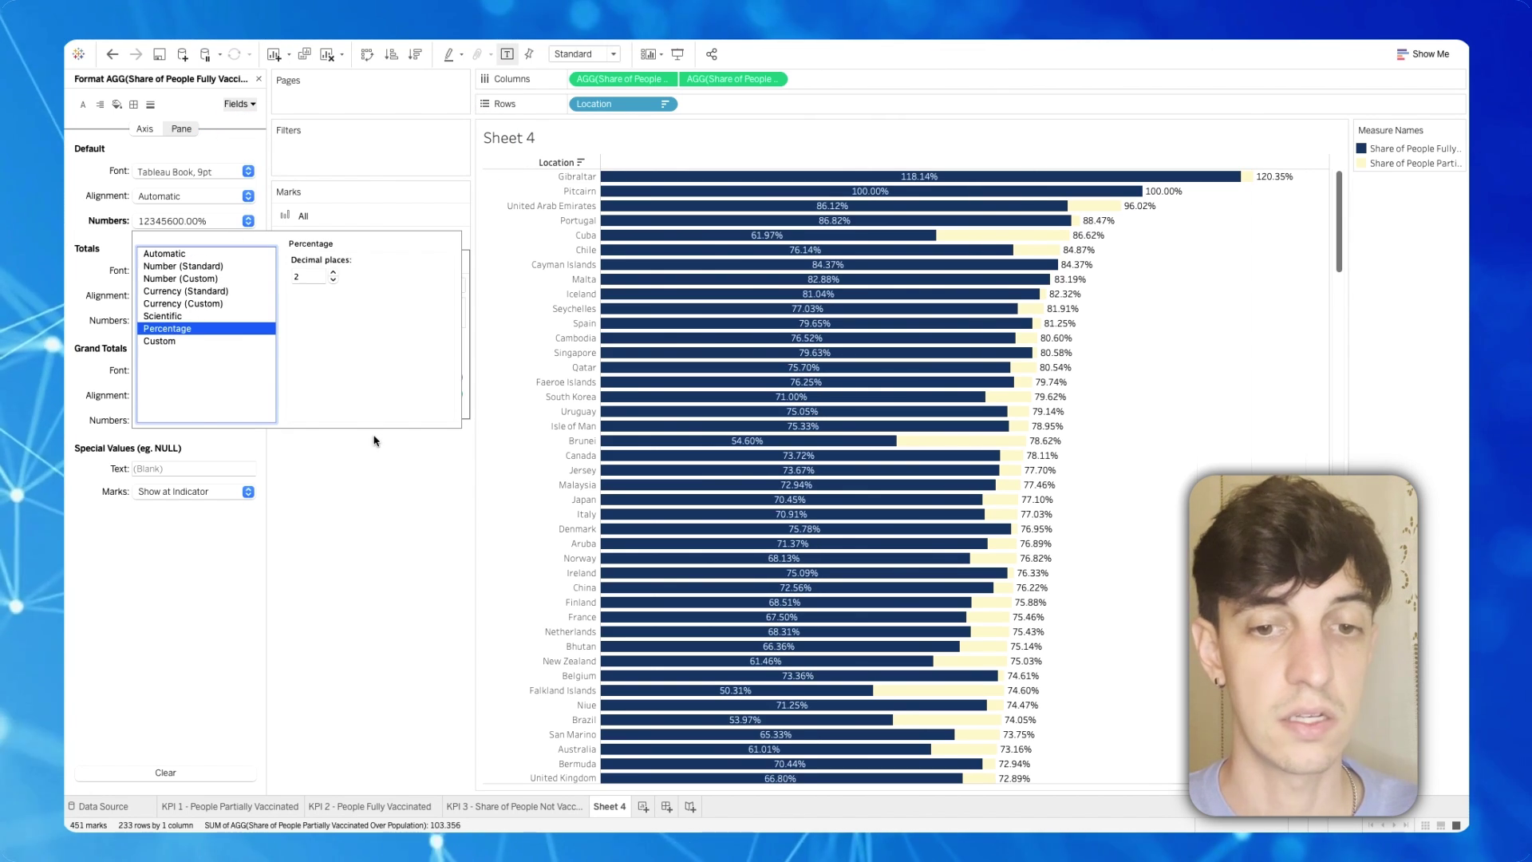
- Rename Sheet 4 to 'Vacc vs Fully Vacc per Location' and add a new worksheet
right_click(608, 805)
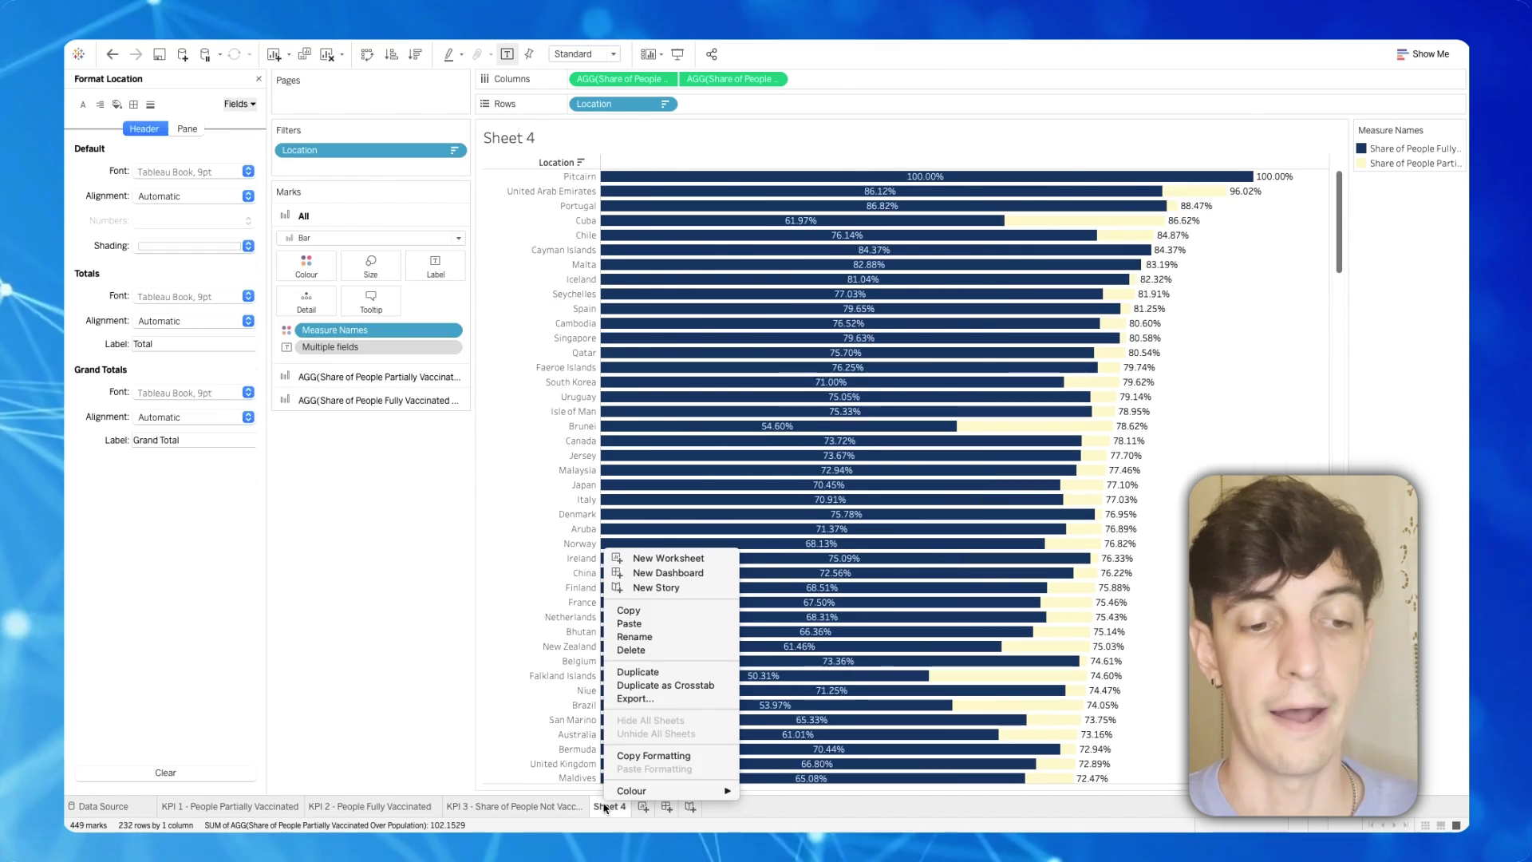
left_click(656, 636)
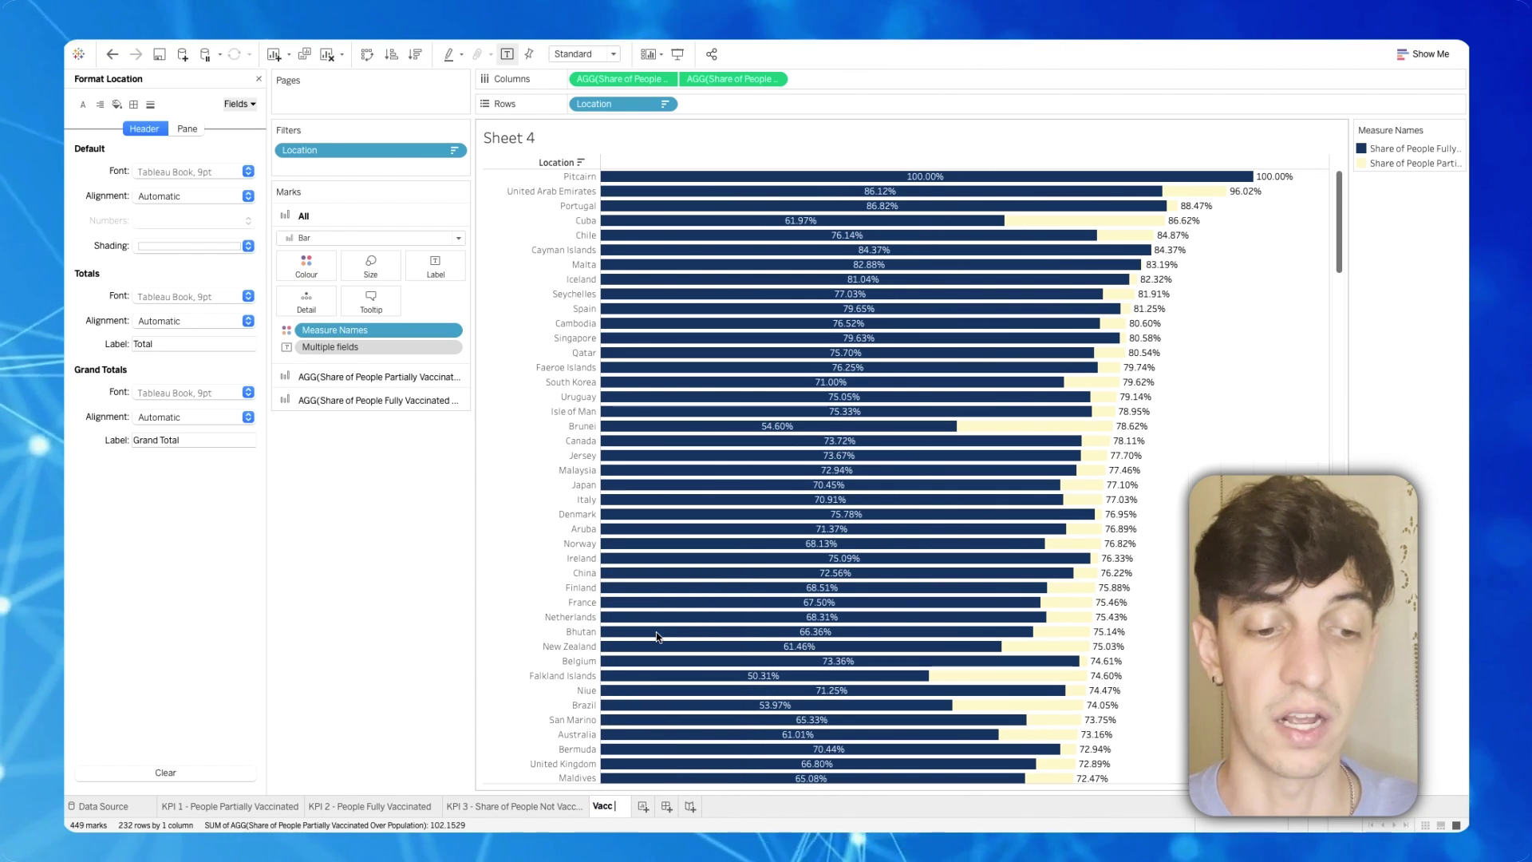
type("Vacc vs")
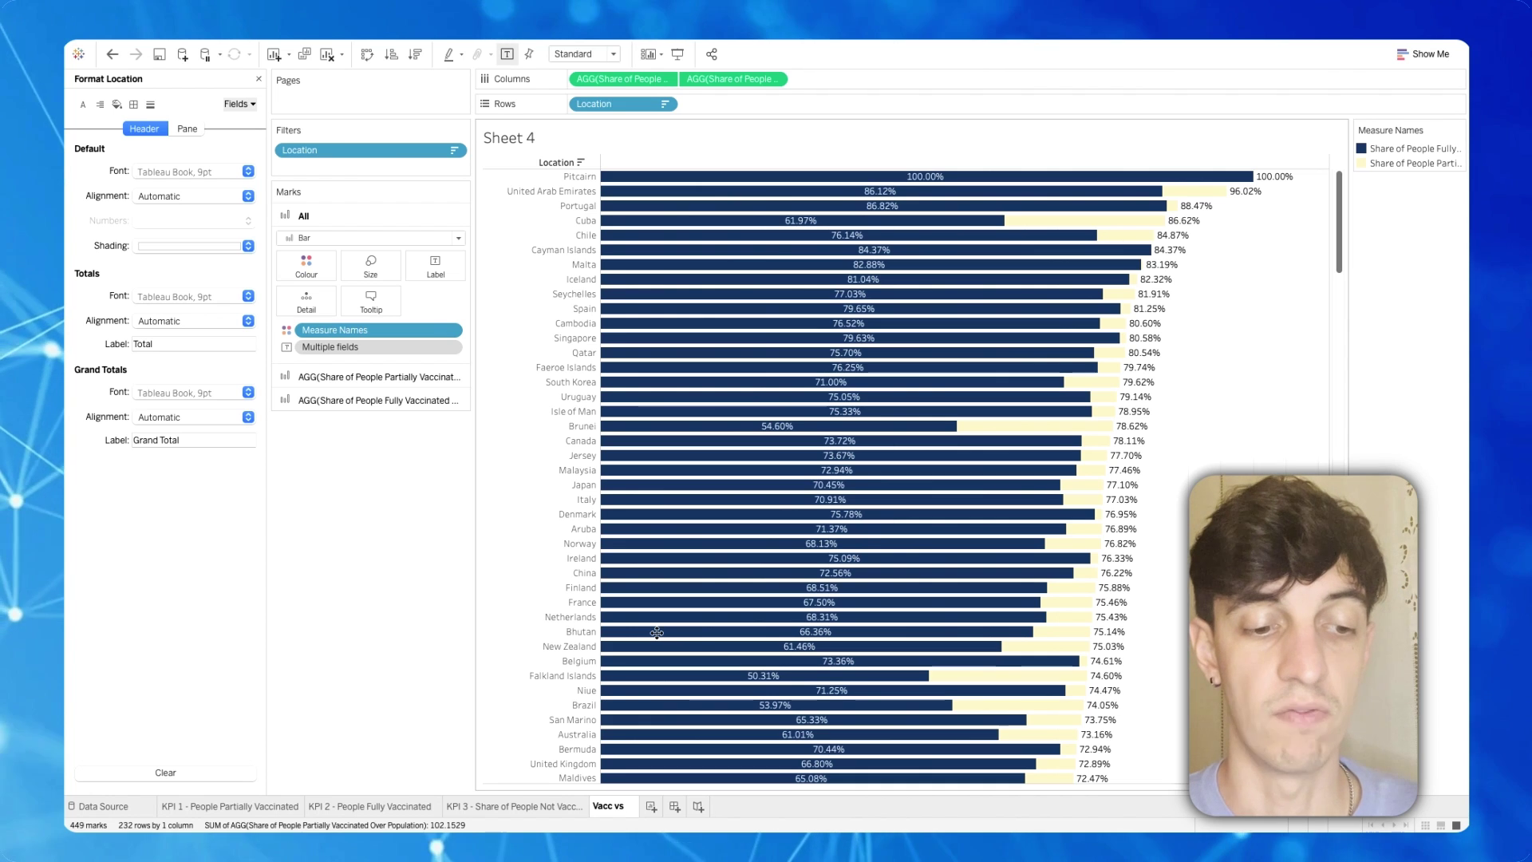
type(" Full")
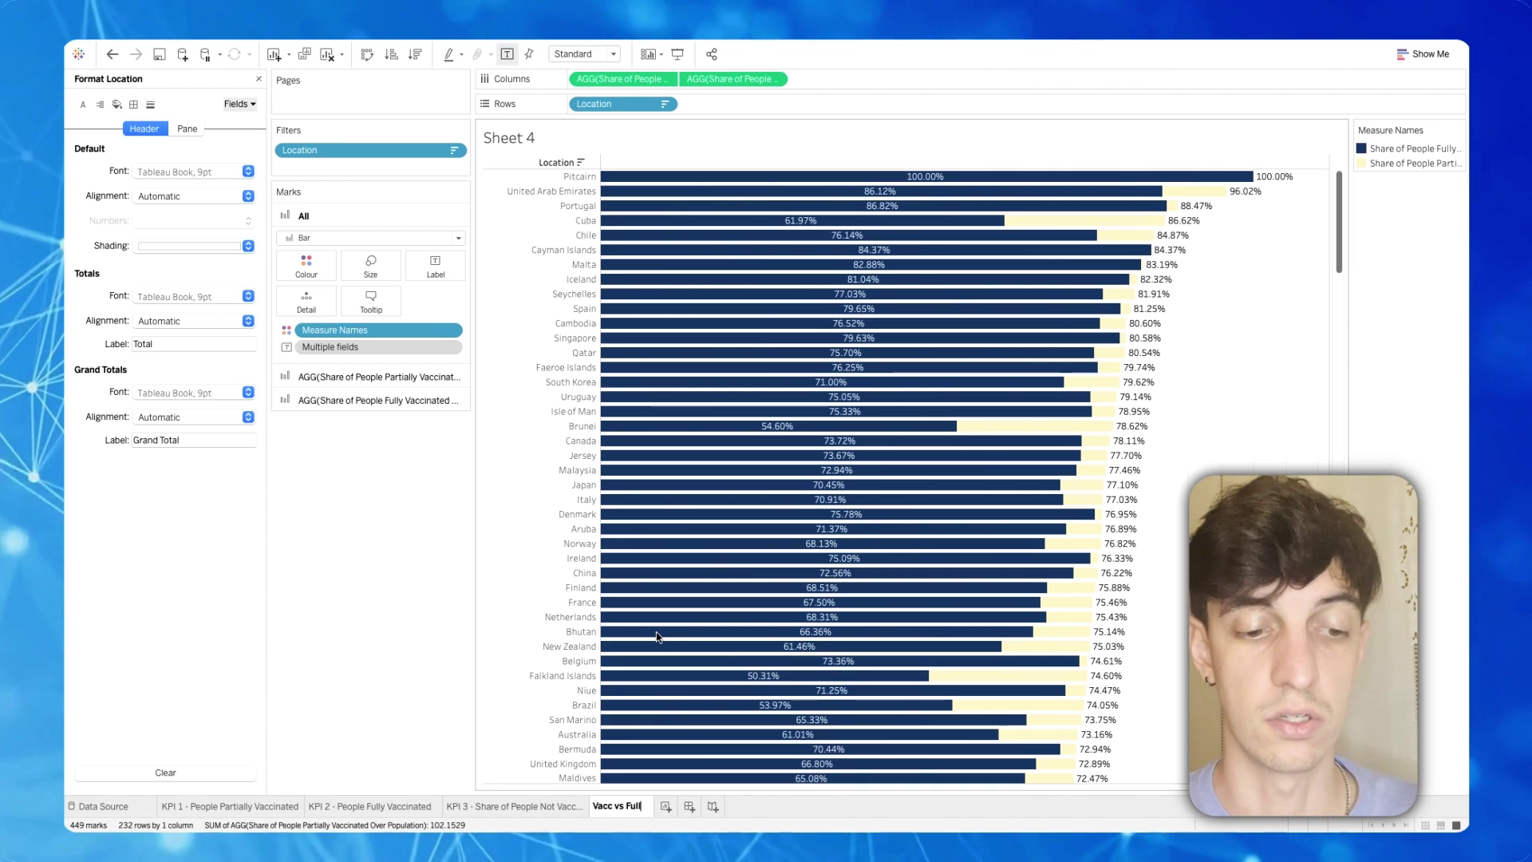
type("y Va")
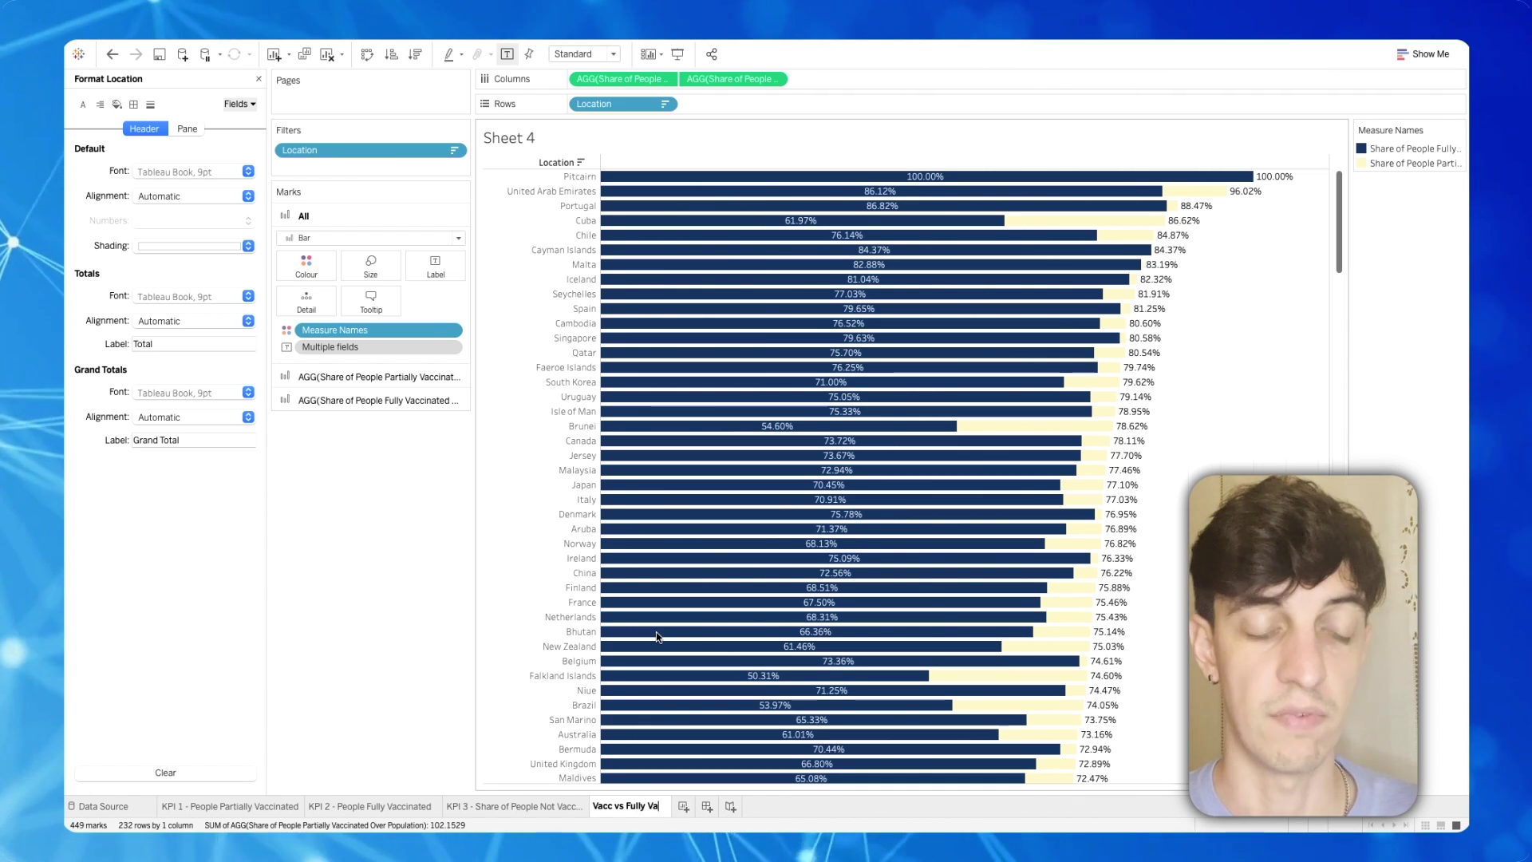
type("cc")
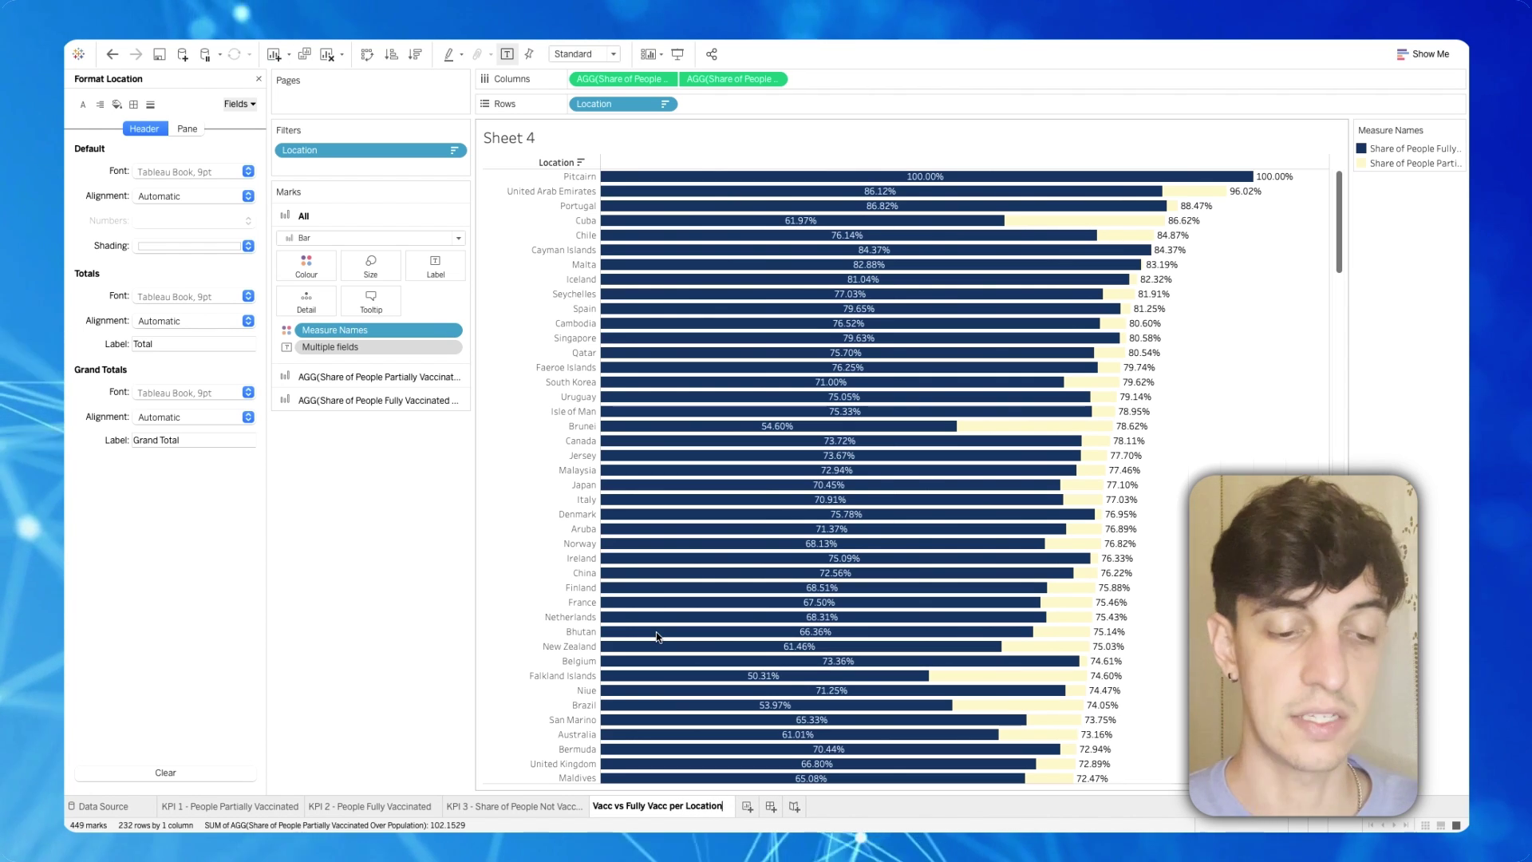
type(" per Location")
key("Return")
key("ctrl+m")
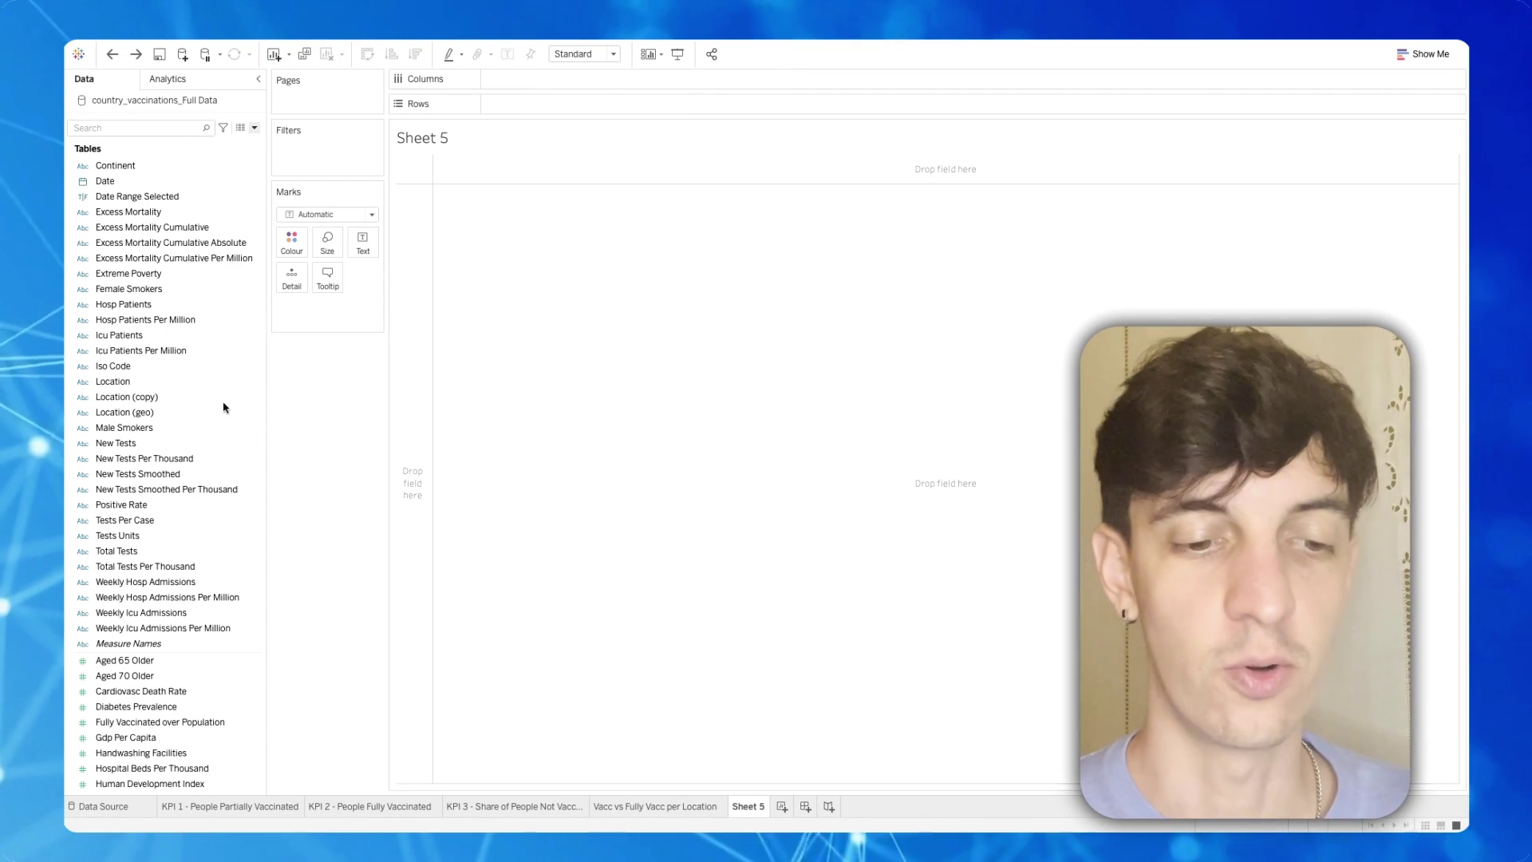
- Give Location (geo) the Country/Region role and drop it on the view as world map dots
left_click(104, 128)
type("loc")
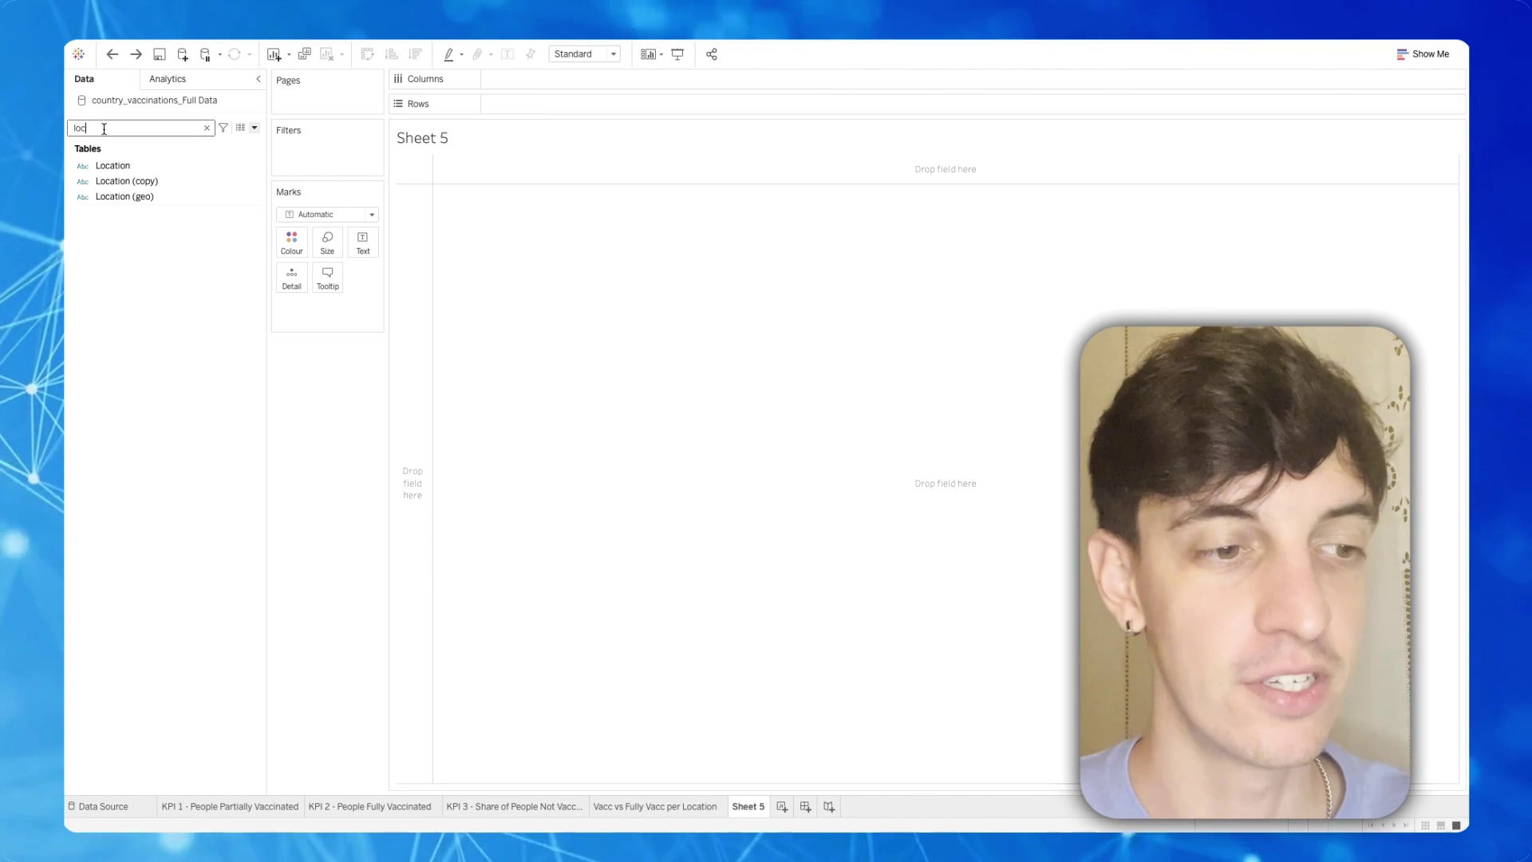
left_click(82, 197)
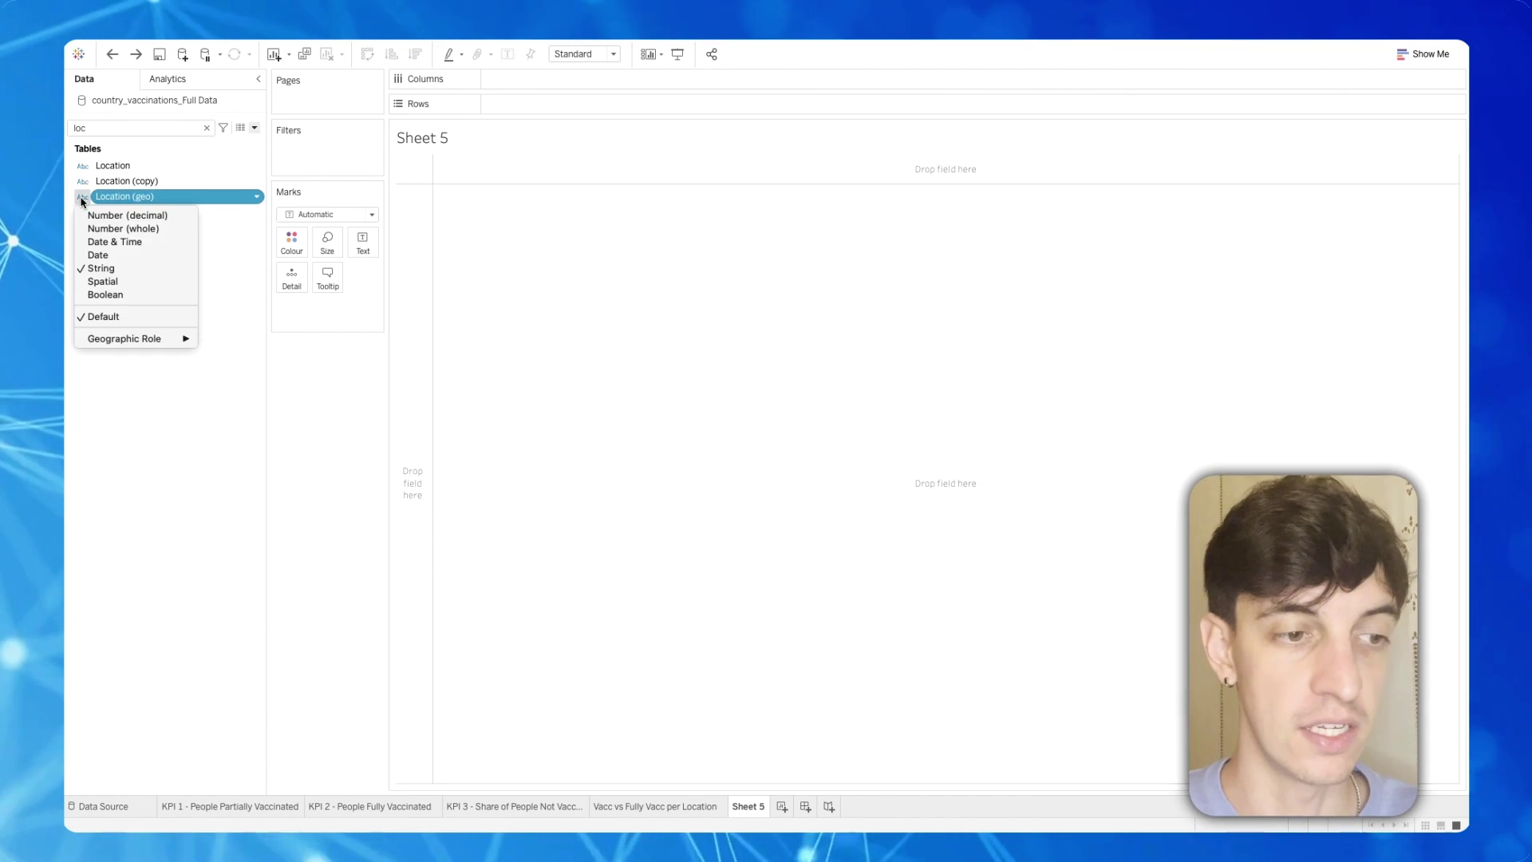
mouse_move(151, 339)
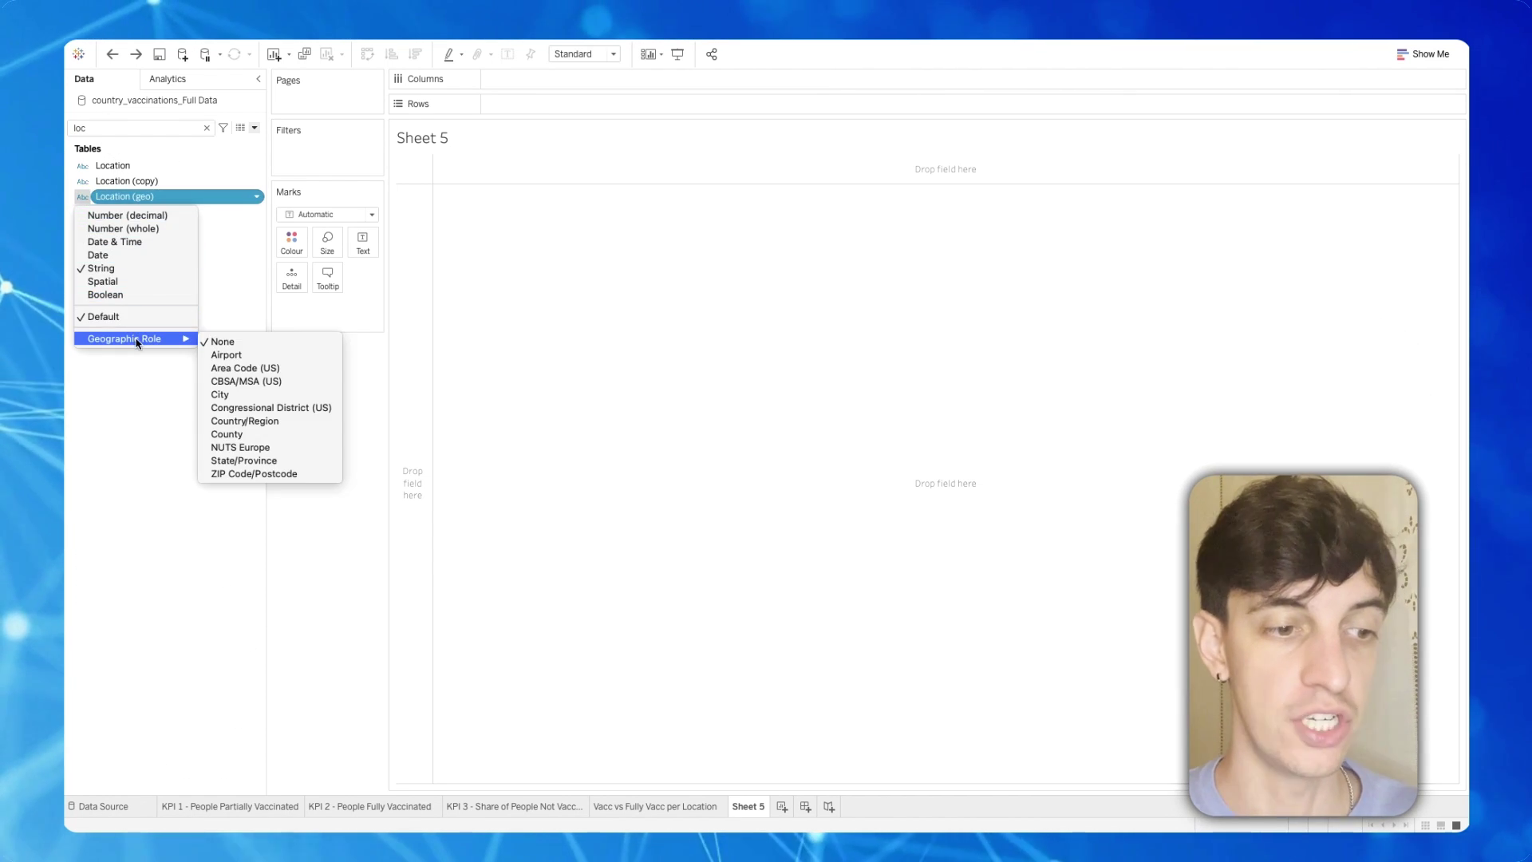
left_click(259, 419)
left_click_drag(116, 199, 291, 299)
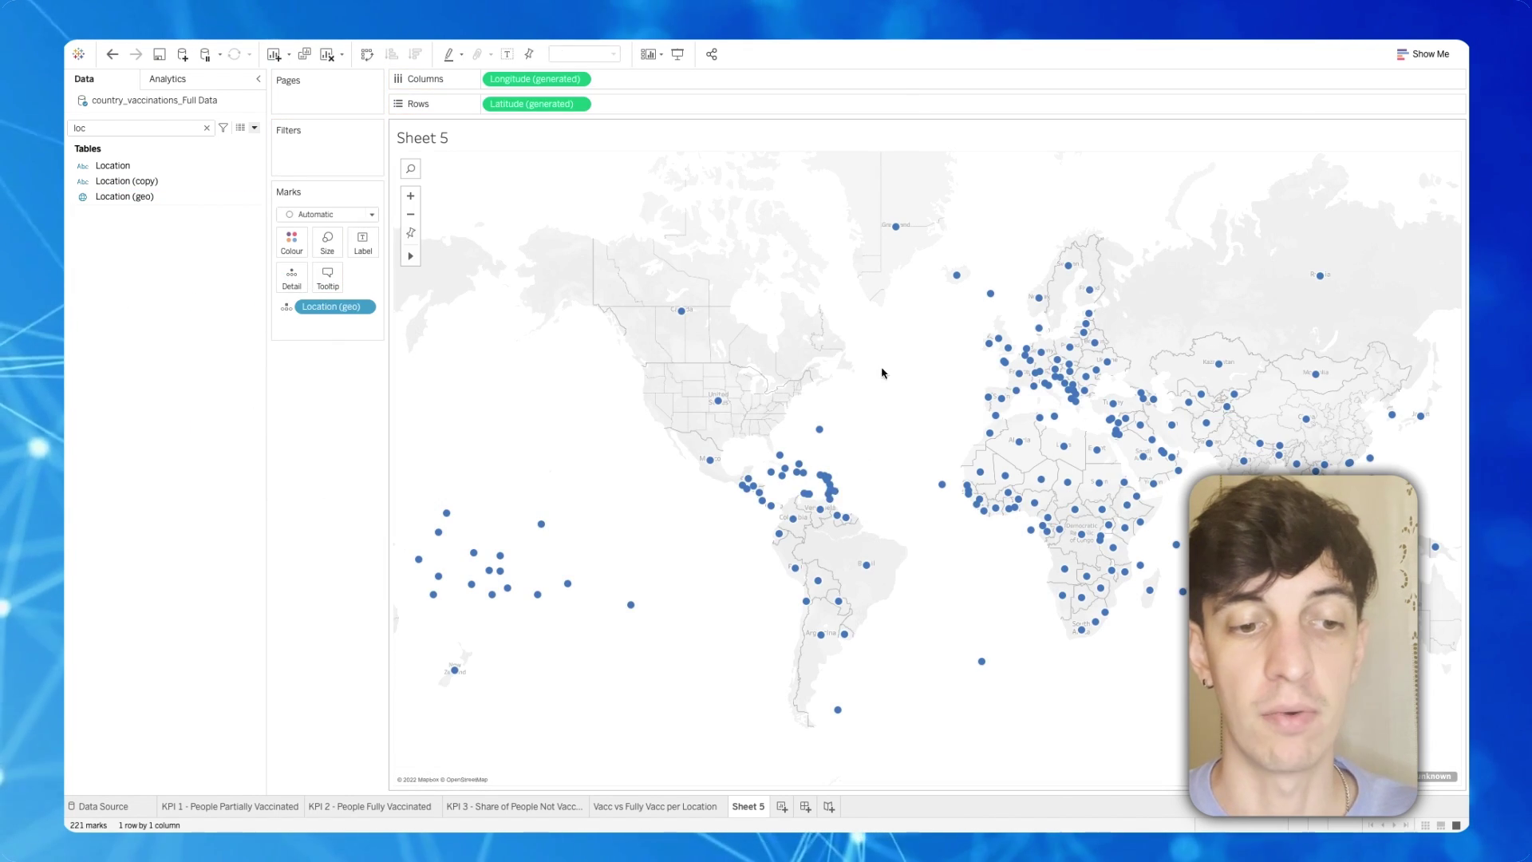
left_click(207, 128)
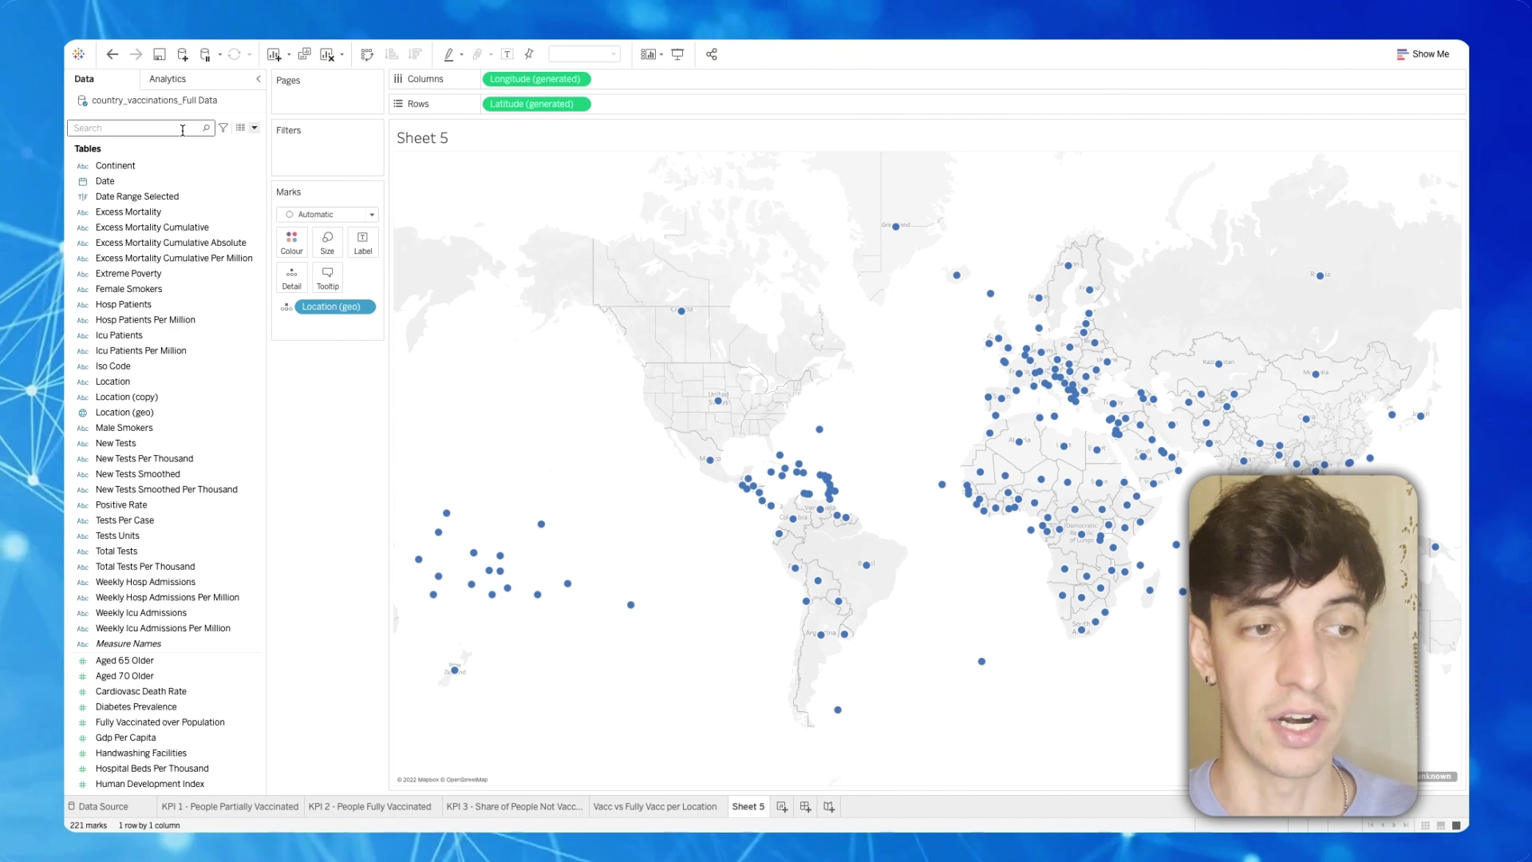
type("people")
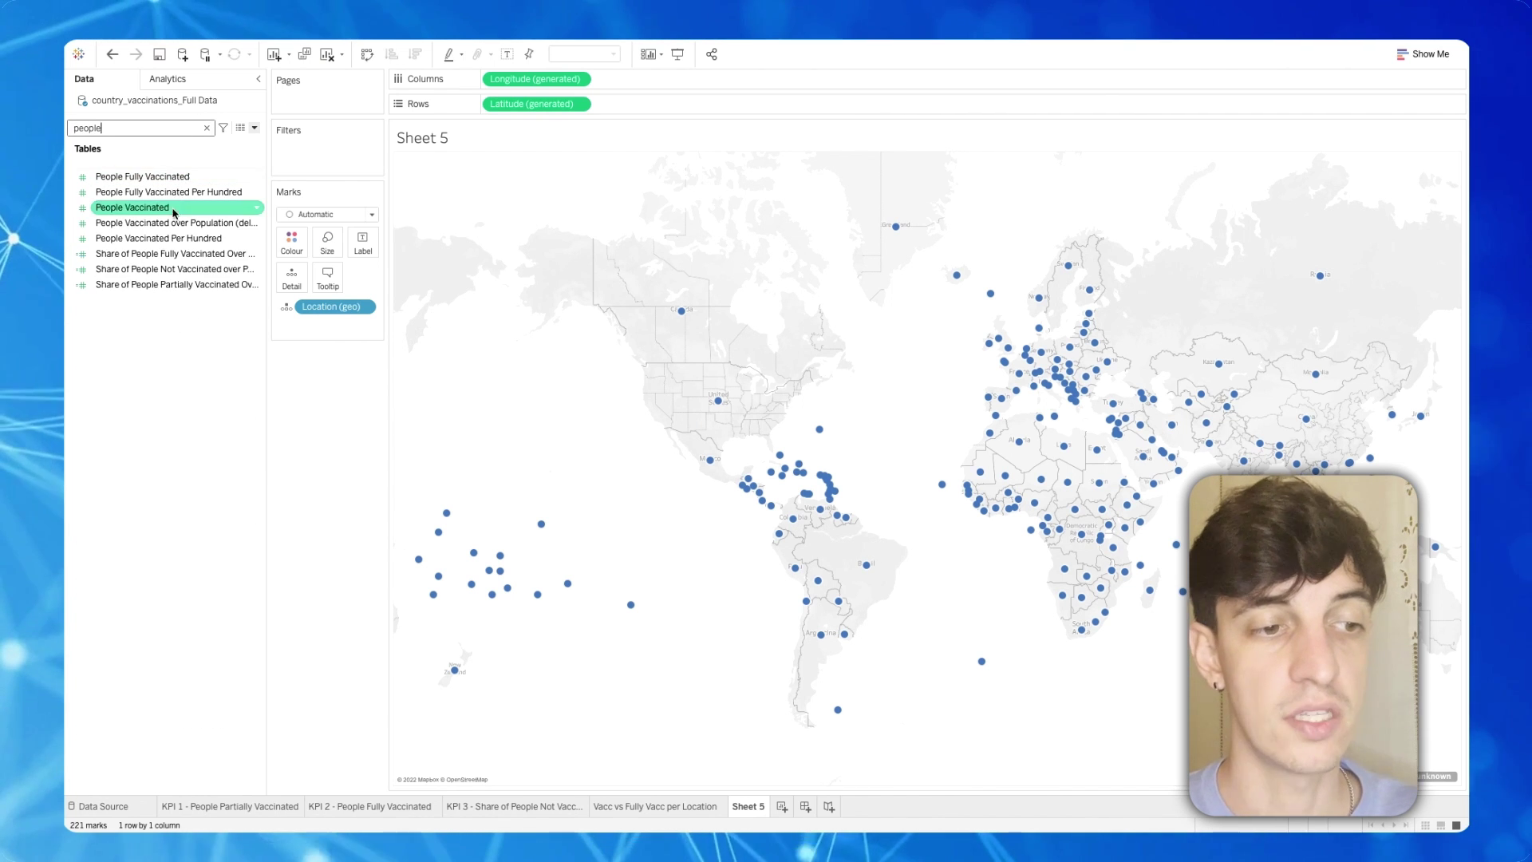
- Colour the map by People Vaccinated Per Hundred using a darkened blue gradient
left_click_drag(160, 238, 290, 243)
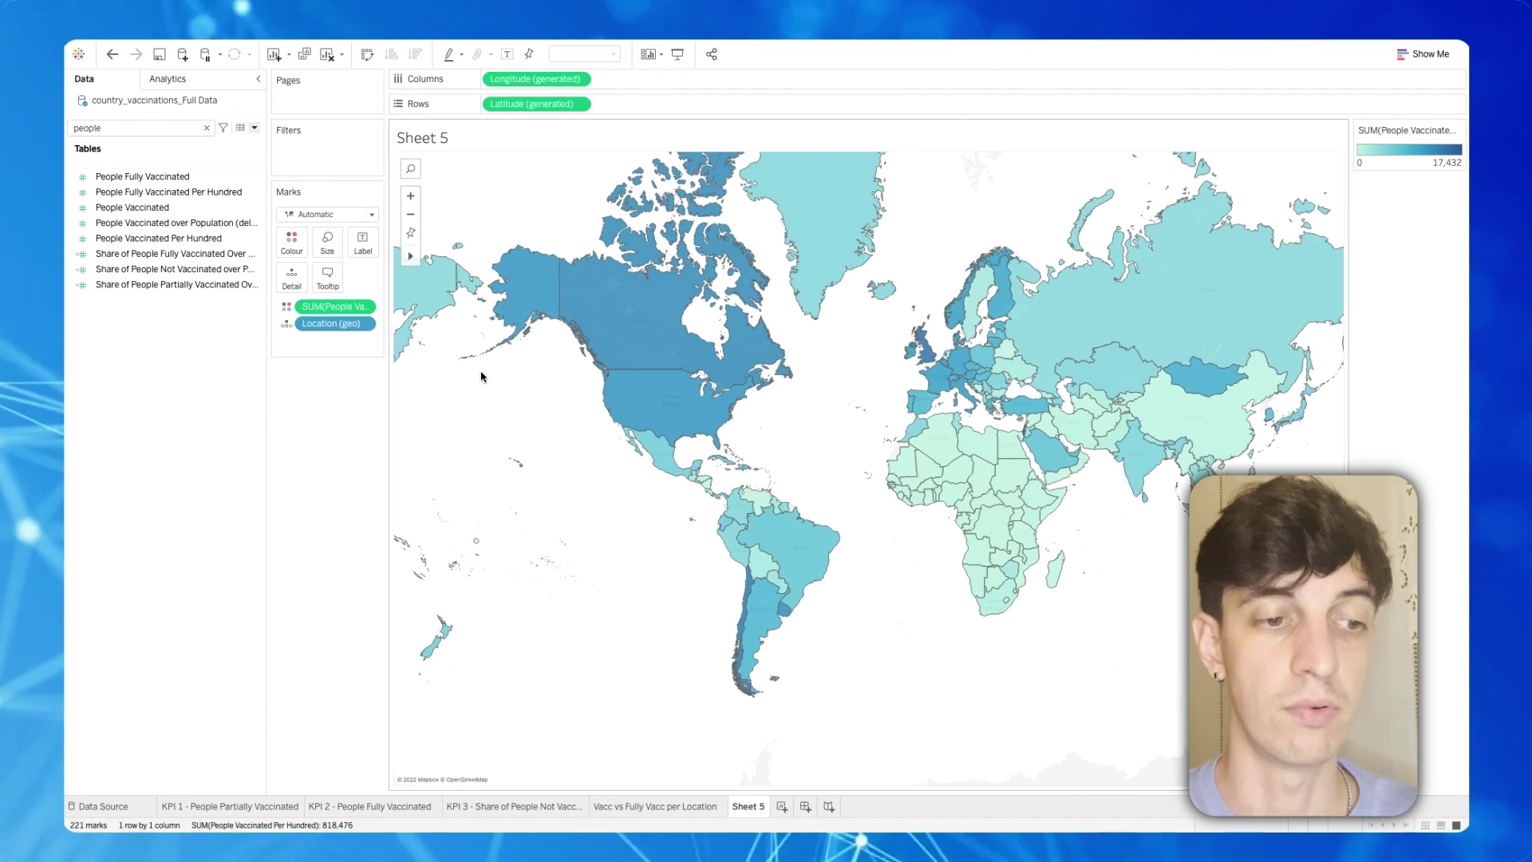
left_click(292, 242)
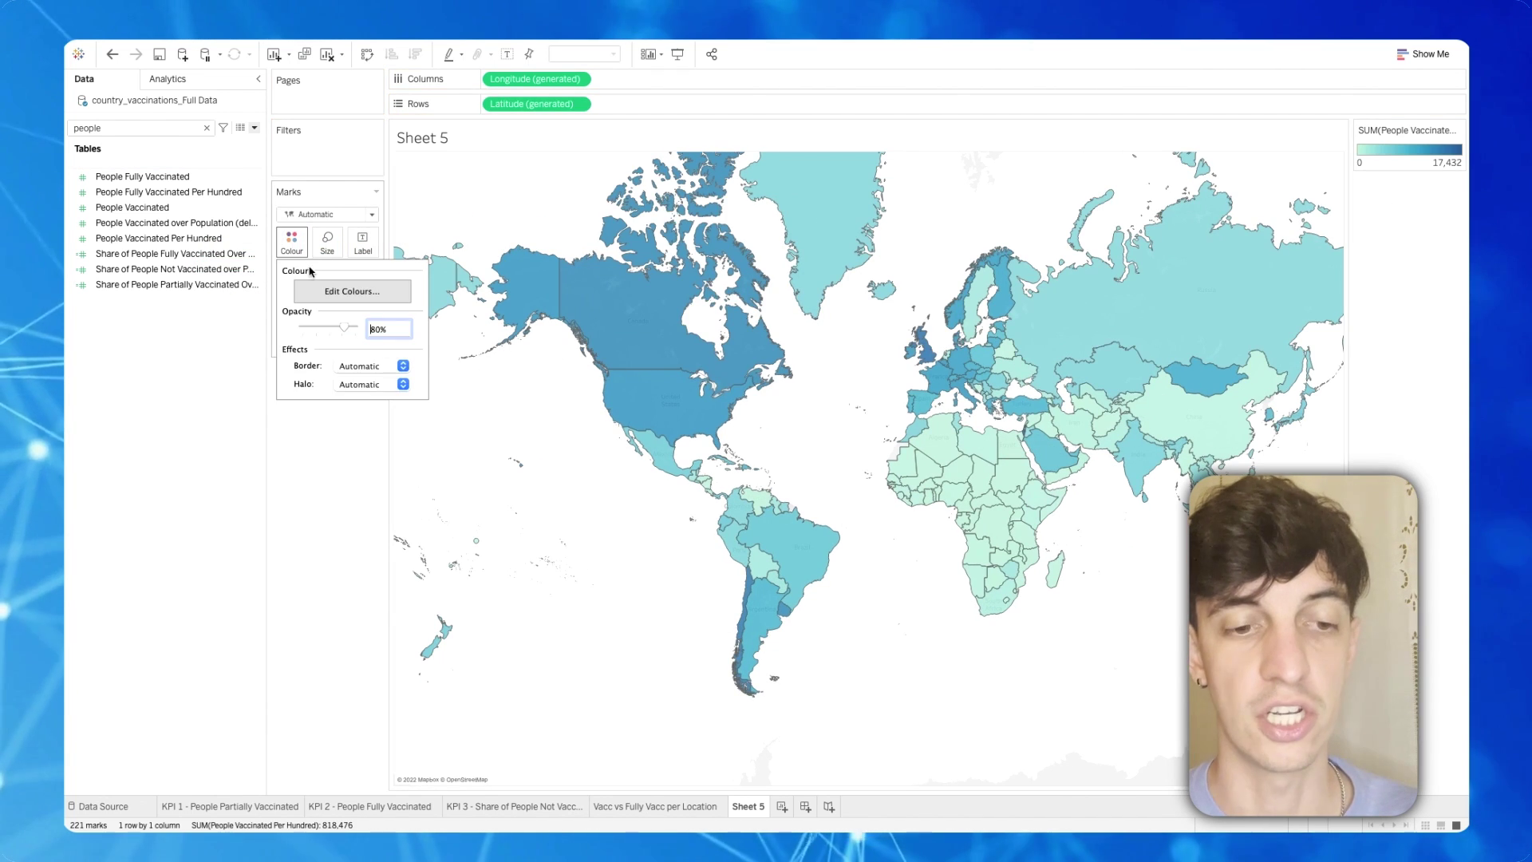
left_click(351, 291)
left_click(910, 380)
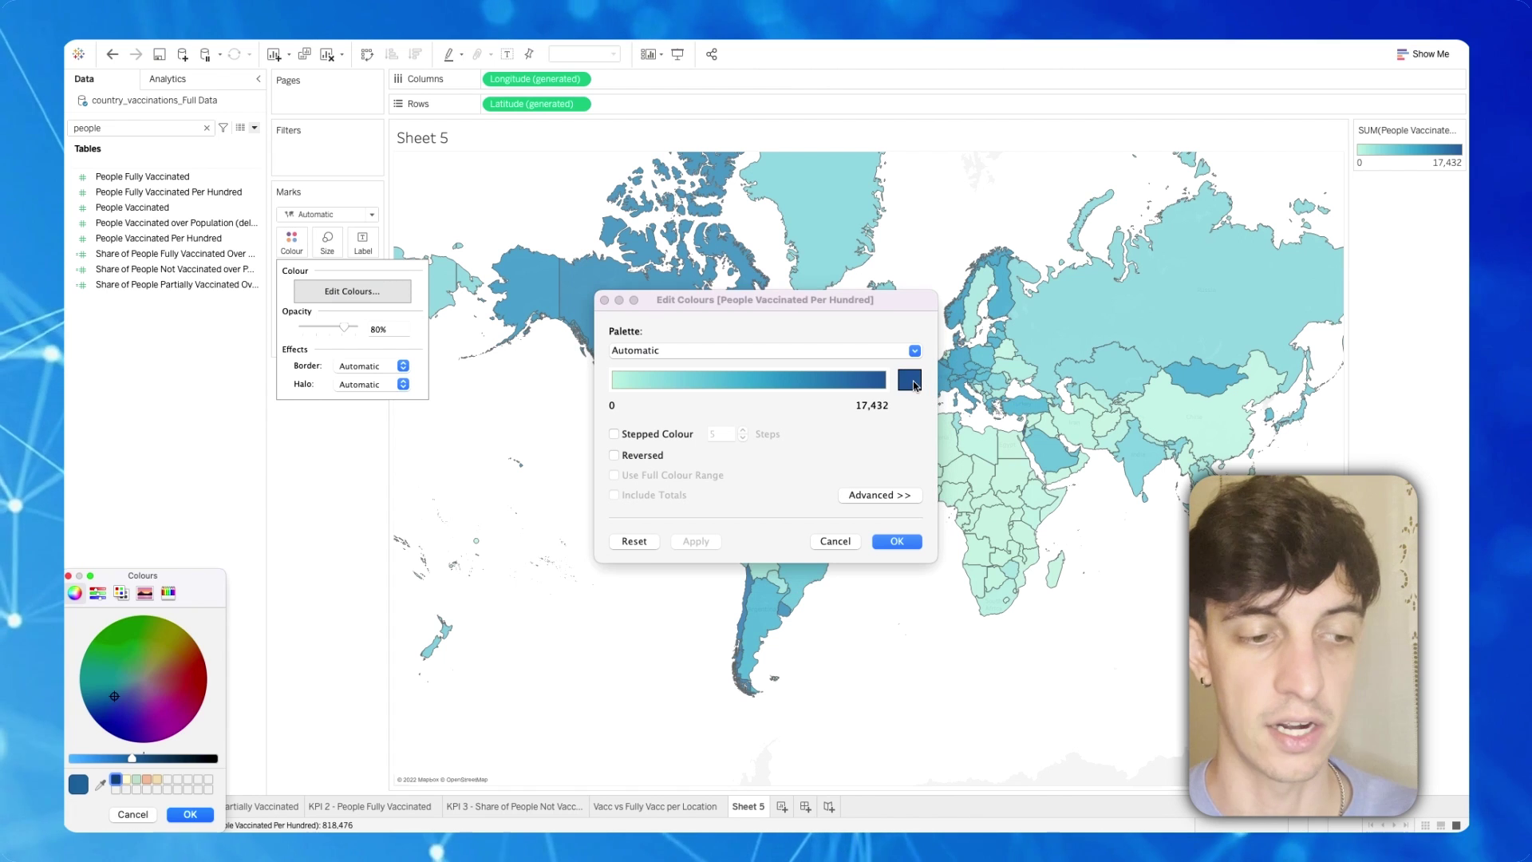
left_click_drag(133, 761, 179, 759)
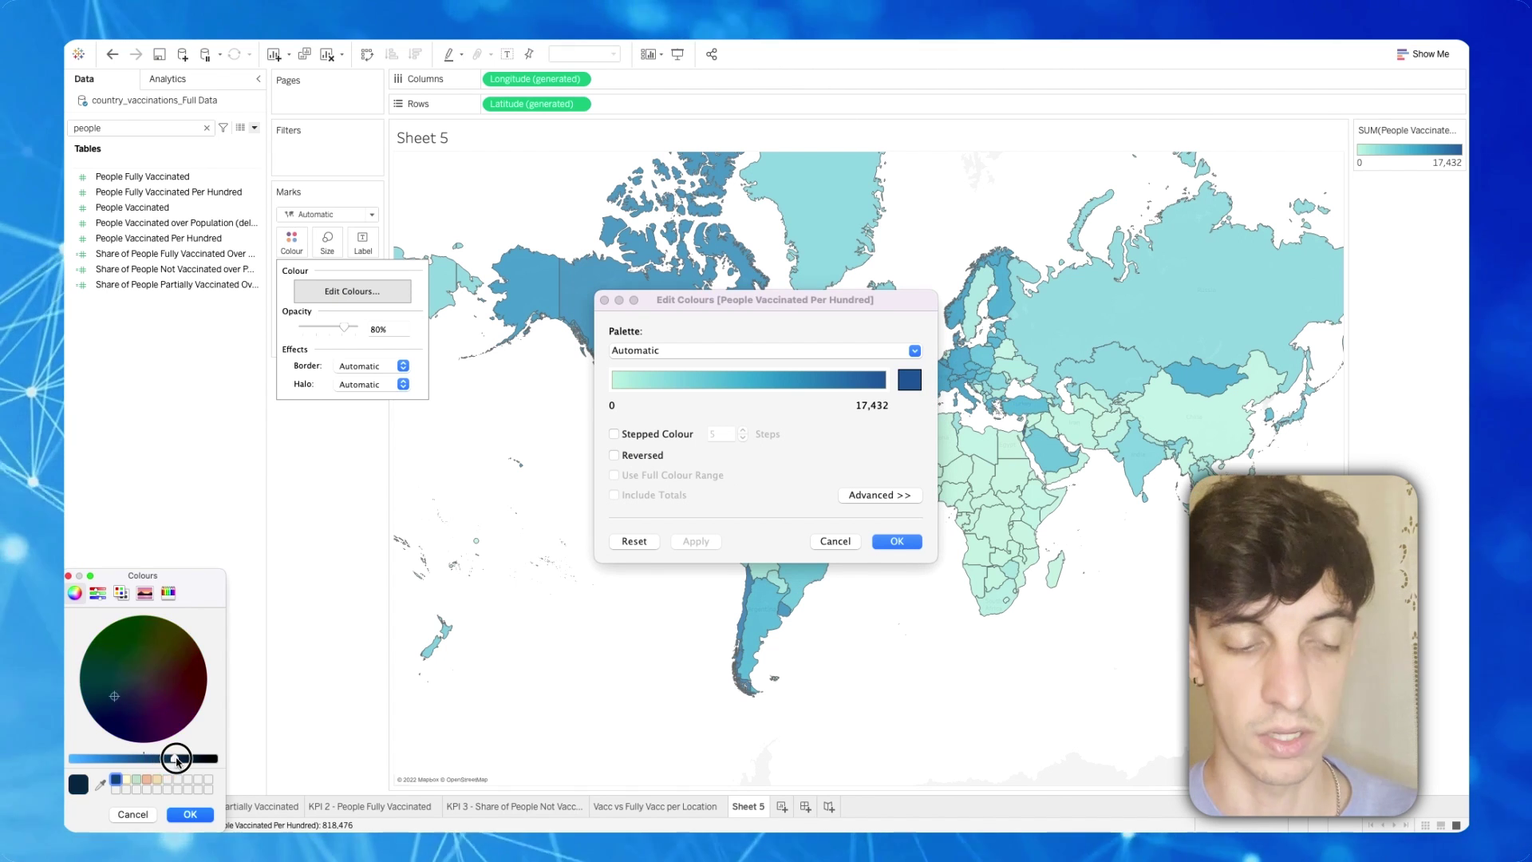
left_click(198, 814)
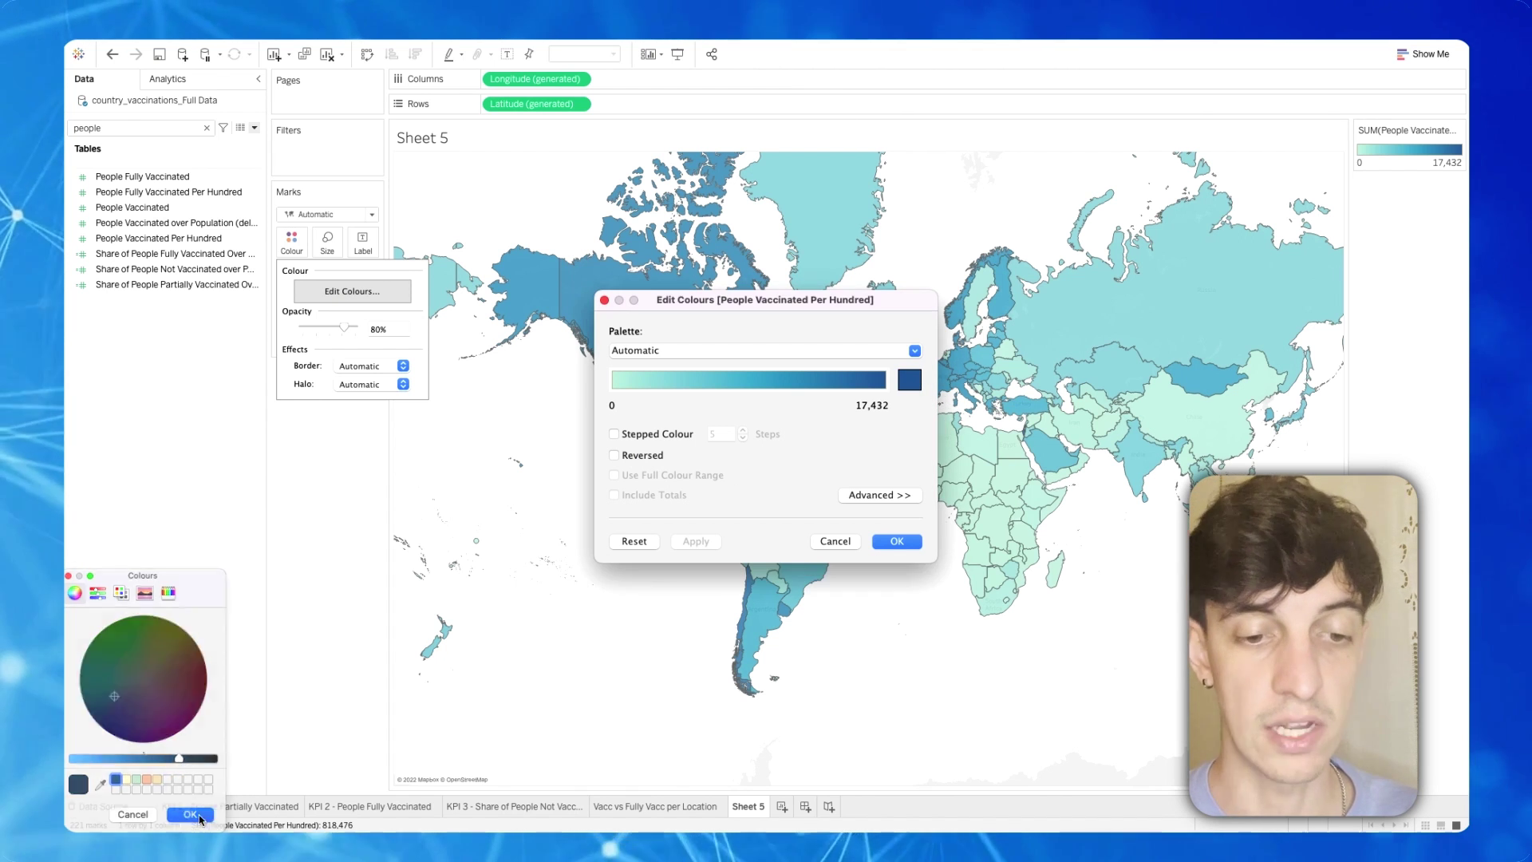
left_click(896, 542)
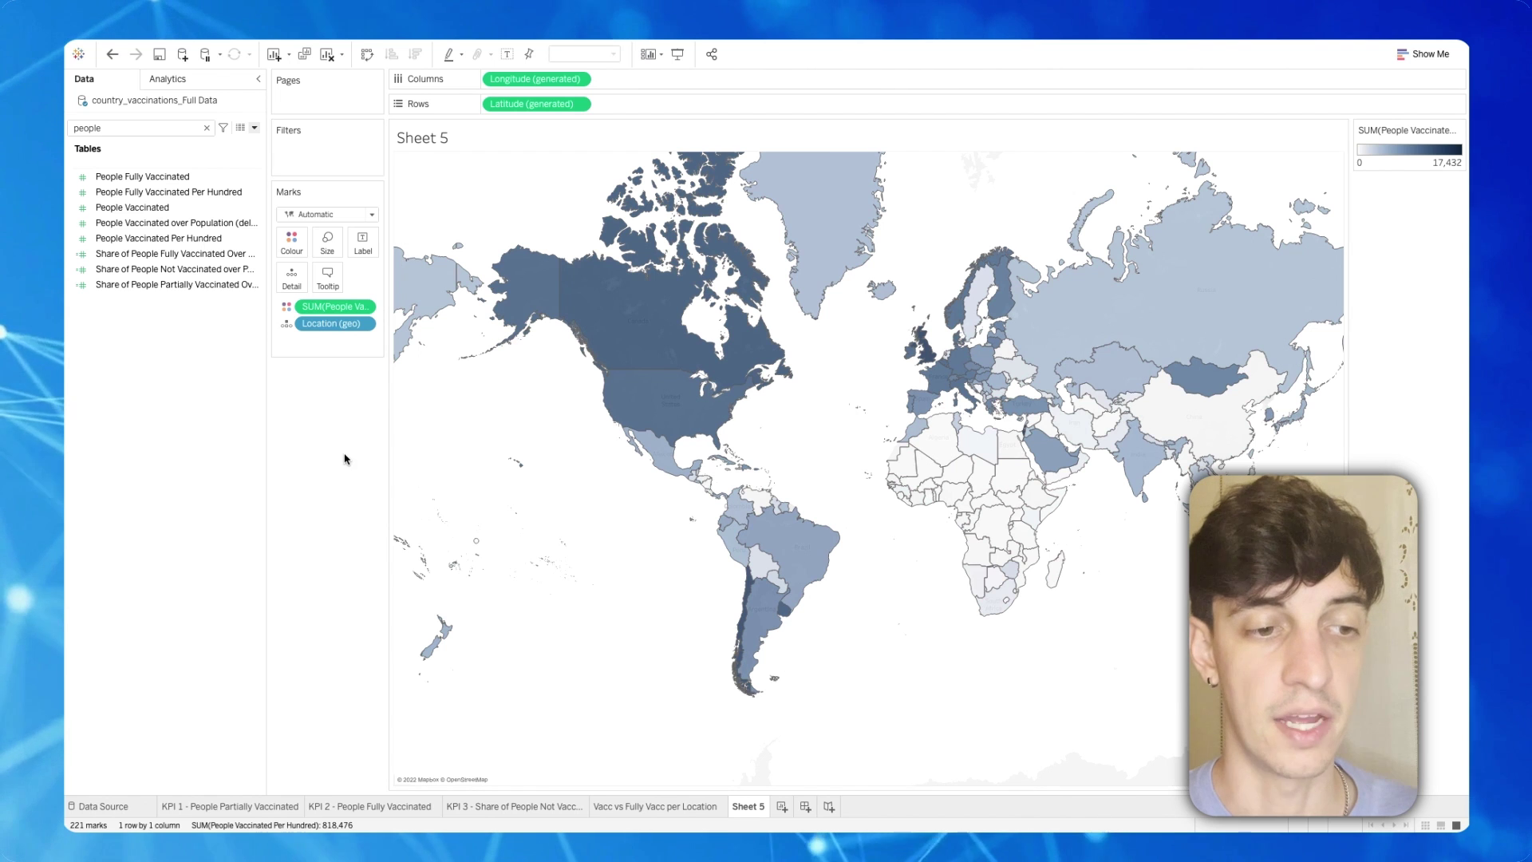
- Change the People Vaccinated Per Hundred aggregation from Sum to Maximum
left_click(362, 308)
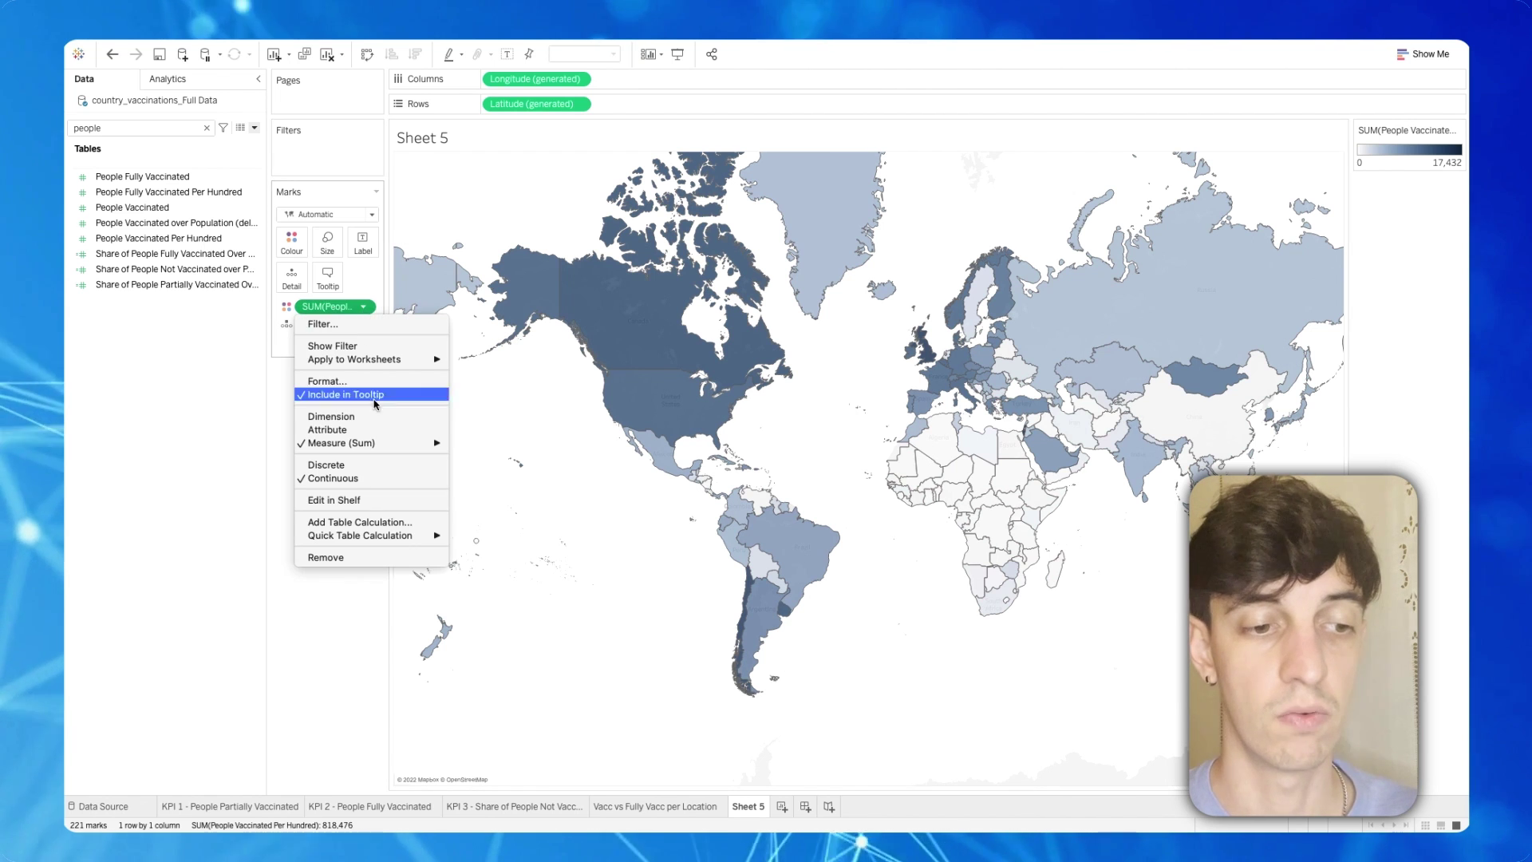
mouse_move(378, 443)
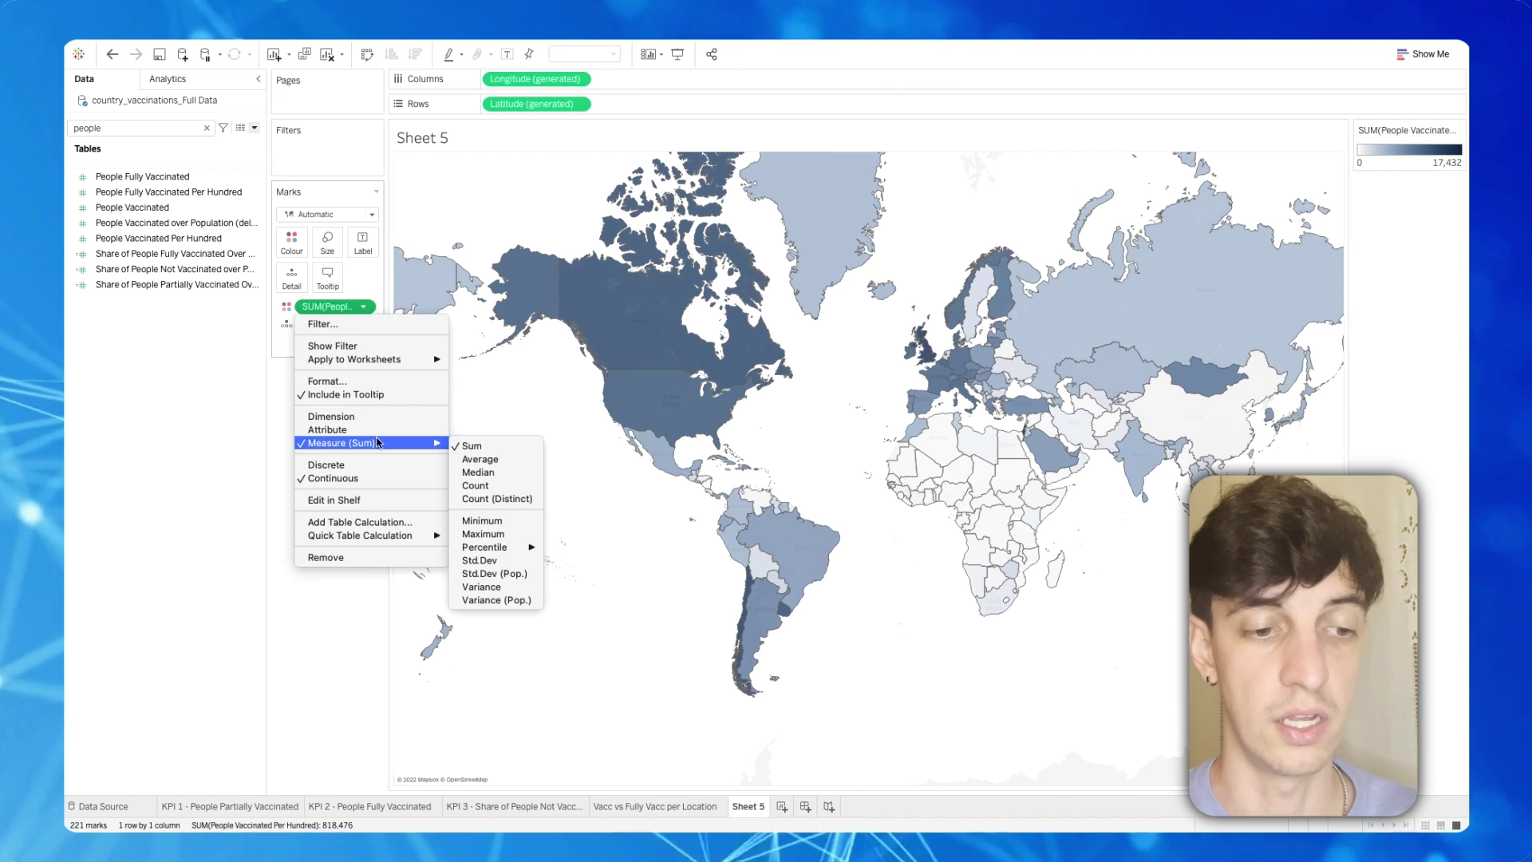
left_click(482, 534)
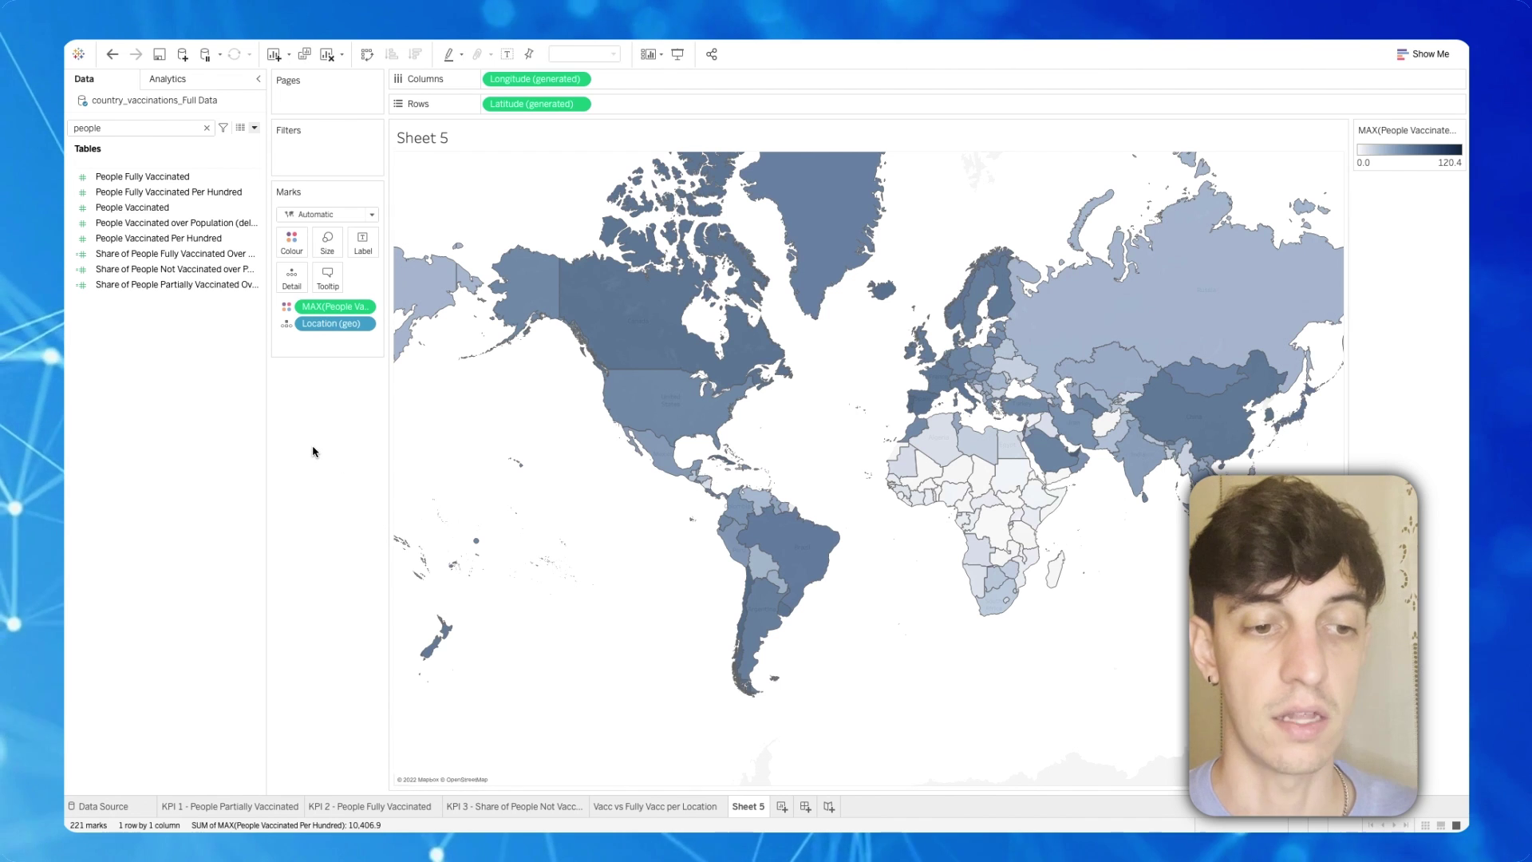
- Replace the map tooltip with the prepared one-dose share wording, centred
left_click(328, 276)
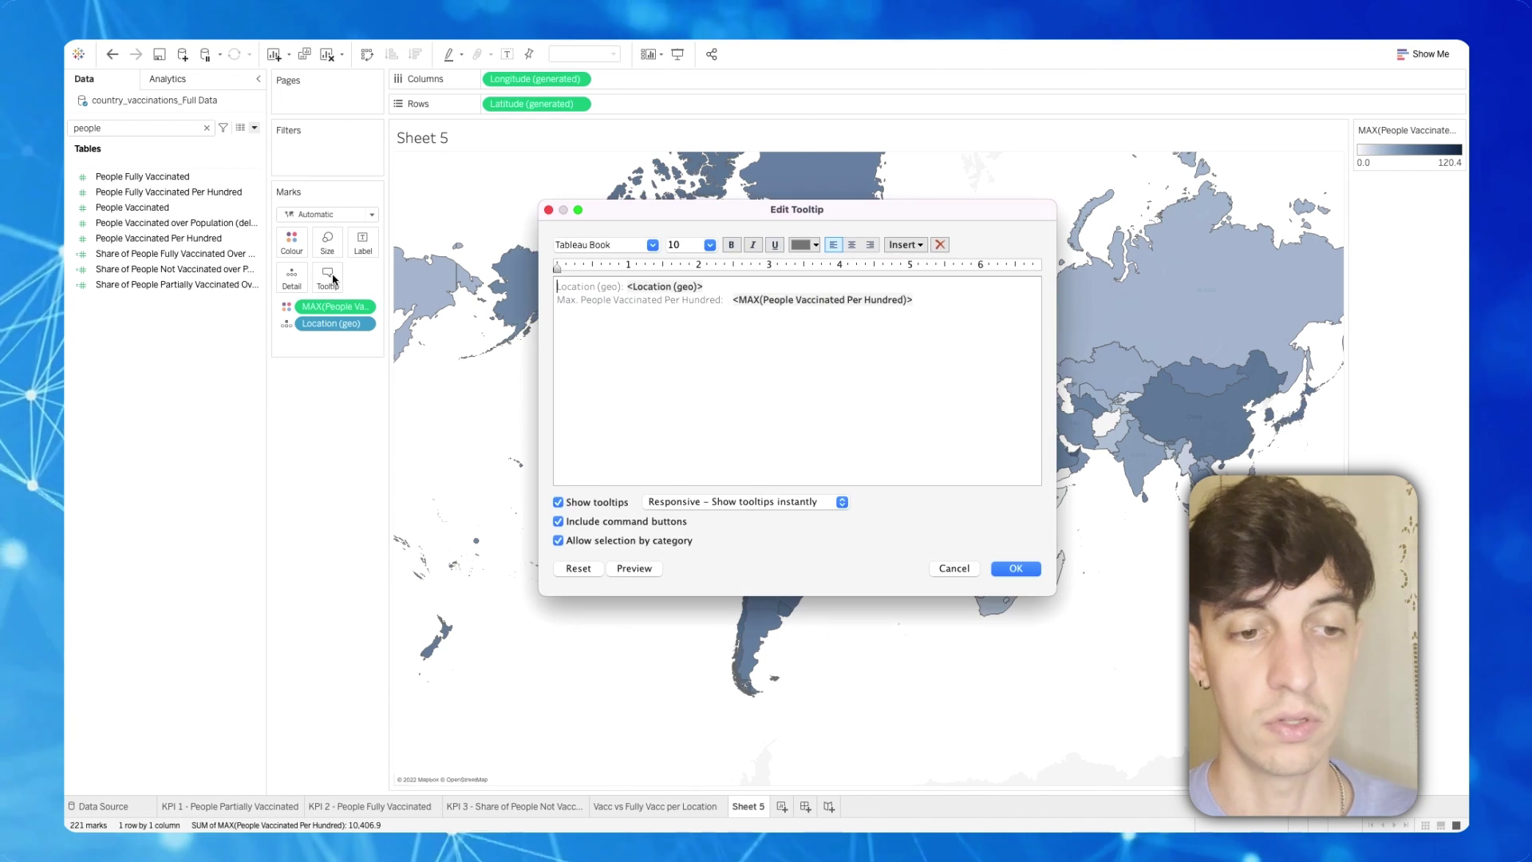
left_click_drag(752, 424, 550, 286)
type("<Location (geo)>  Share of People with at least one dose against COVID-19:\t<MAX(People Vaccinated Per Hundred)>%")
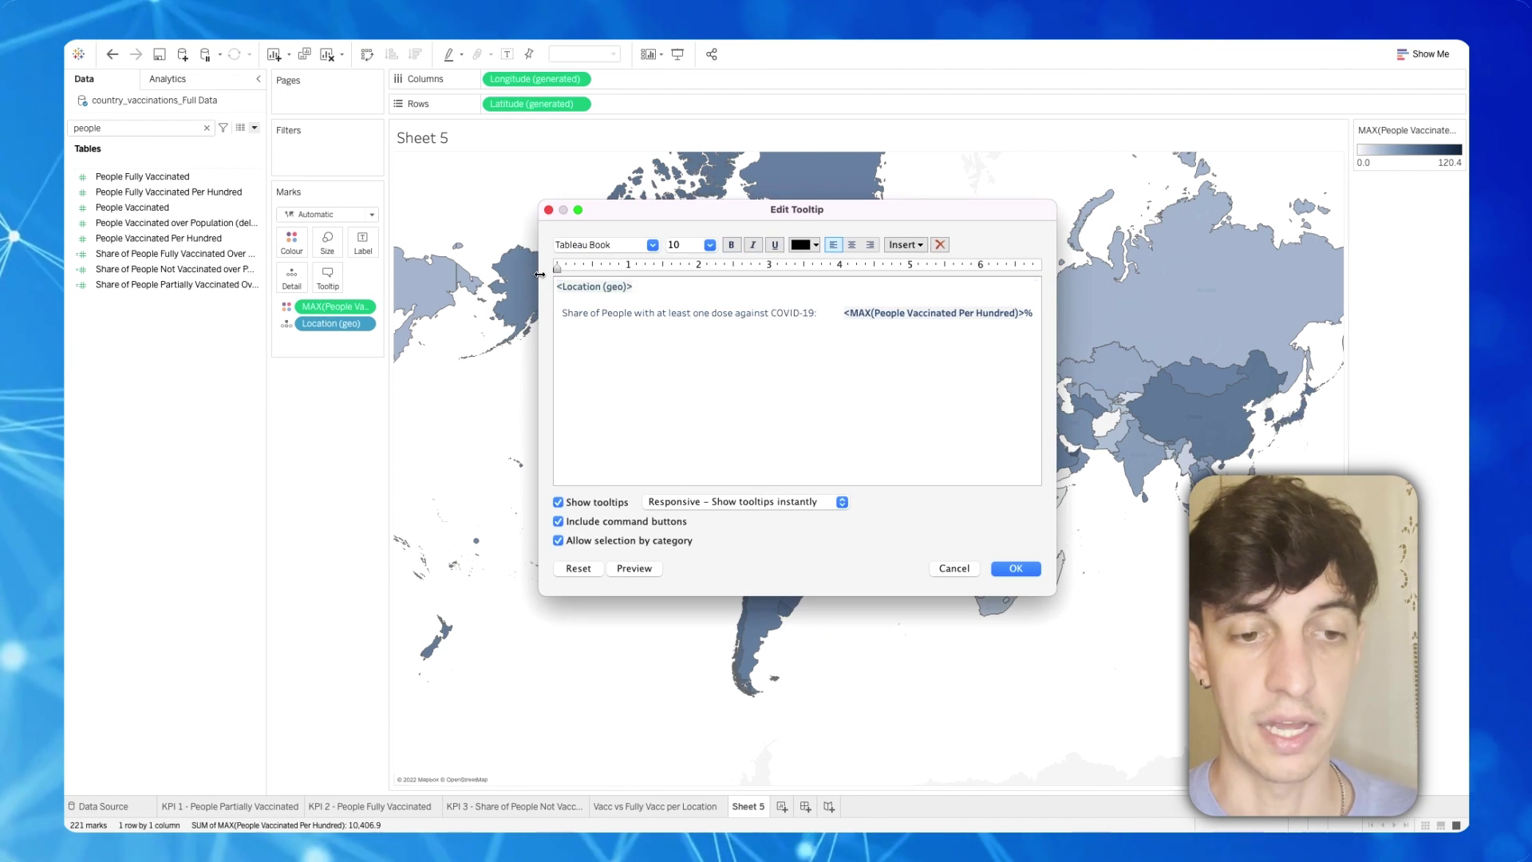
left_click_drag(664, 331, 533, 272)
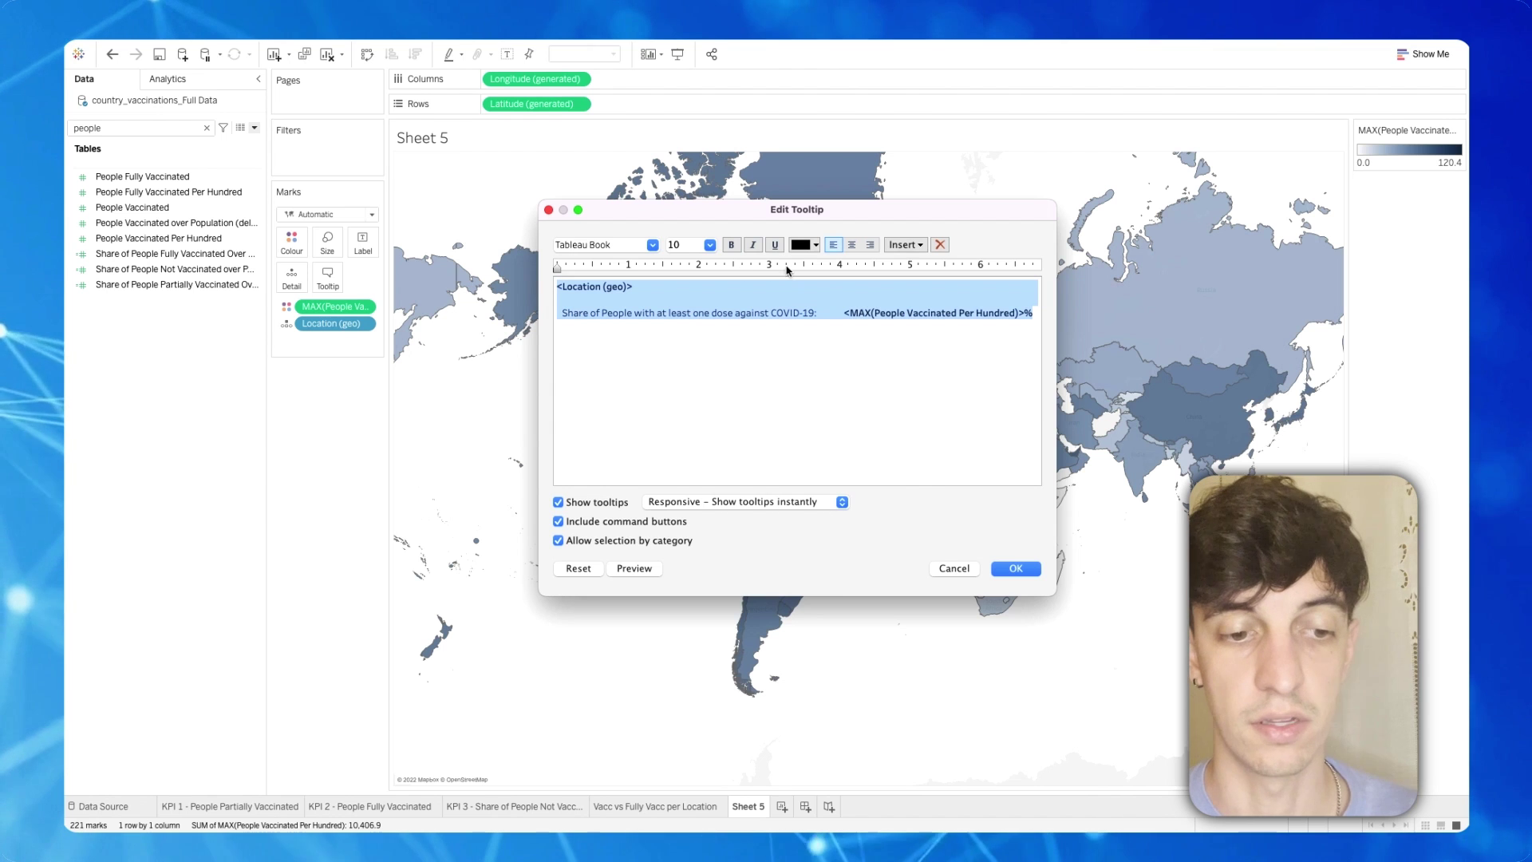
left_click(850, 251)
mouse_move(645, 570)
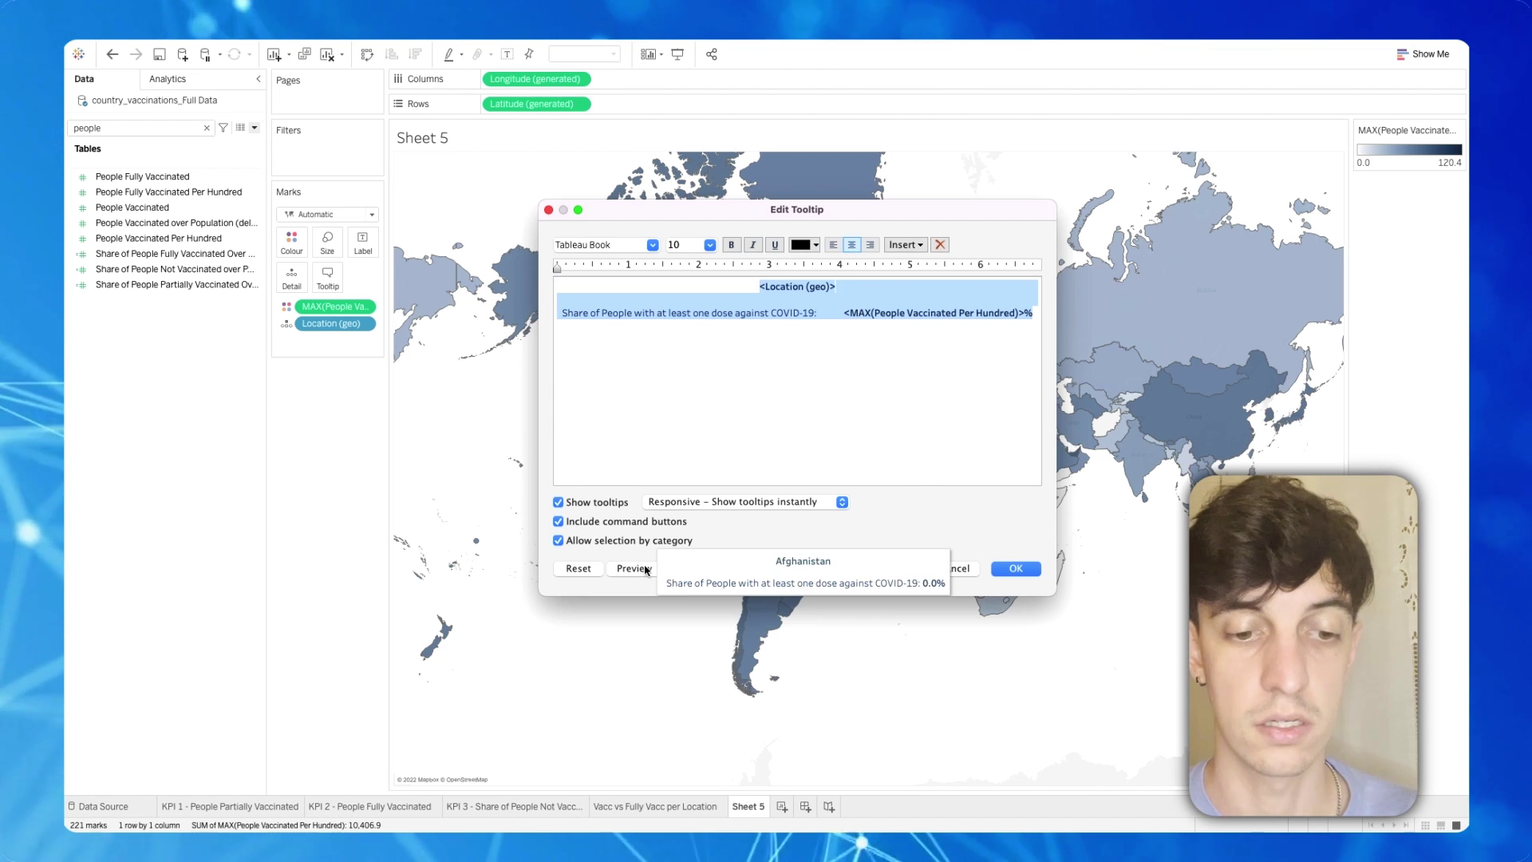
left_click(1011, 568)
- Rename Sheet 5 to 'Vaccination per Hundred - Map' and add a new worksheet
right_click(745, 806)
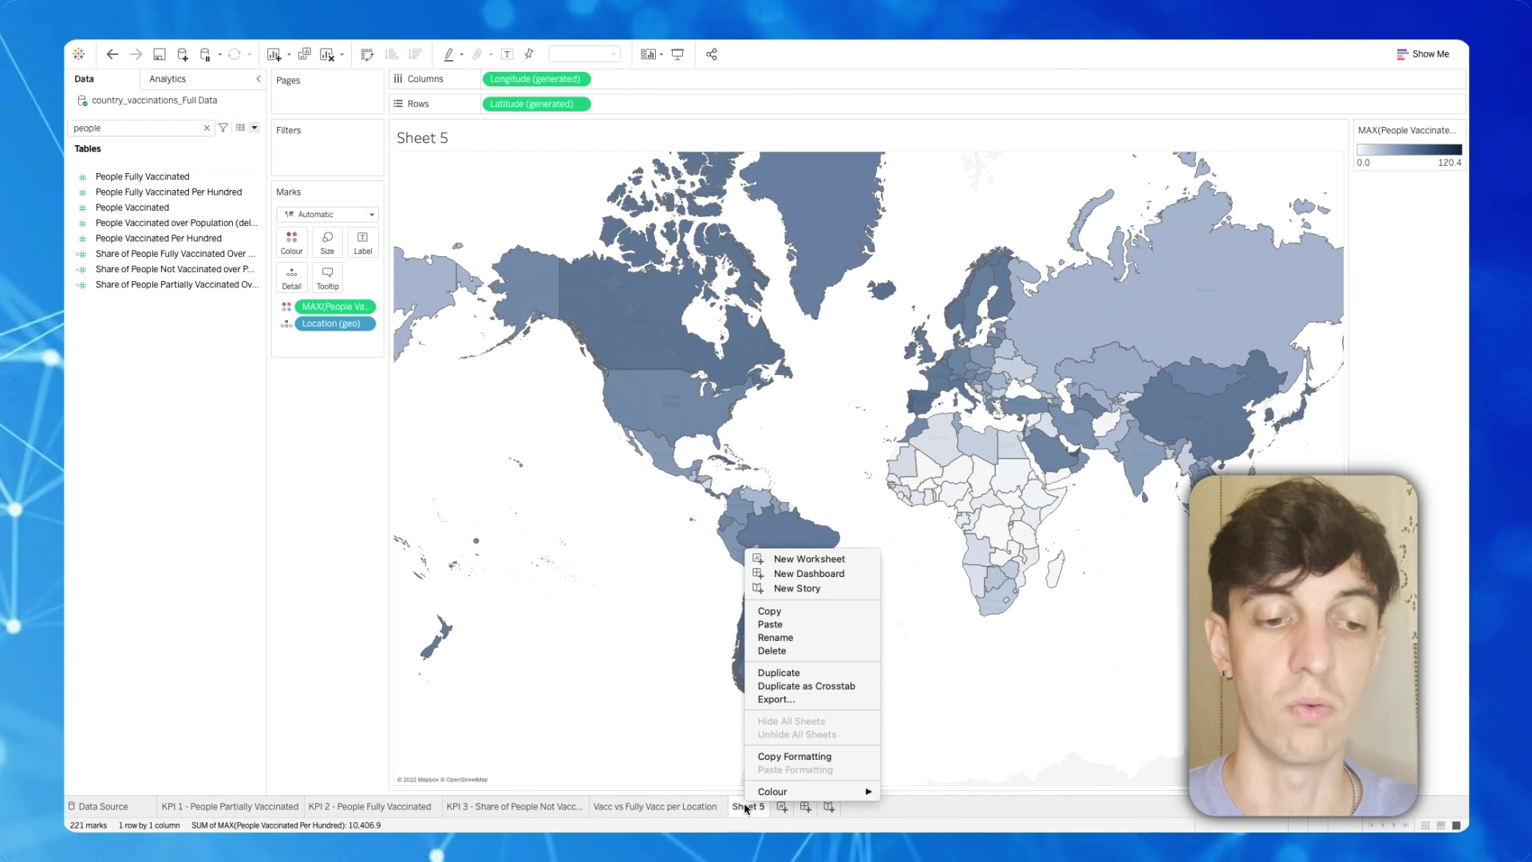
left_click(800, 638)
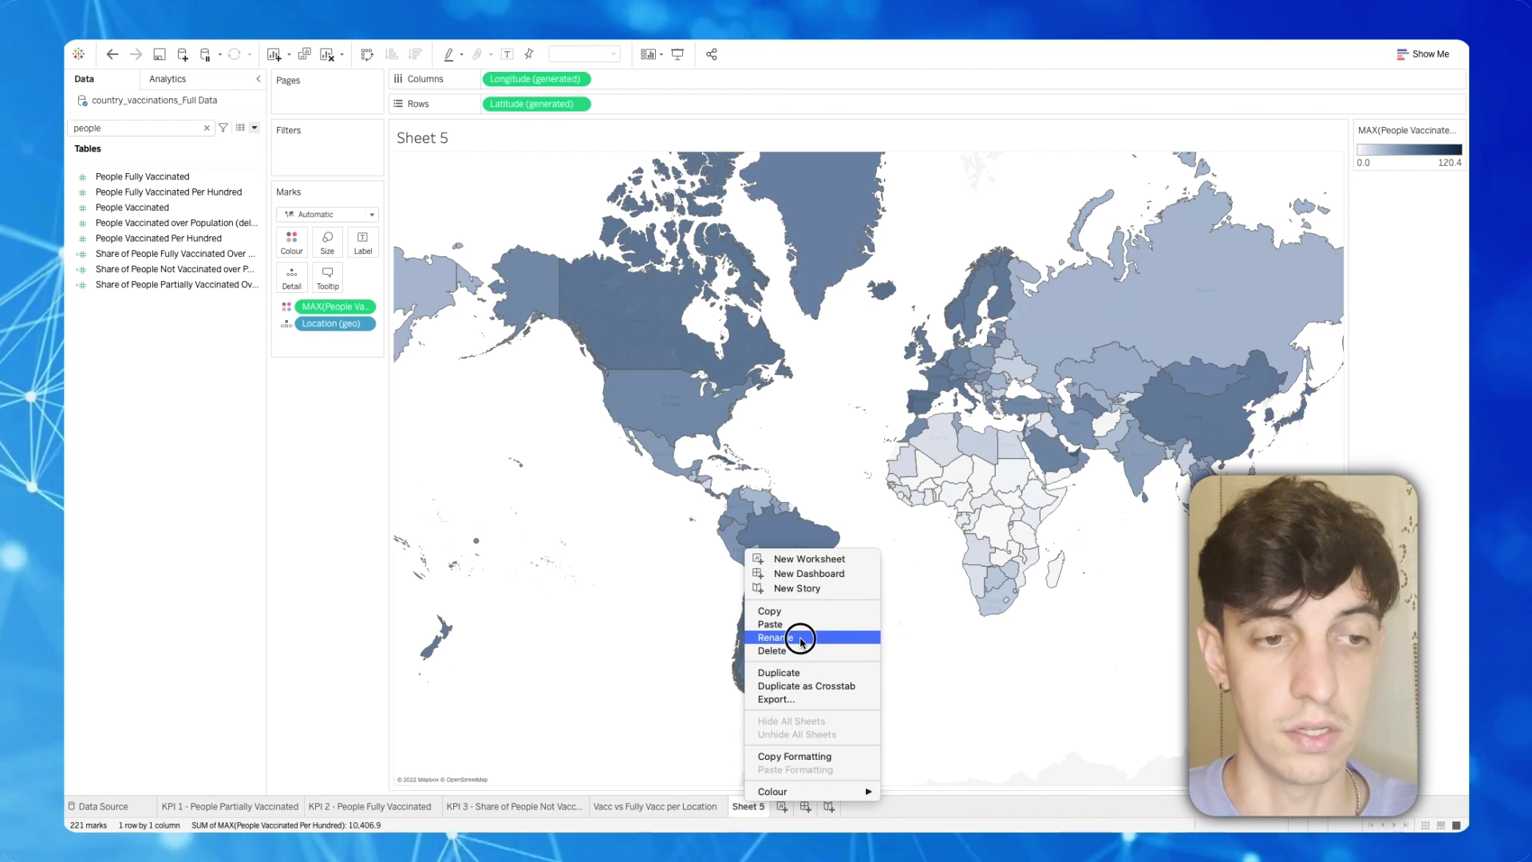
type("Va")
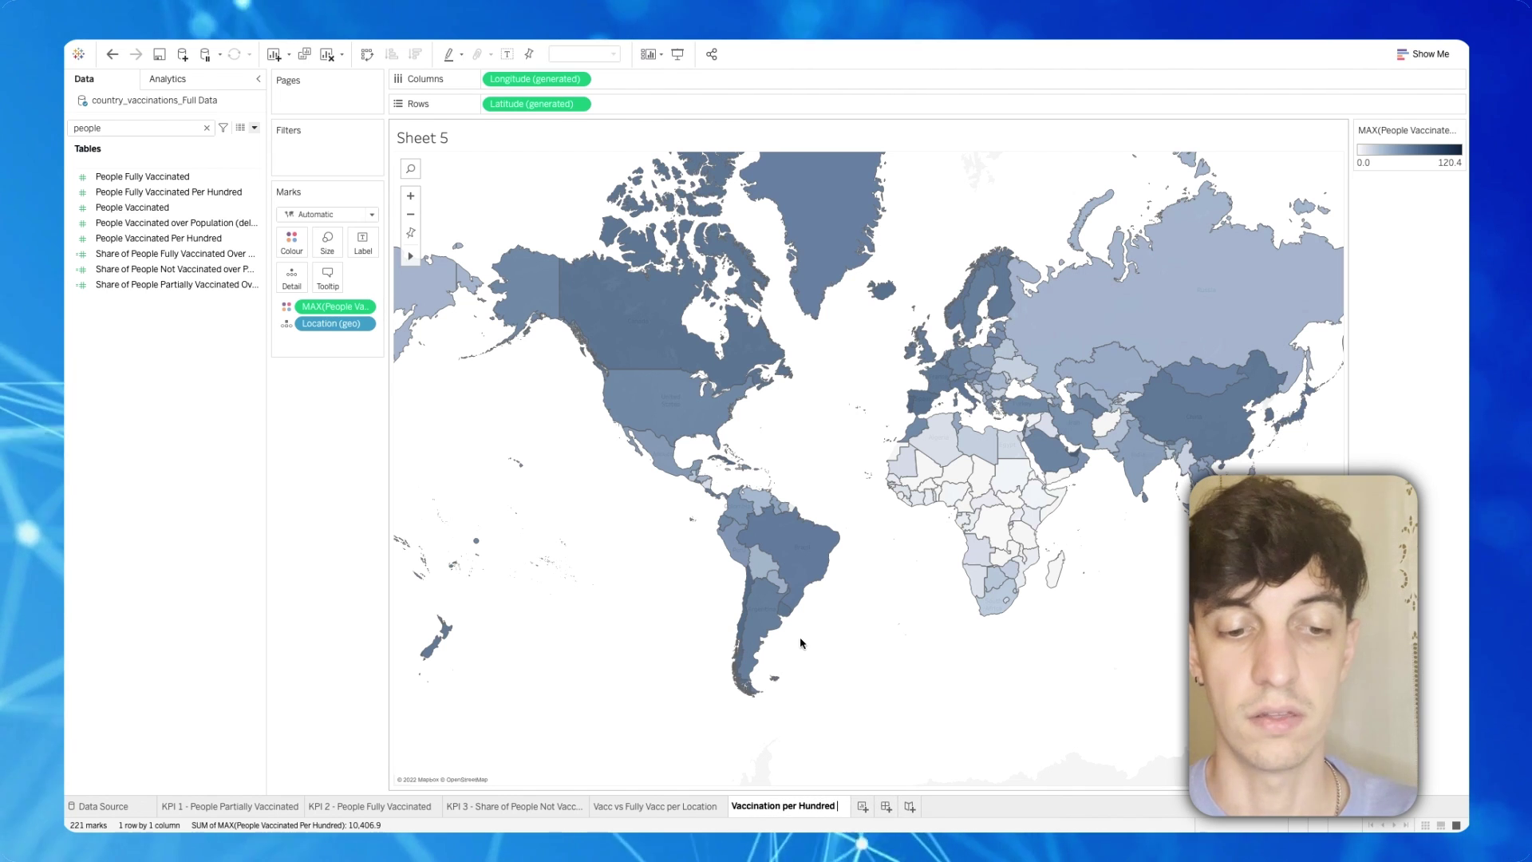
type("ccination per Hundred")
type("- Map")
key("Return")
key("ctrl+m")
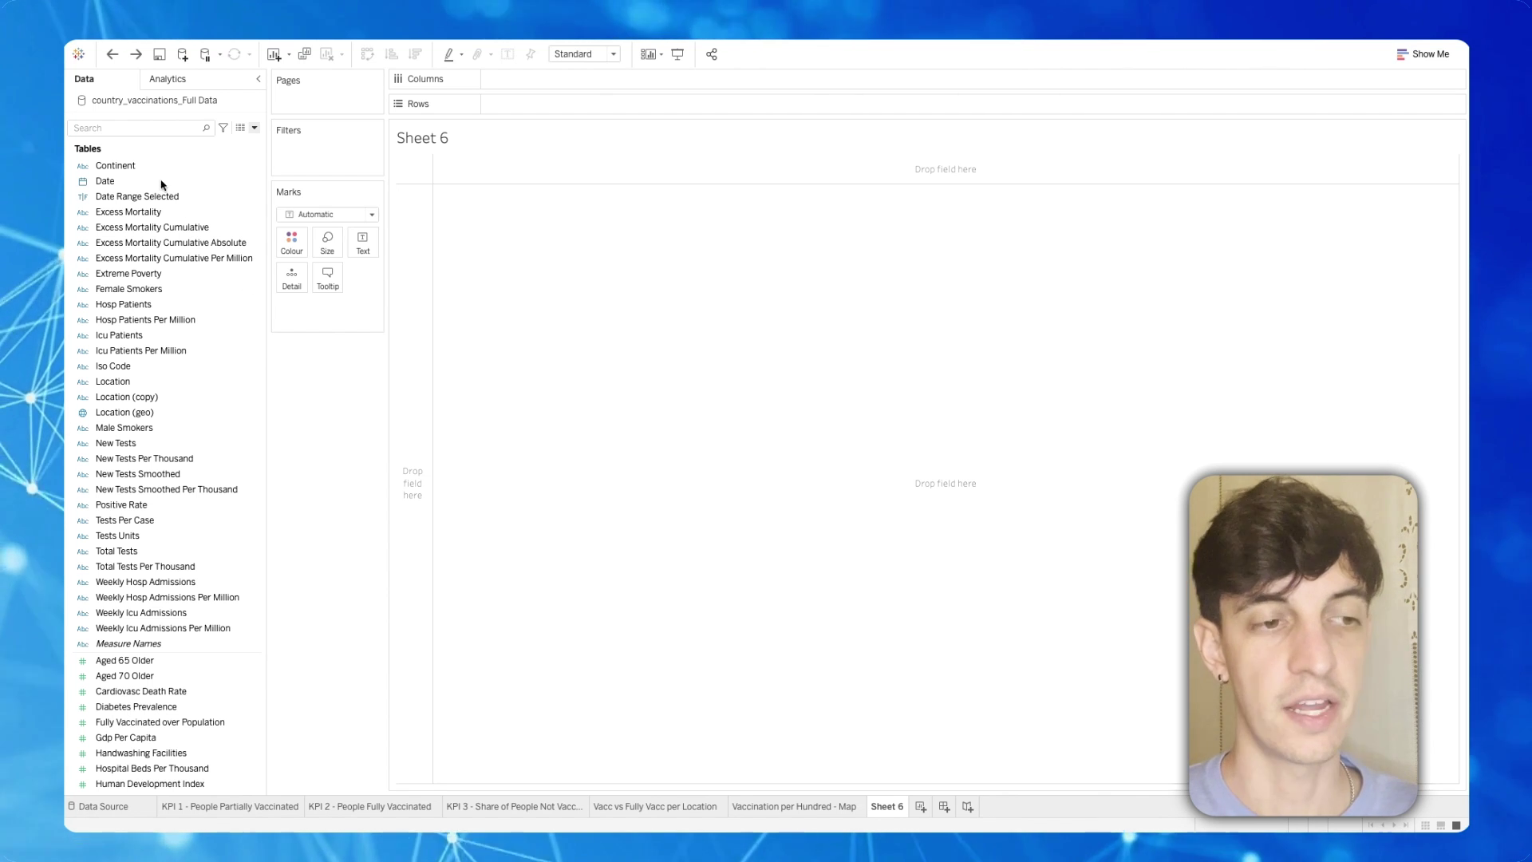
- Put MAX(Gdp Per Capita) on Columns
left_click(132, 129)
type("gdp")
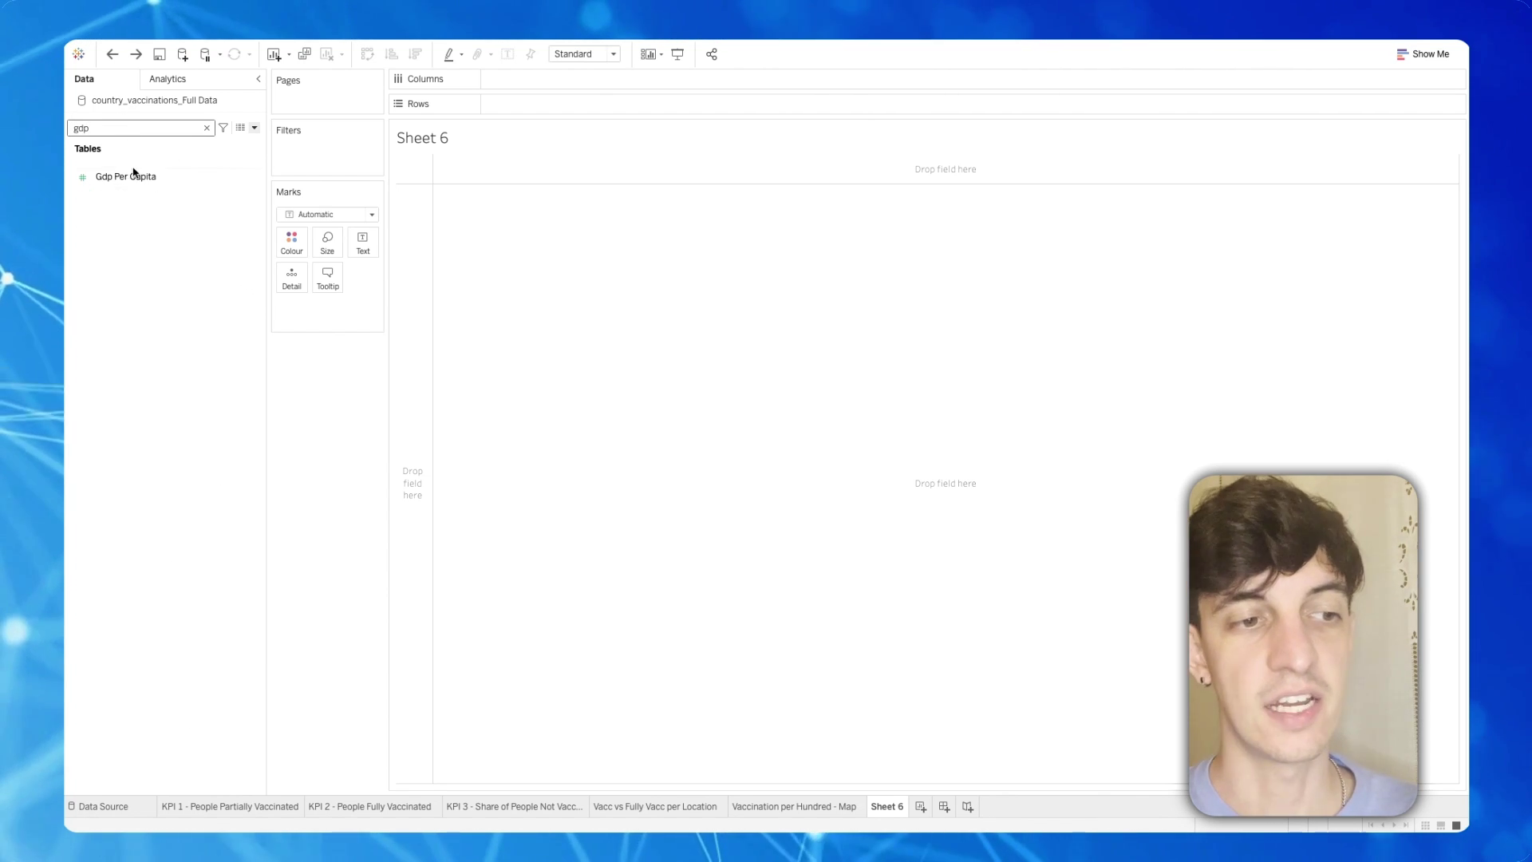
left_click_drag(133, 171, 553, 77)
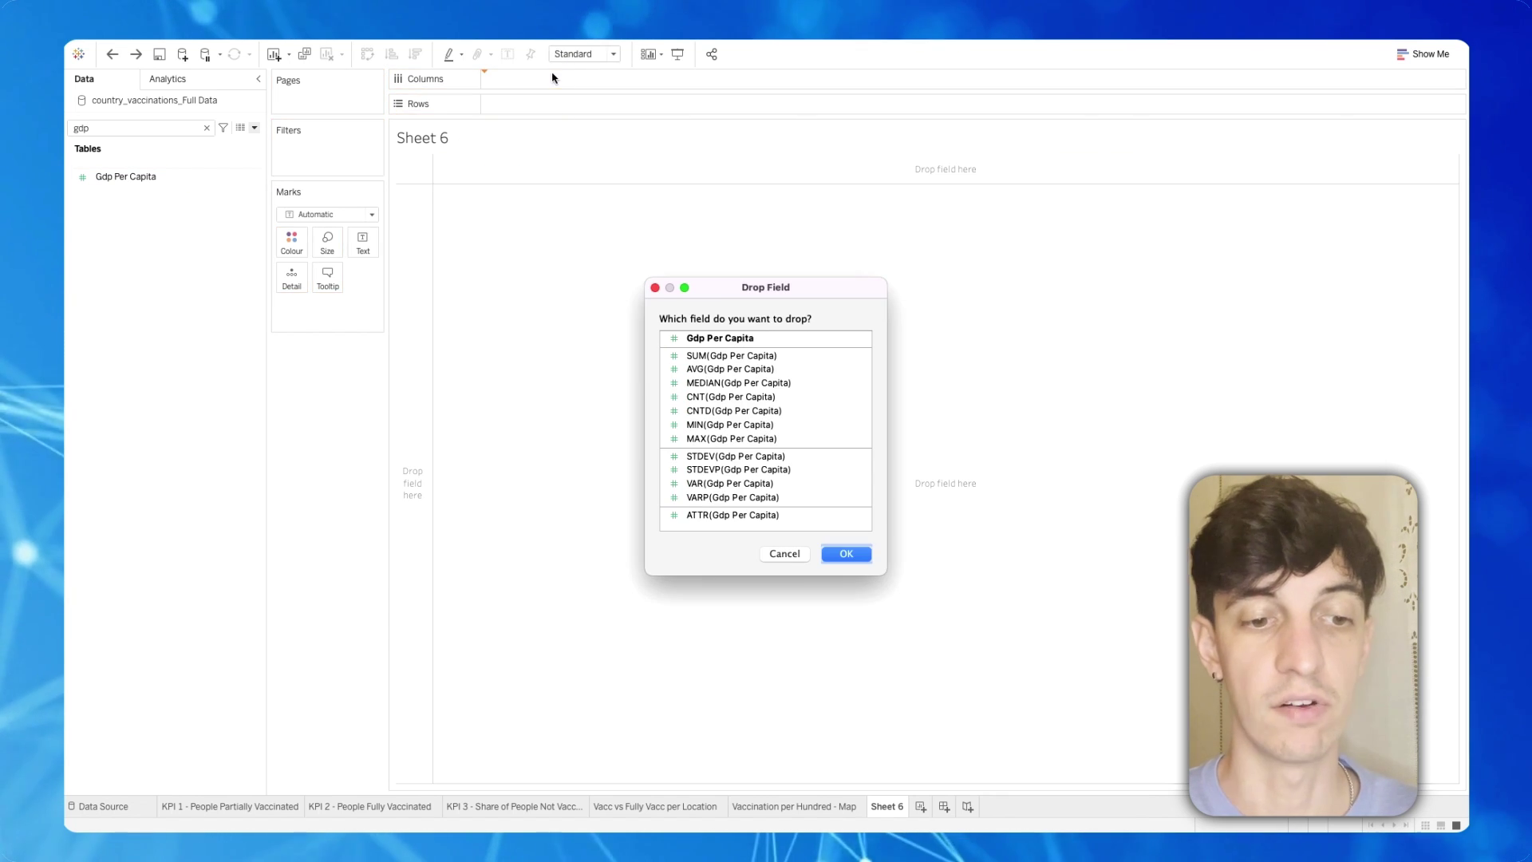
left_click(698, 438)
left_click(830, 556)
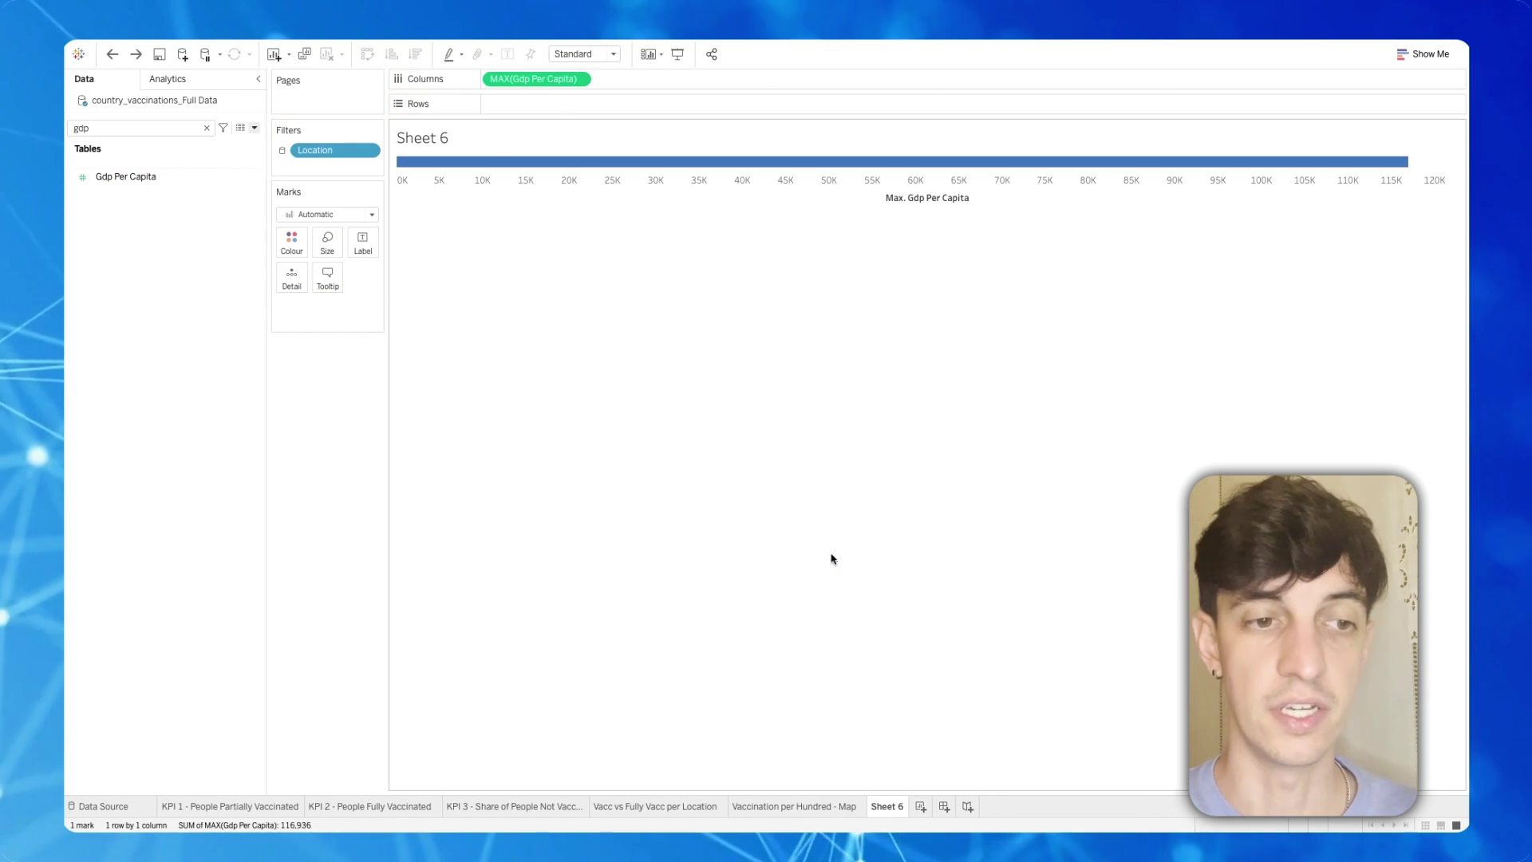
- Put MAX(People Vaccinated Per Hundred) on Rows
left_click(206, 128)
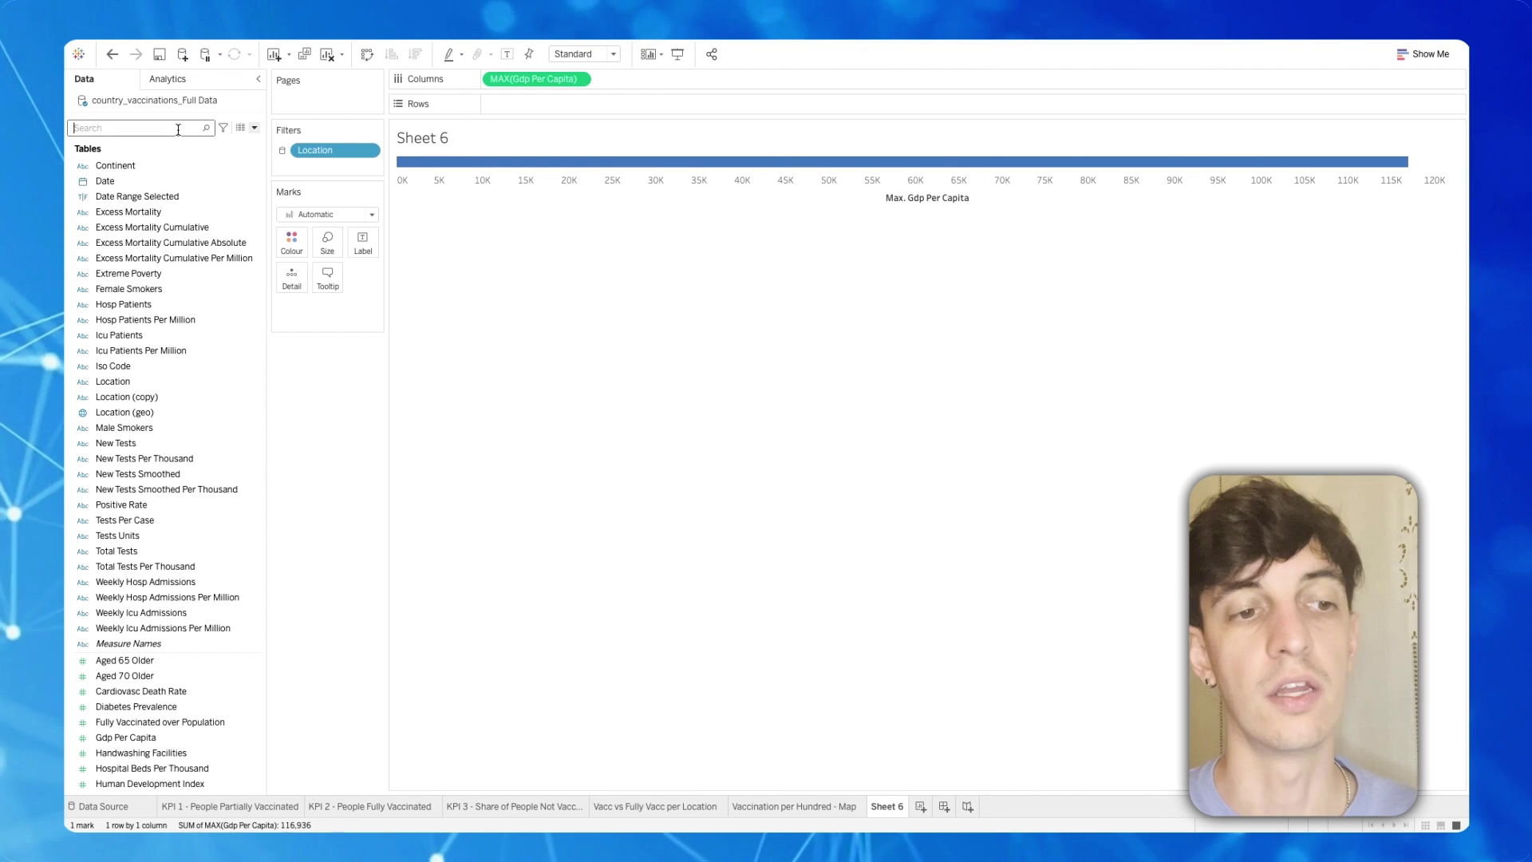
type("people")
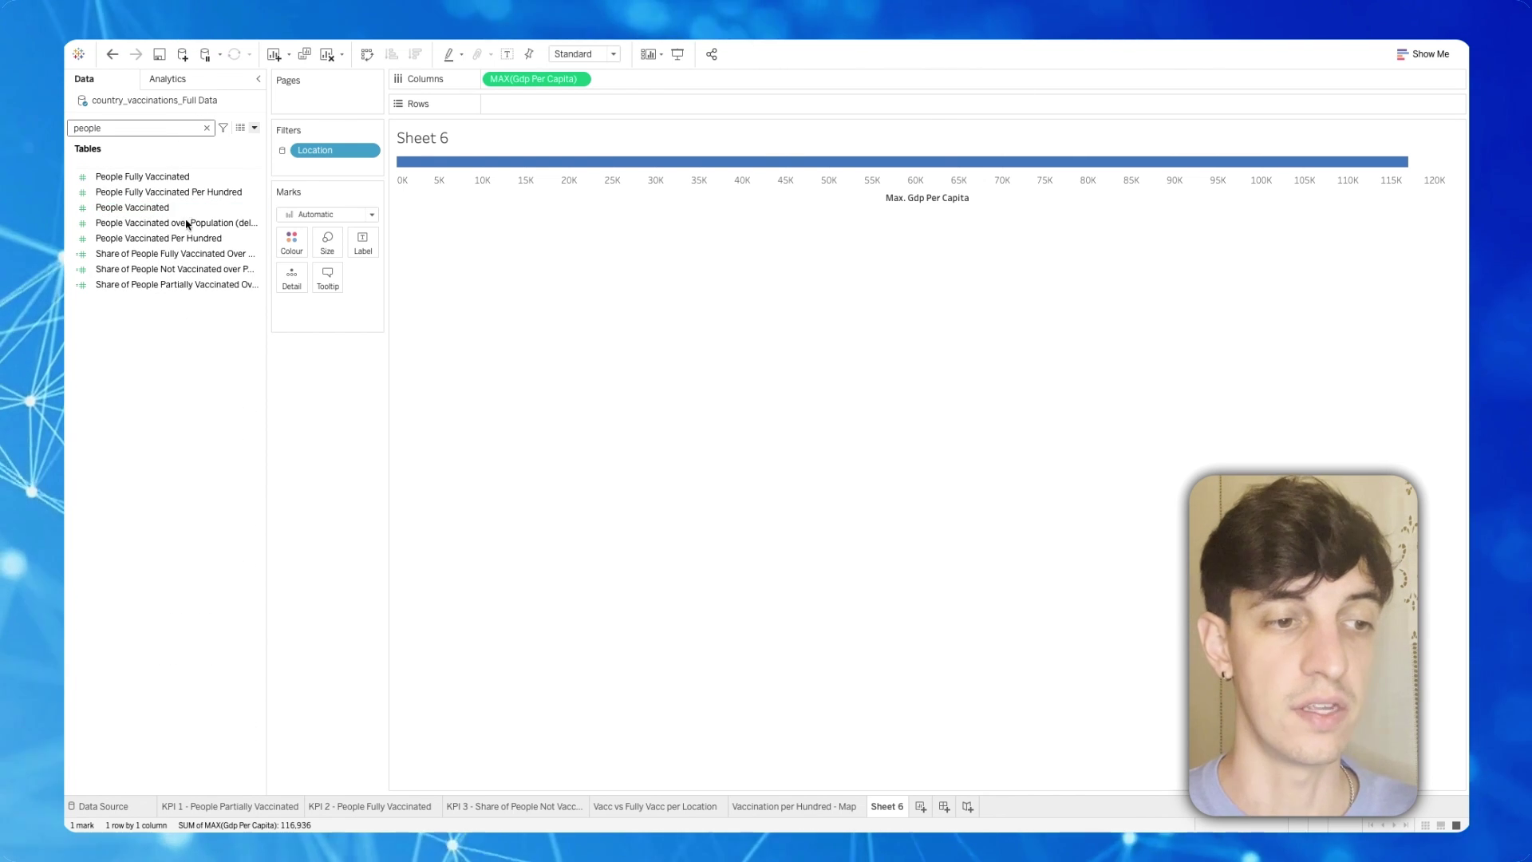
left_click_drag(157, 238, 564, 104)
left_click(715, 439)
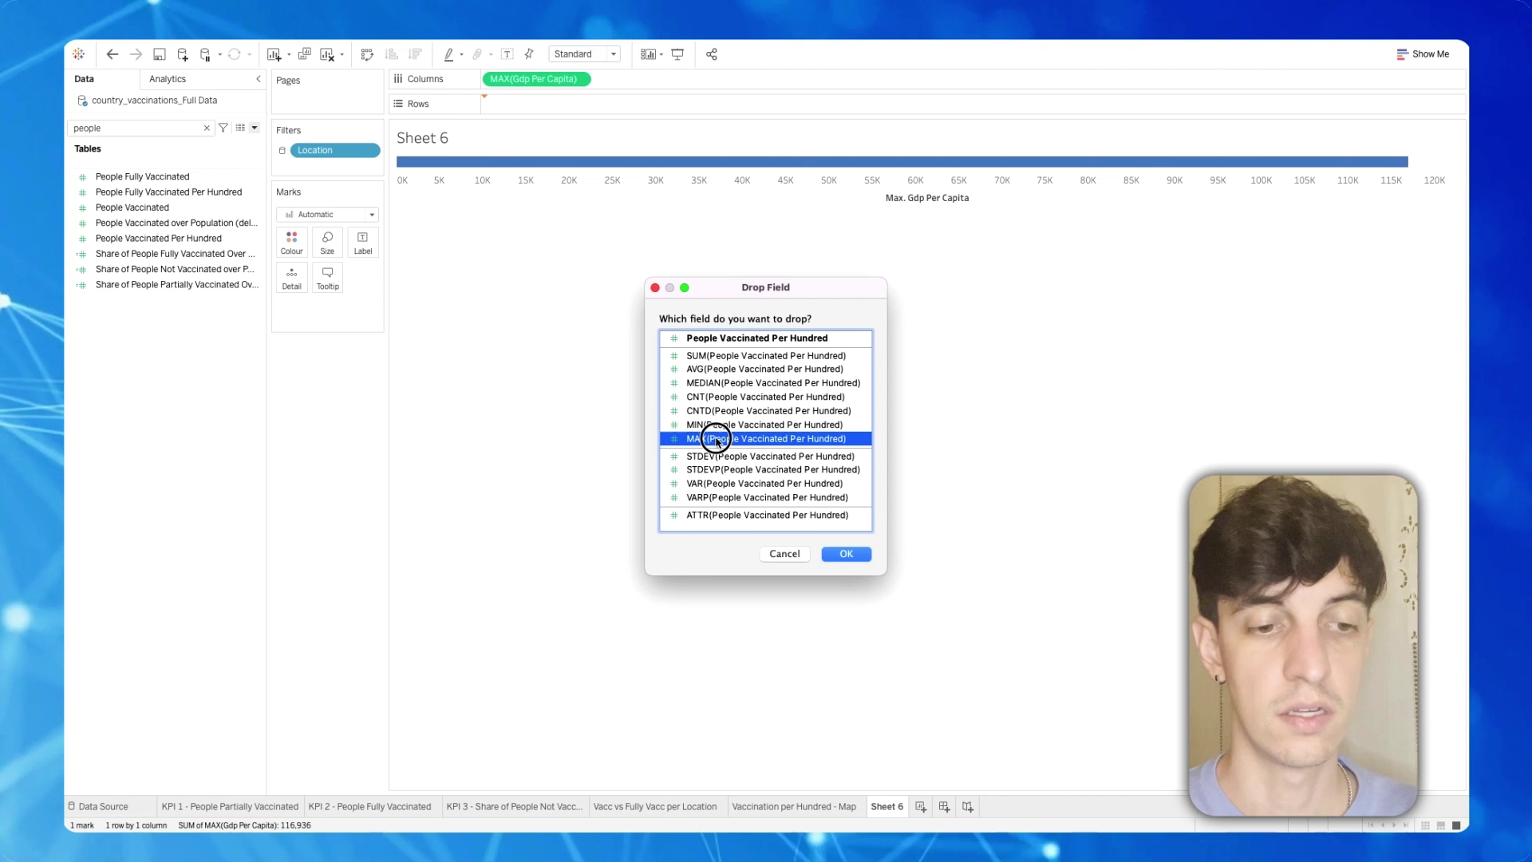
left_click(832, 556)
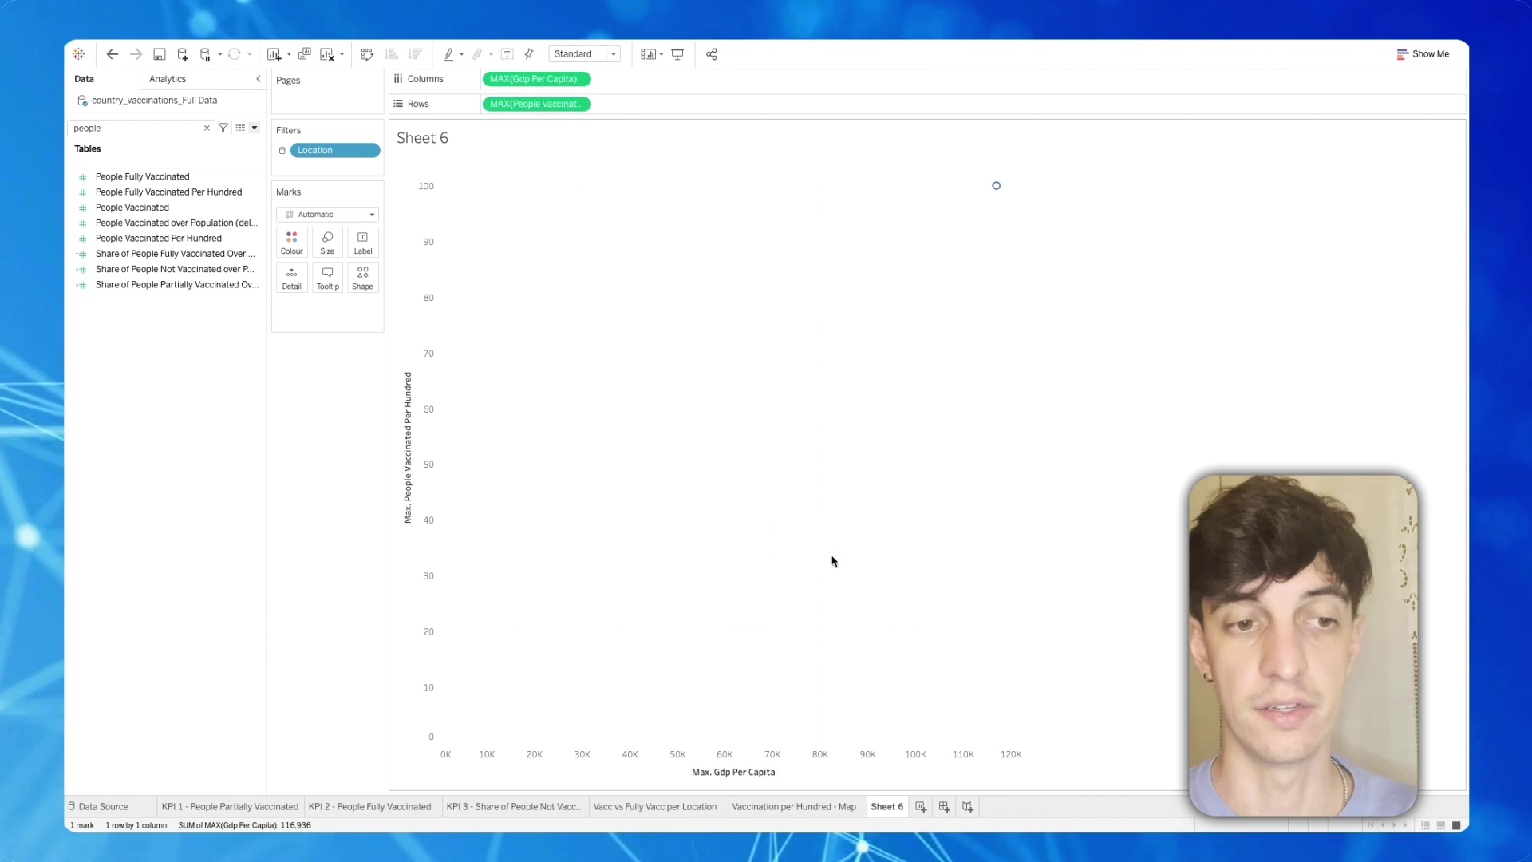
- Add Location to Detail so each country becomes its own scatter point
left_click(208, 131)
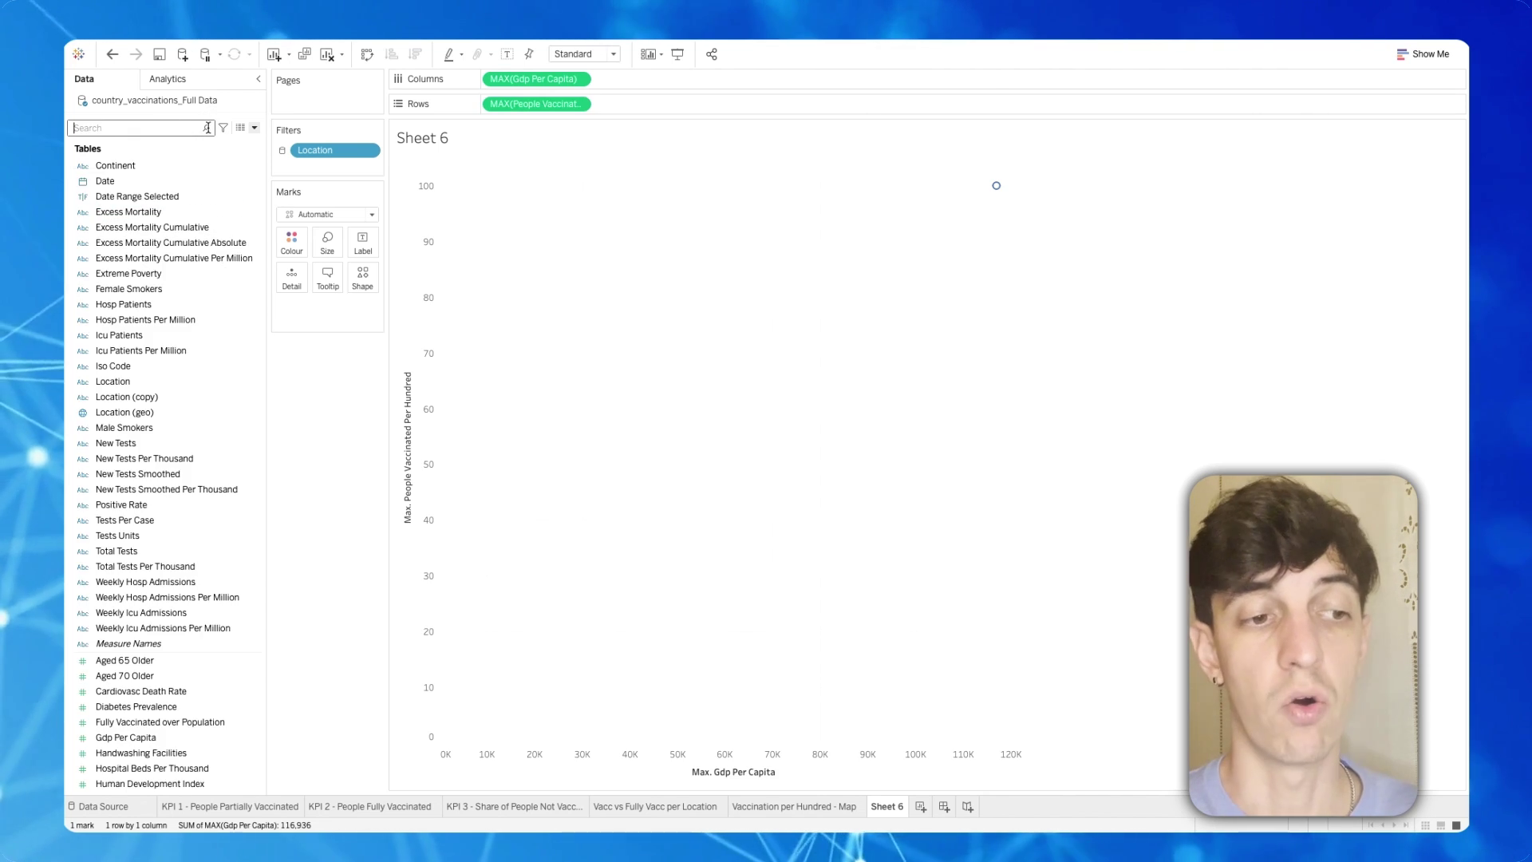
type("loca")
left_click(156, 167)
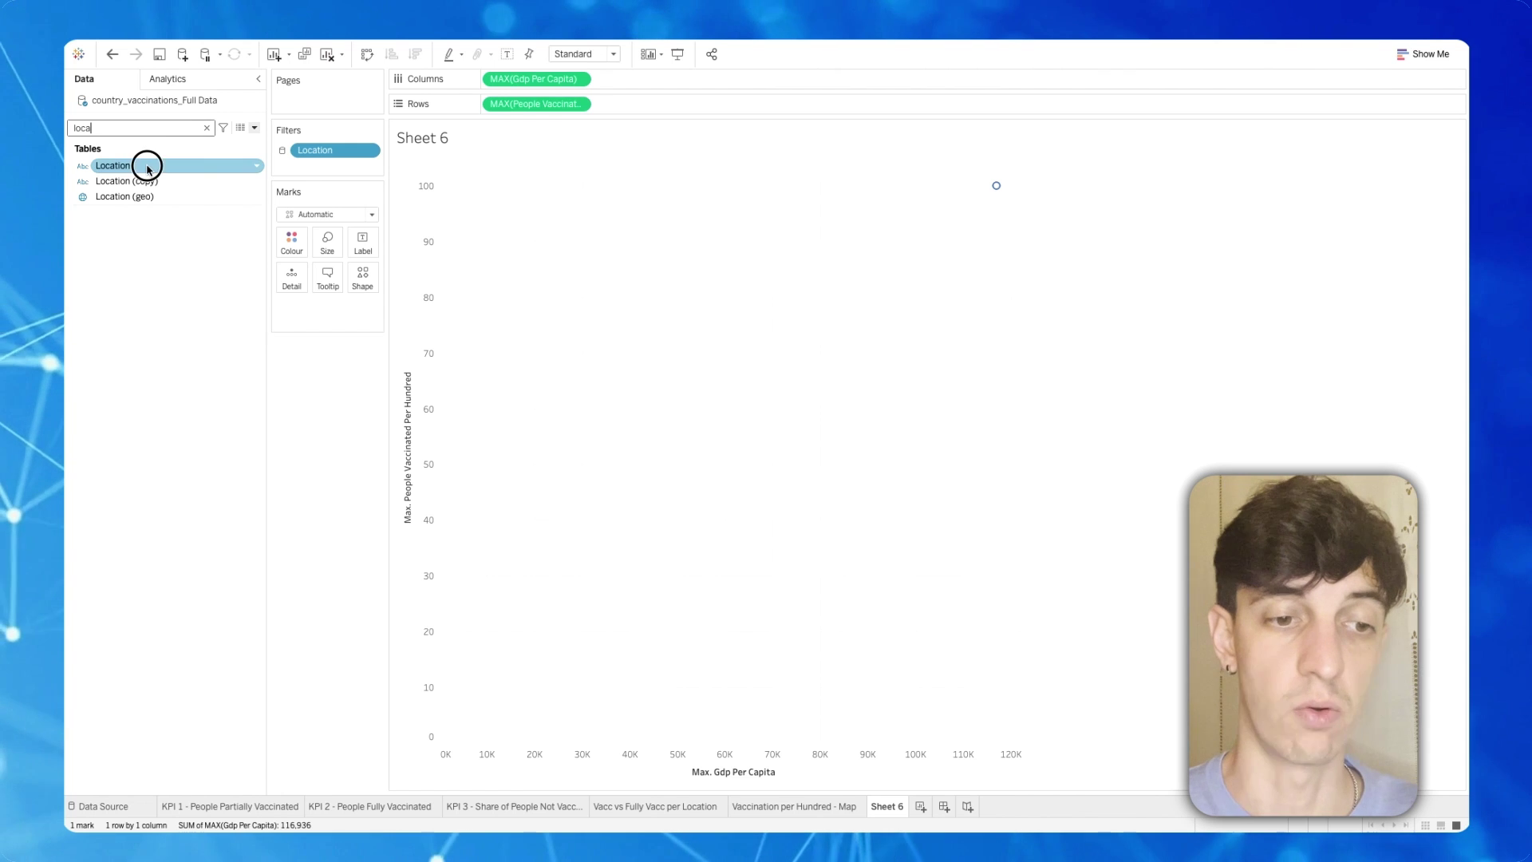
left_click_drag(147, 169, 361, 245)
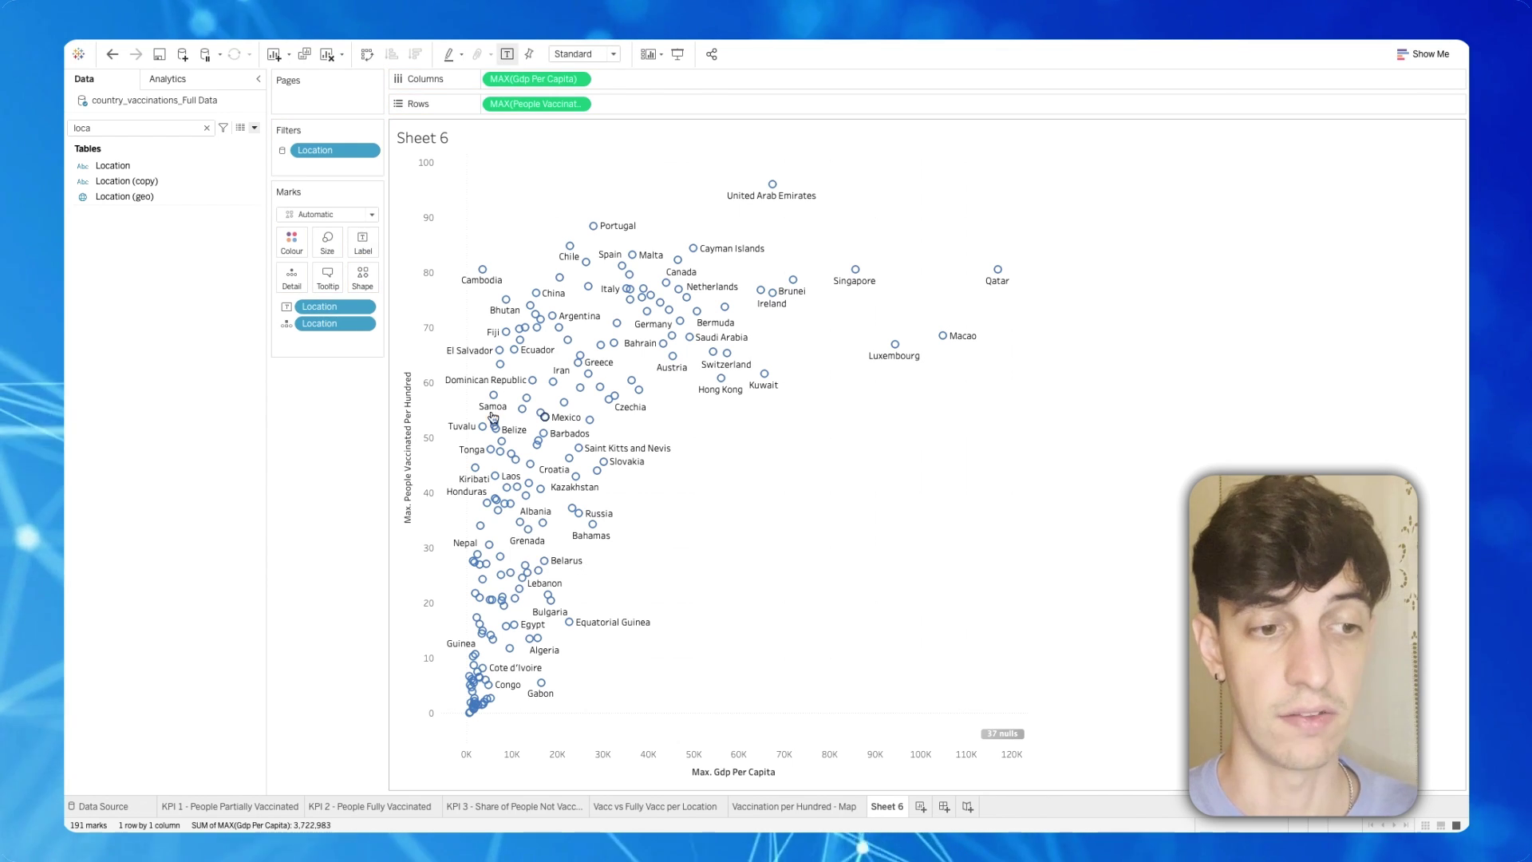
left_click(292, 243)
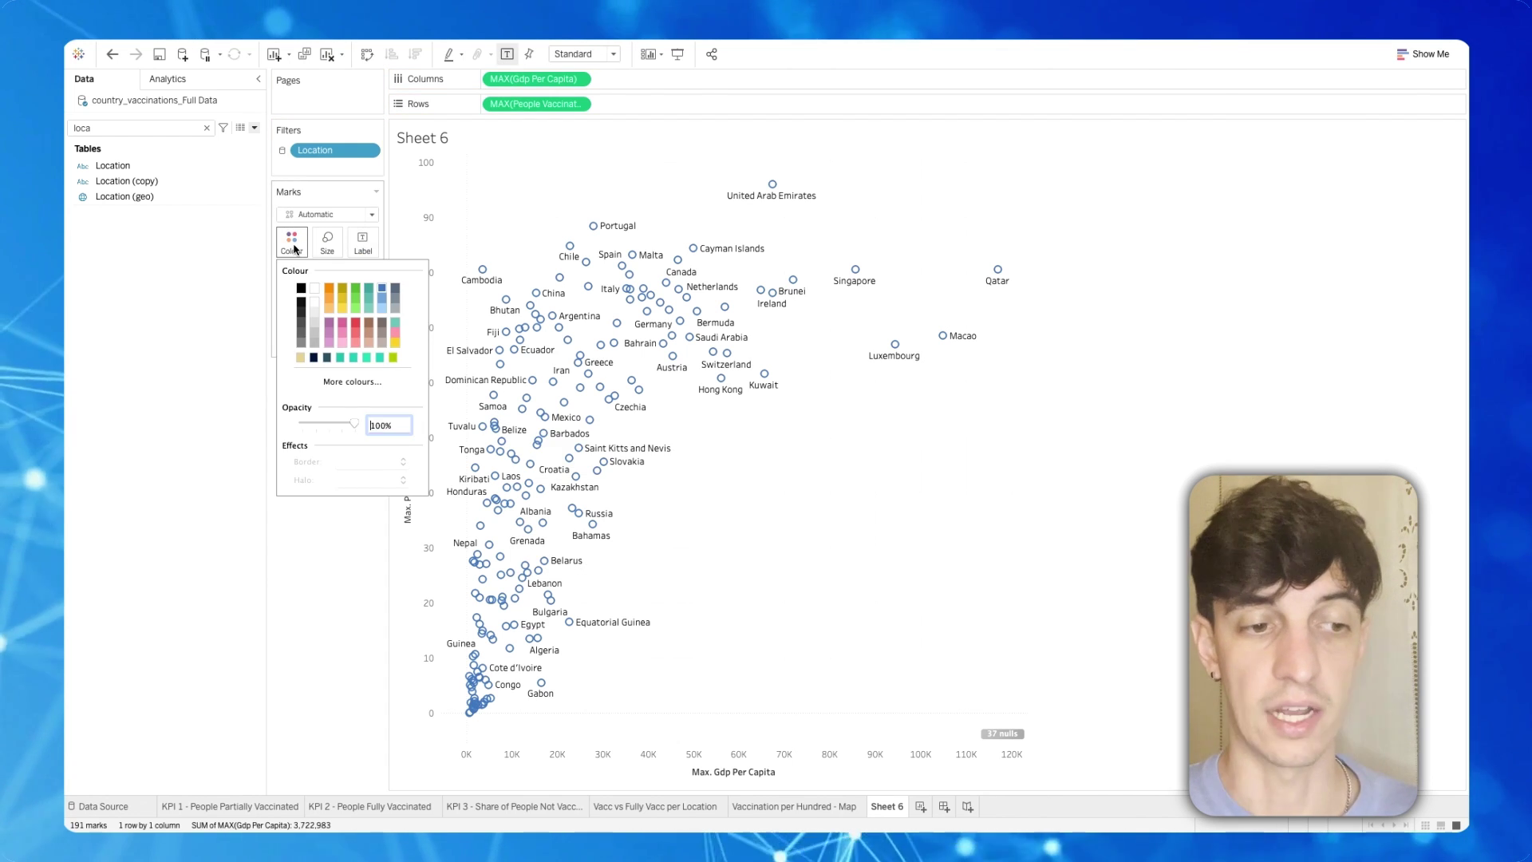
- Colour the scatter points dark navy and add a trend line from the Analytics pane
left_click(314, 357)
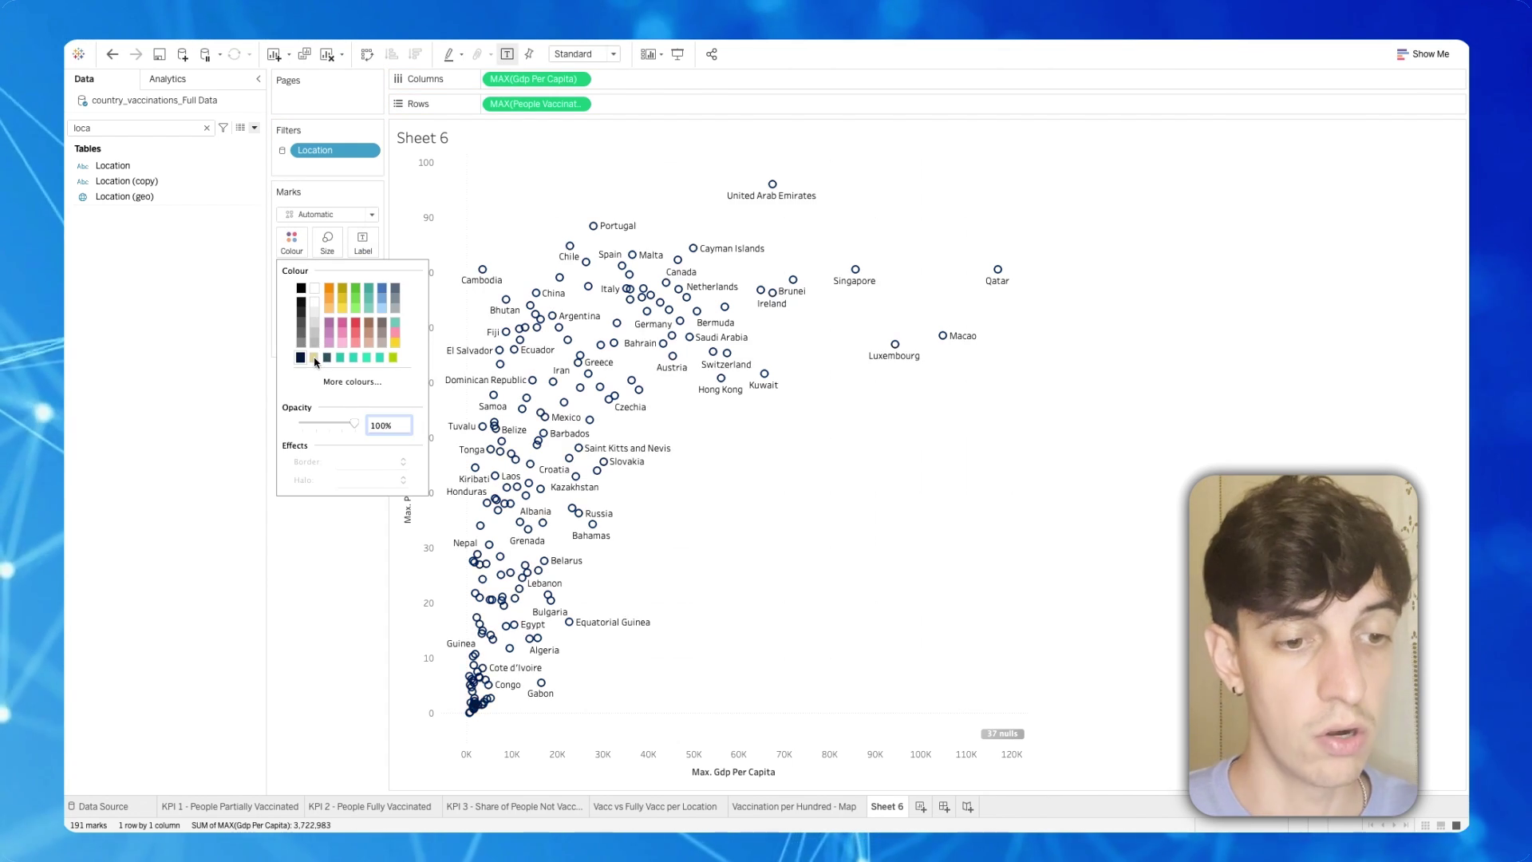
left_click(316, 538)
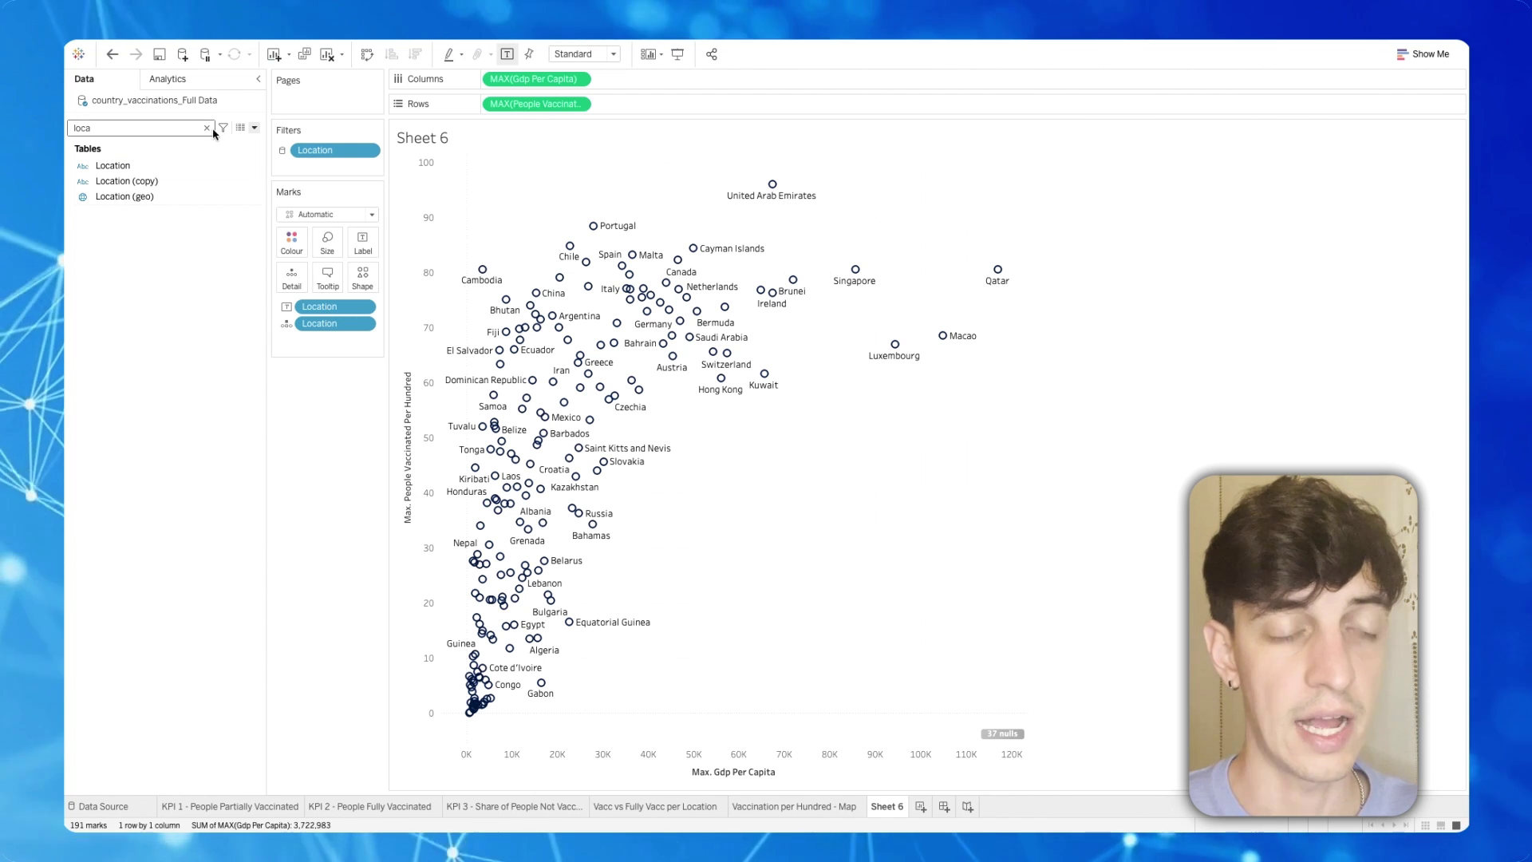
left_click(169, 82)
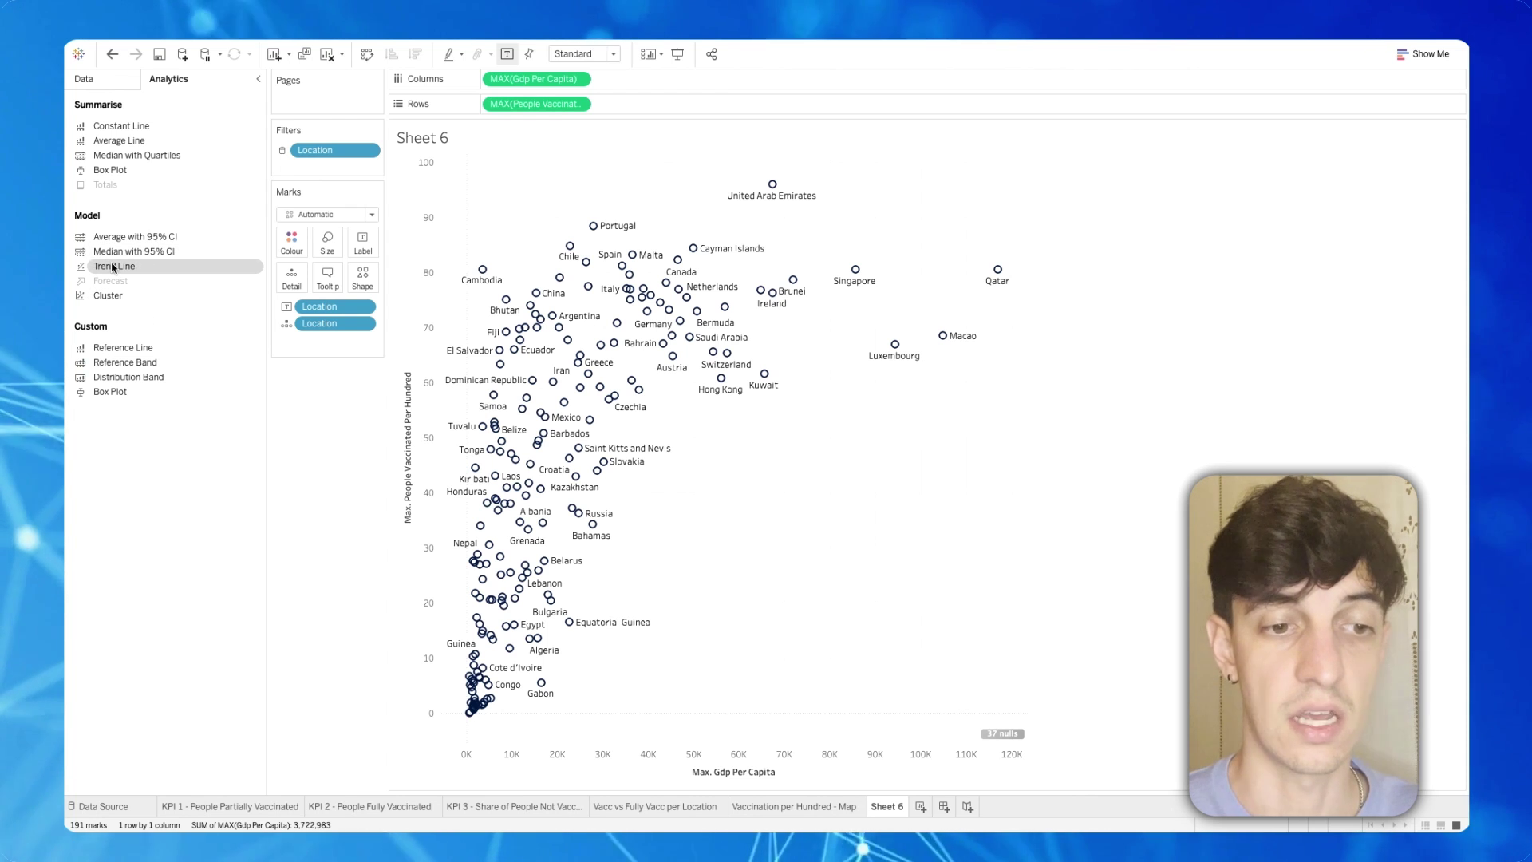
left_click_drag(112, 267, 603, 188)
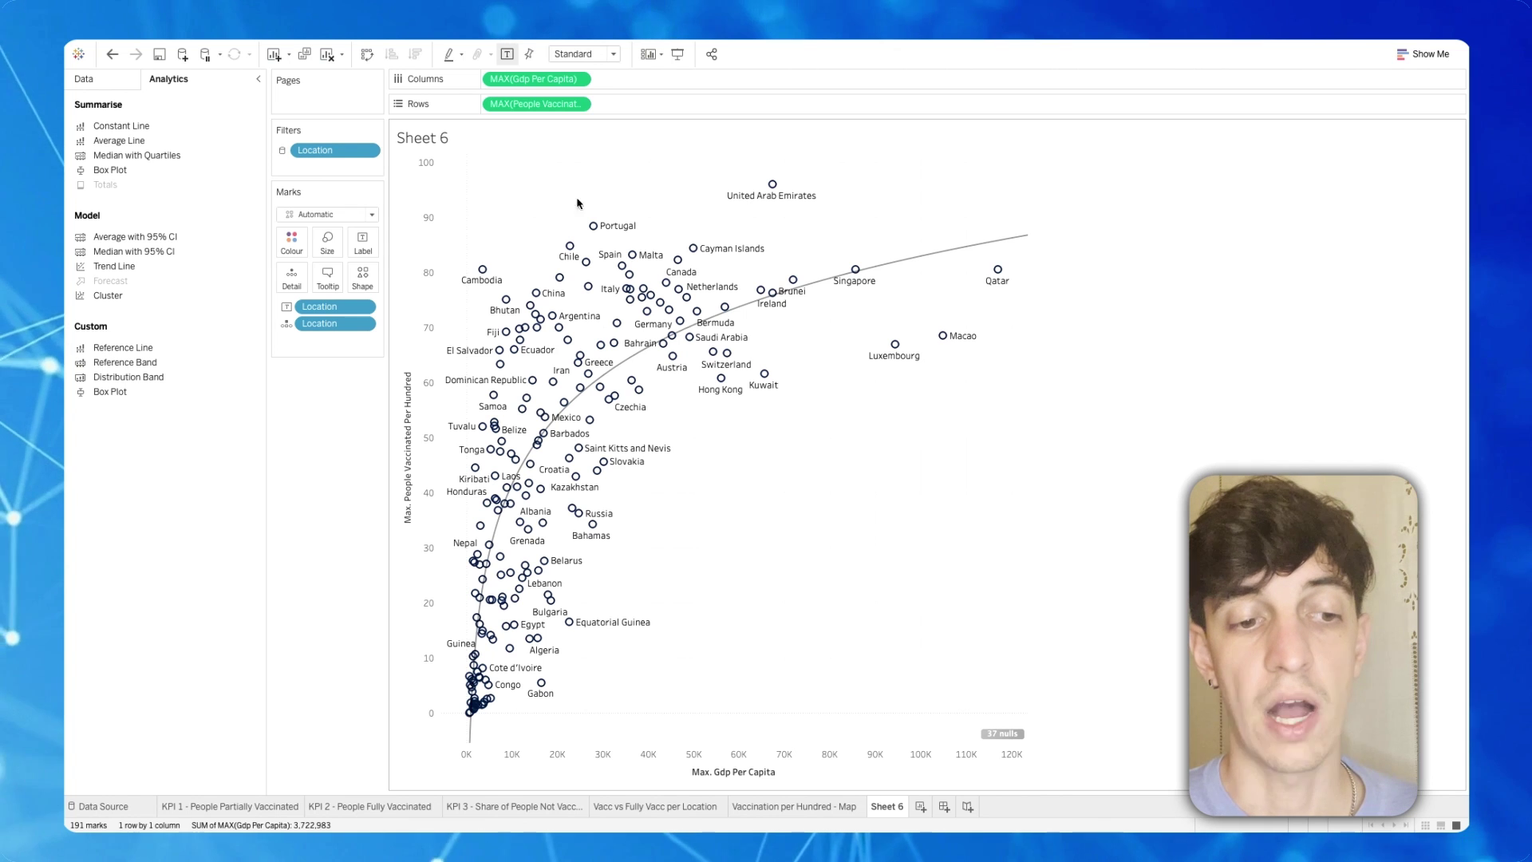
- Format the trend line to a pale beige colour
right_click(893, 262)
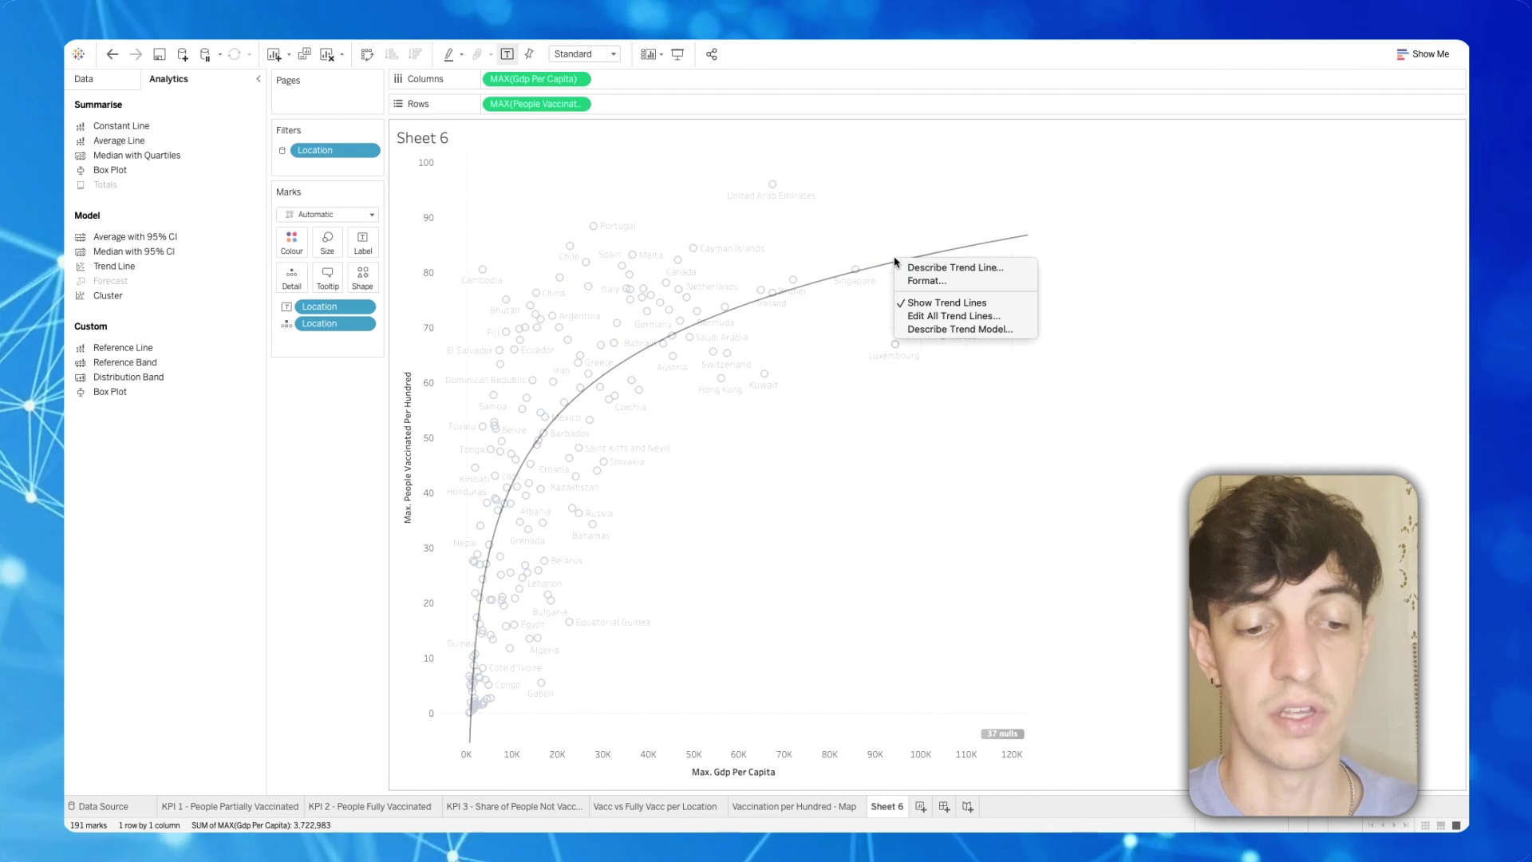
left_click(908, 280)
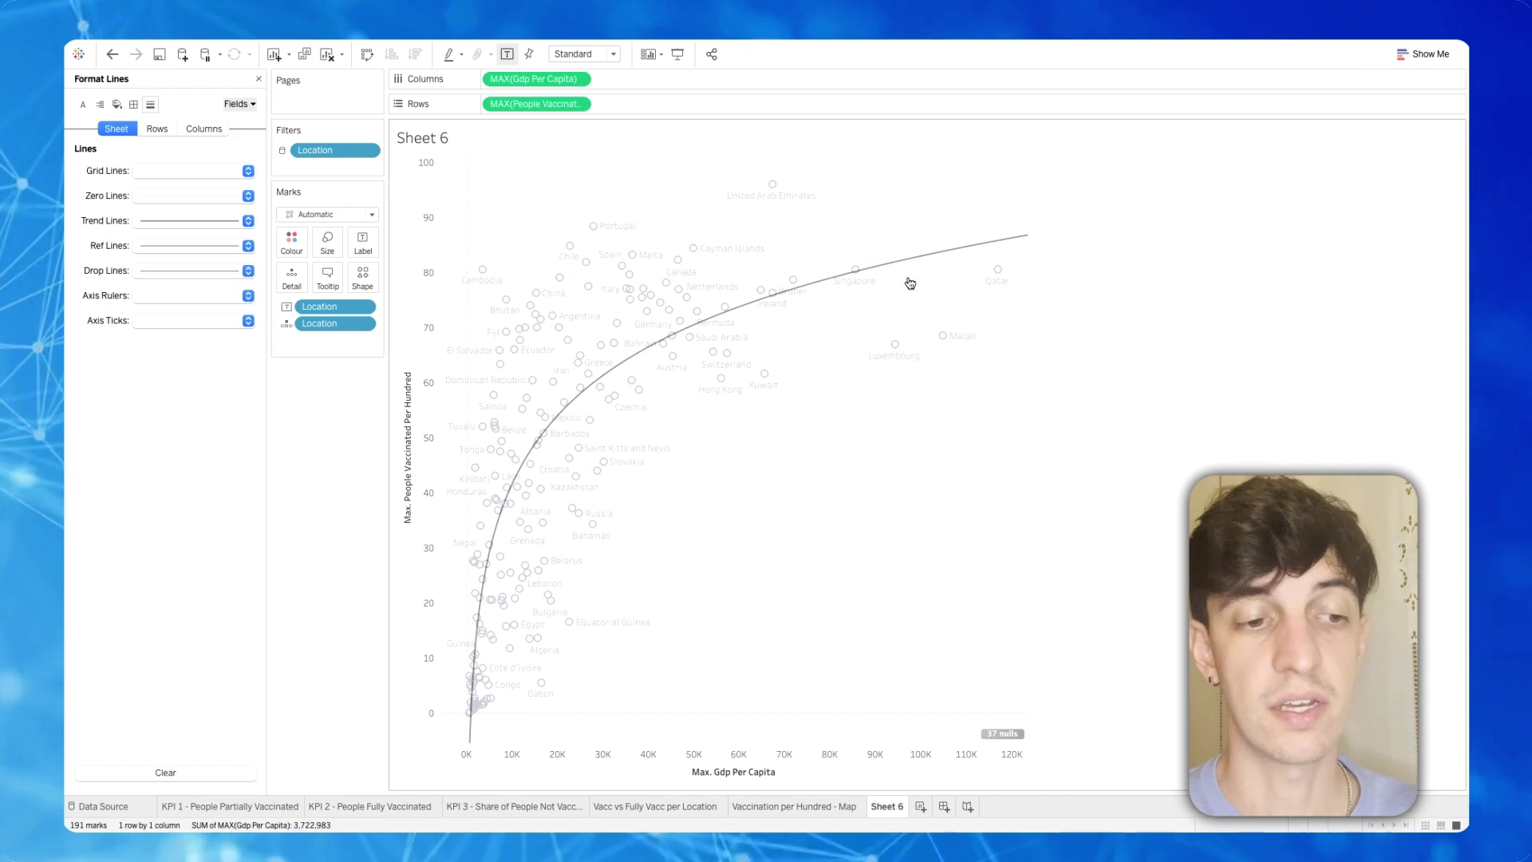
left_click(248, 221)
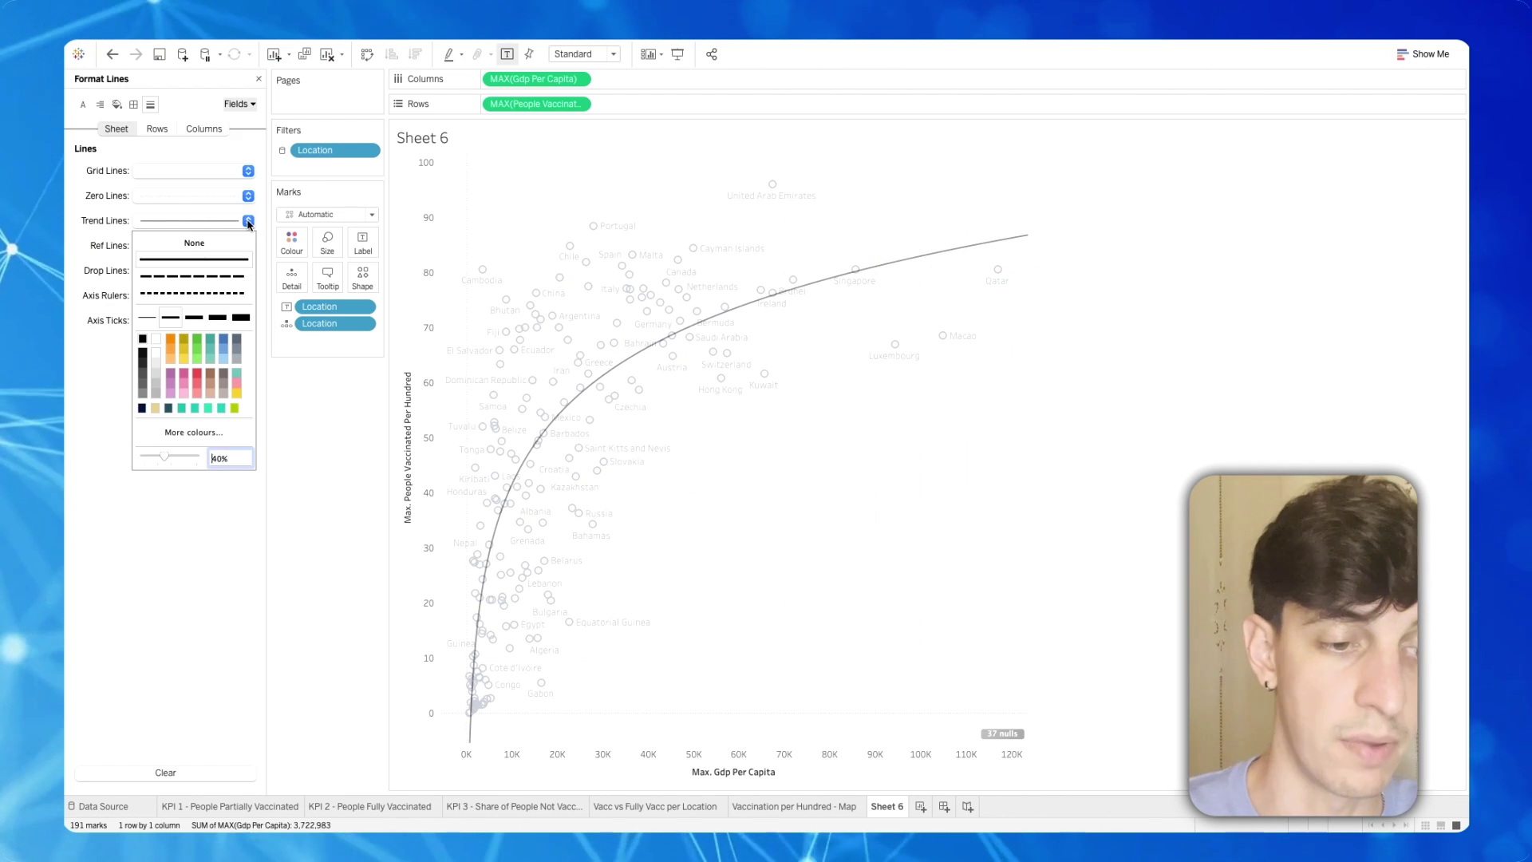
left_click(155, 408)
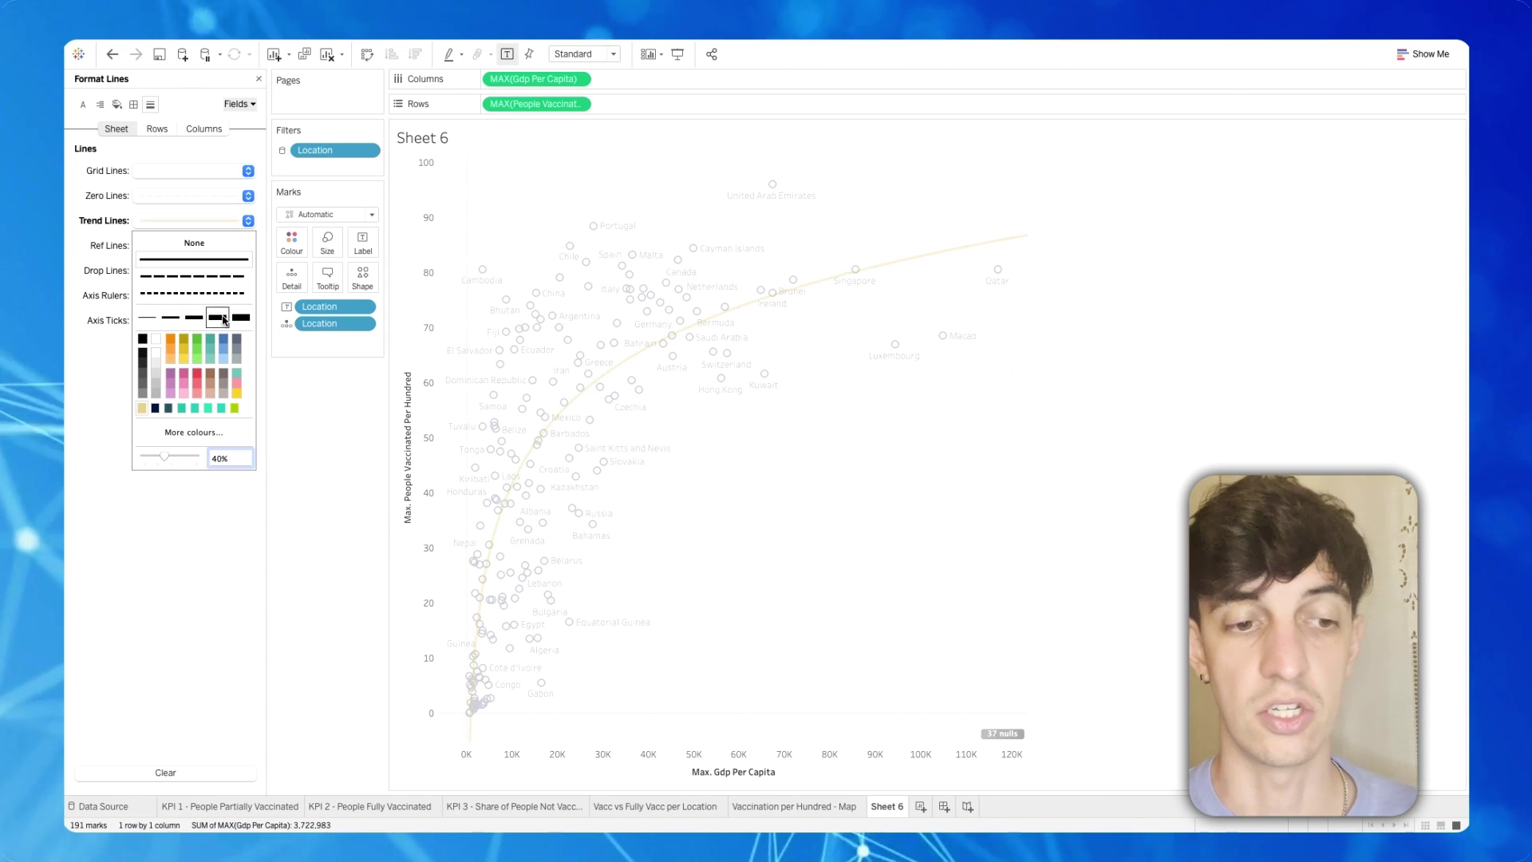
left_click(323, 448)
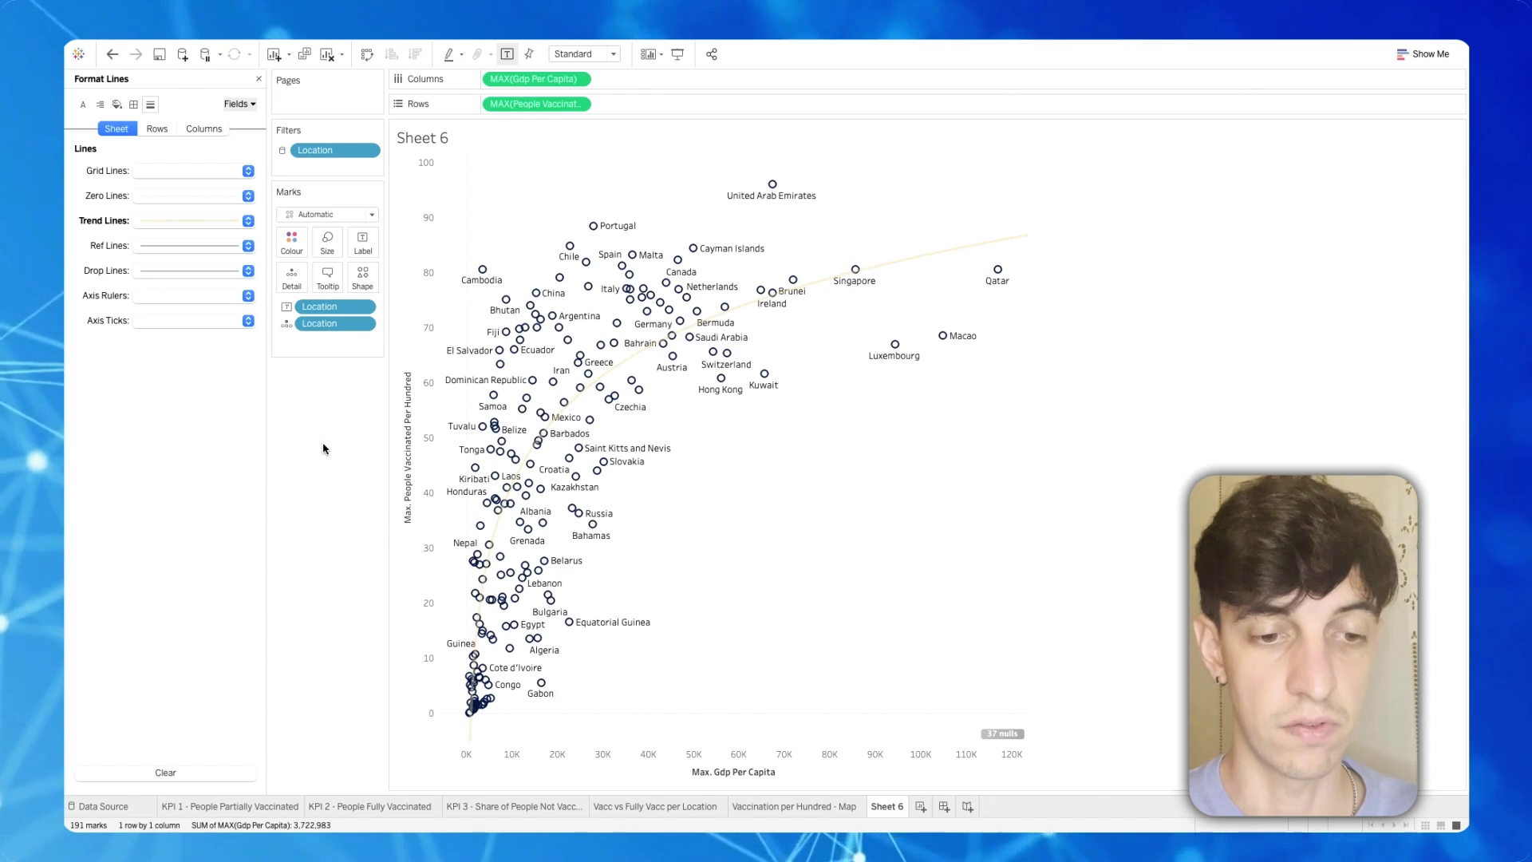
right_click(881, 812)
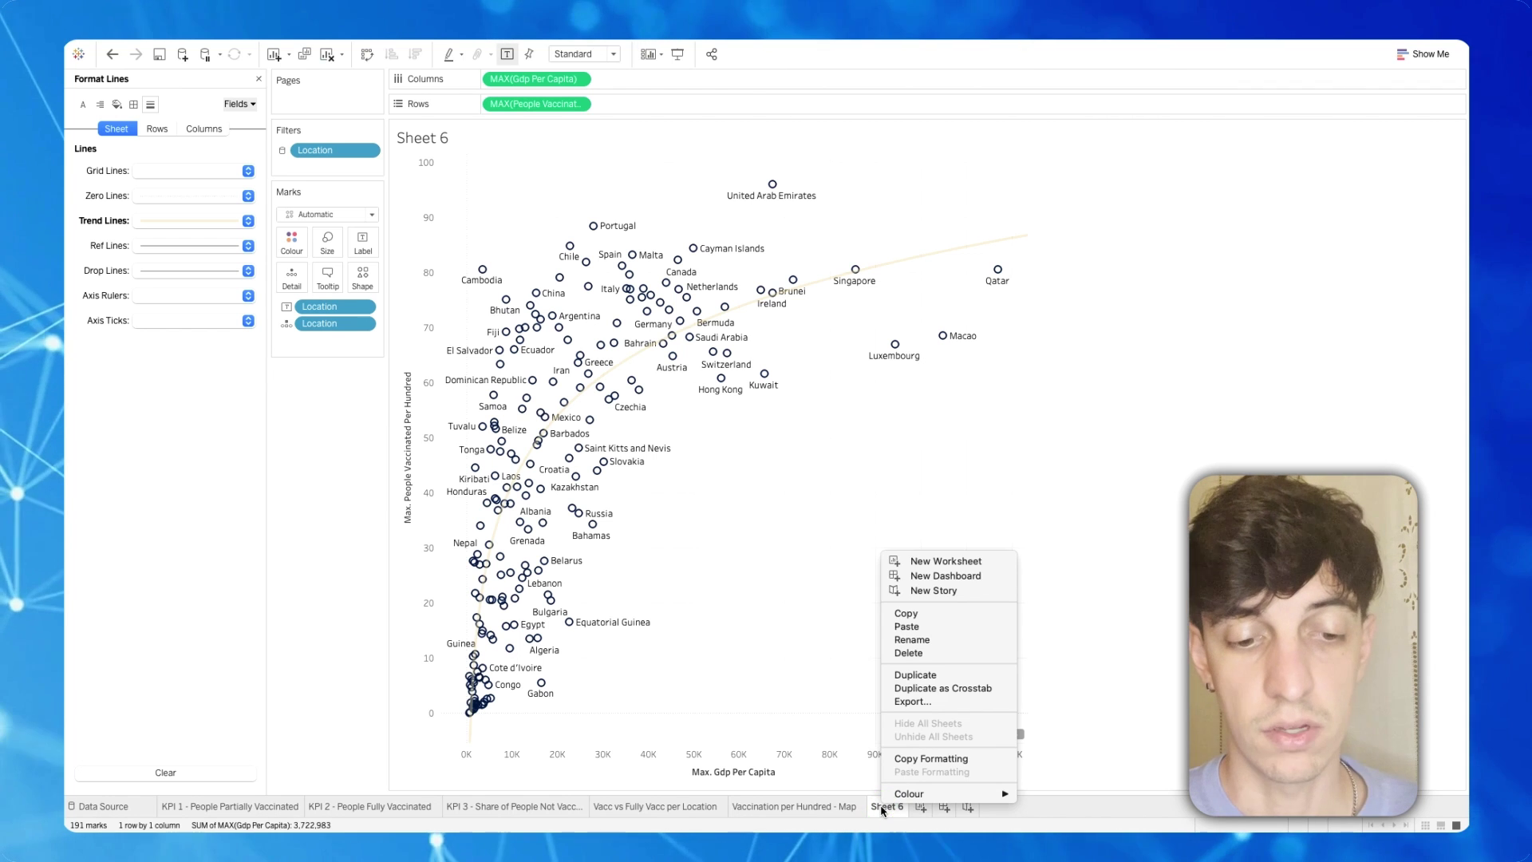
- Rename Sheet 6 to 'Vaccinated over GDP'
left_click(937, 642)
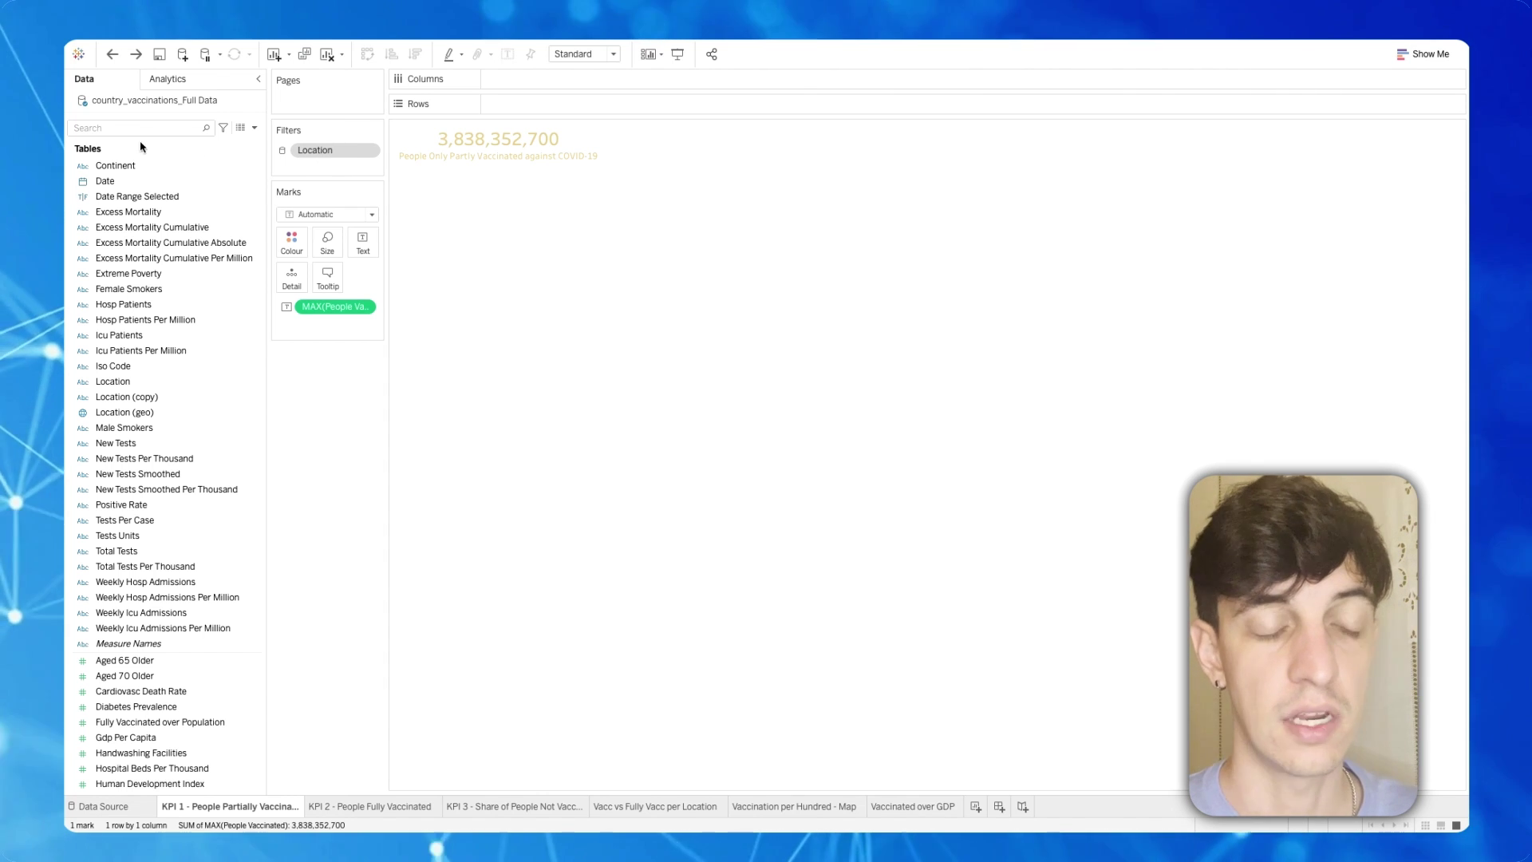
- Add Location (copy) as a filter keeping all 232 locations
left_click(121, 128)
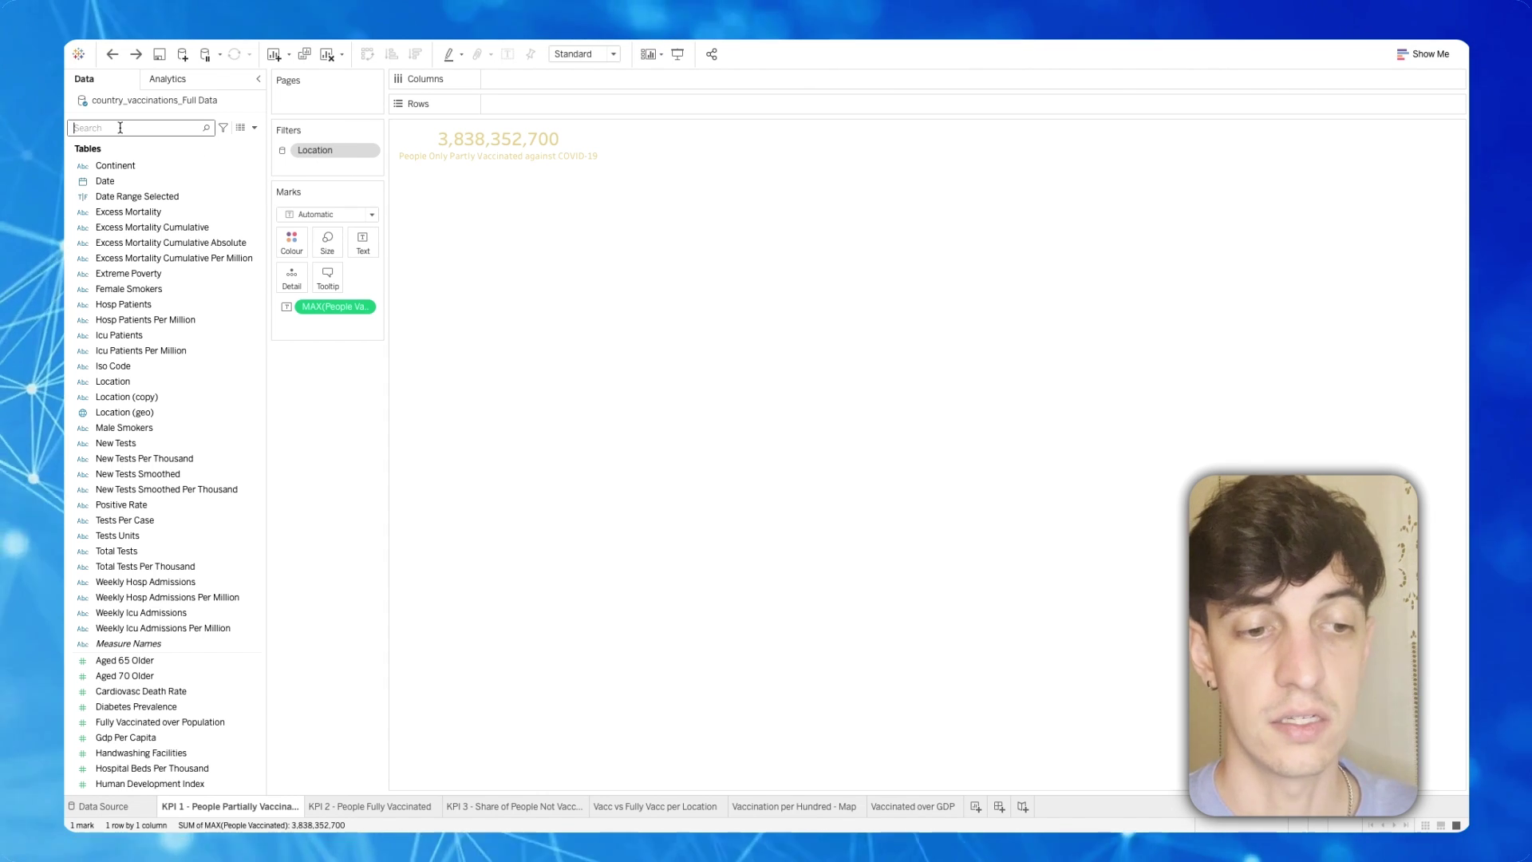
type("locat")
left_click(126, 181)
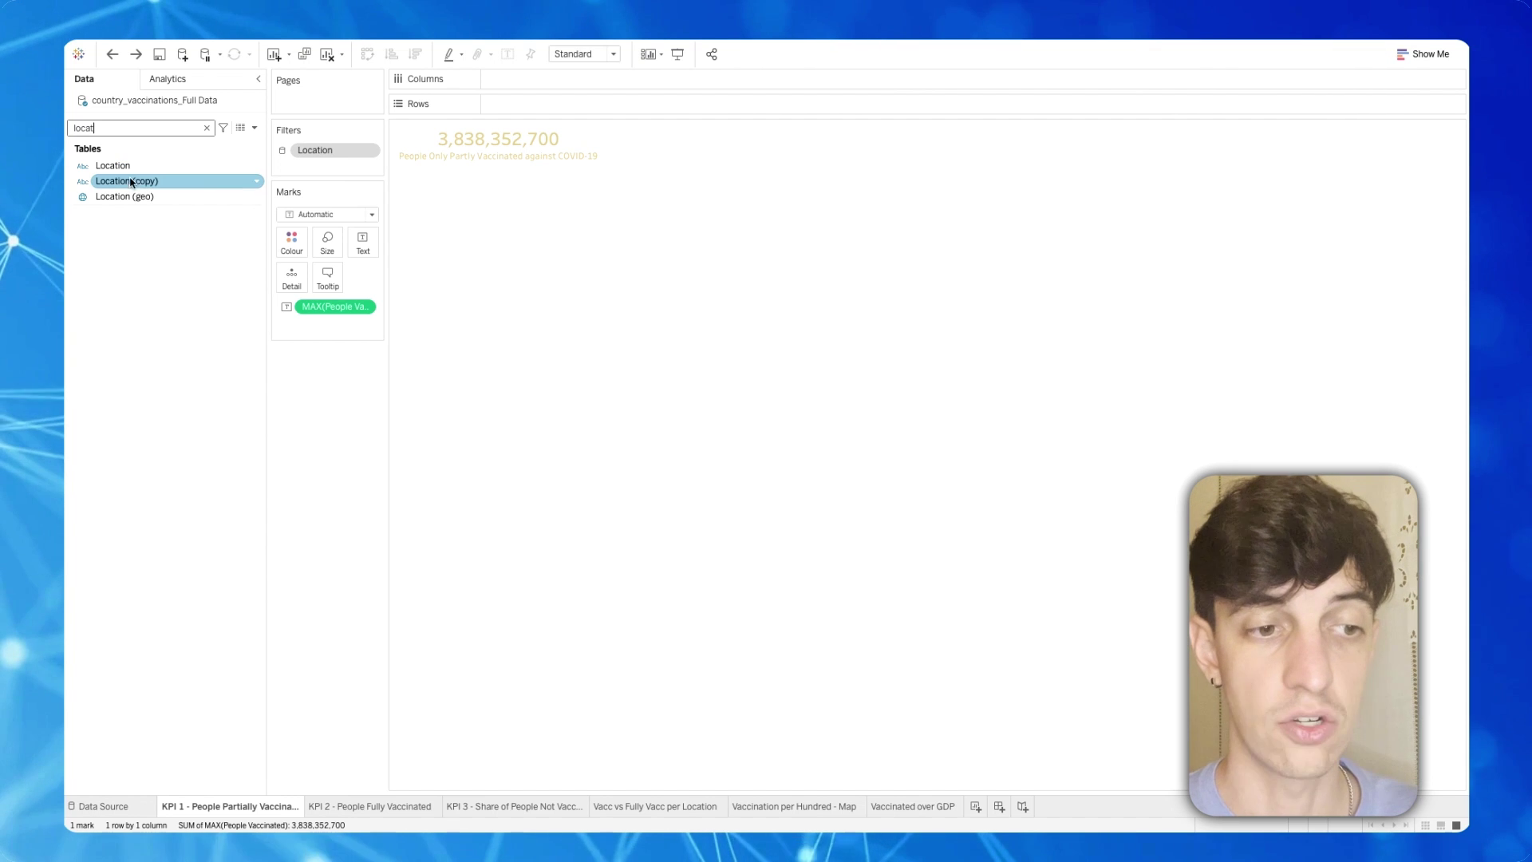
left_click_drag(127, 188, 322, 169)
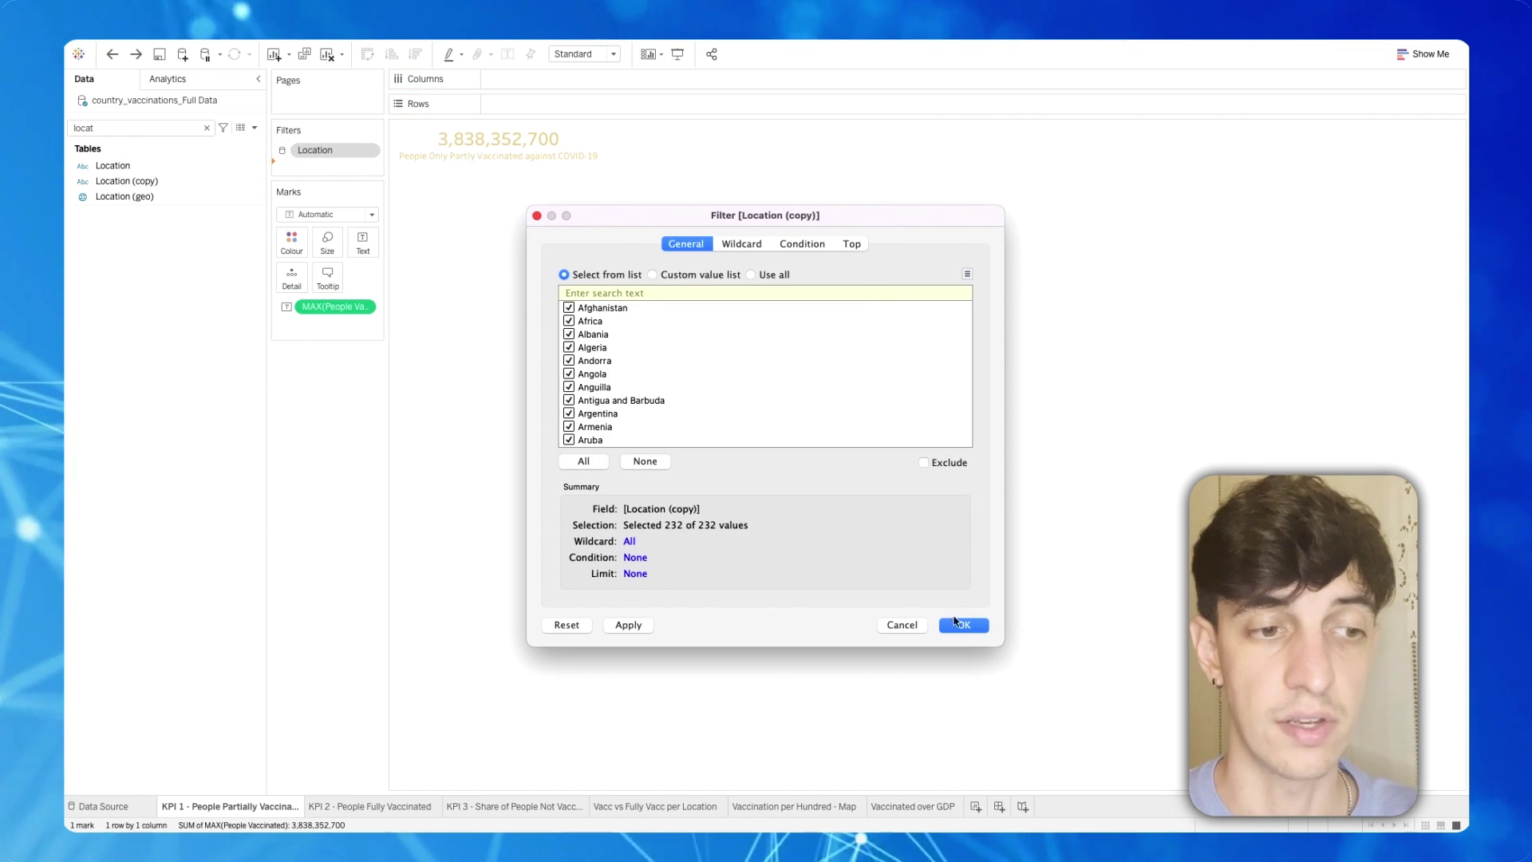
left_click(970, 630)
- Show the Location (copy) filter and apply it to all worksheets using this data source
left_click(367, 167)
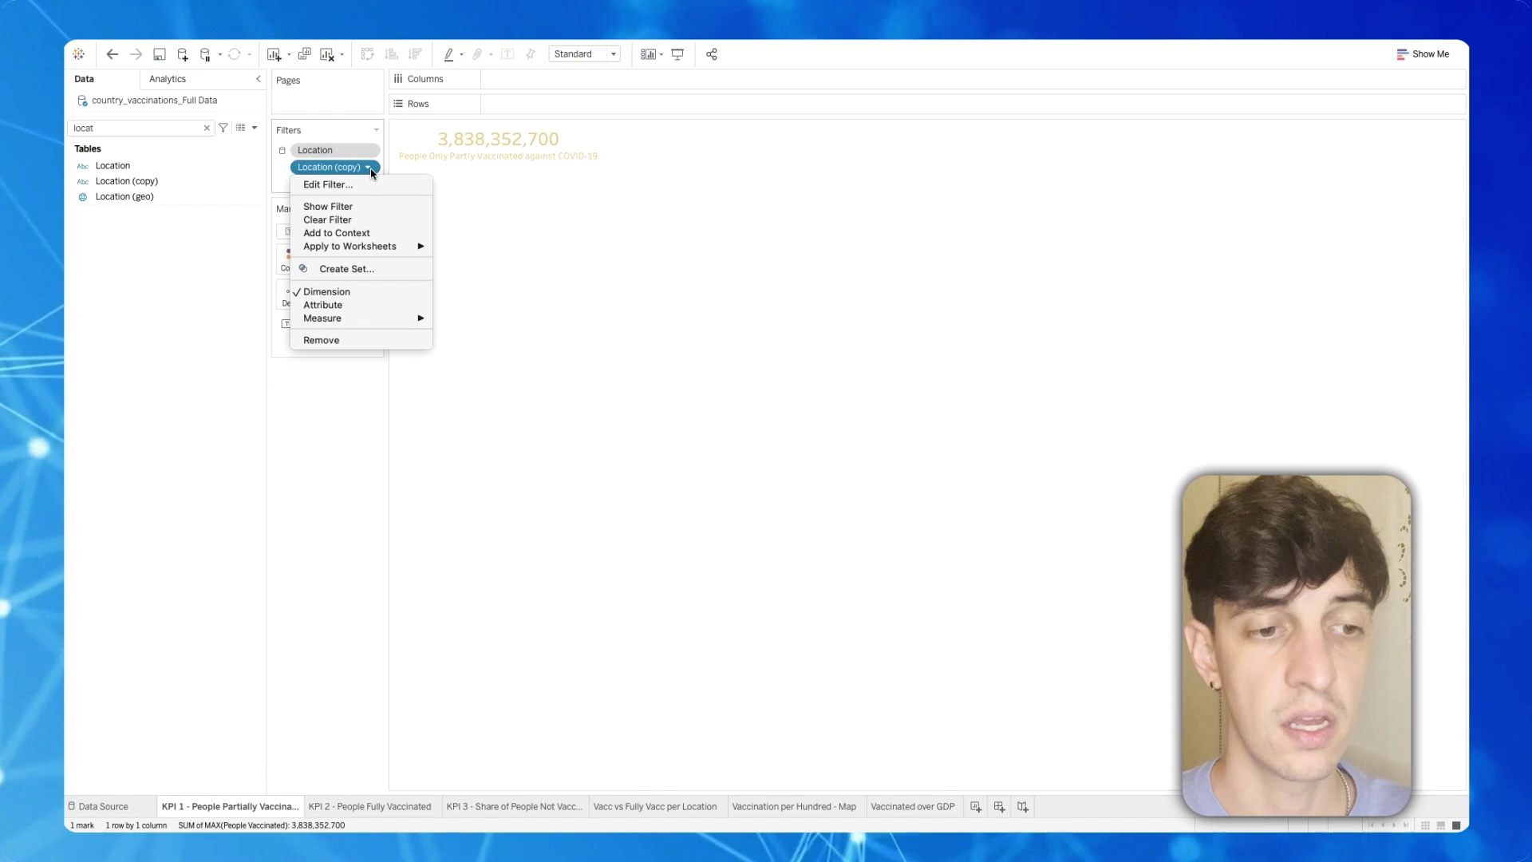
left_click(359, 206)
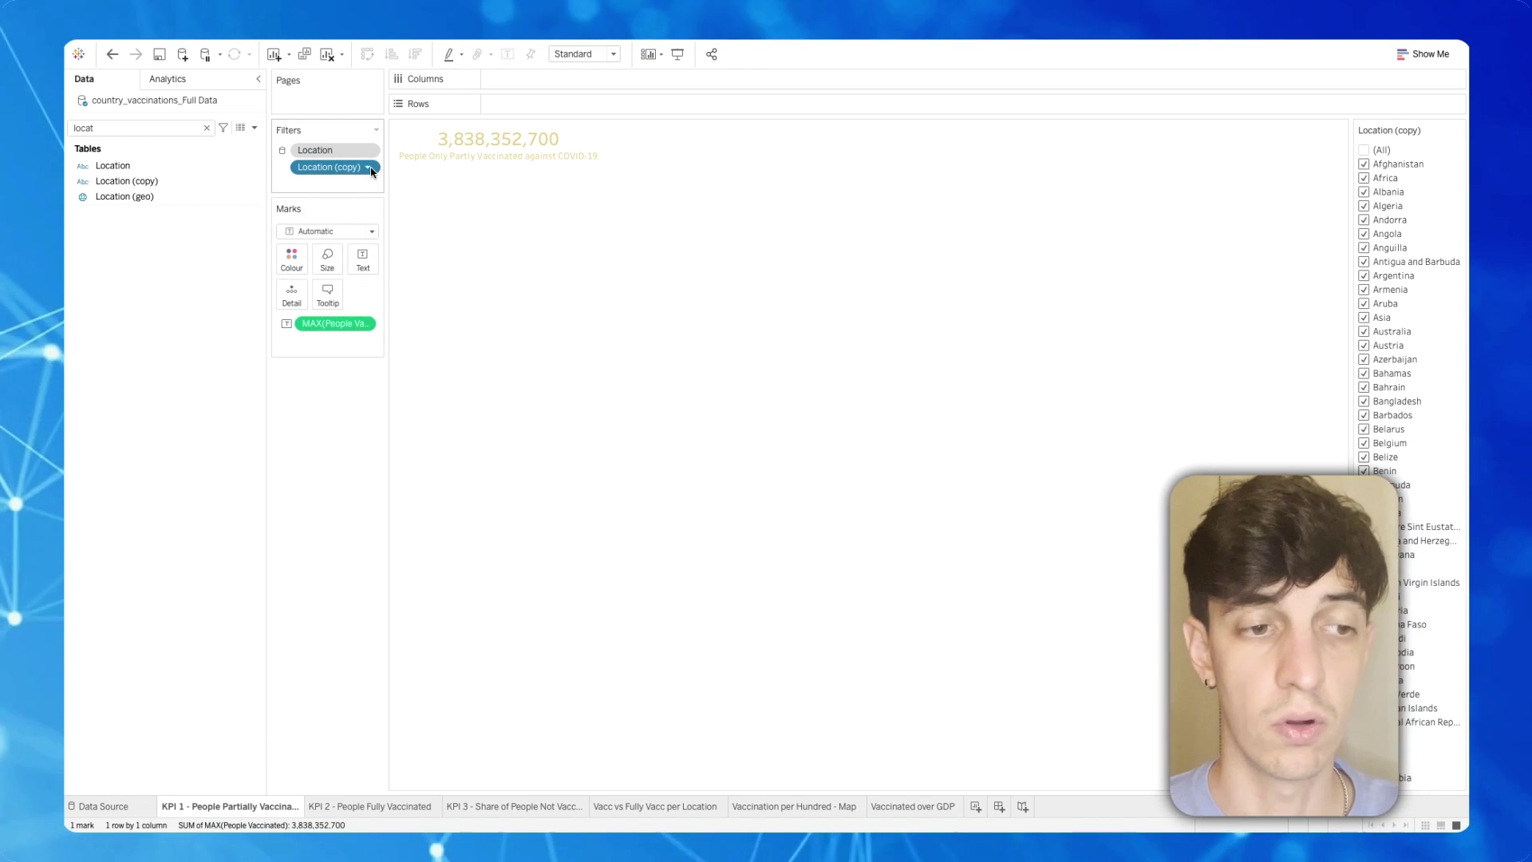
left_click(366, 166)
mouse_move(381, 245)
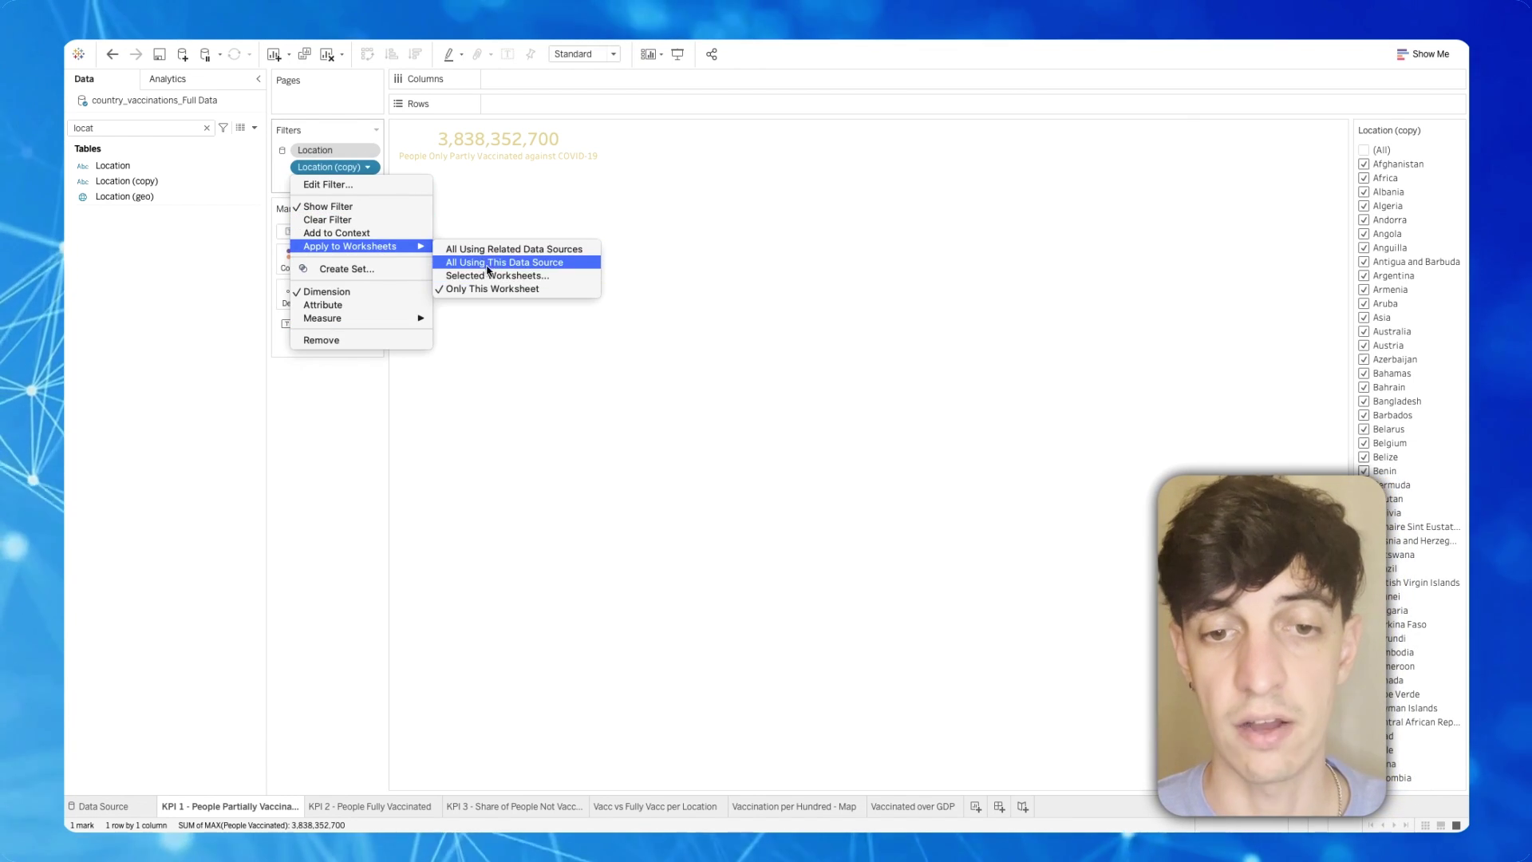
left_click(483, 260)
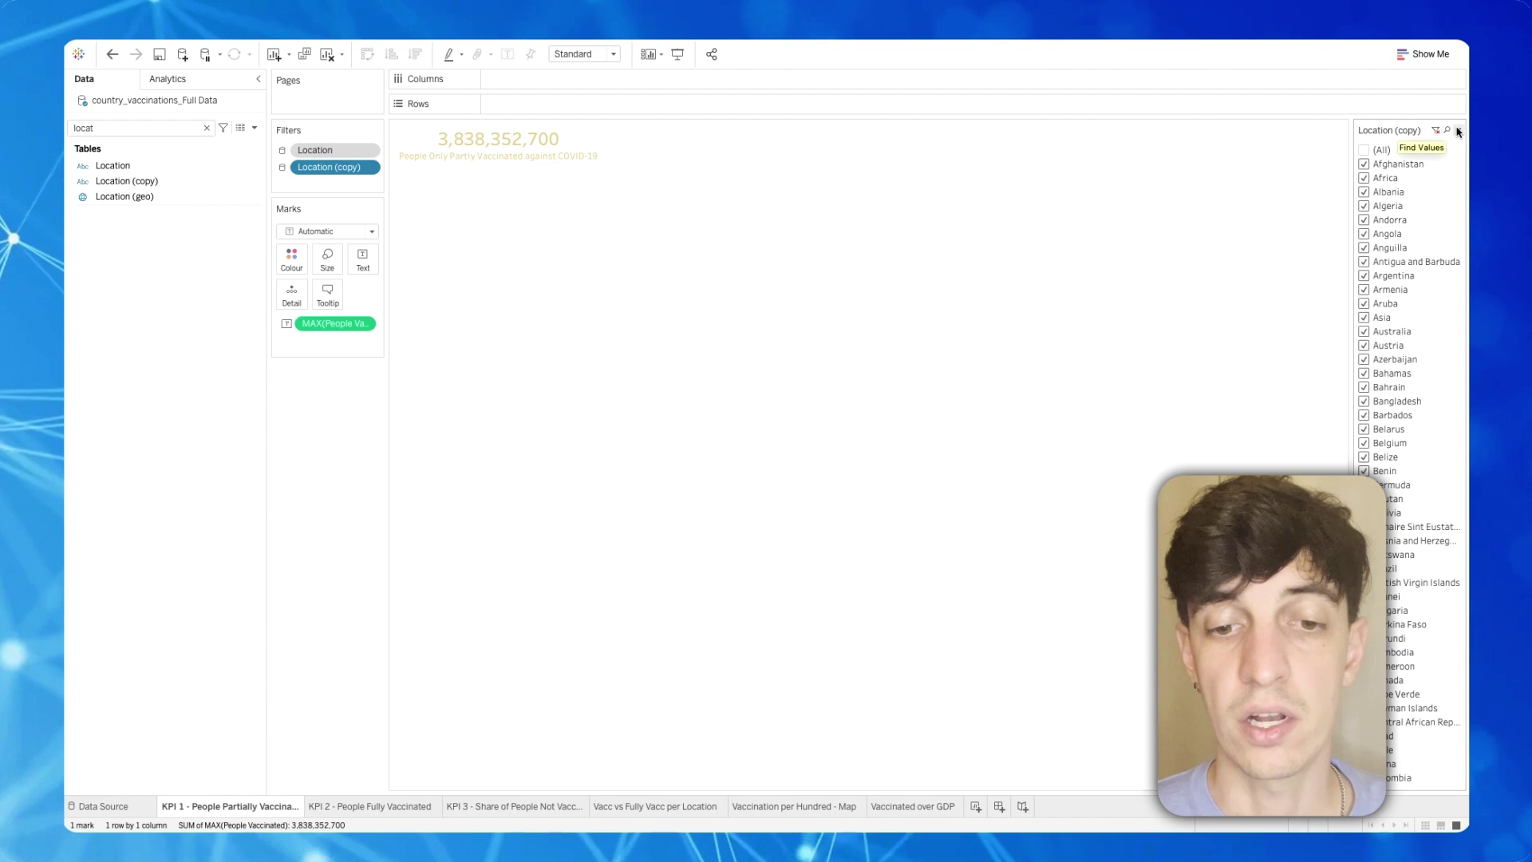
- Make the location filter card a wildcard match box titled 'Country'
left_click(1456, 131)
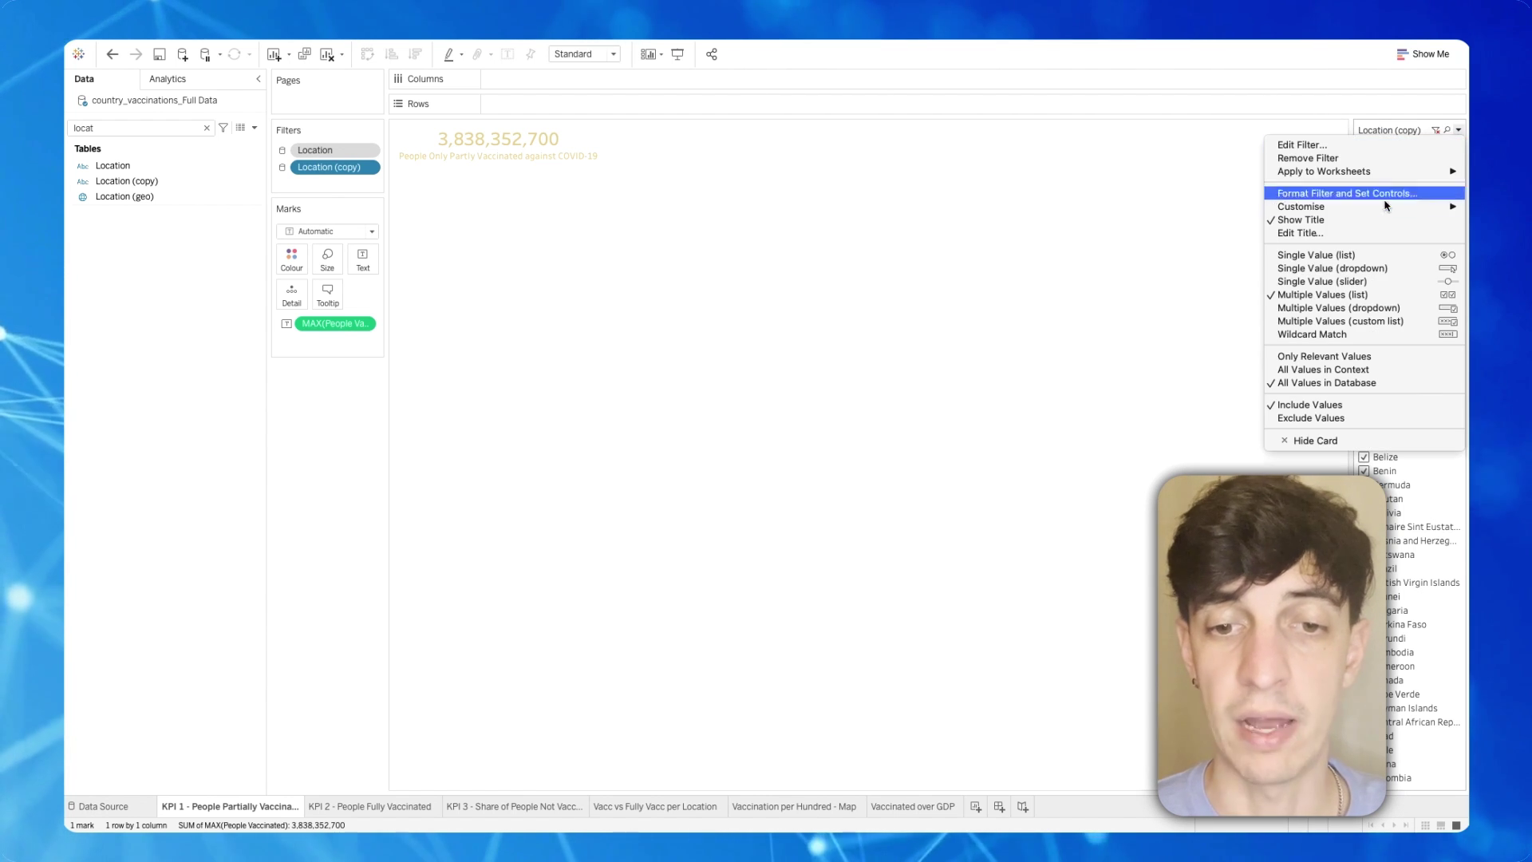
left_click(1337, 333)
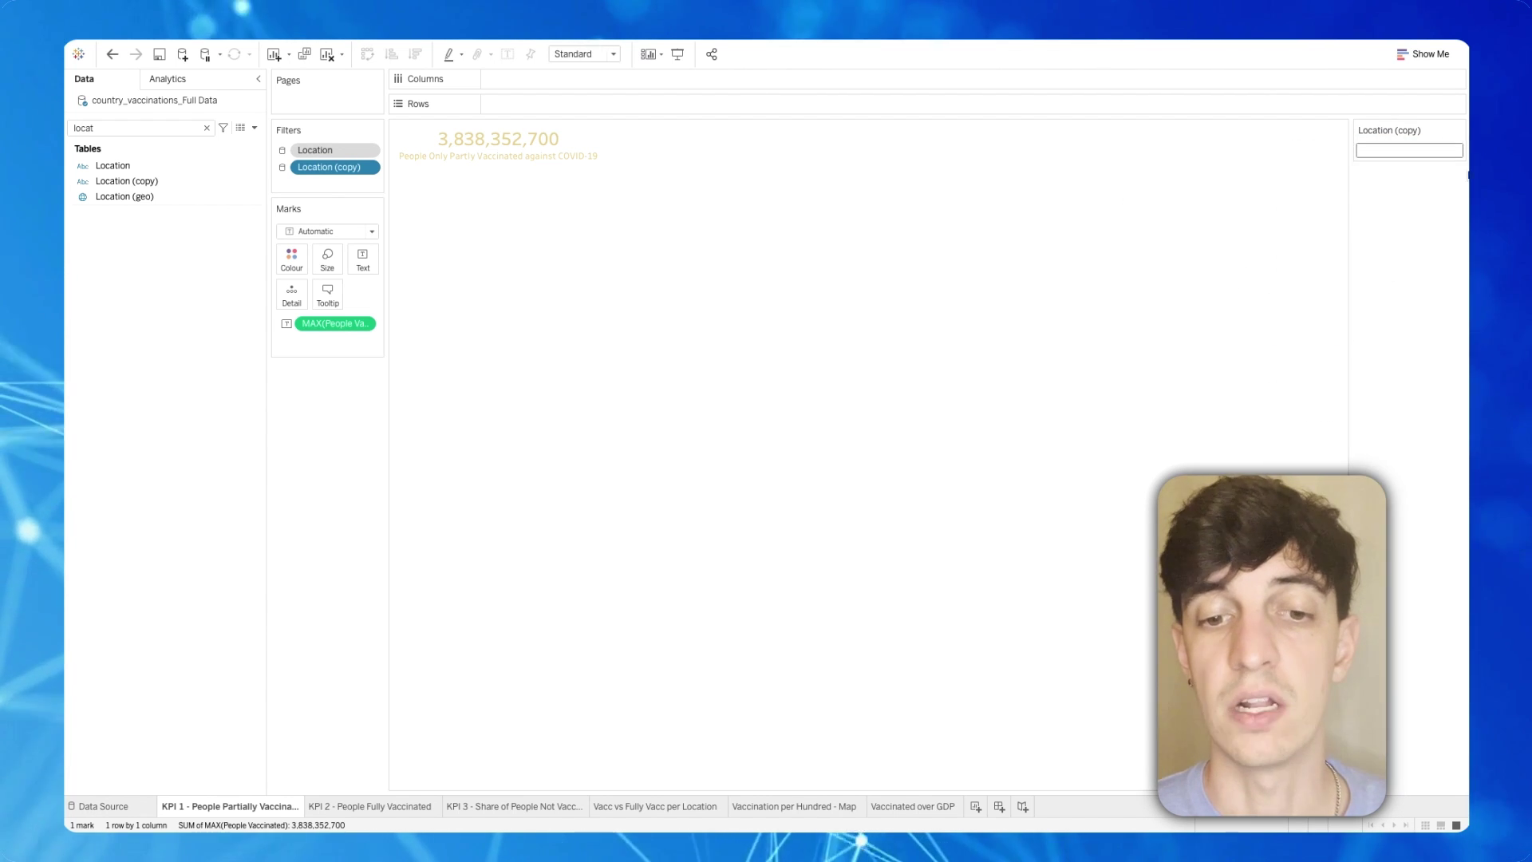
left_click(1457, 131)
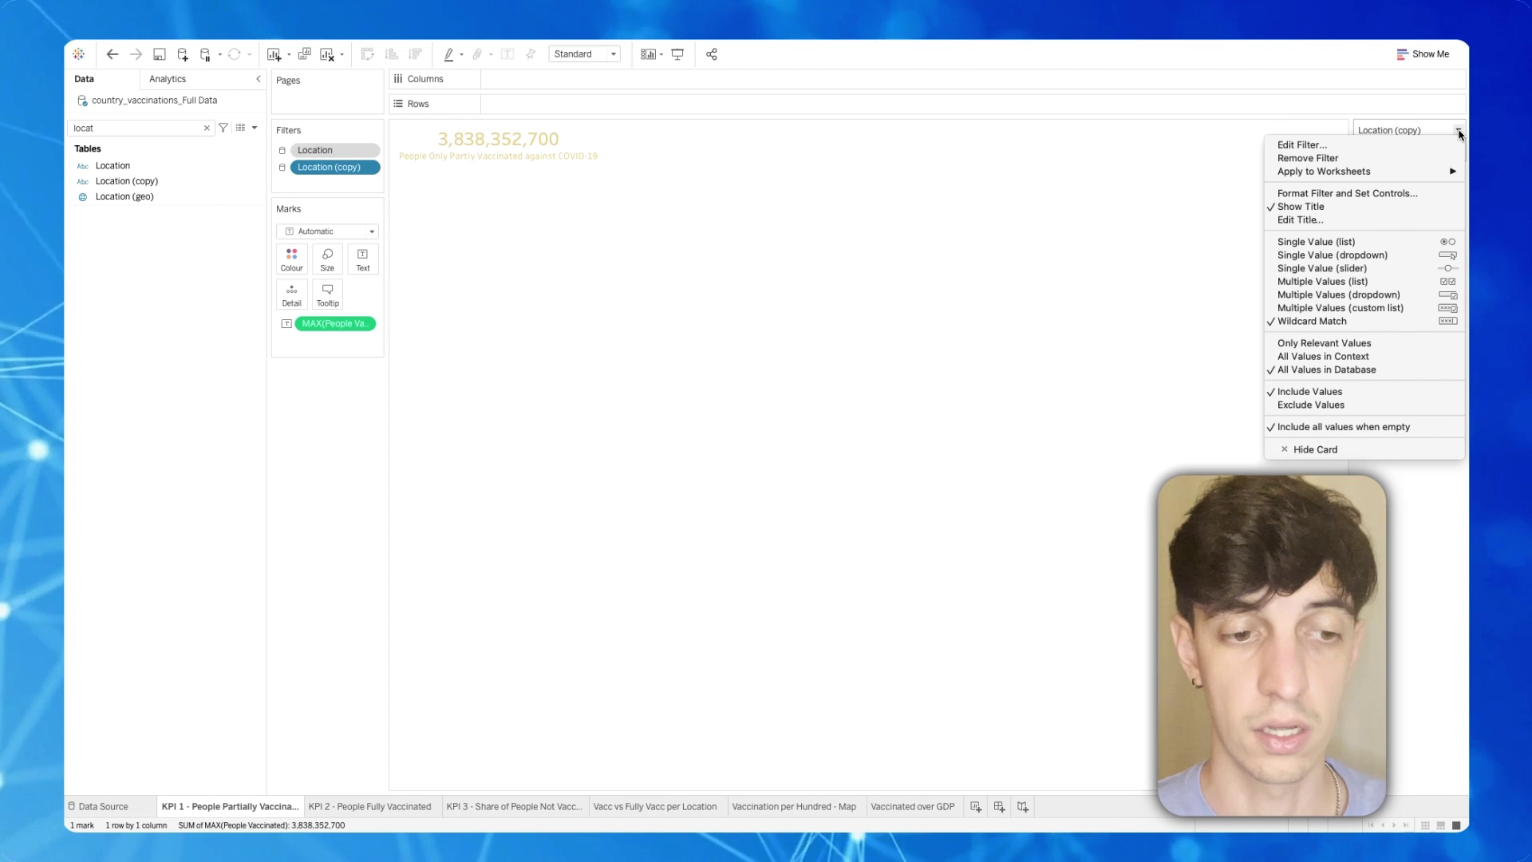
left_click(1340, 220)
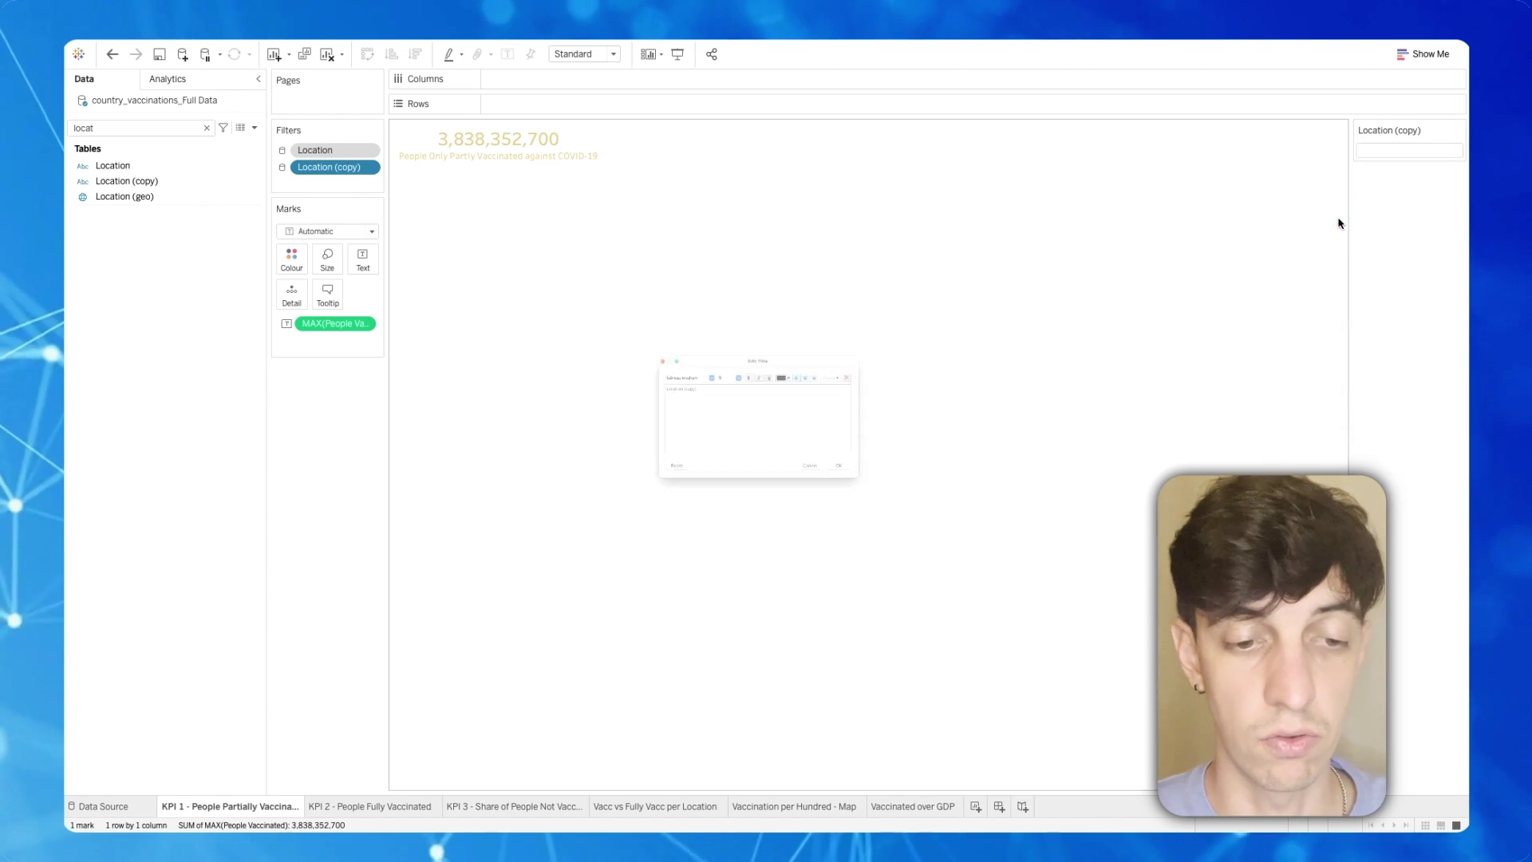
triple_click(566, 372)
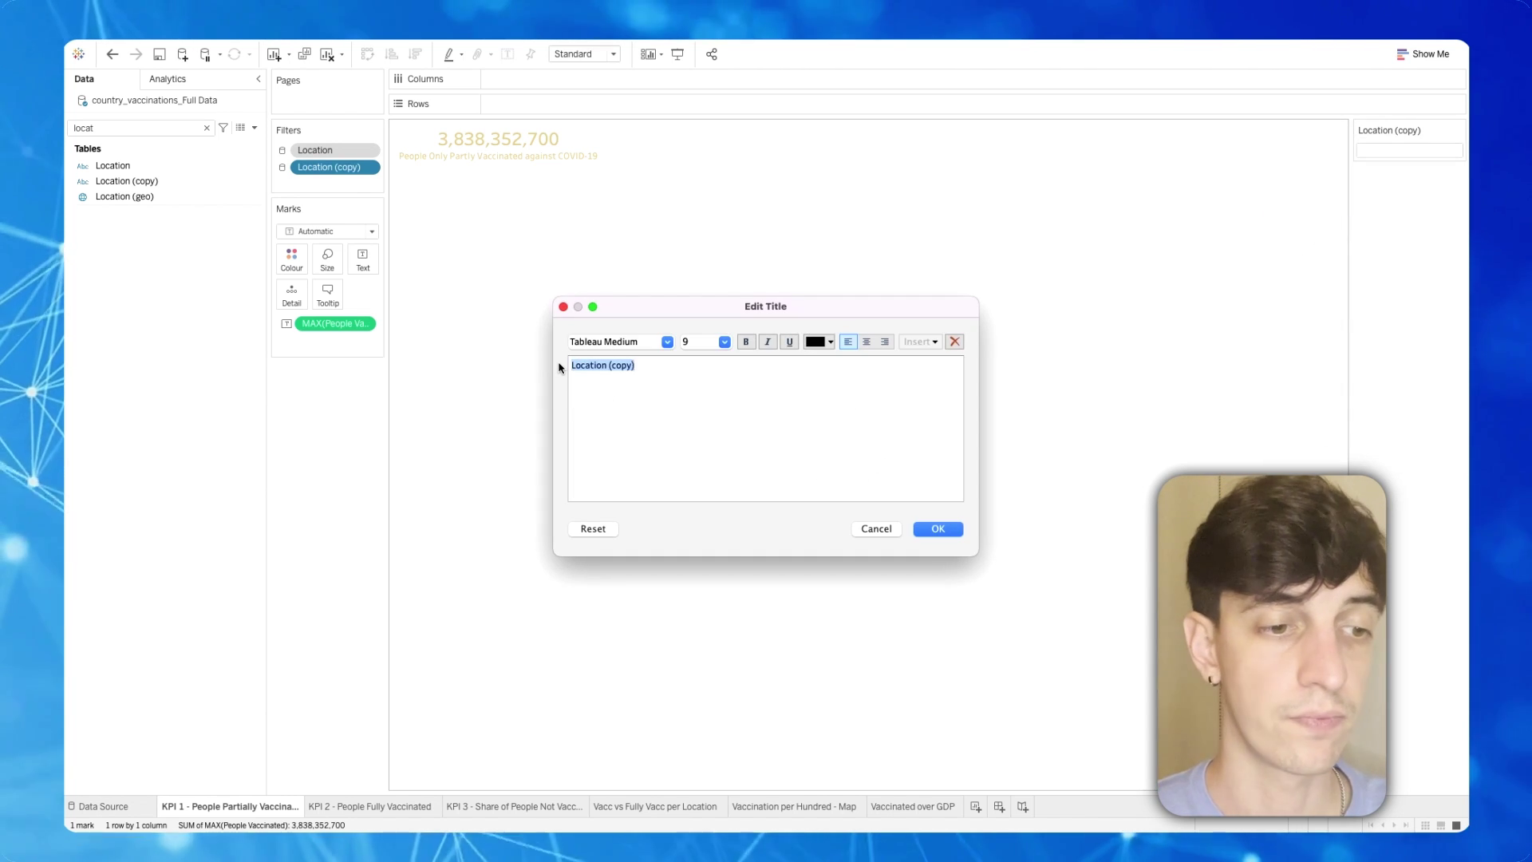
type("Country")
left_click(938, 529)
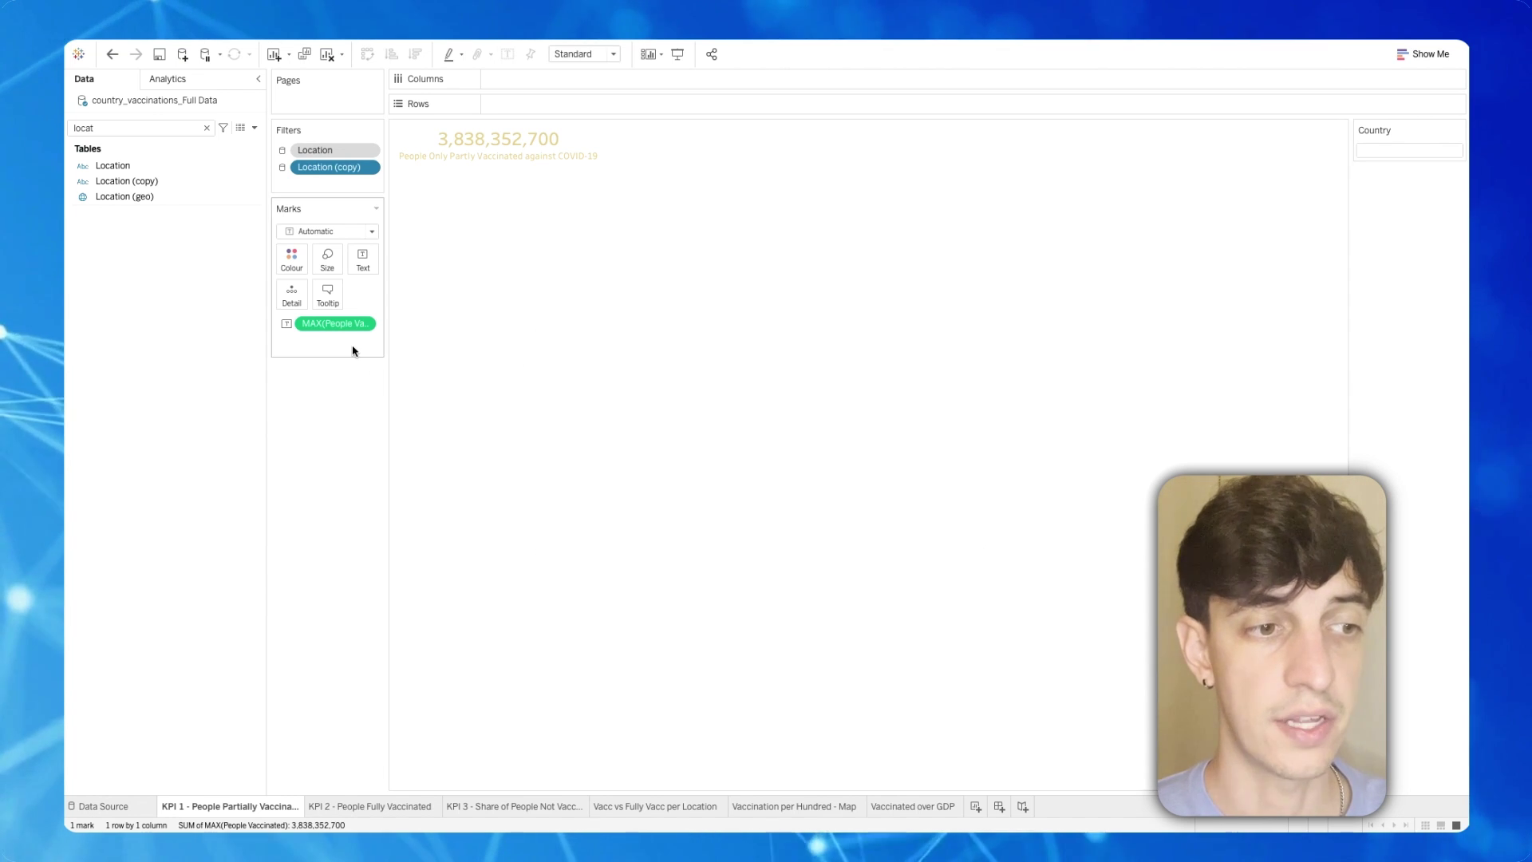
left_click(207, 129)
- Add a Continent filter with all values, applied to all sheets using this data source
type("cont")
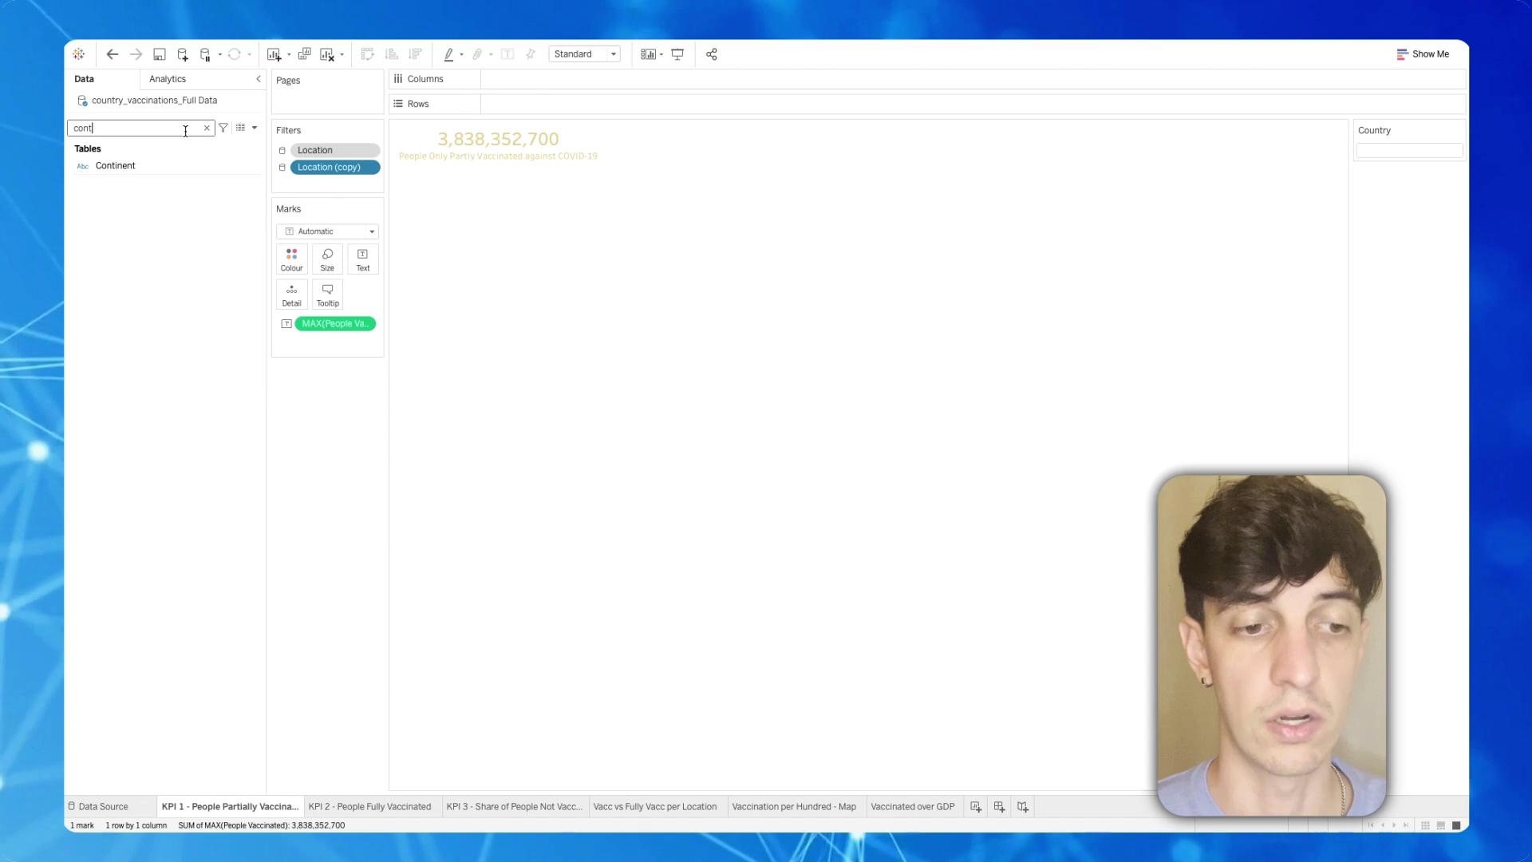
left_click_drag(118, 165, 323, 184)
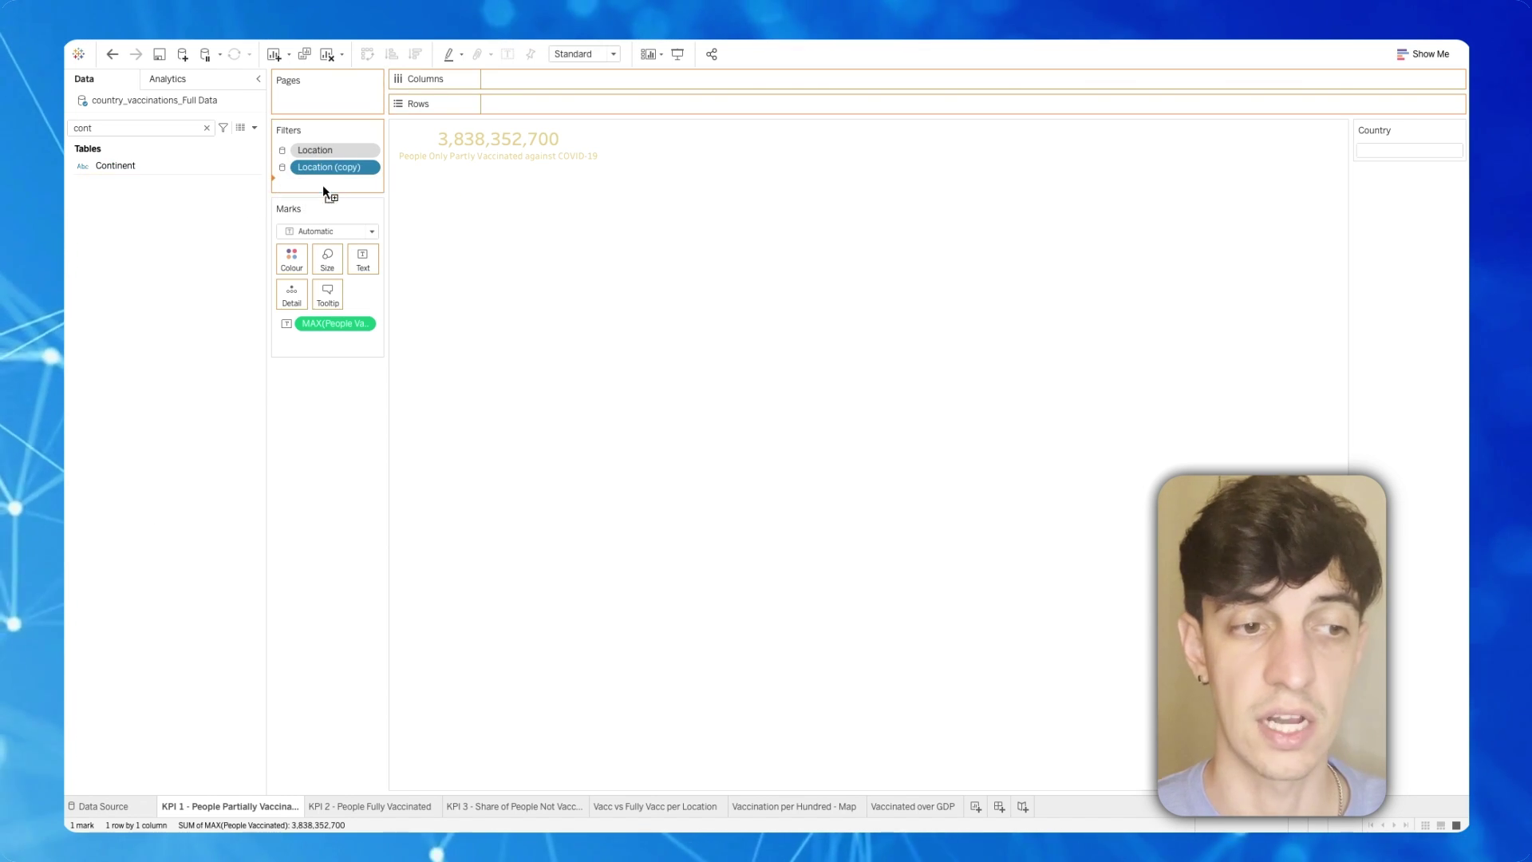
left_click(584, 460)
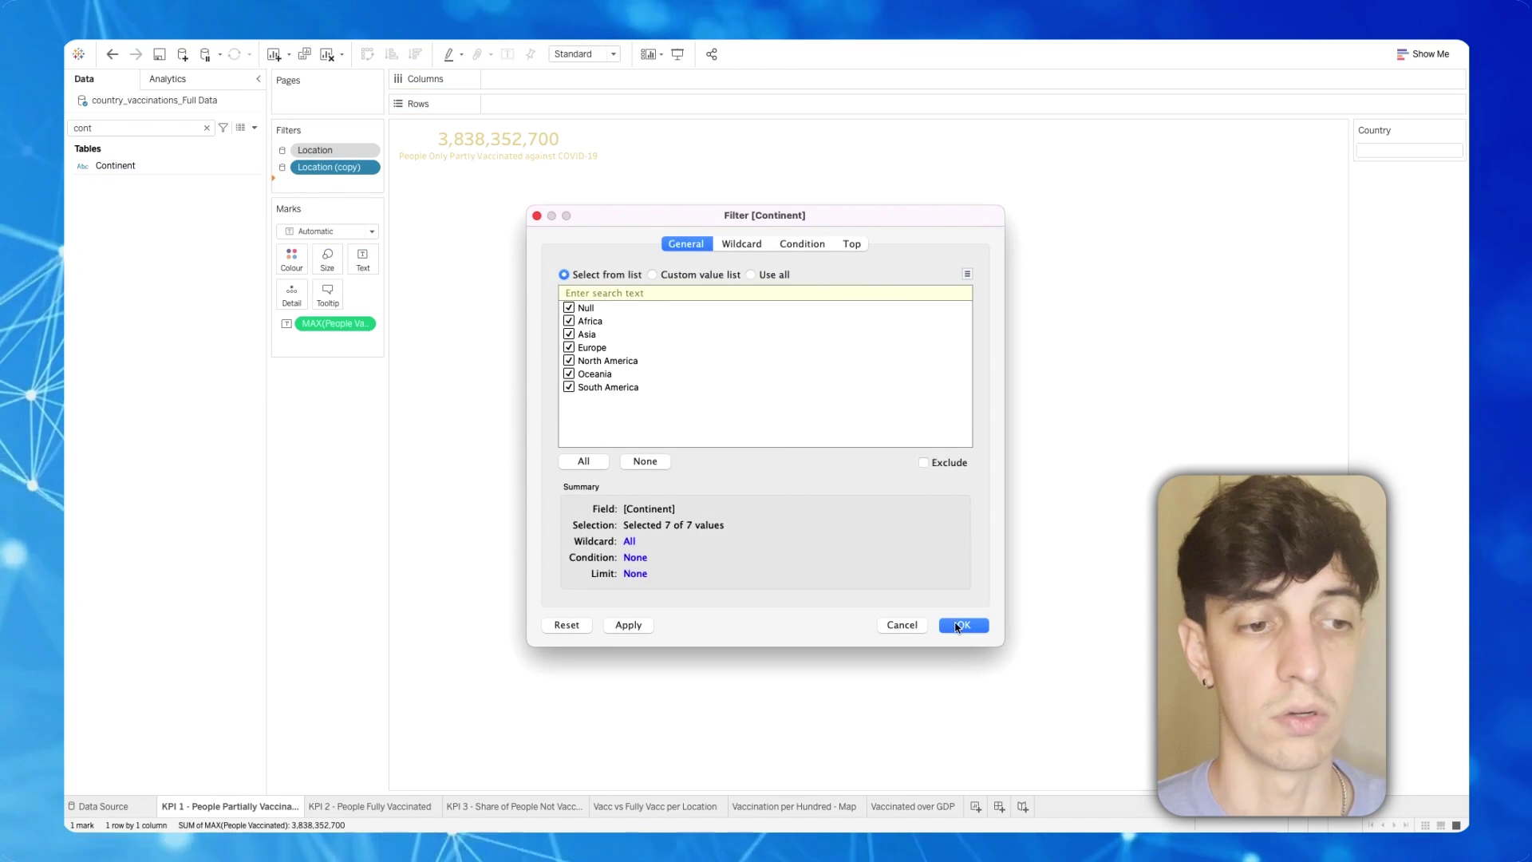
left_click(963, 624)
left_click(368, 184)
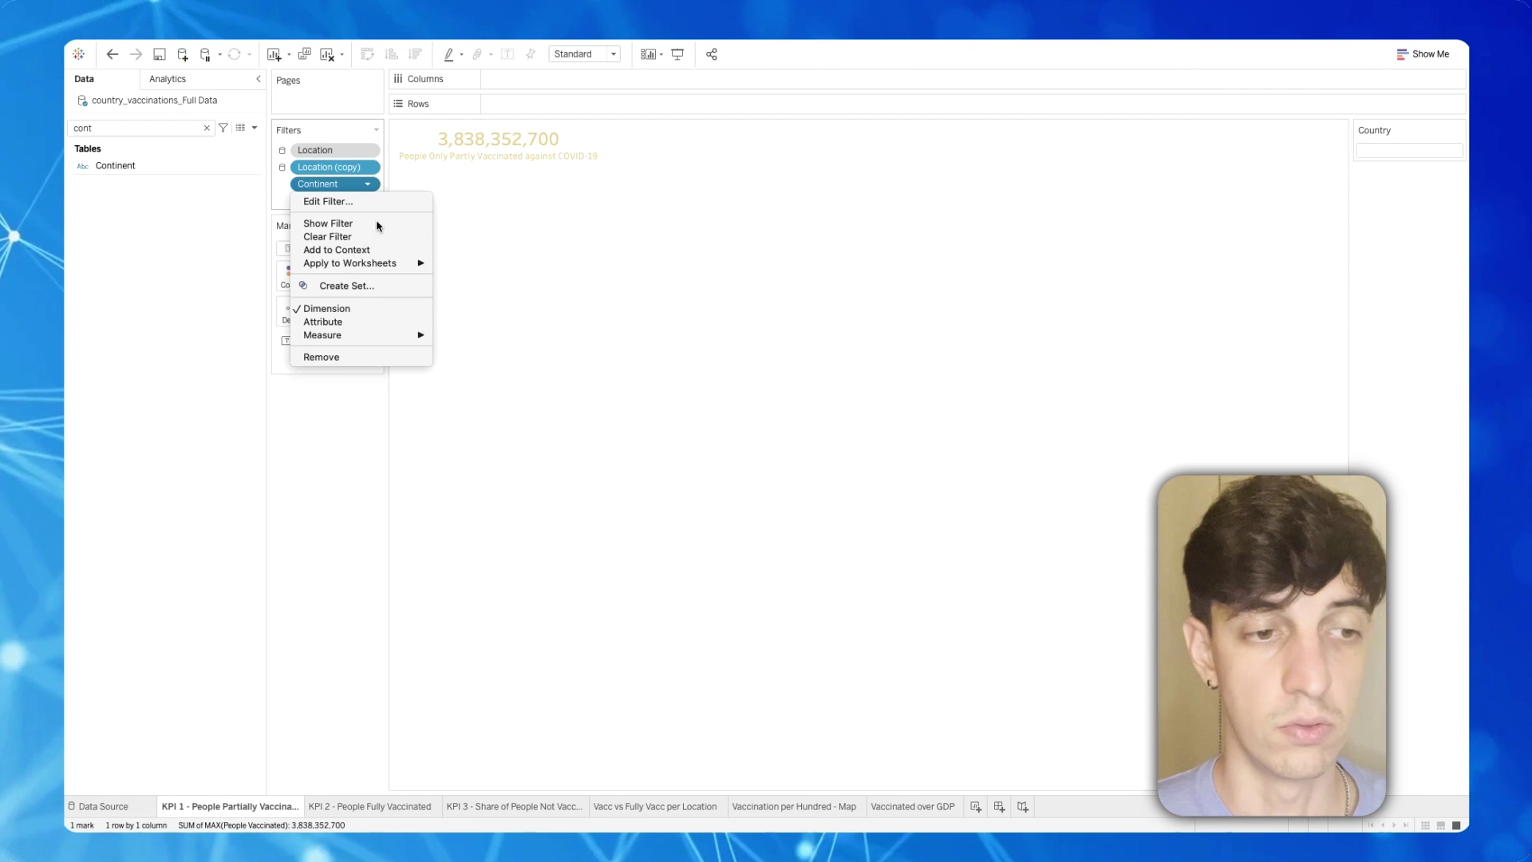
mouse_move(389, 268)
left_click(487, 278)
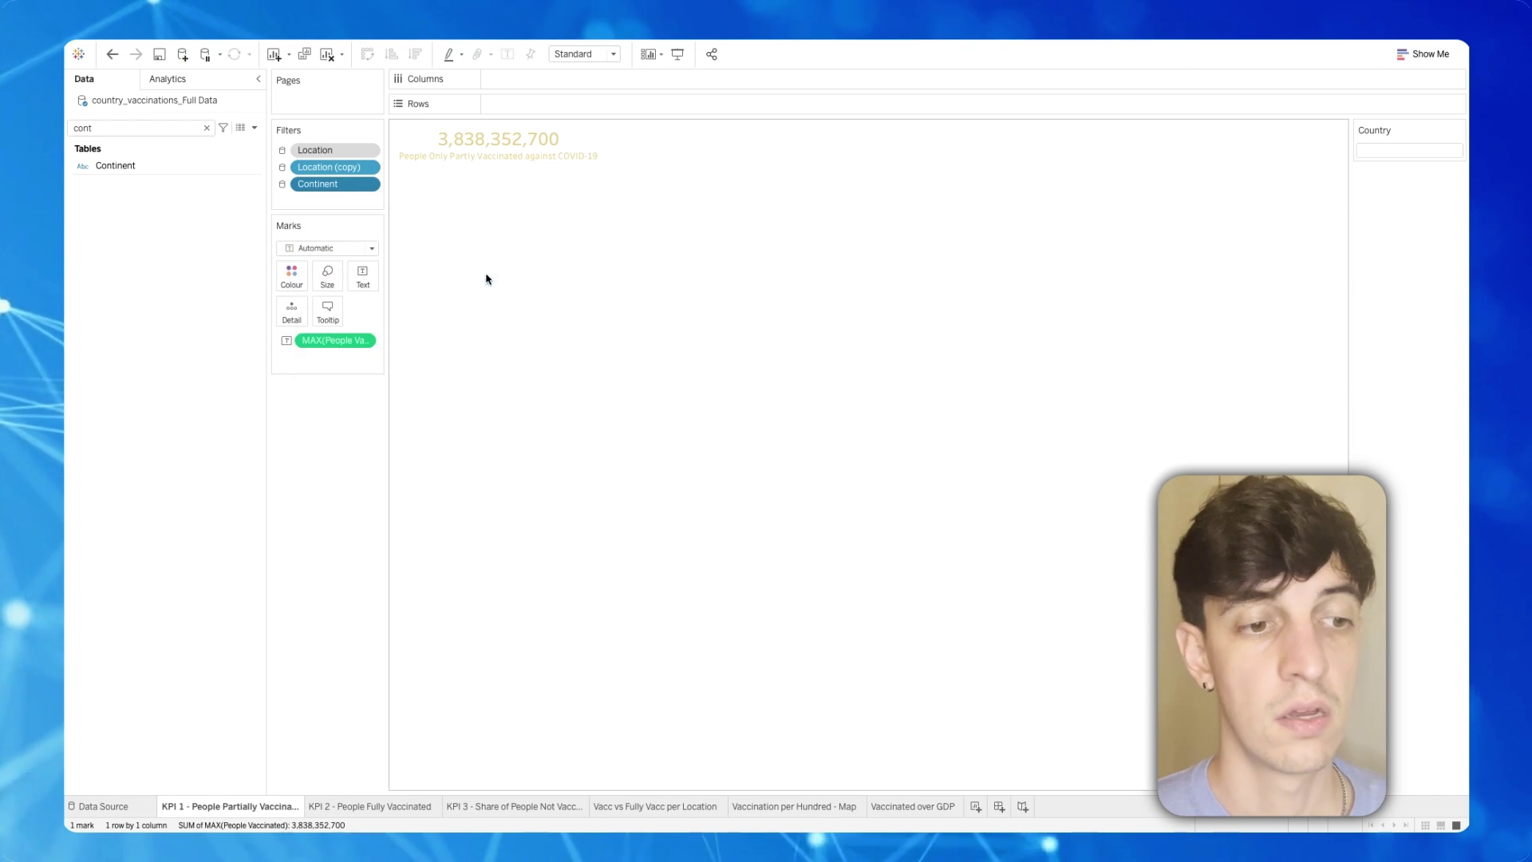
- Show the Continent filter as a dropdown with an Apply button, then clear the field search
left_click(370, 188)
left_click(319, 222)
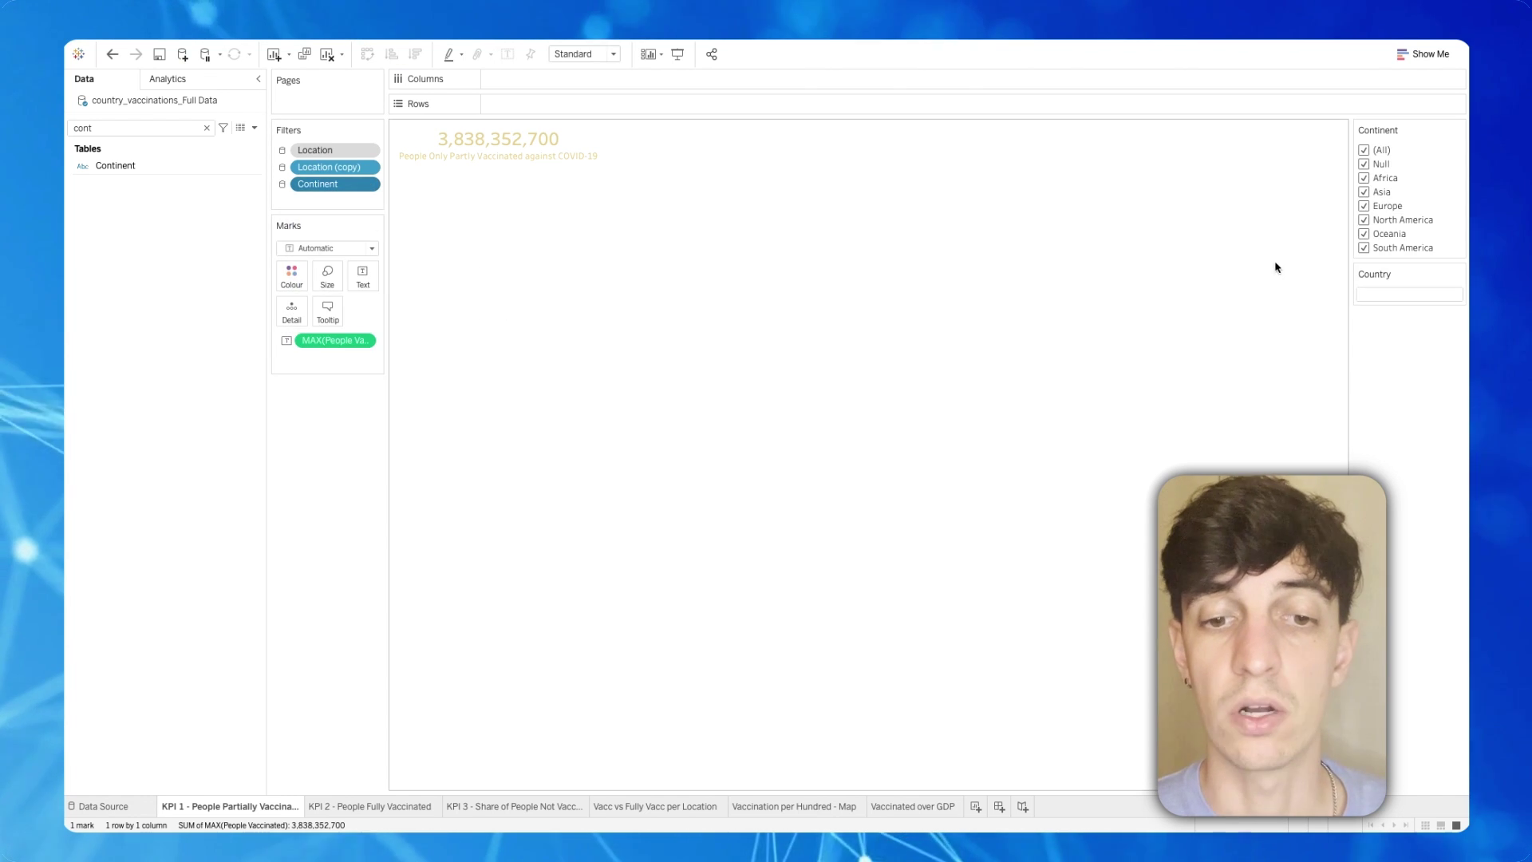
left_click(1458, 130)
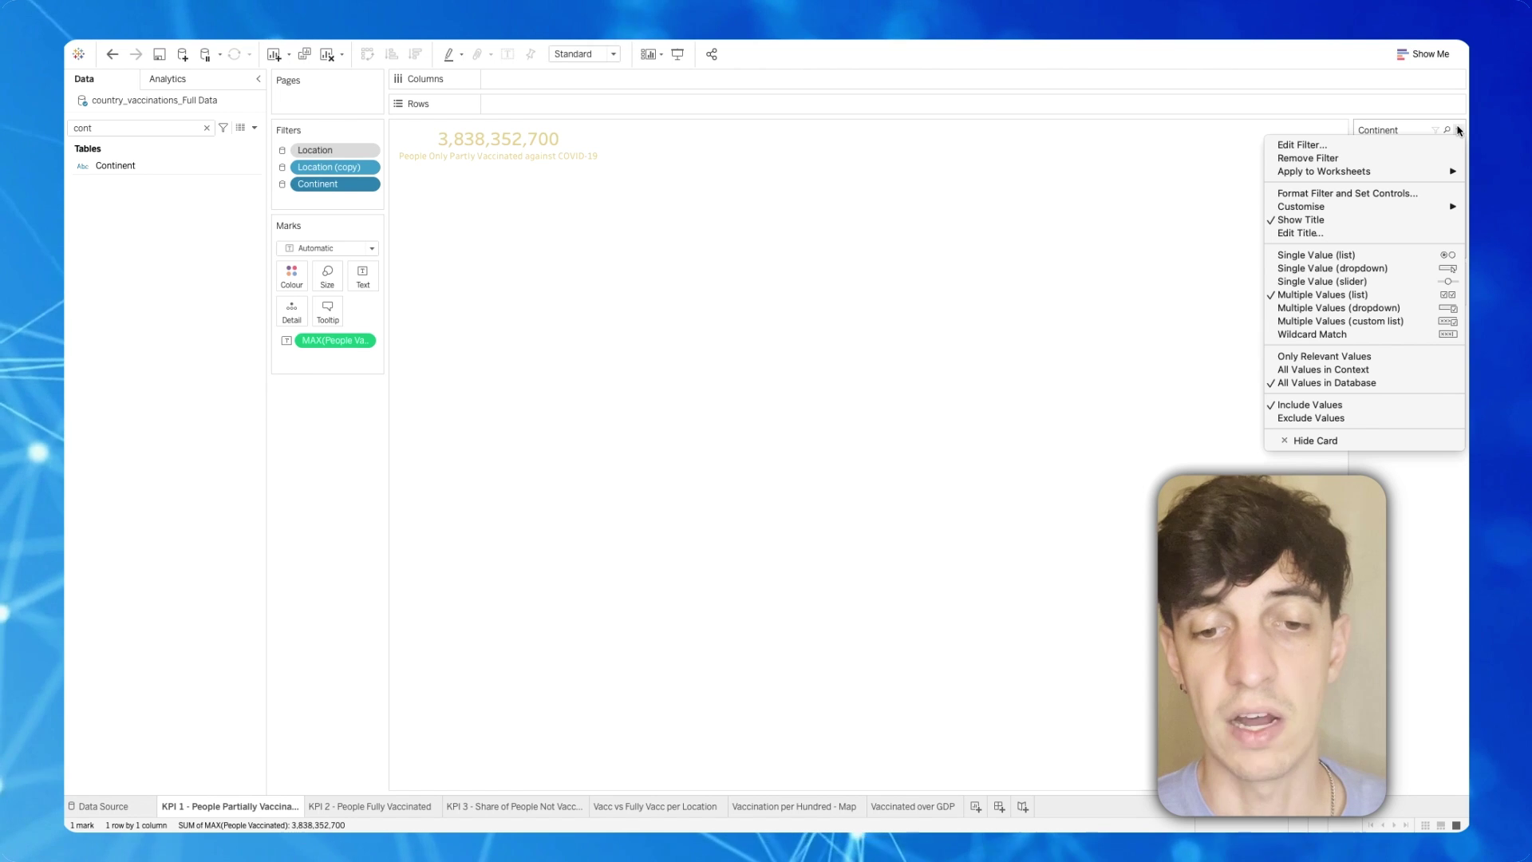
left_click(1340, 268)
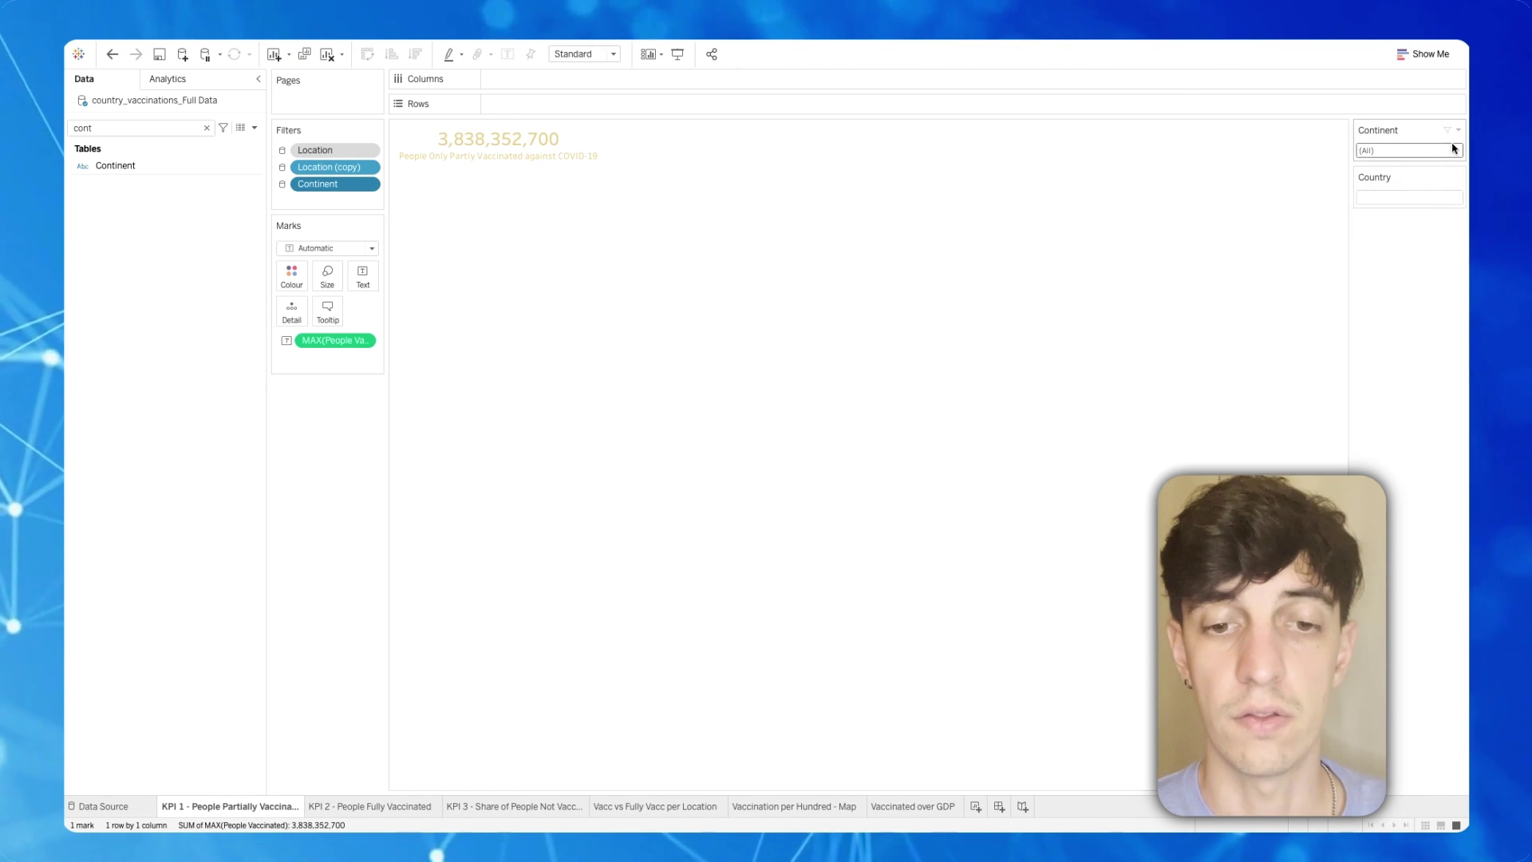
left_click(1457, 130)
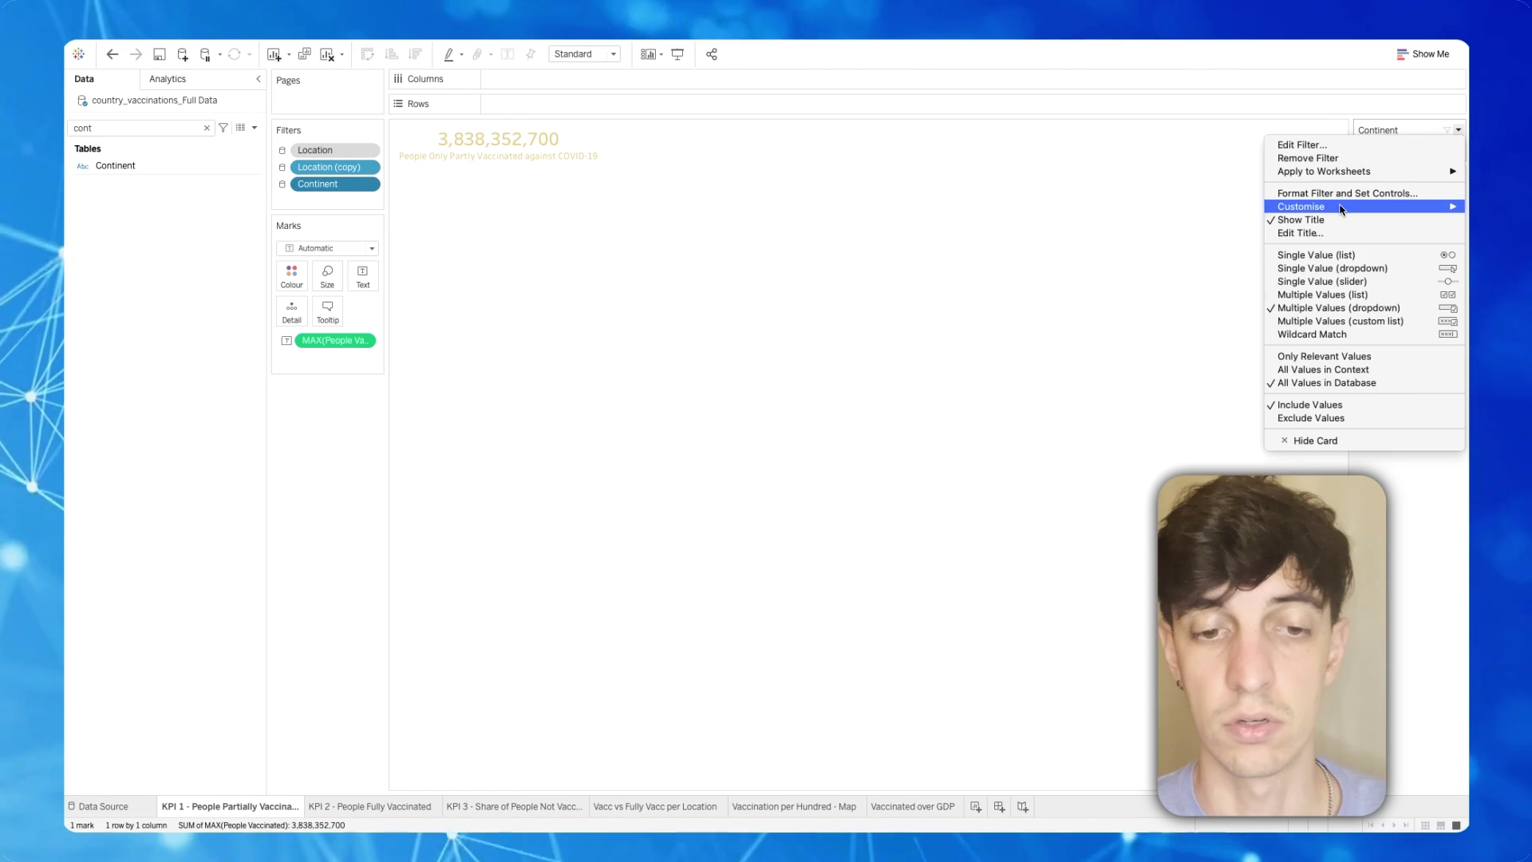
mouse_move(1341, 209)
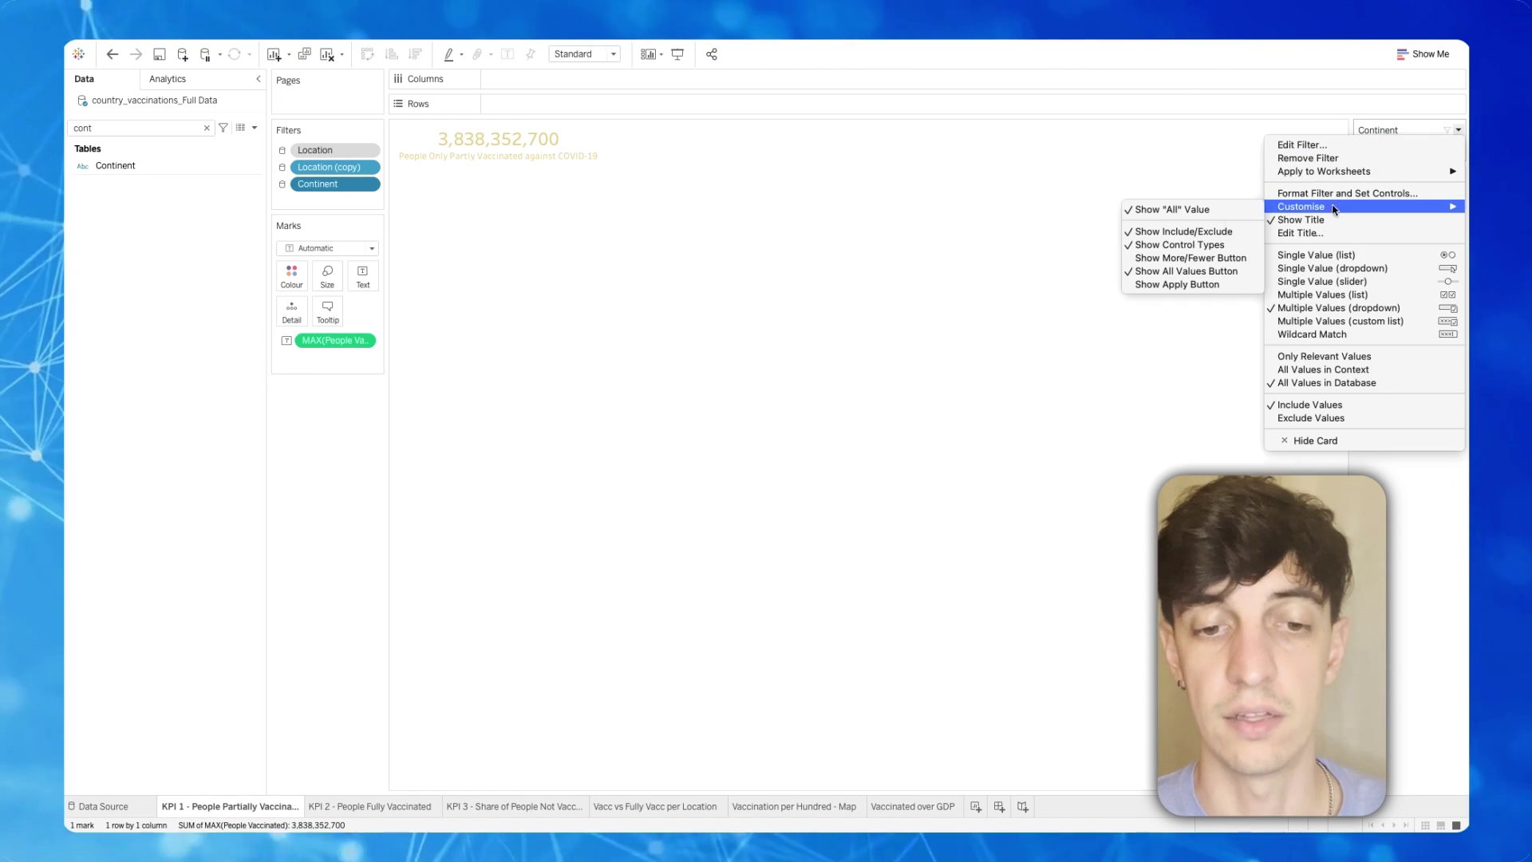
left_click(1172, 285)
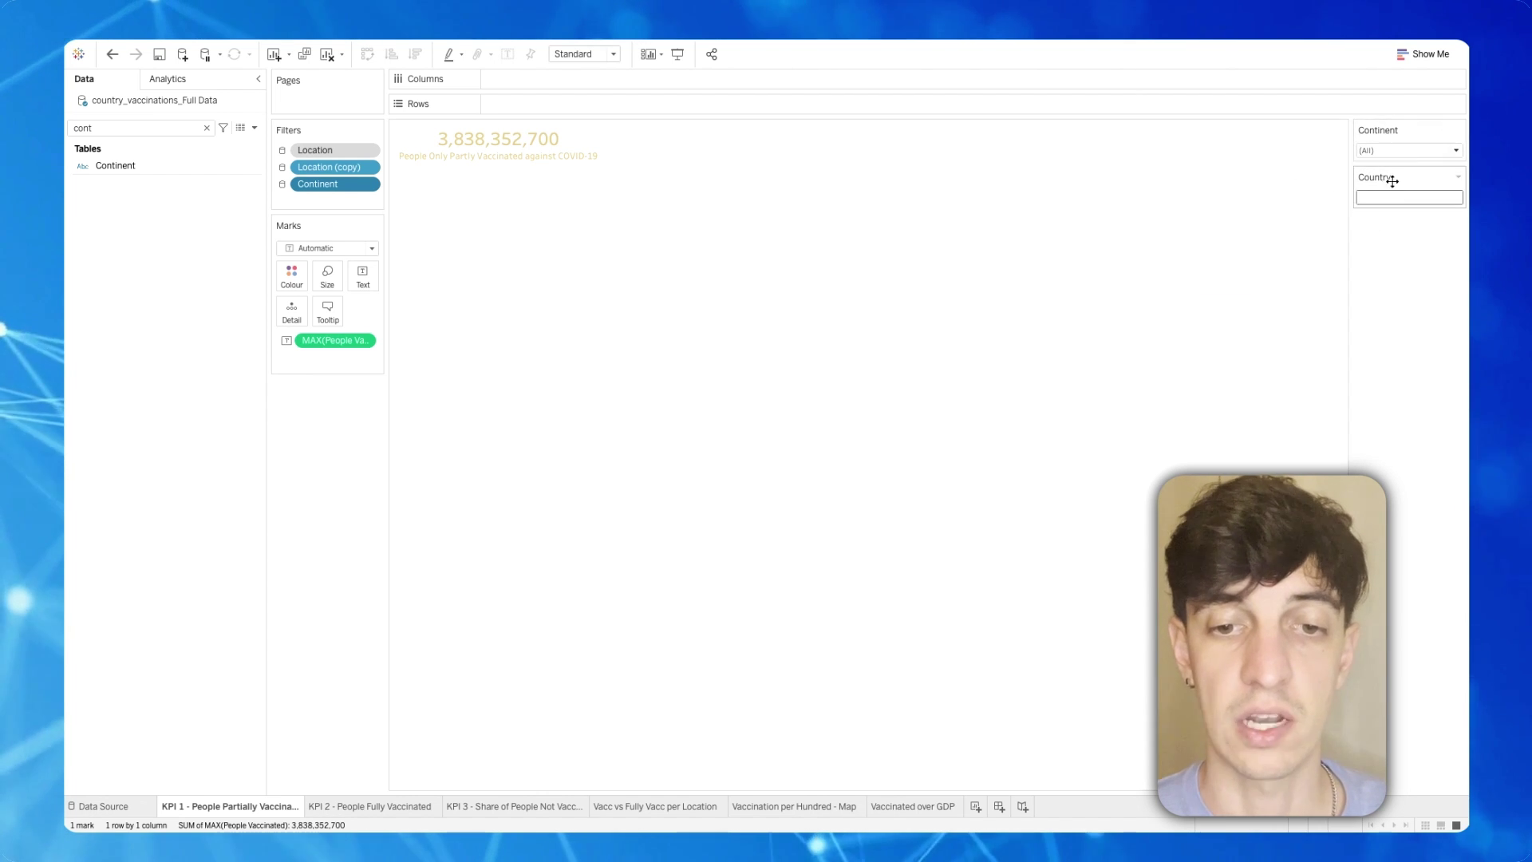
left_click(207, 128)
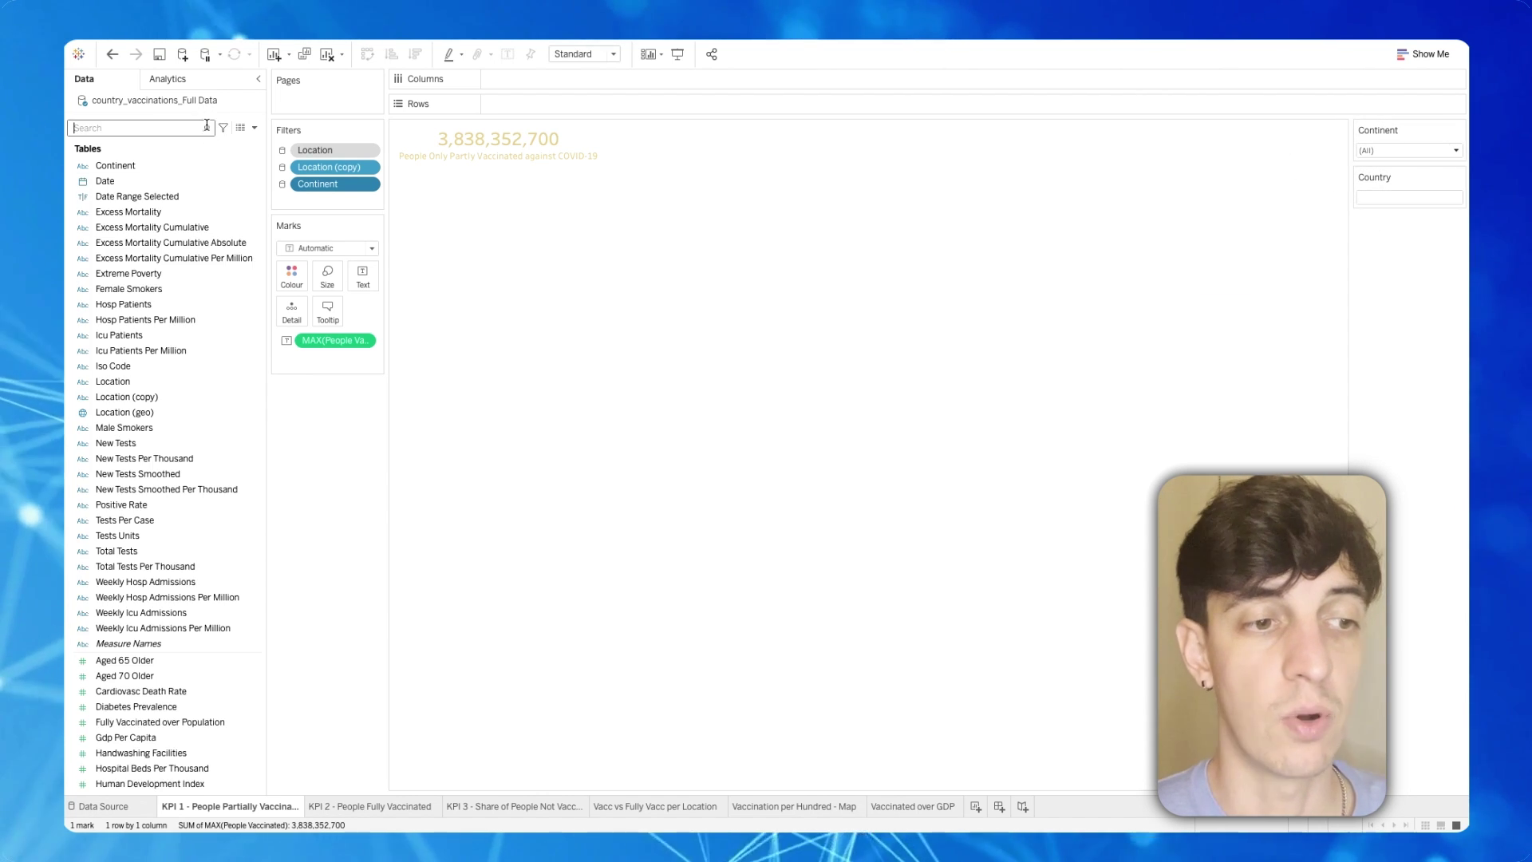
- Create a Date-type parameter 'Select Start Date' with current value 04/09/2020
left_click(256, 127)
left_click(184, 156)
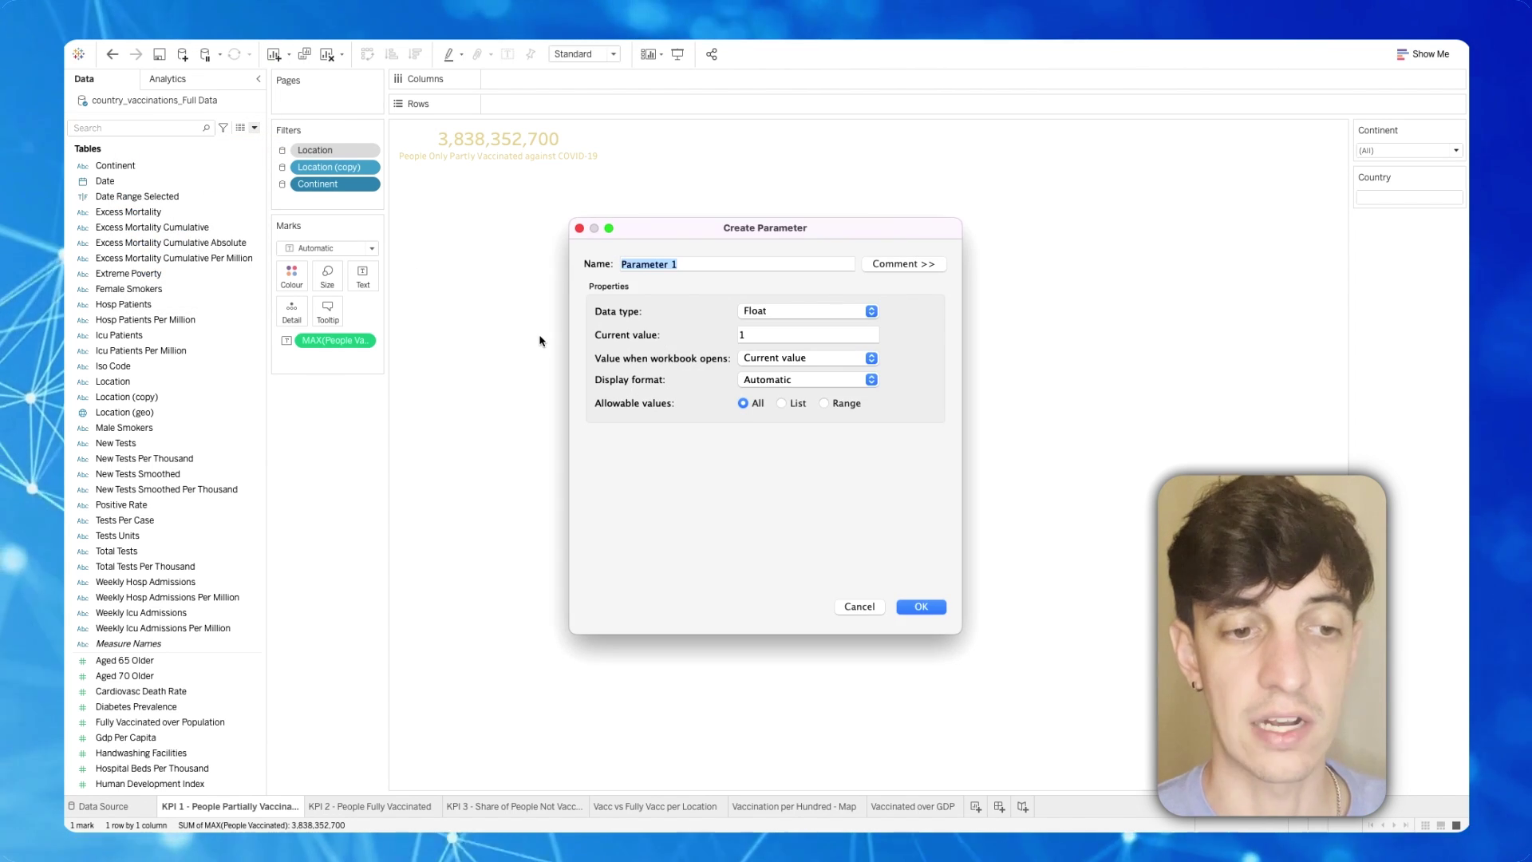
type("Select Start Date")
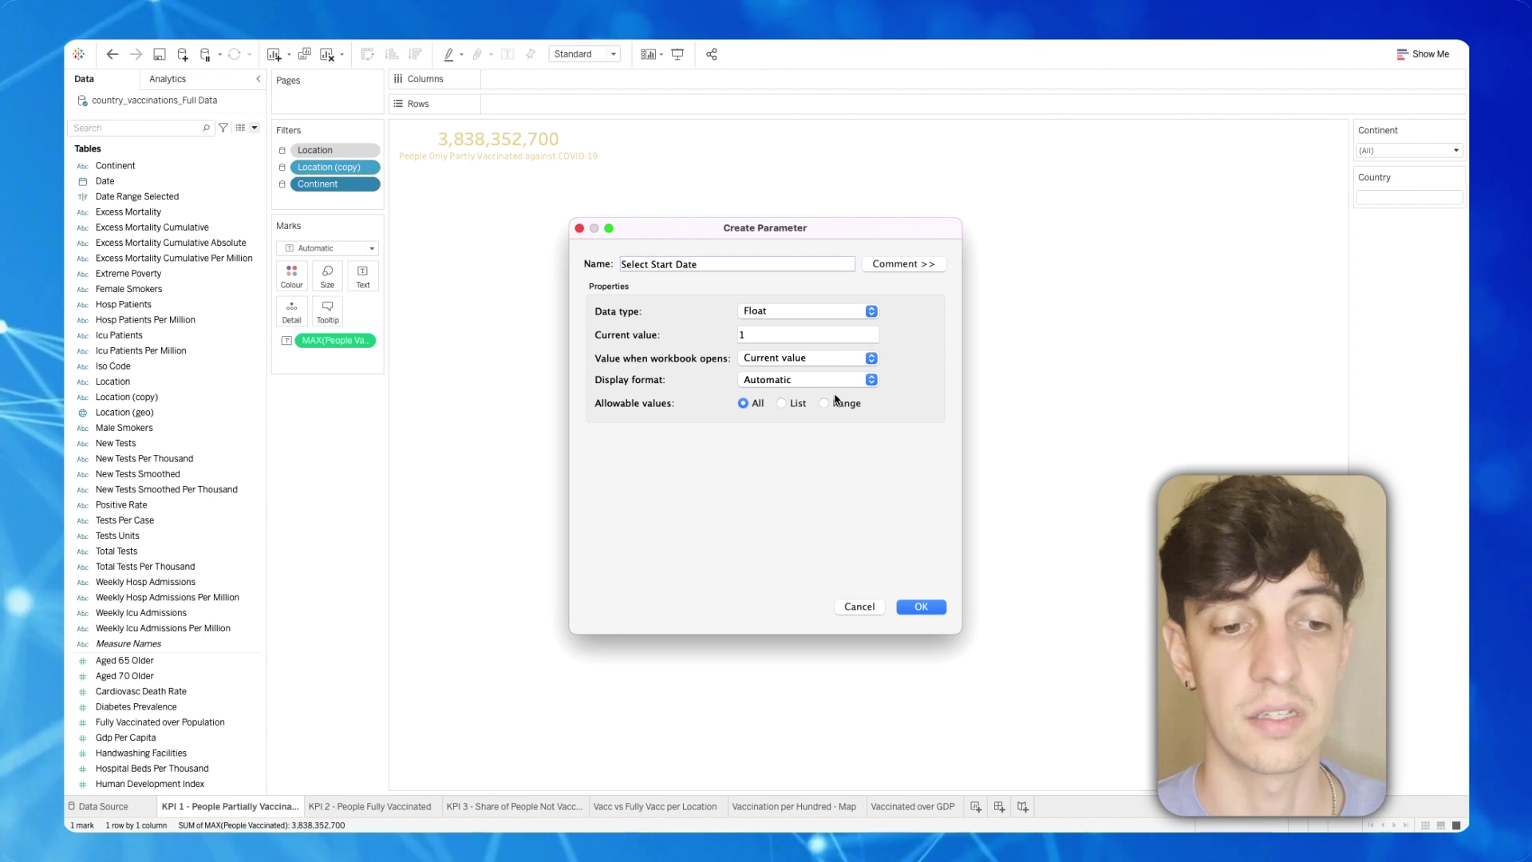
left_click(838, 311)
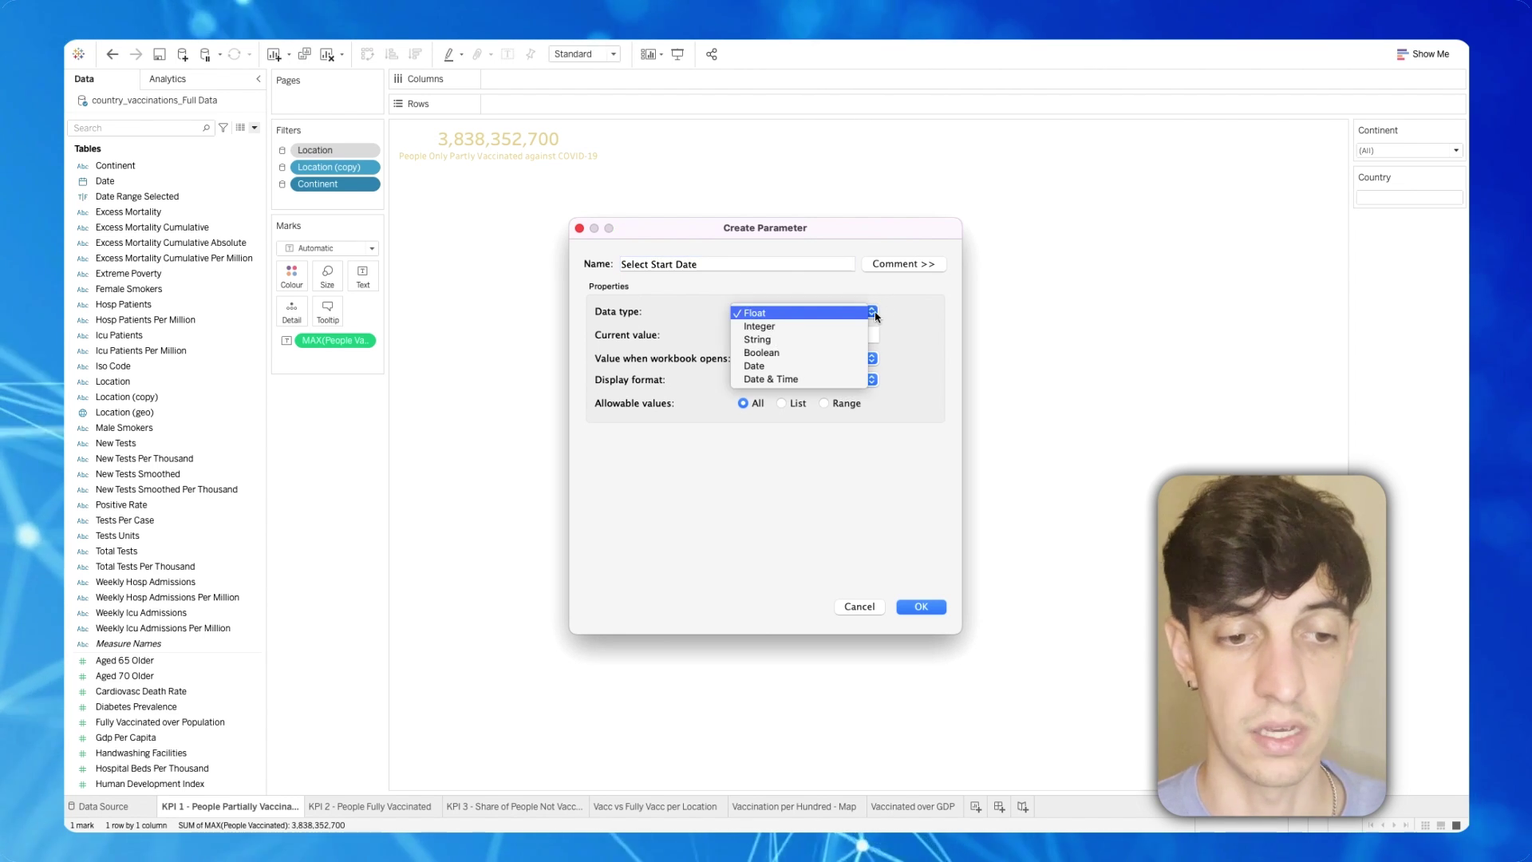
left_click(825, 362)
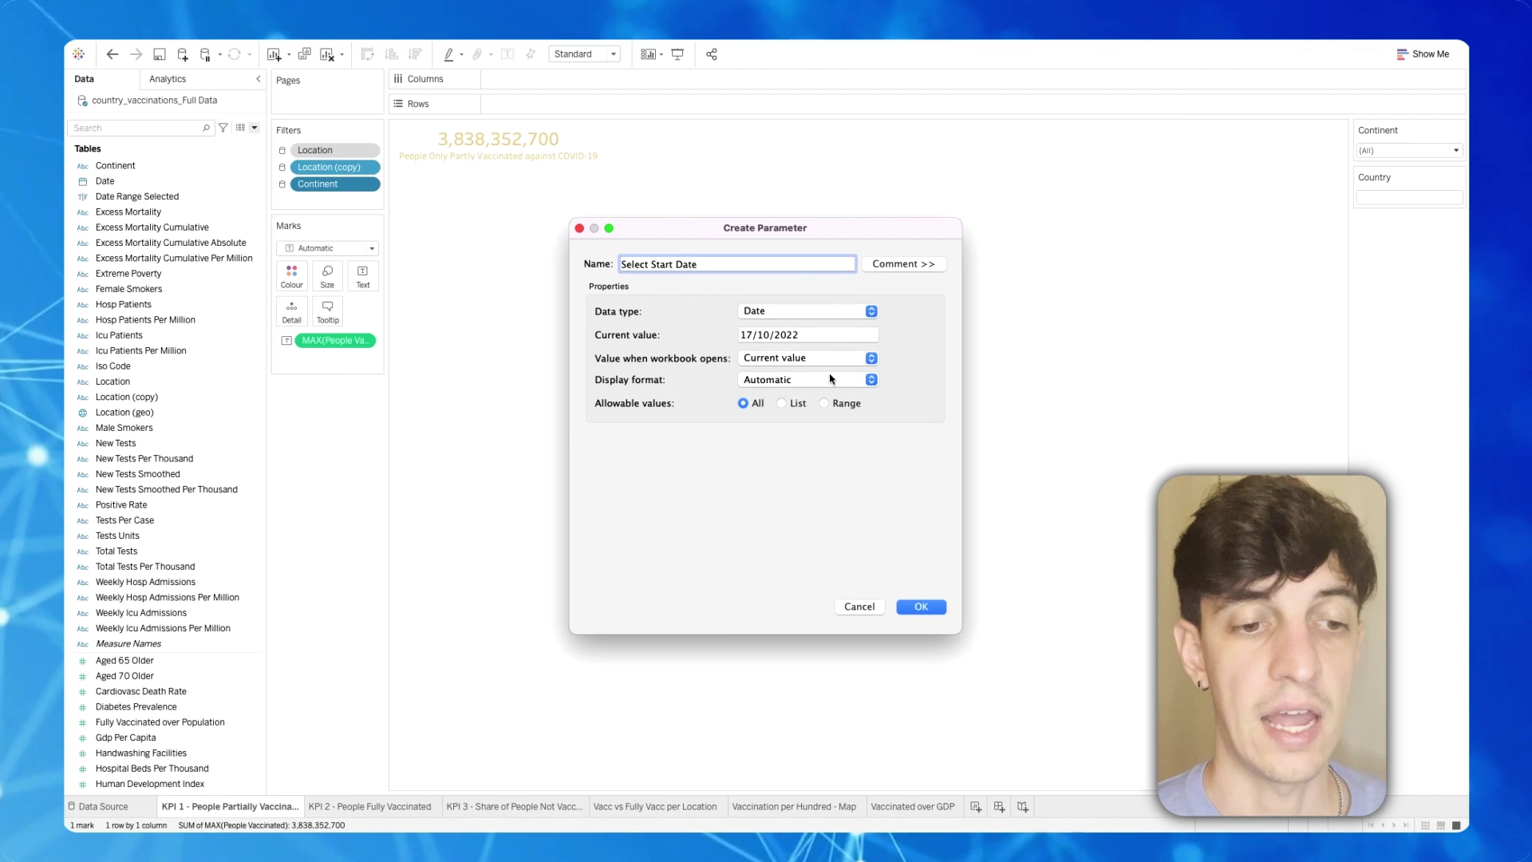
double_click(742, 335)
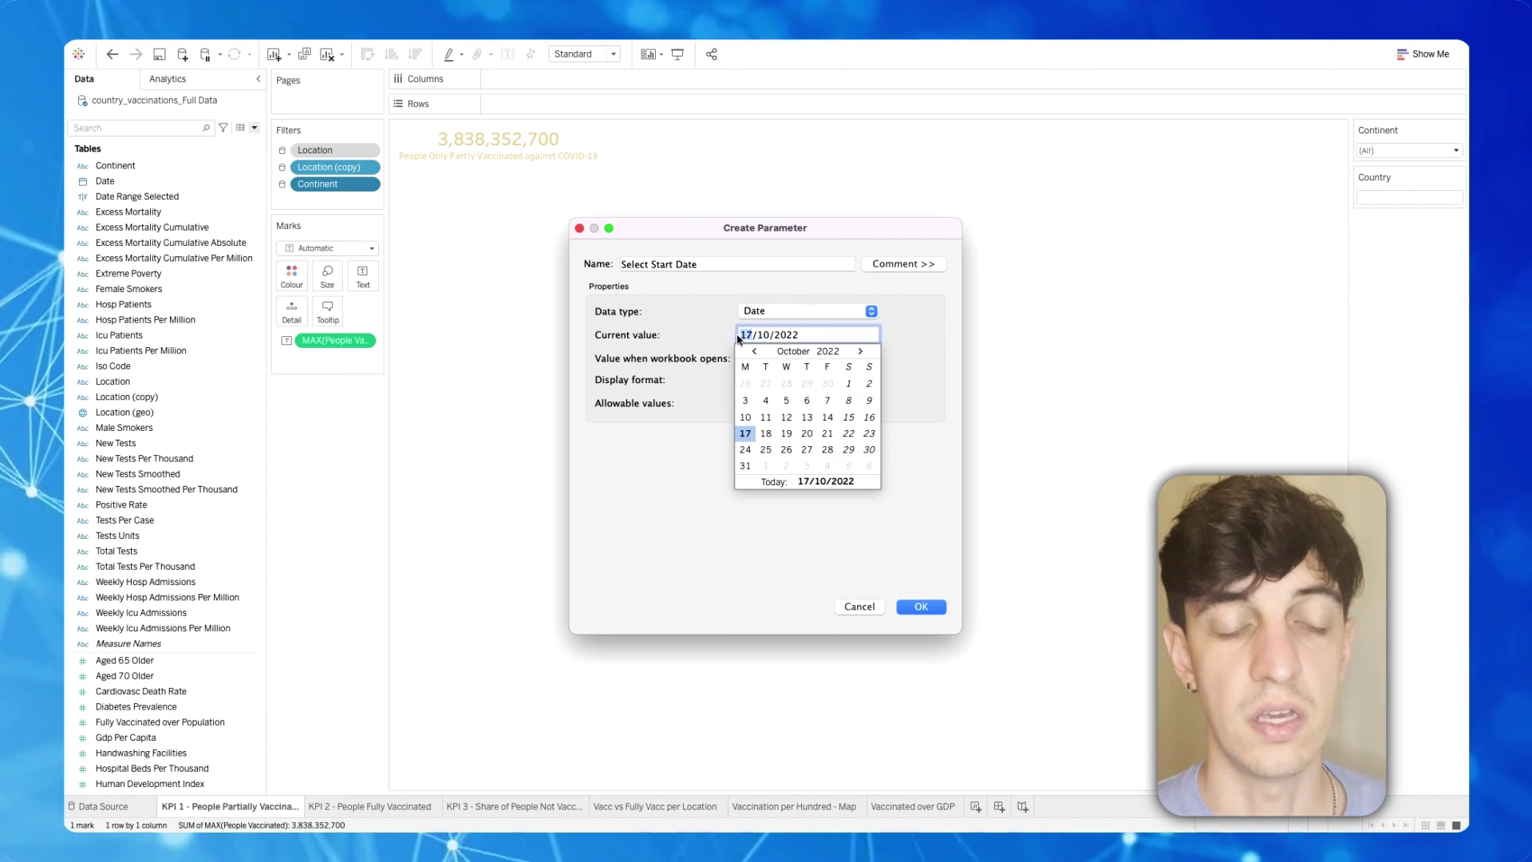
type("04/0")
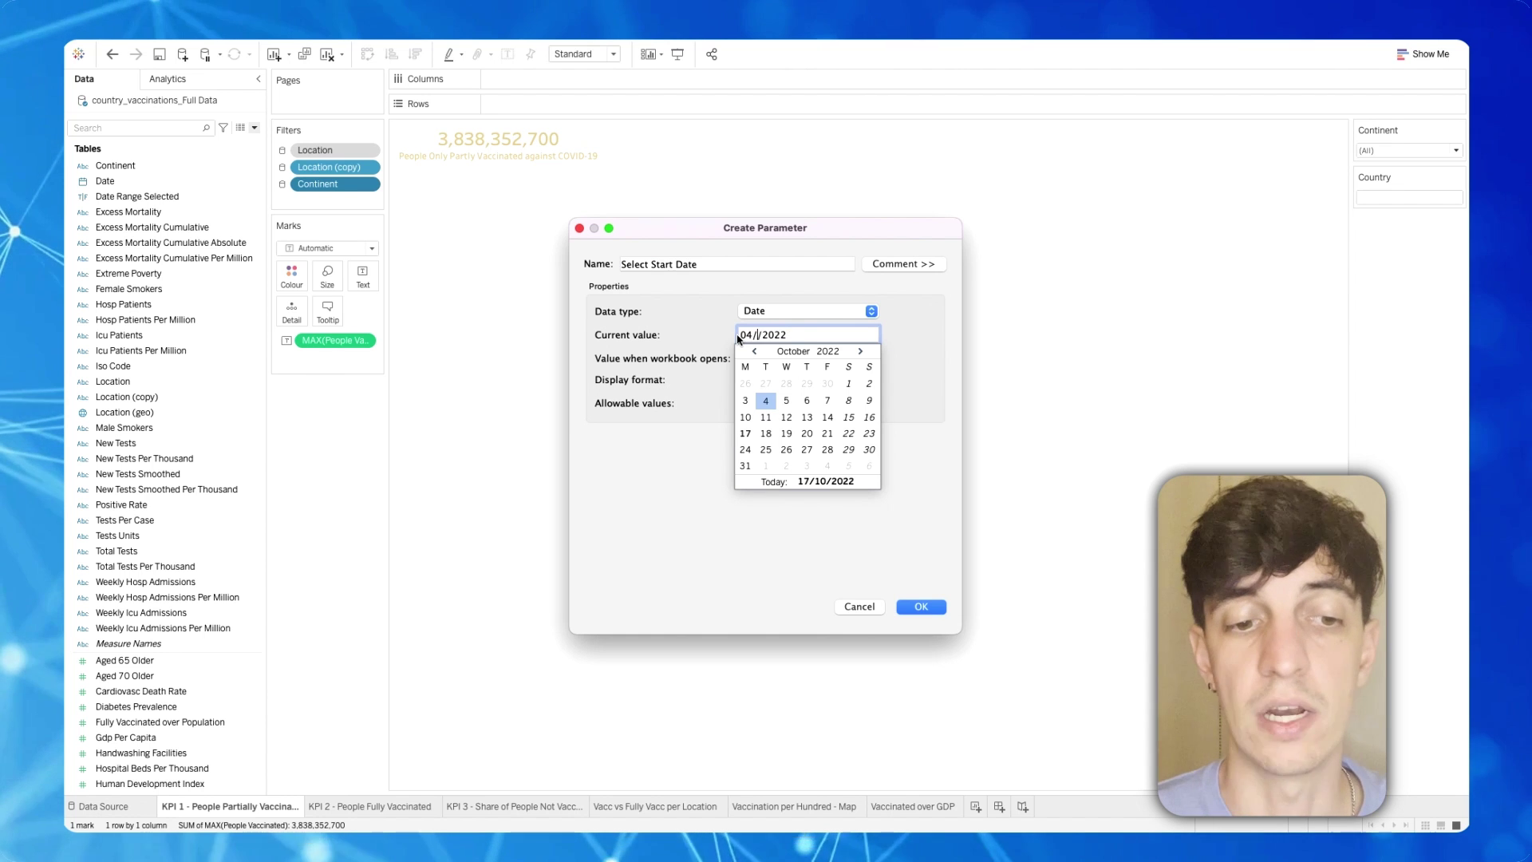
type("9")
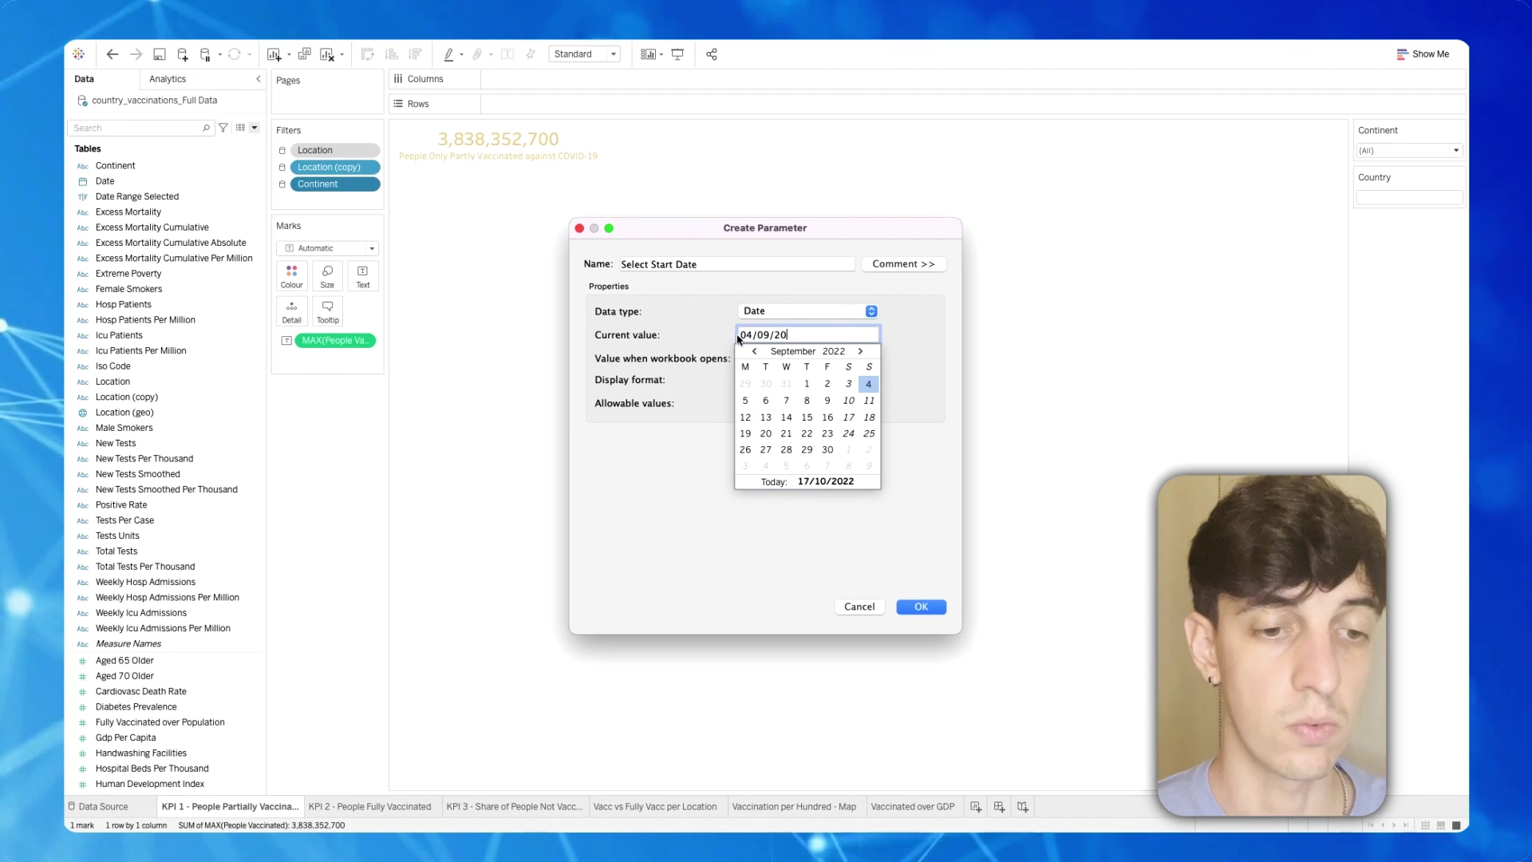
type("2020")
left_click(921, 606)
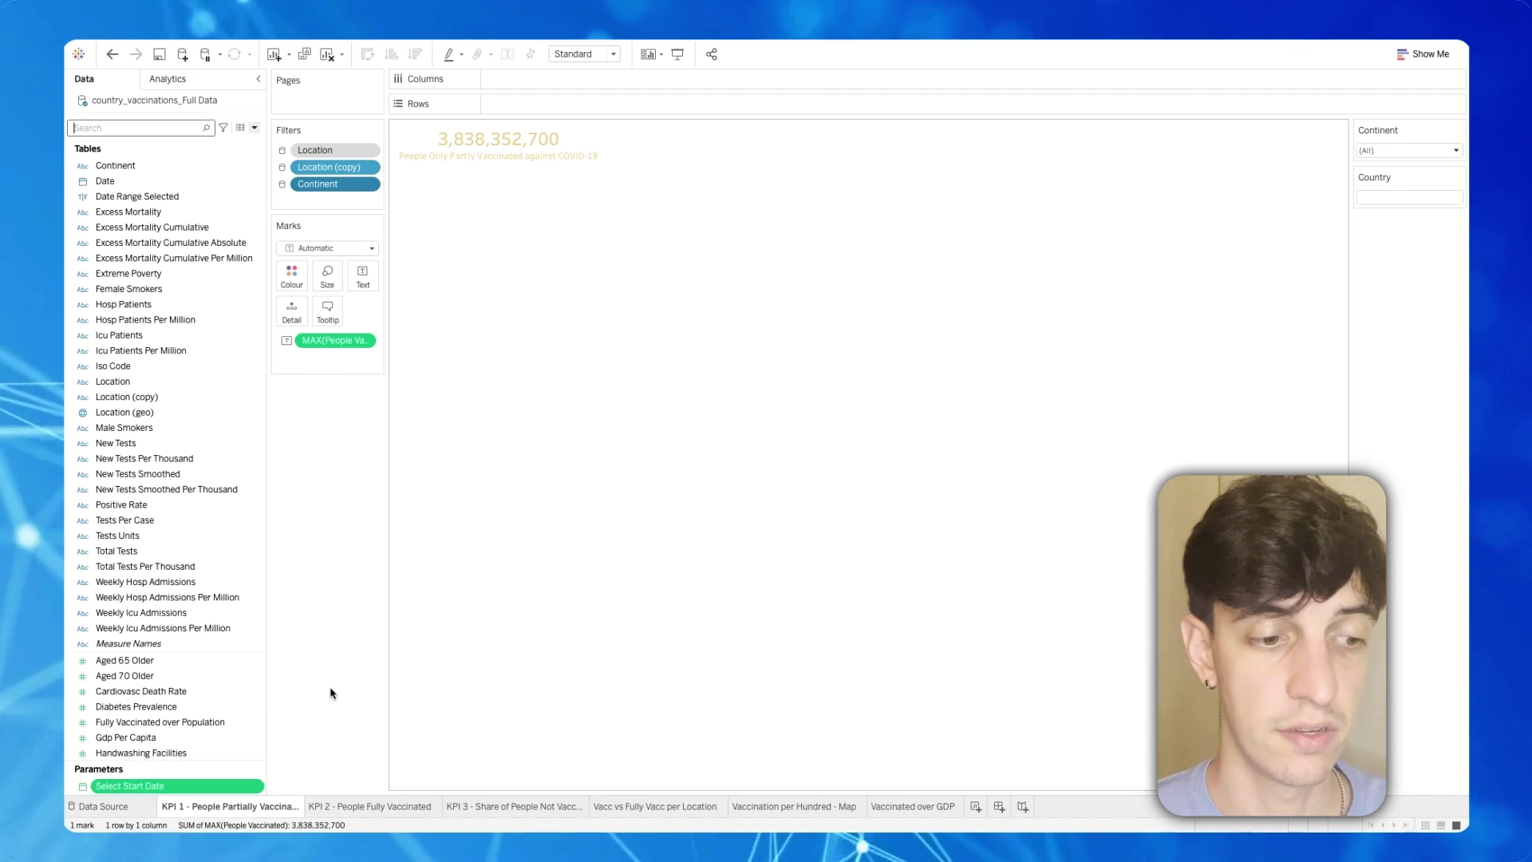
- Duplicate Select Start Date and rename the copy to Select End Date
right_click(183, 786)
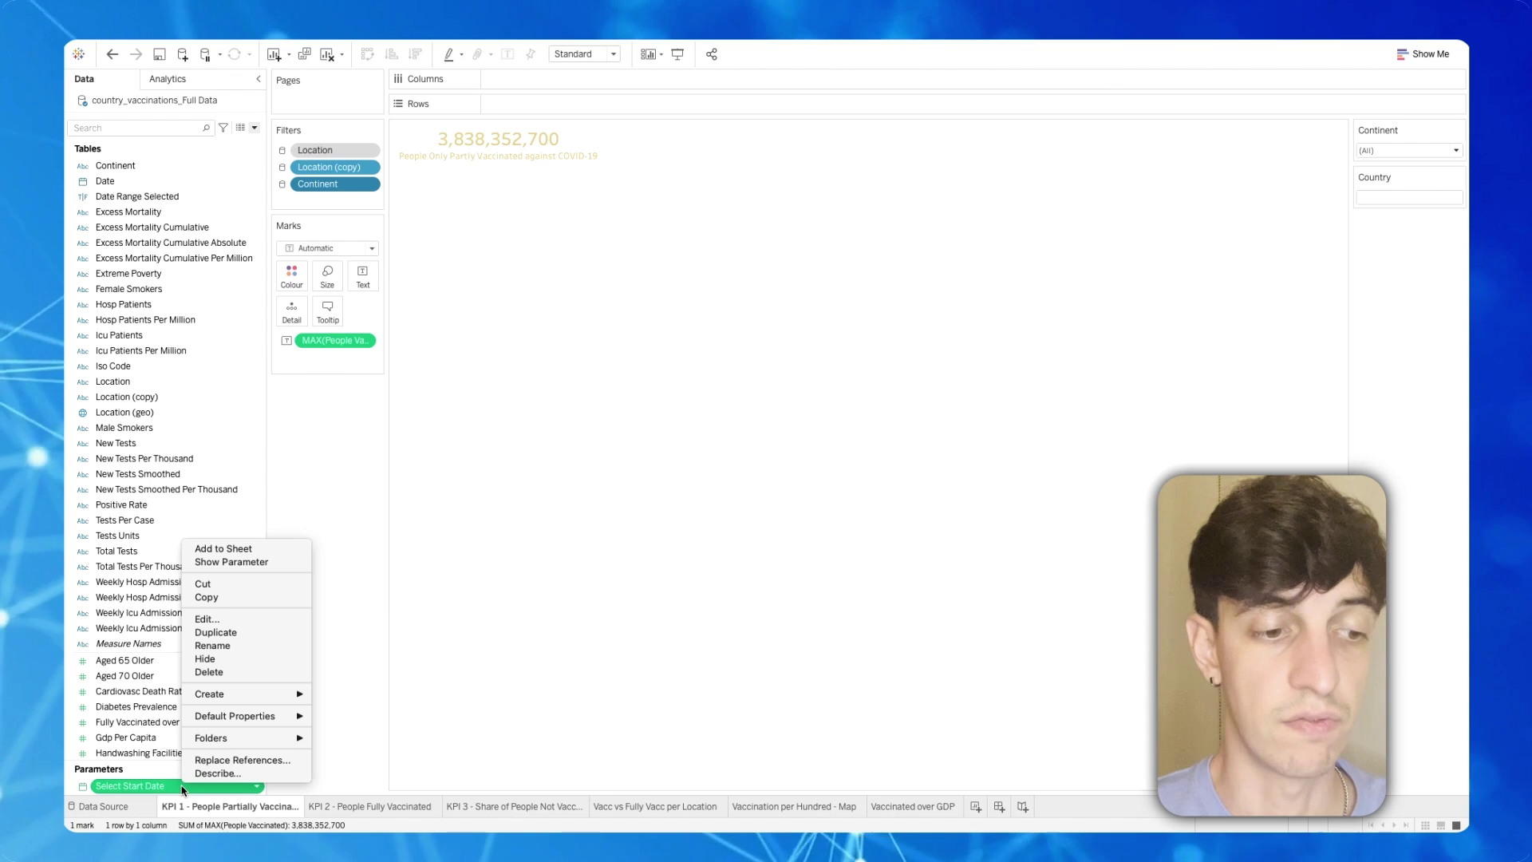
left_click(212, 632)
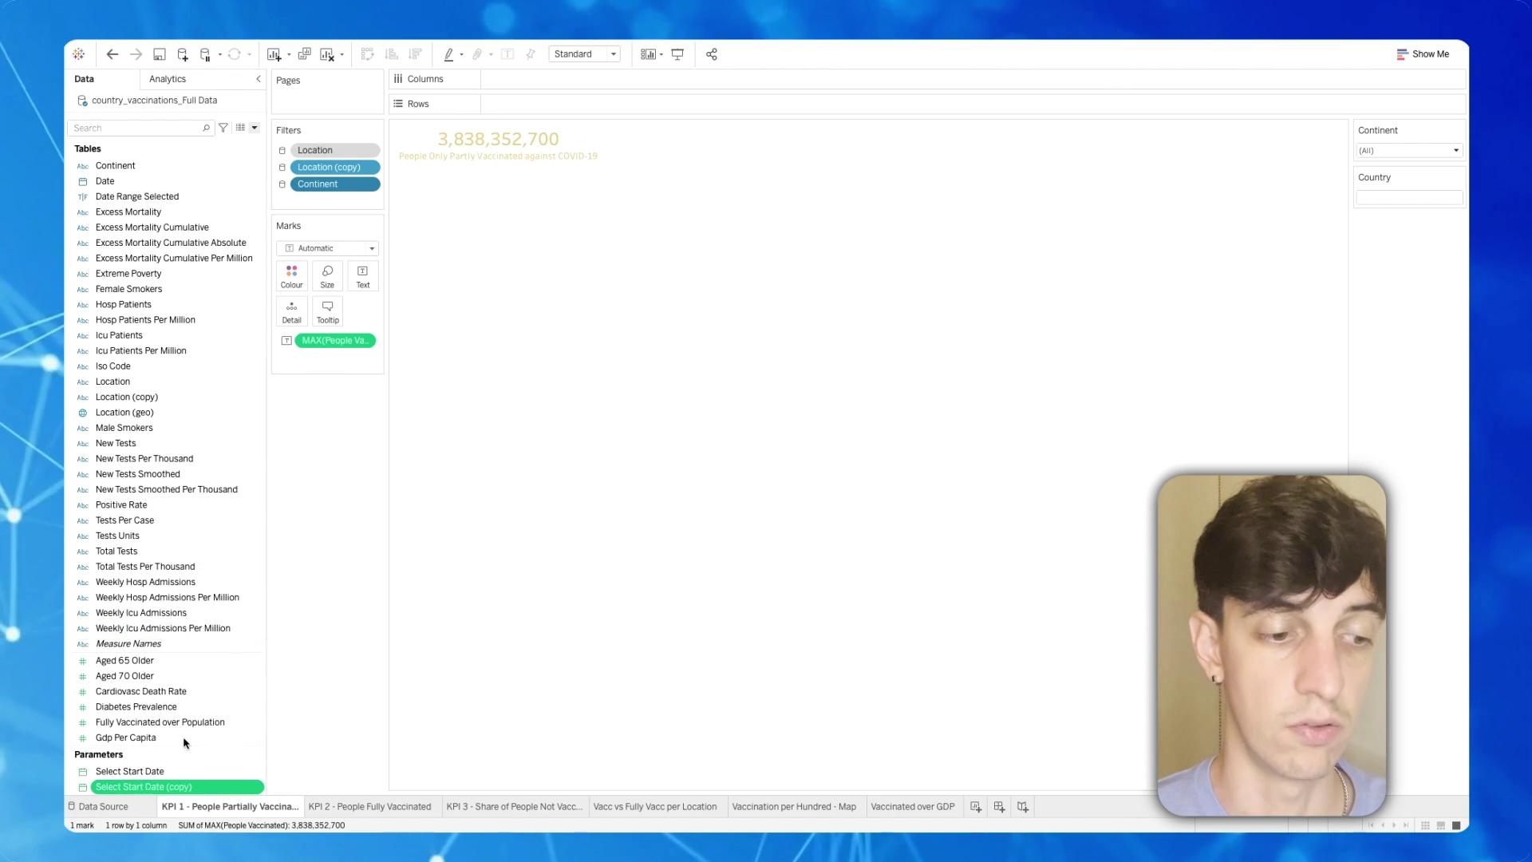
right_click(172, 786)
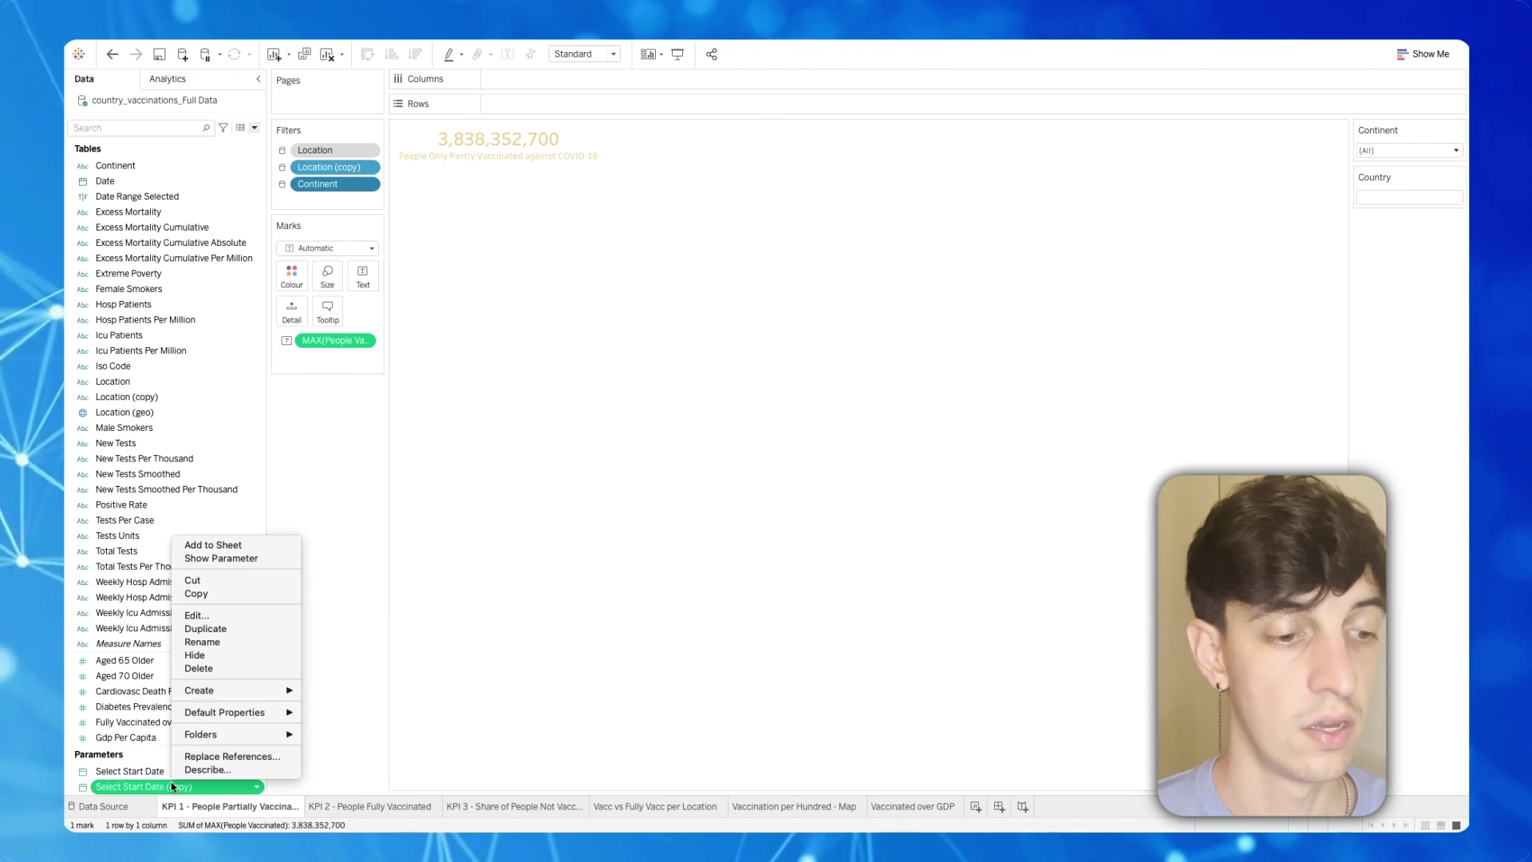
left_click(201, 620)
left_click(738, 264)
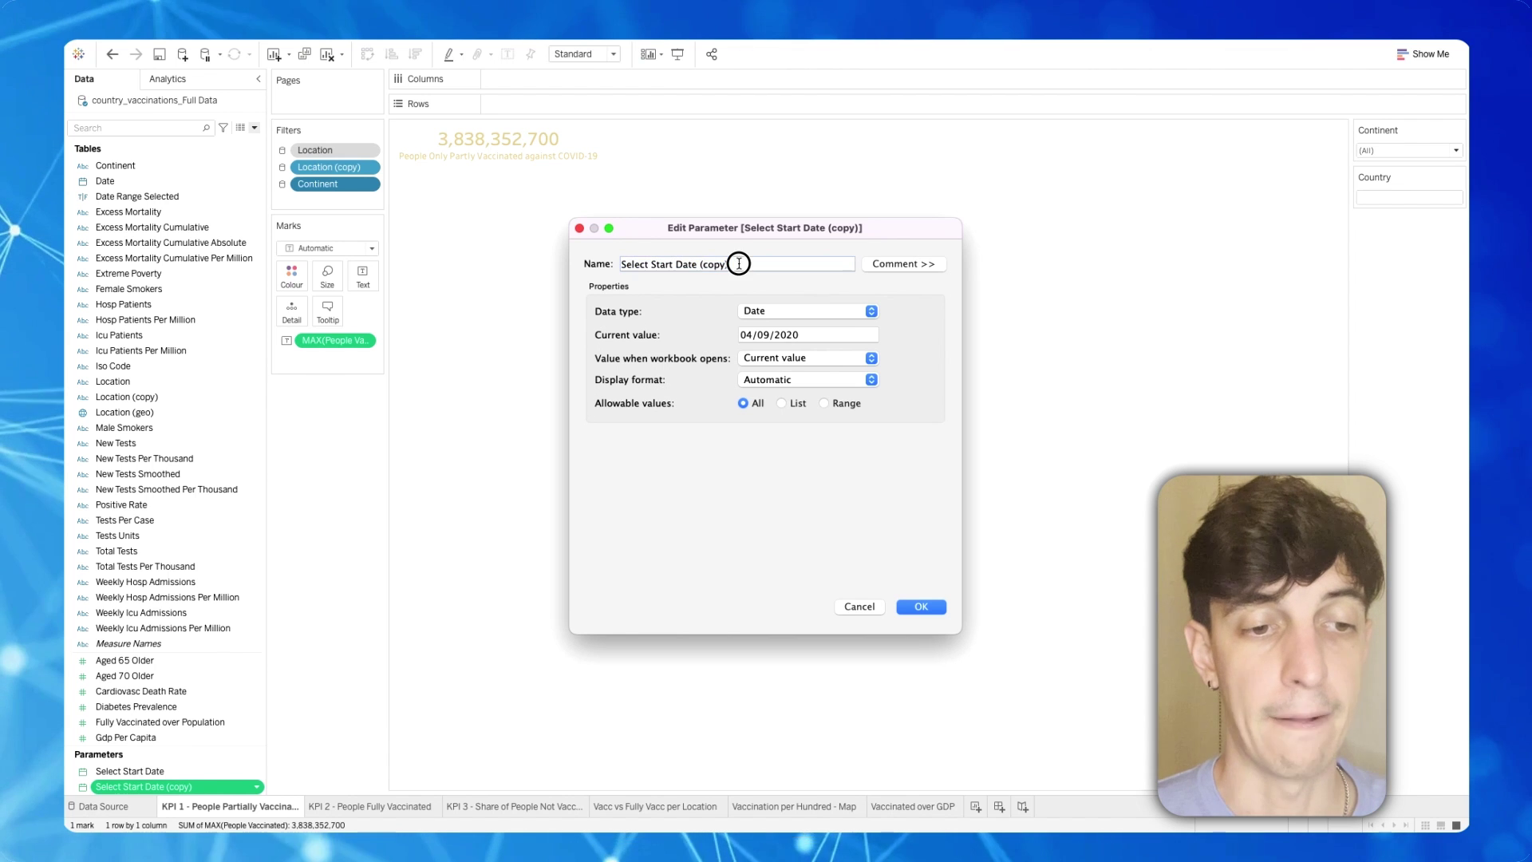
left_click_drag(739, 263, 703, 263)
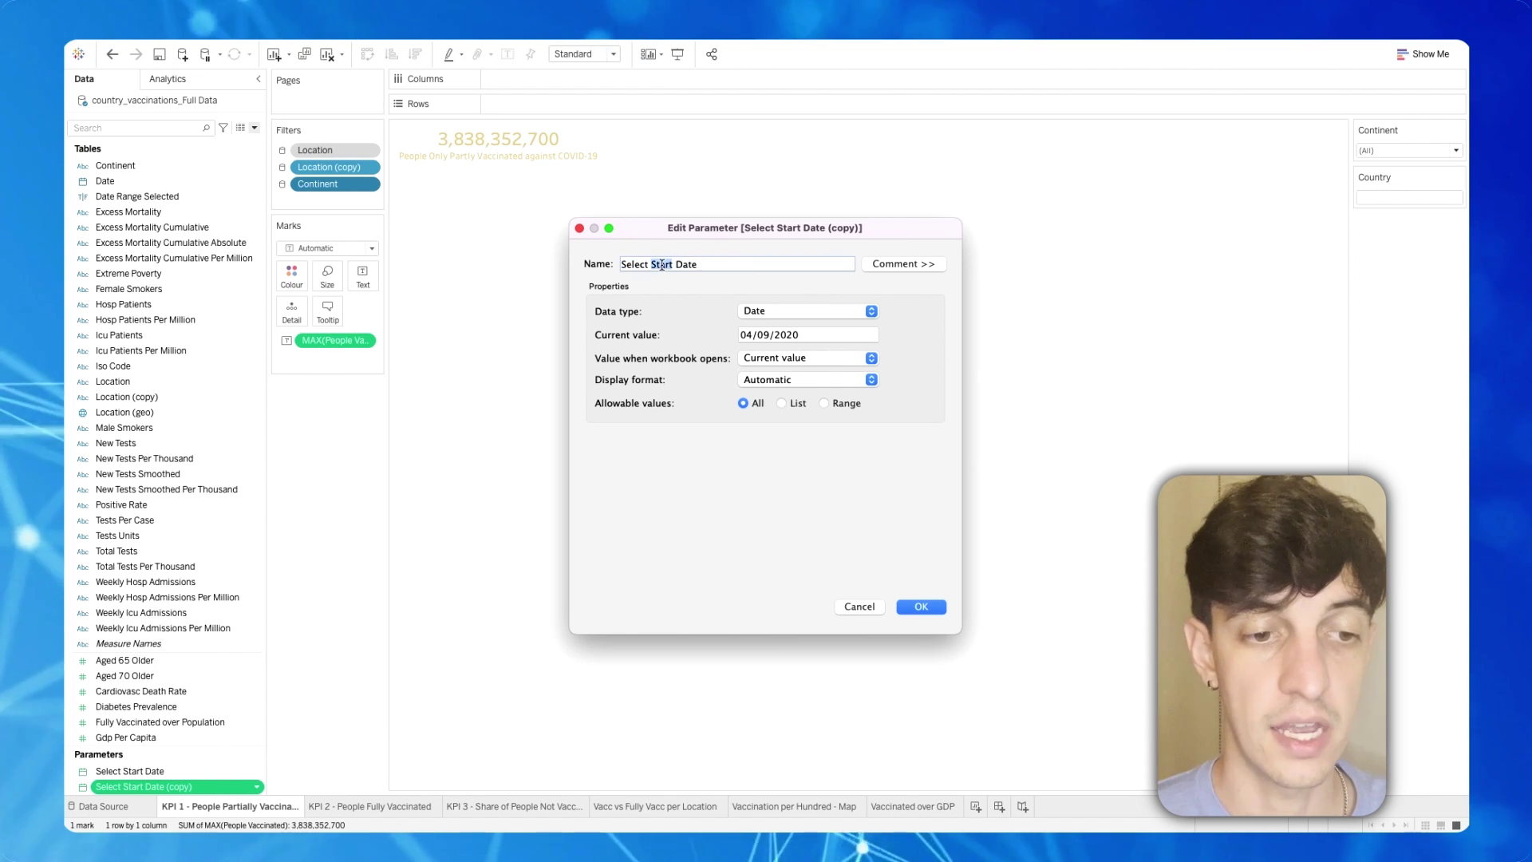
- Set the Select End Date current value to 25/10/2021 and confirm
left_click(805, 334)
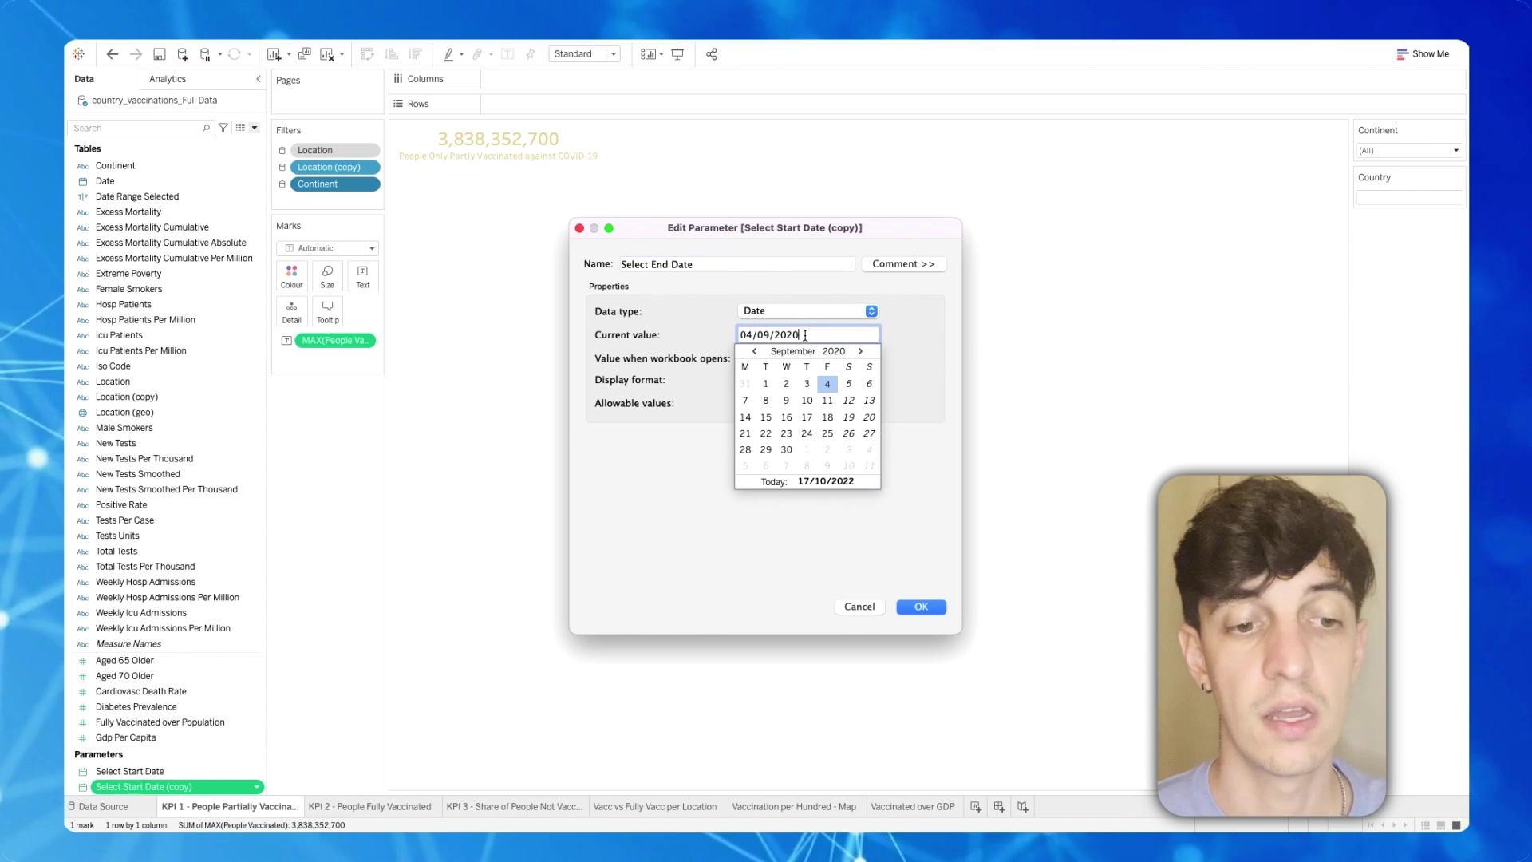
left_click(753, 336)
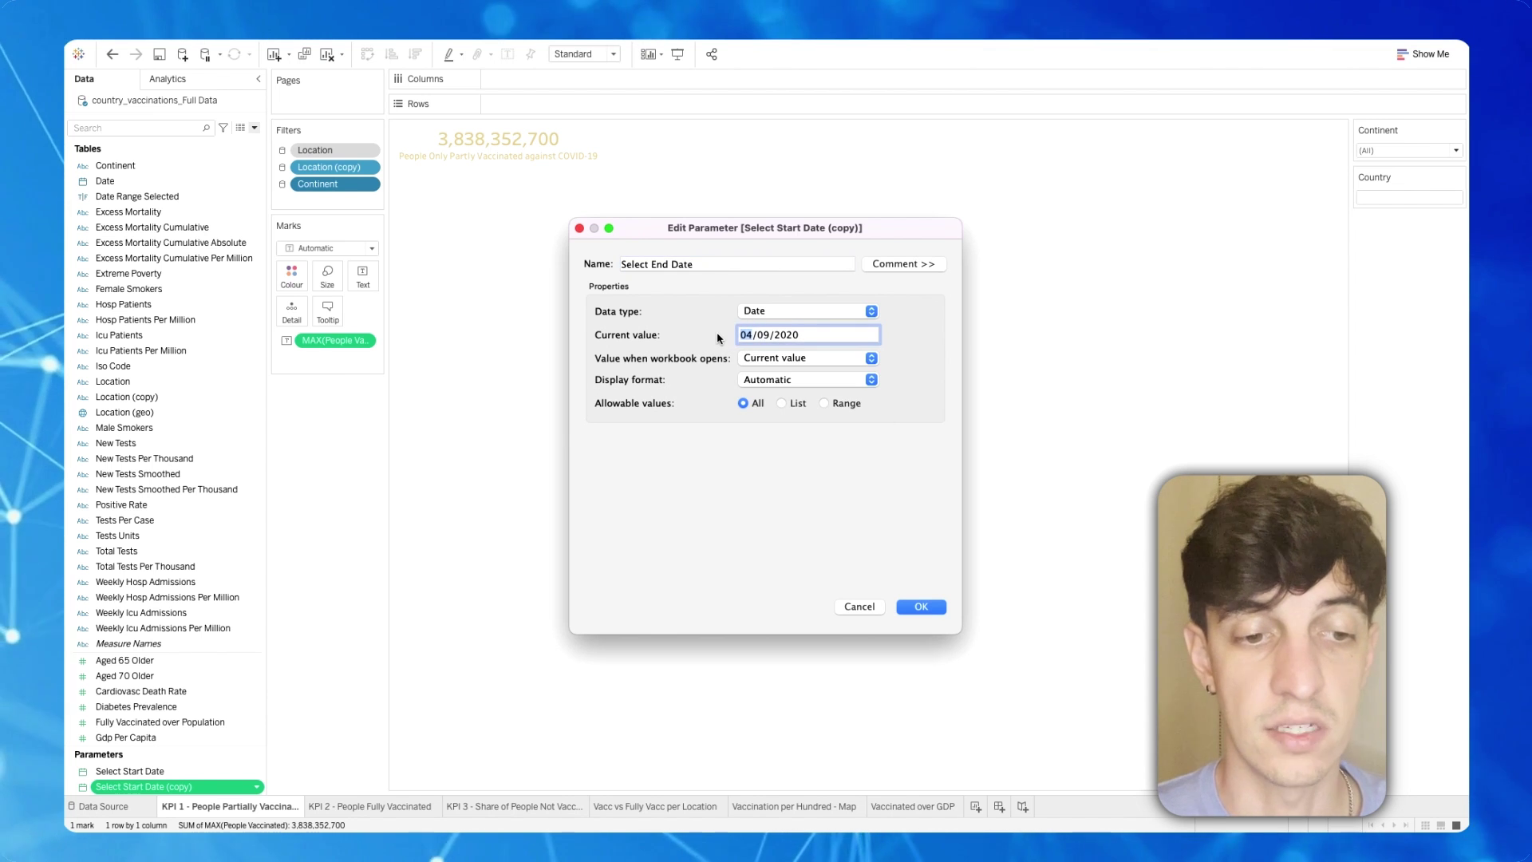
type("25/1")
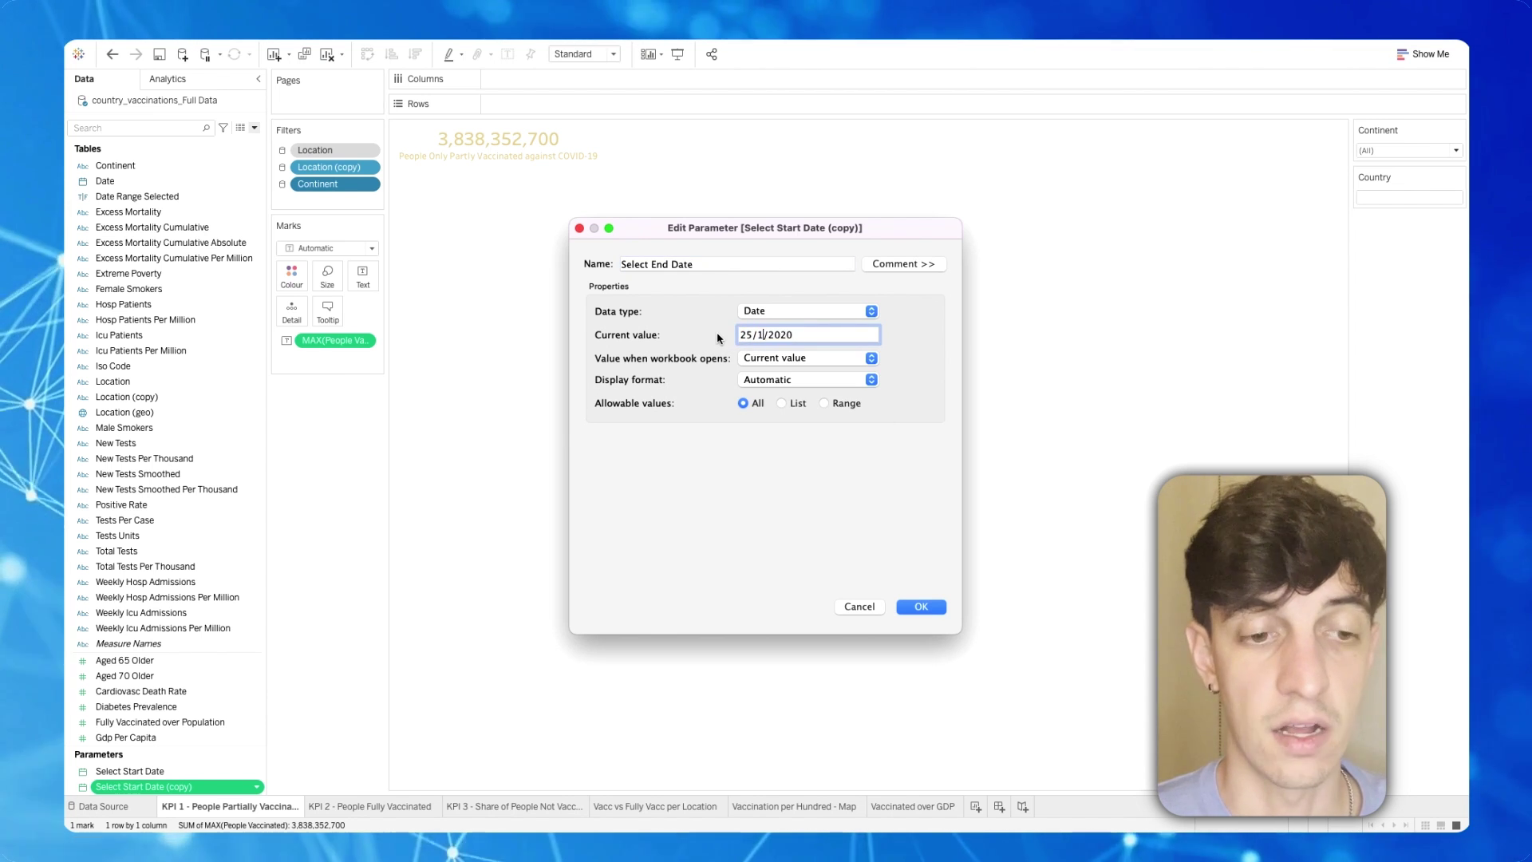
key("shift+End")
type("0/202")
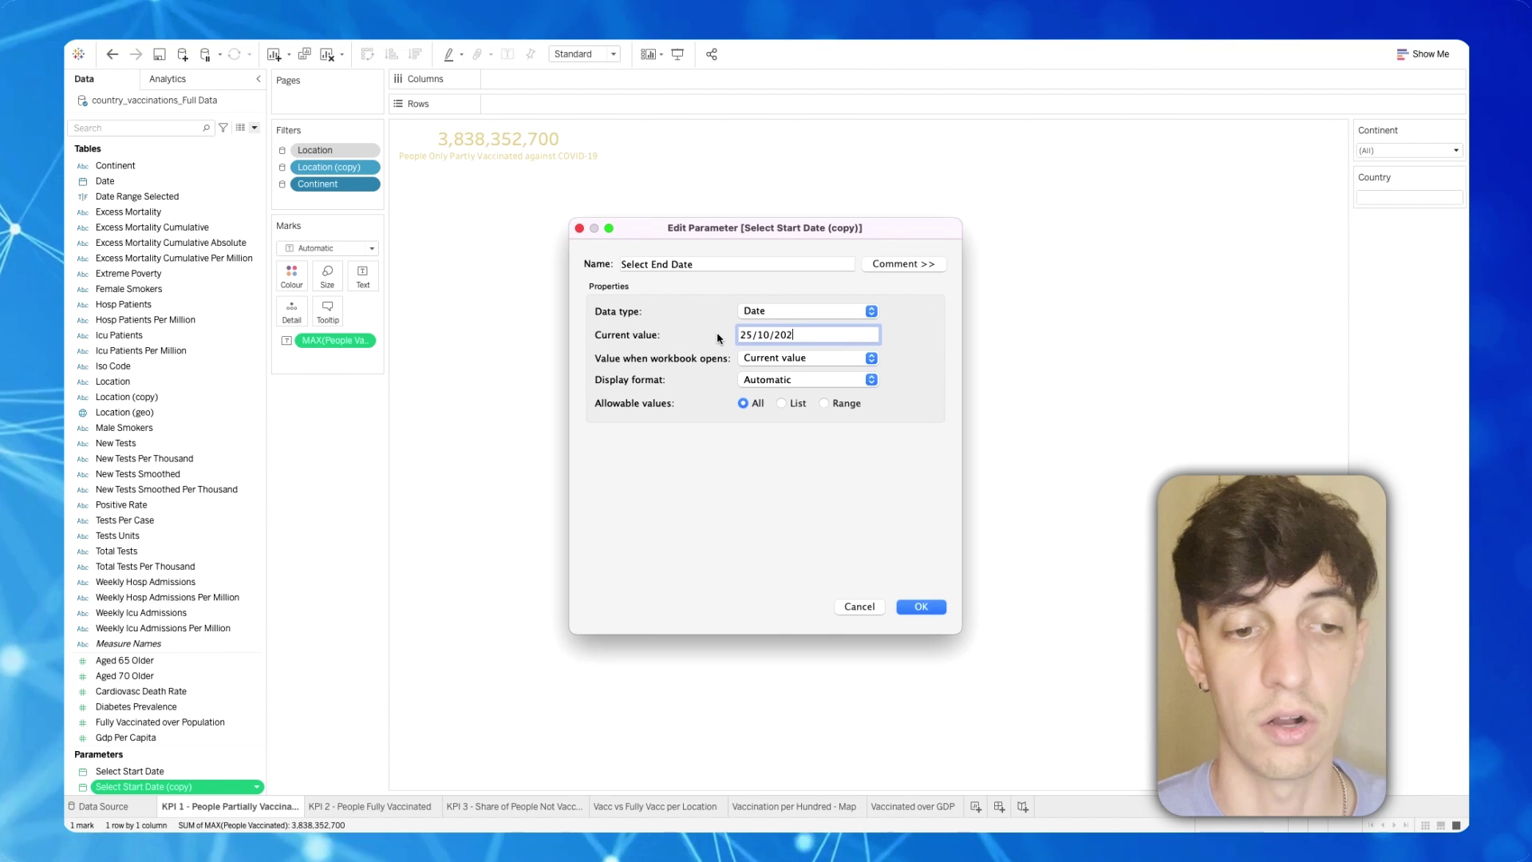
type("1")
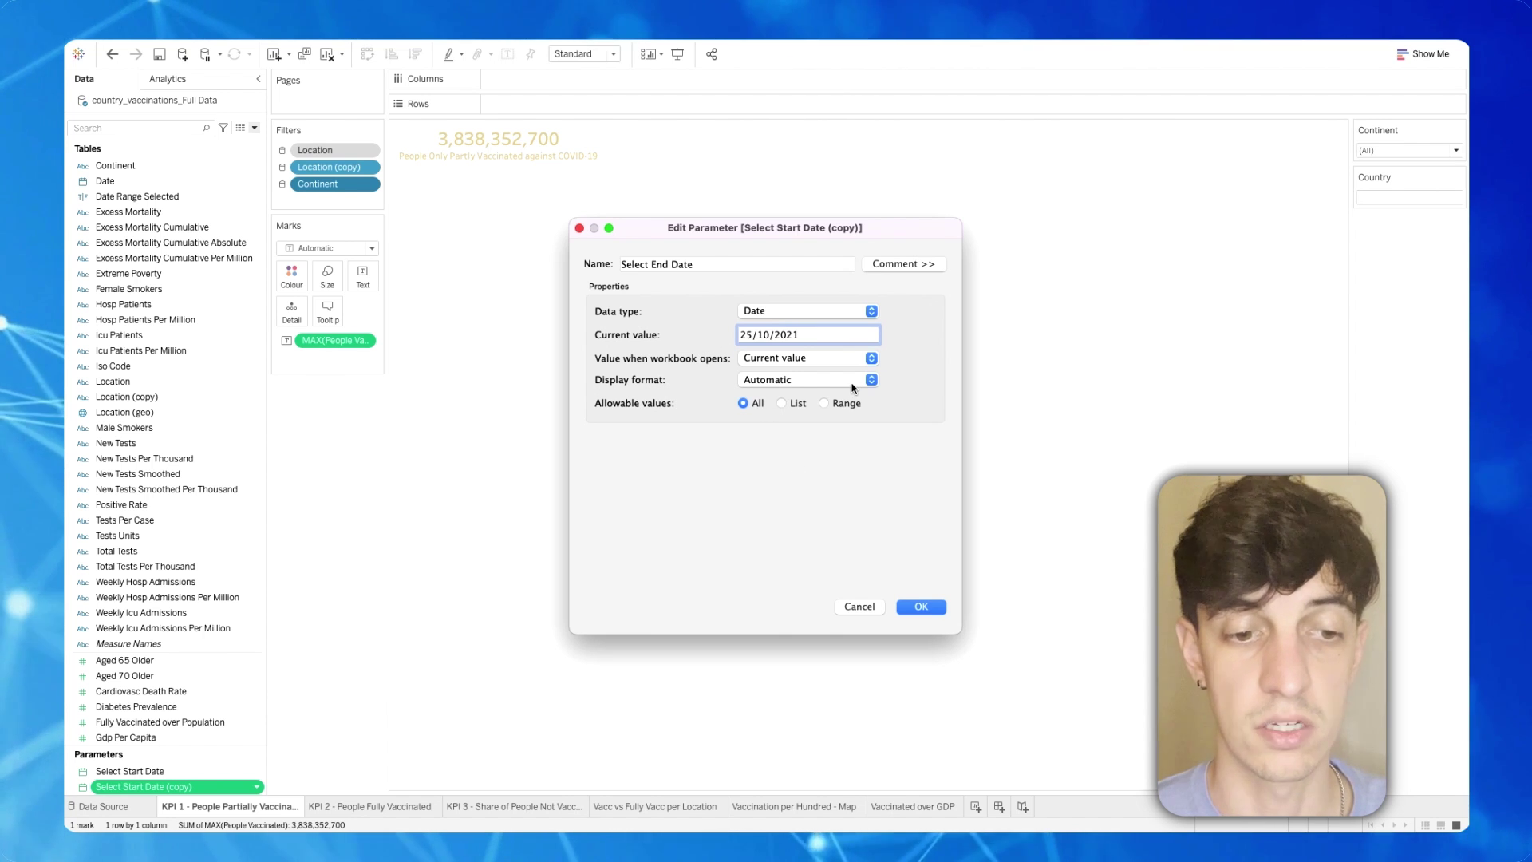
left_click(922, 607)
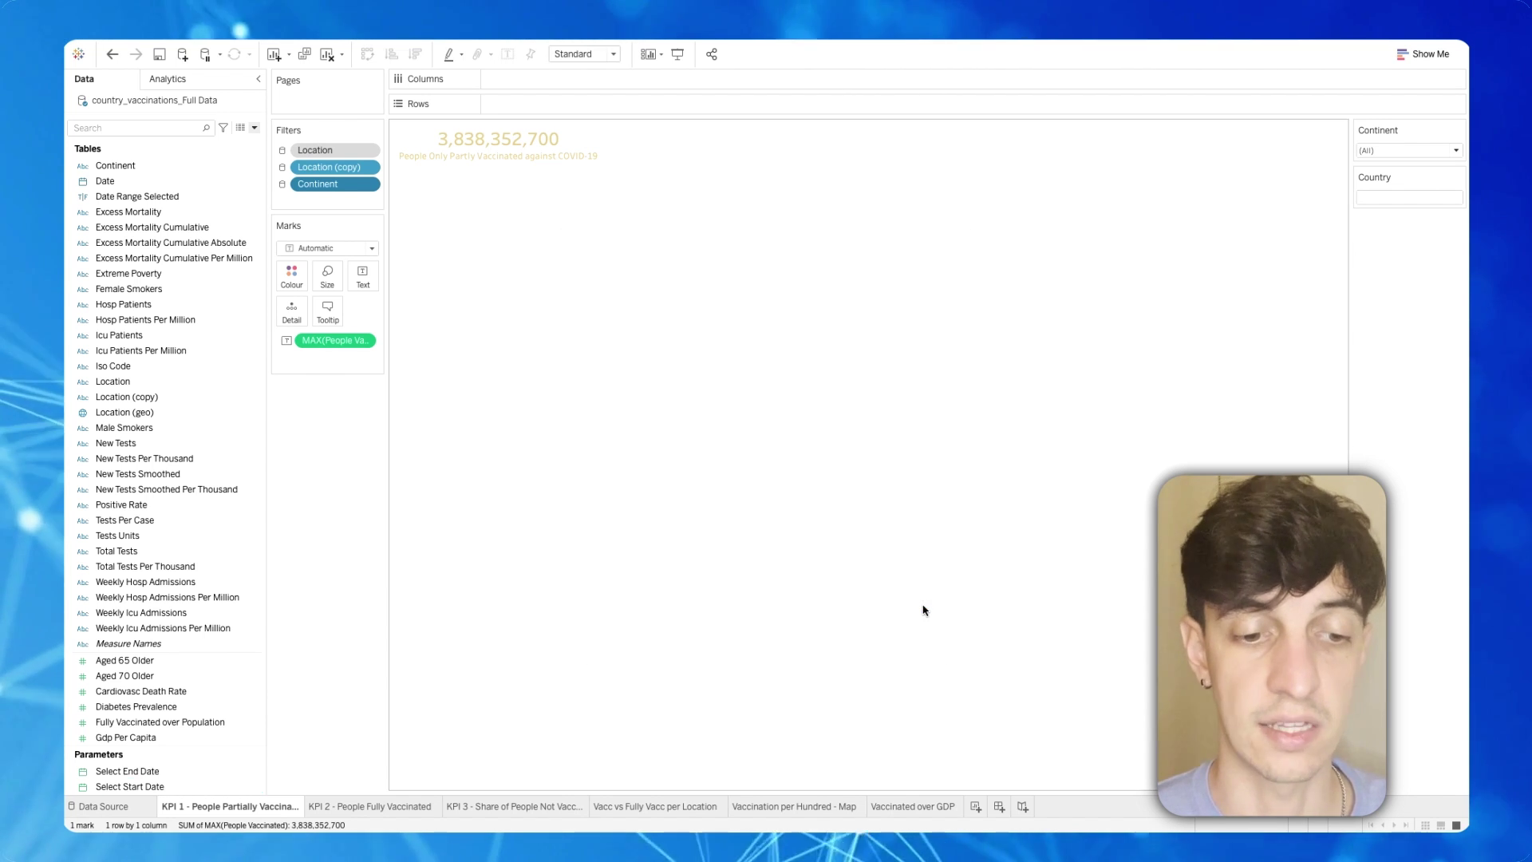
- Create calculated field 'Filter Selected Date': Date >= [Select Start Date] AND [Date] <= [Select End Date]
left_click(255, 128)
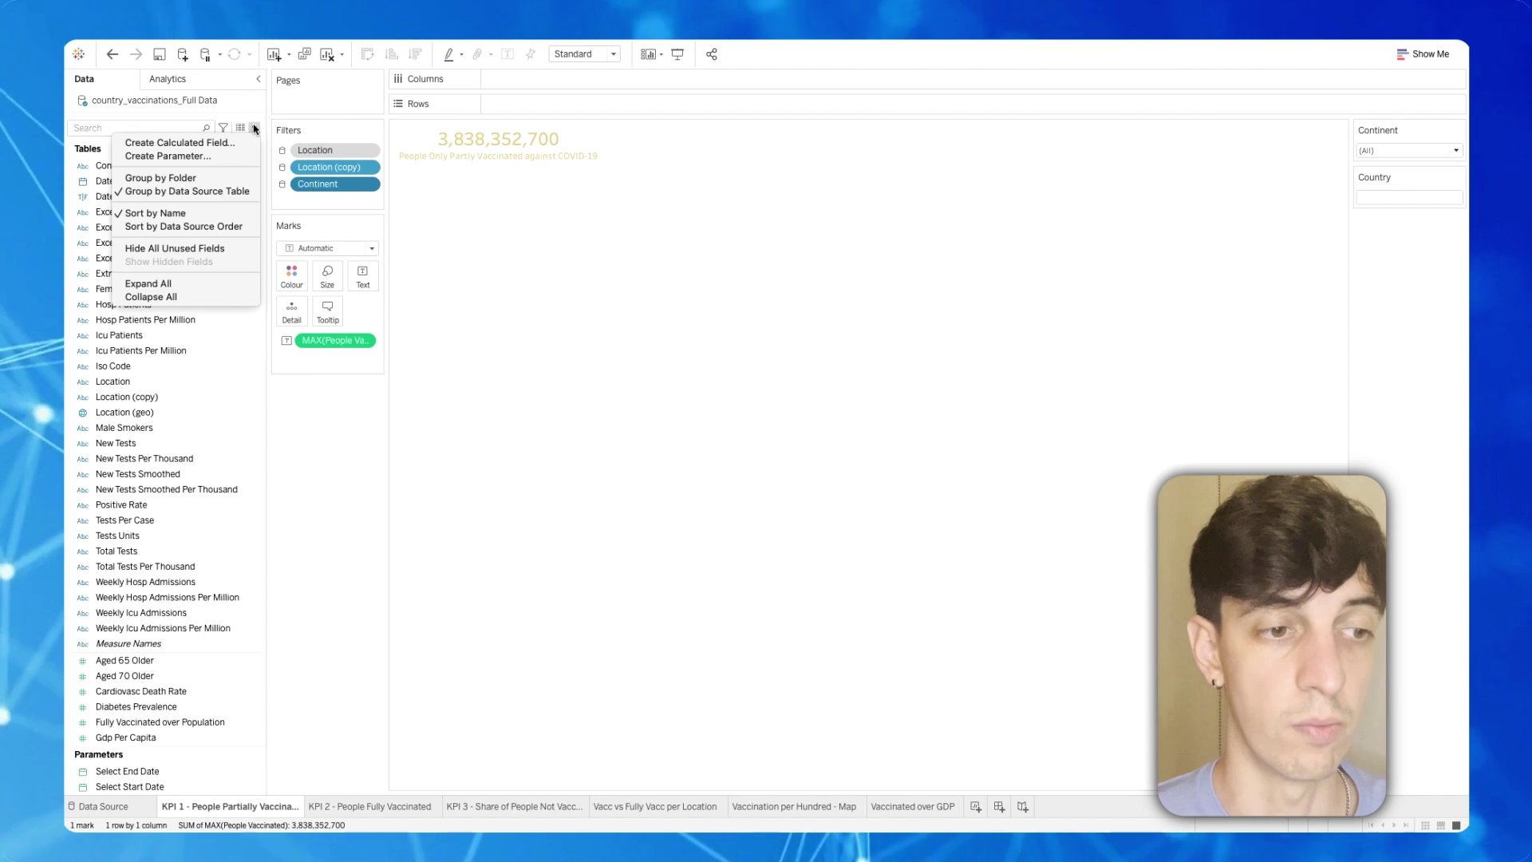
left_click(220, 144)
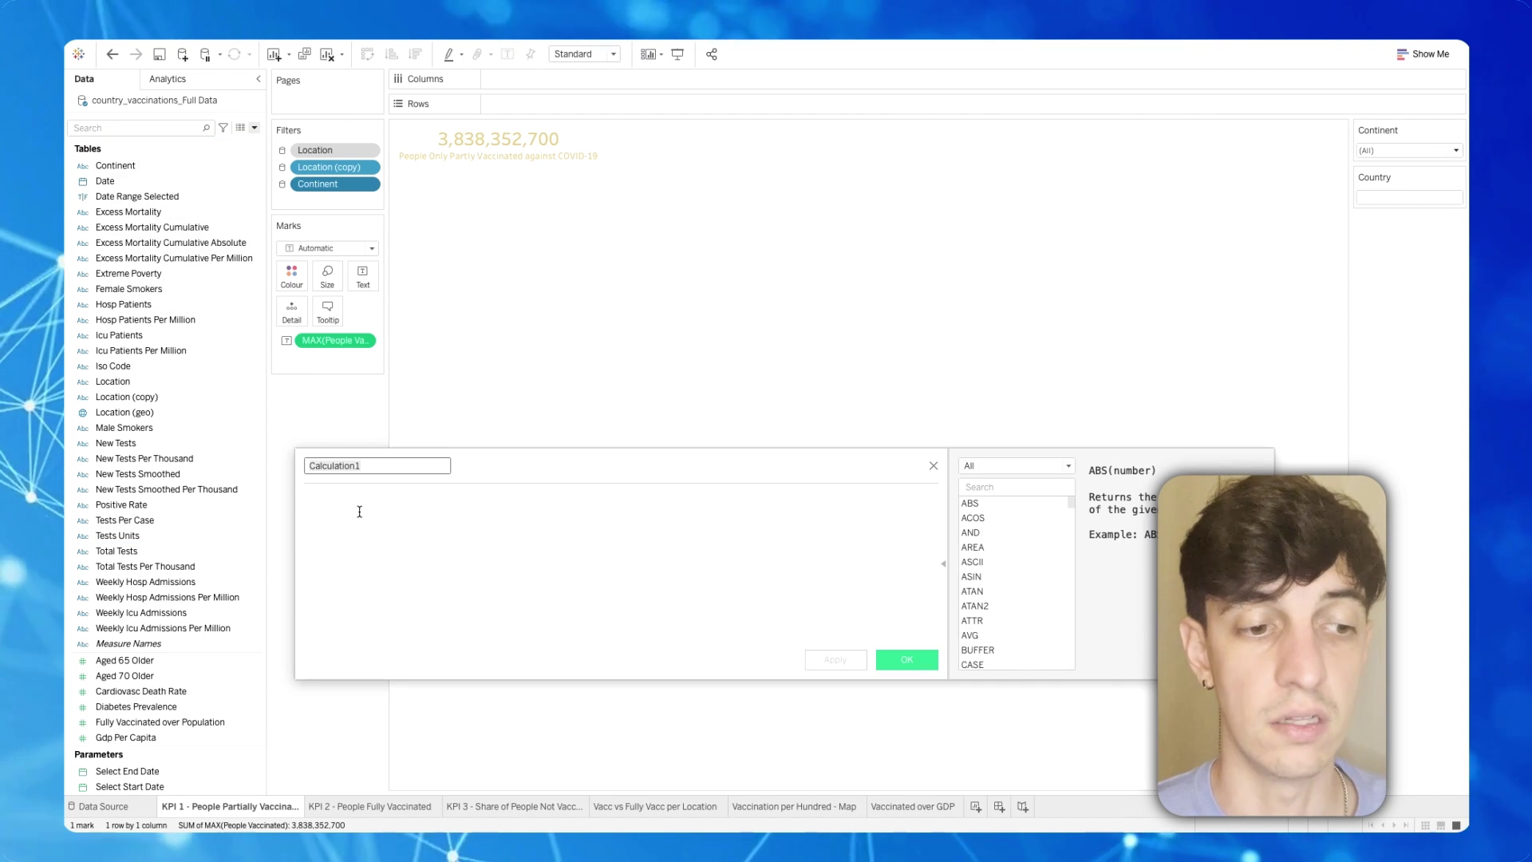
type("Filtr")
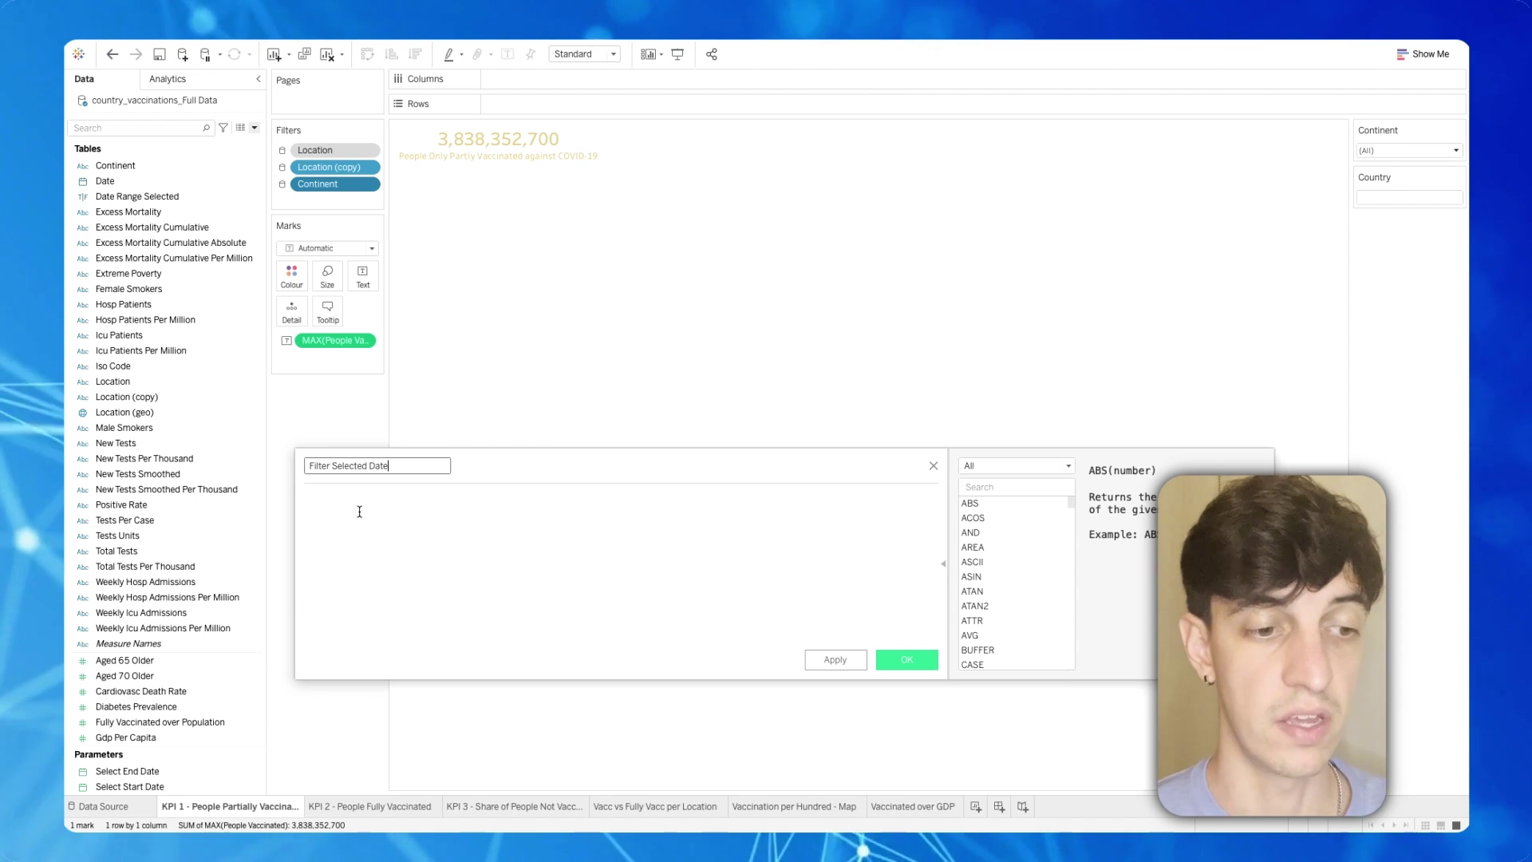
left_click(344, 500)
type("Date >= [Select Start Date] AND [Date]<= [Select End Date]")
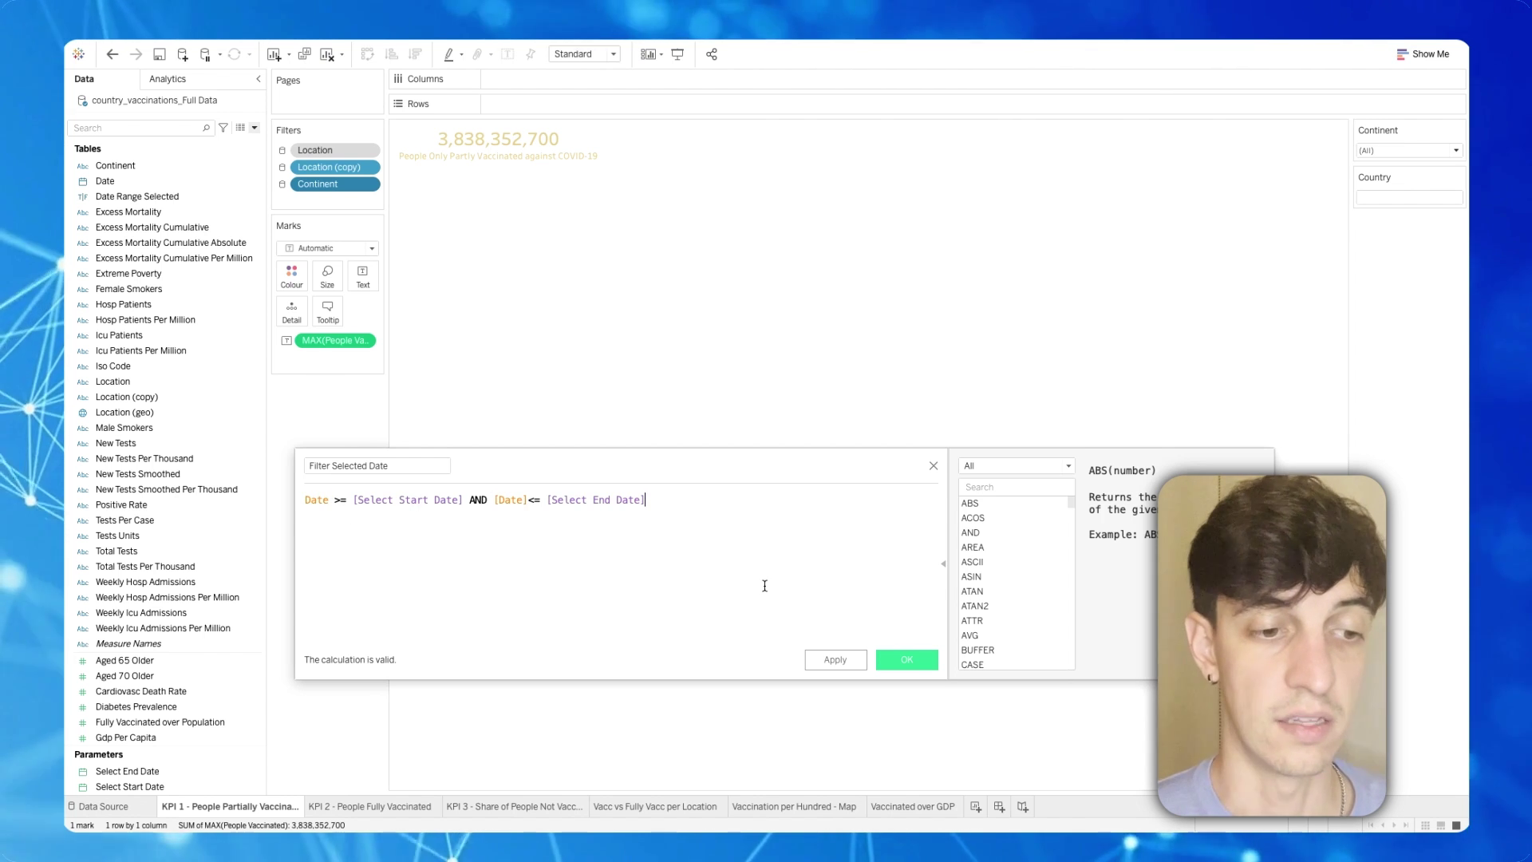
left_click(896, 660)
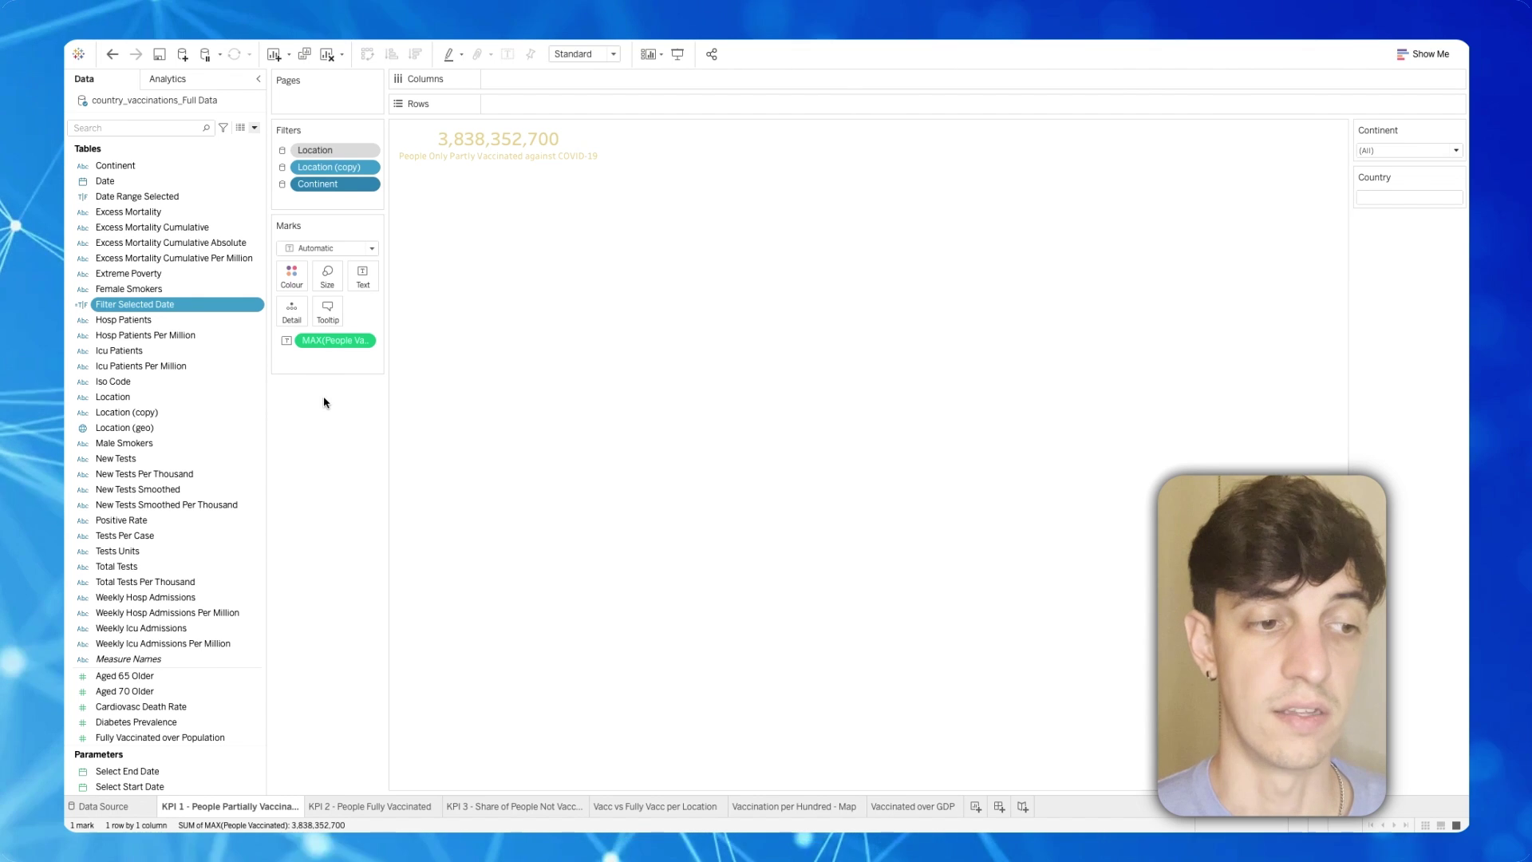
- Filter on Filter Selected Date = True and apply it to all related worksheets
left_click_drag(134, 310, 307, 205)
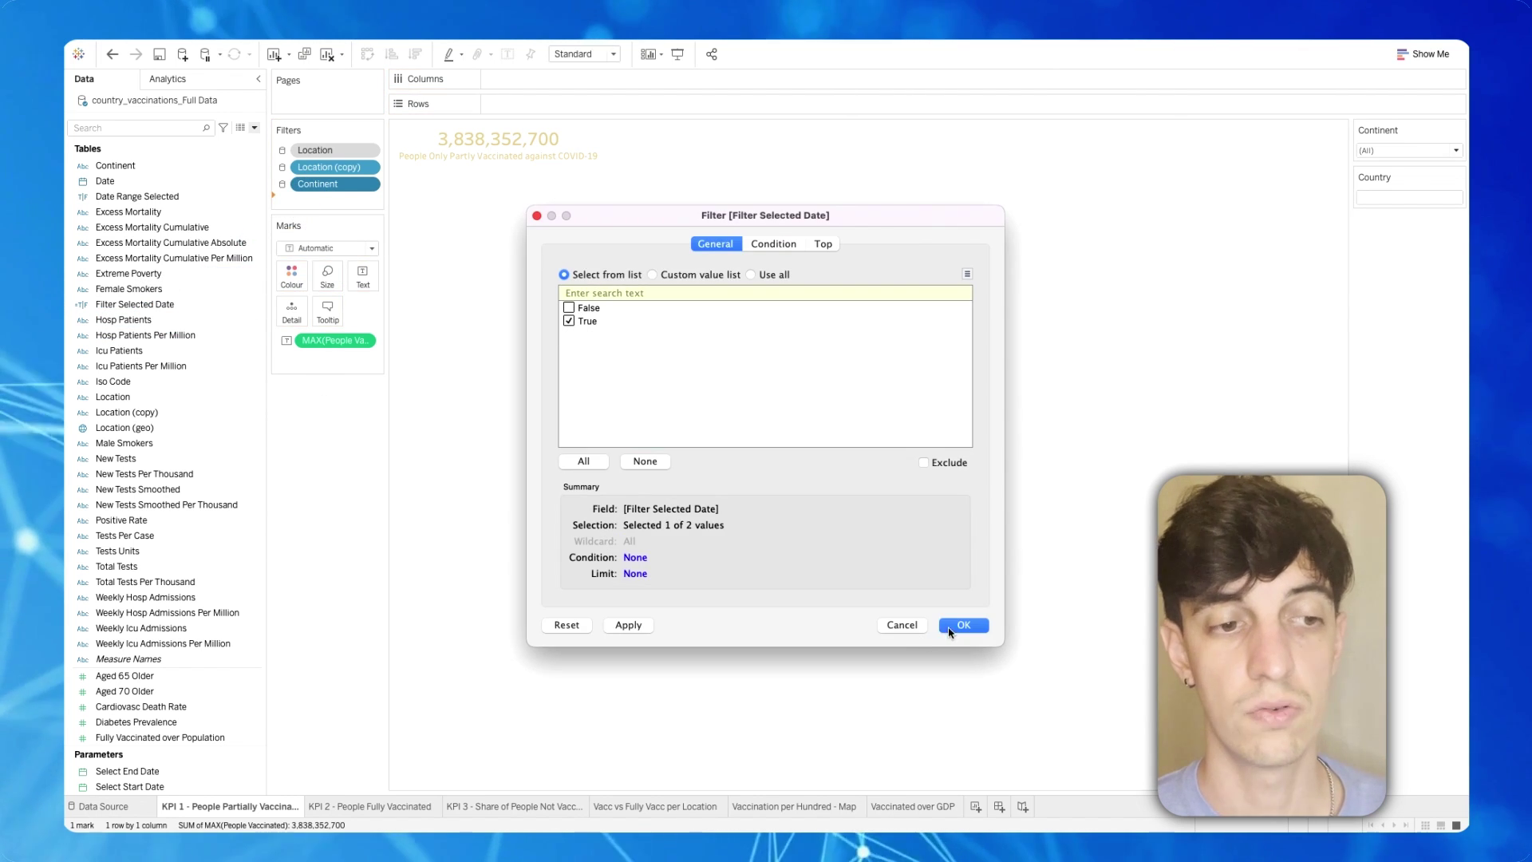
left_click(949, 630)
left_click(367, 202)
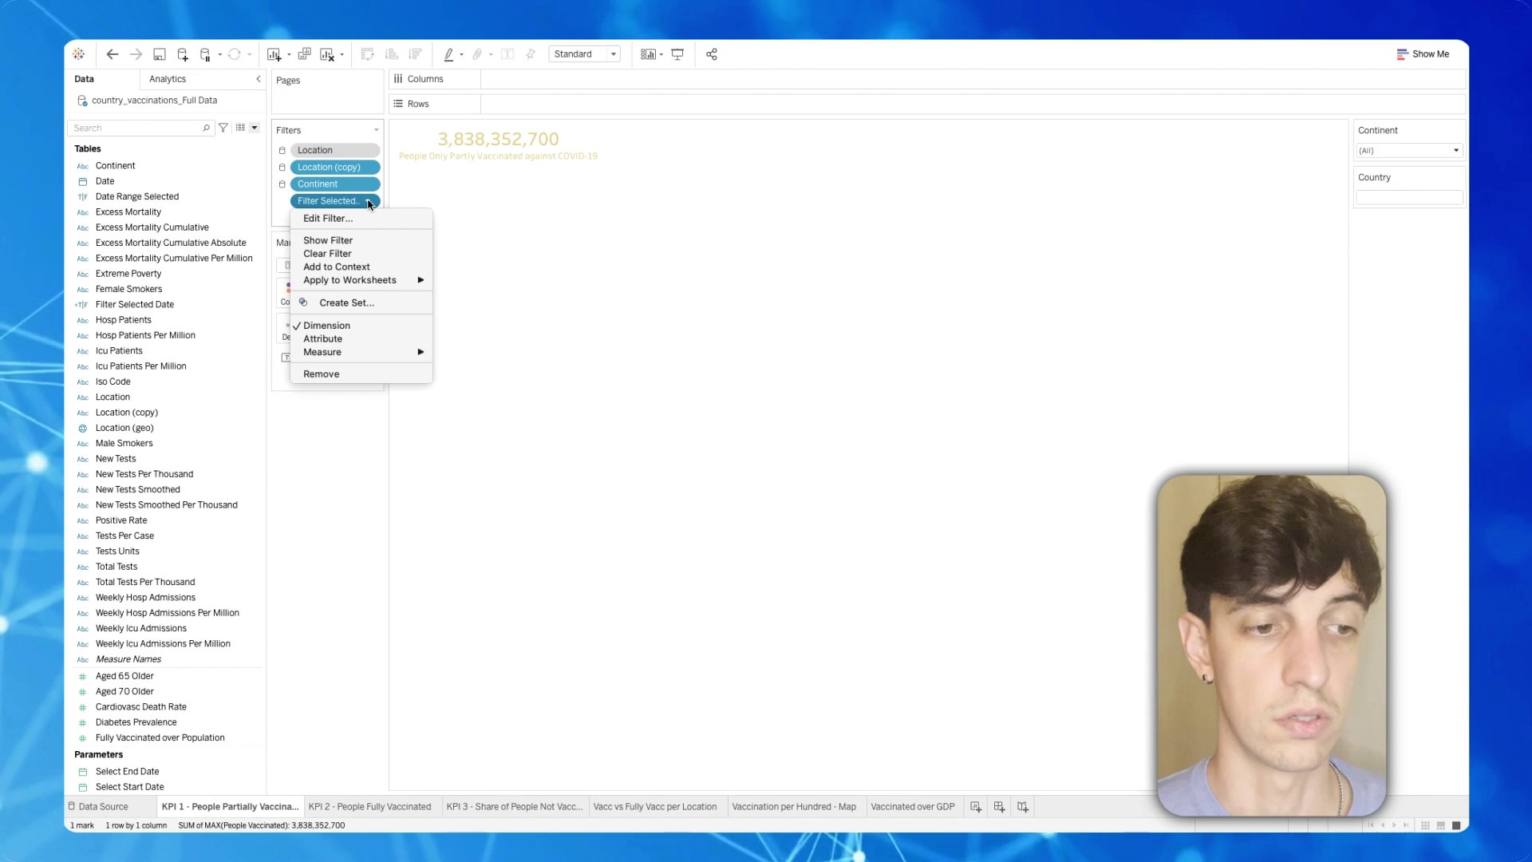
mouse_move(399, 279)
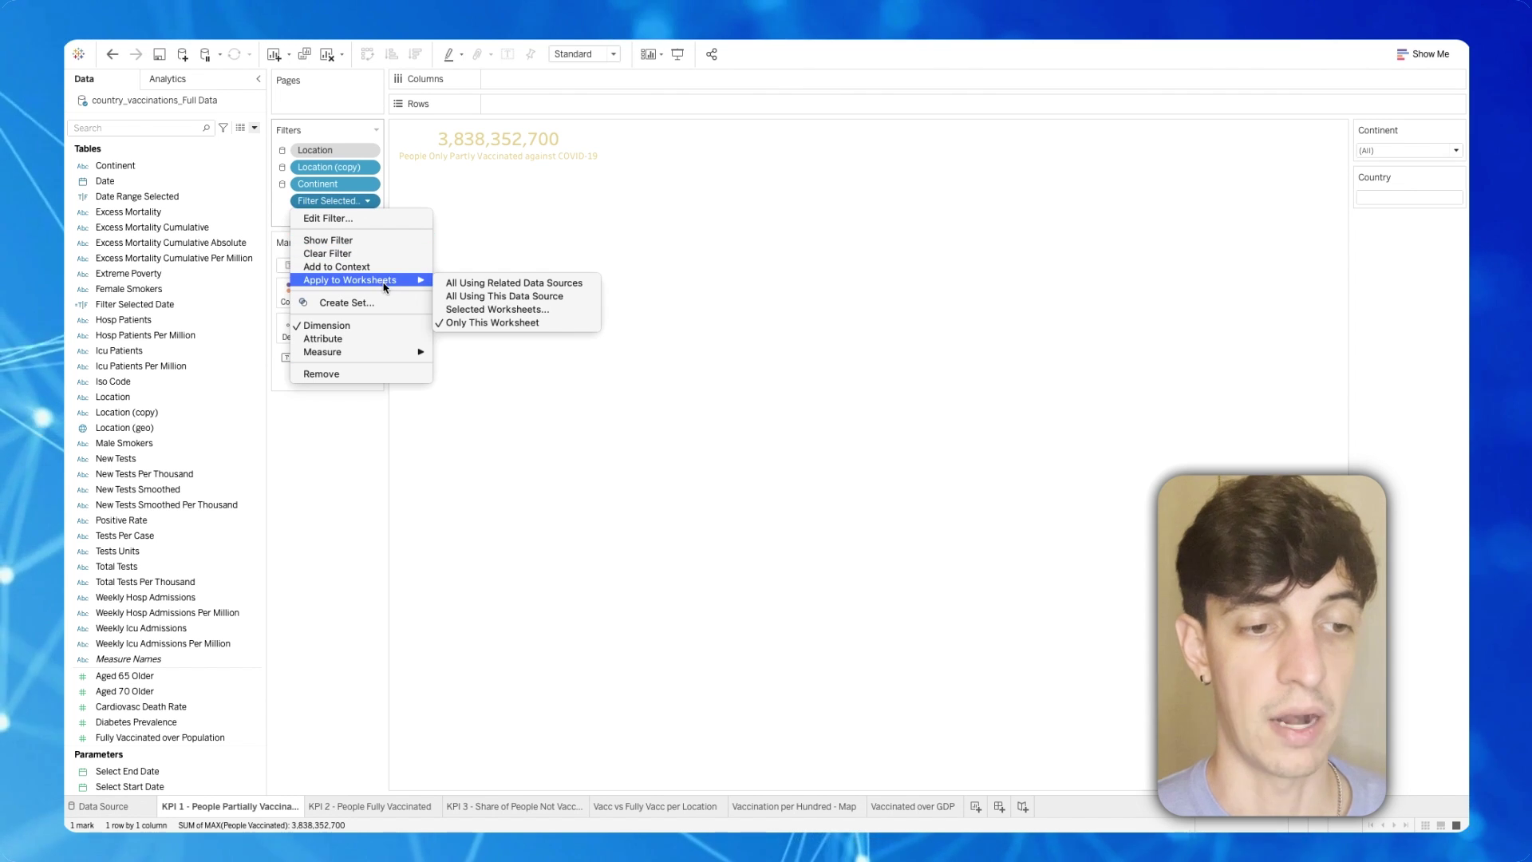
left_click(486, 295)
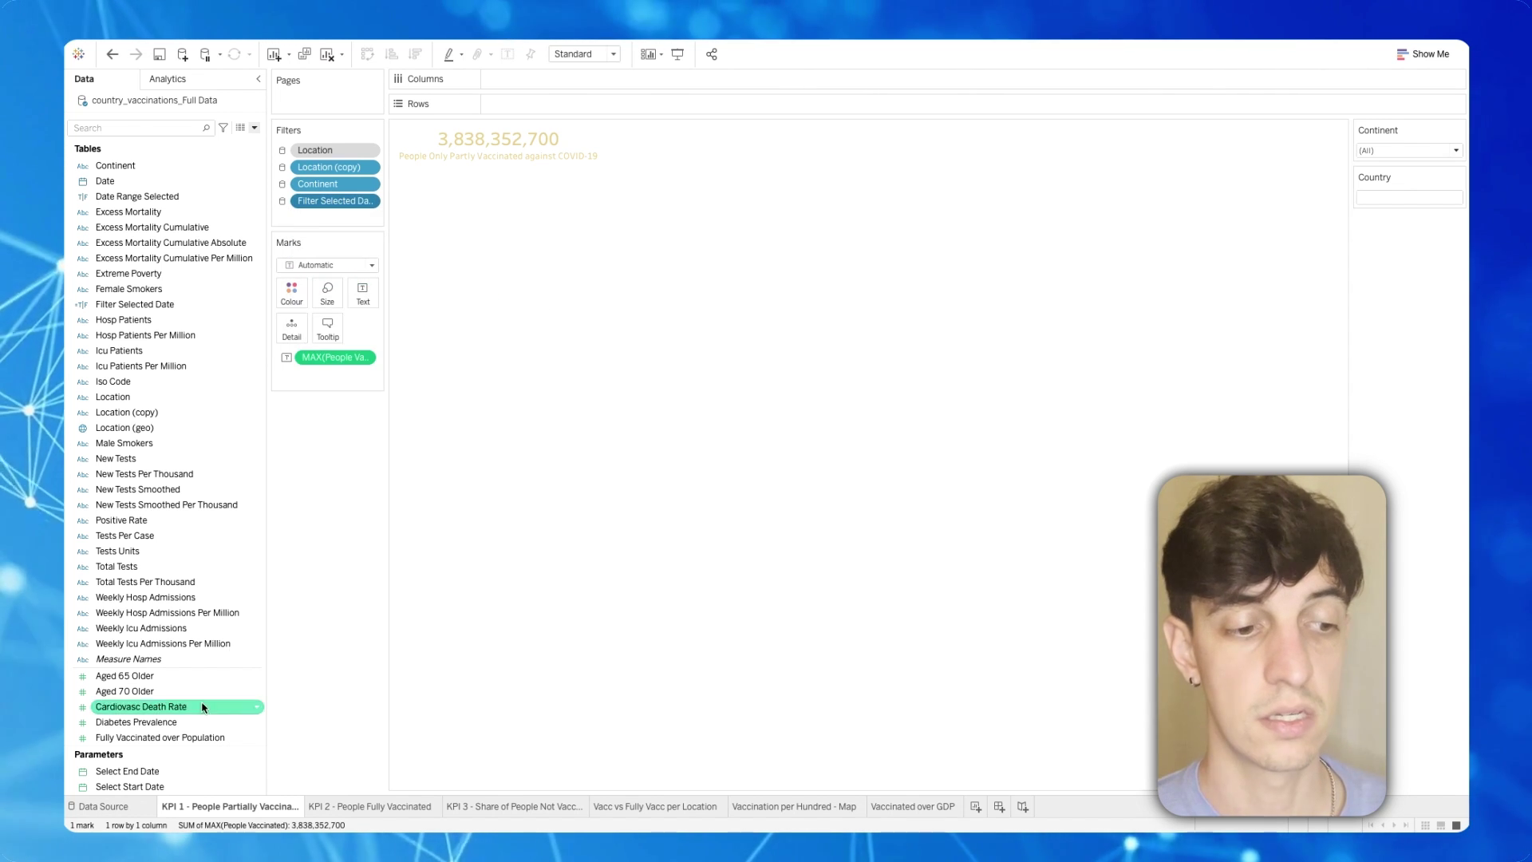
- Show the Select End Date and Select Start Date parameter controls
right_click(139, 772)
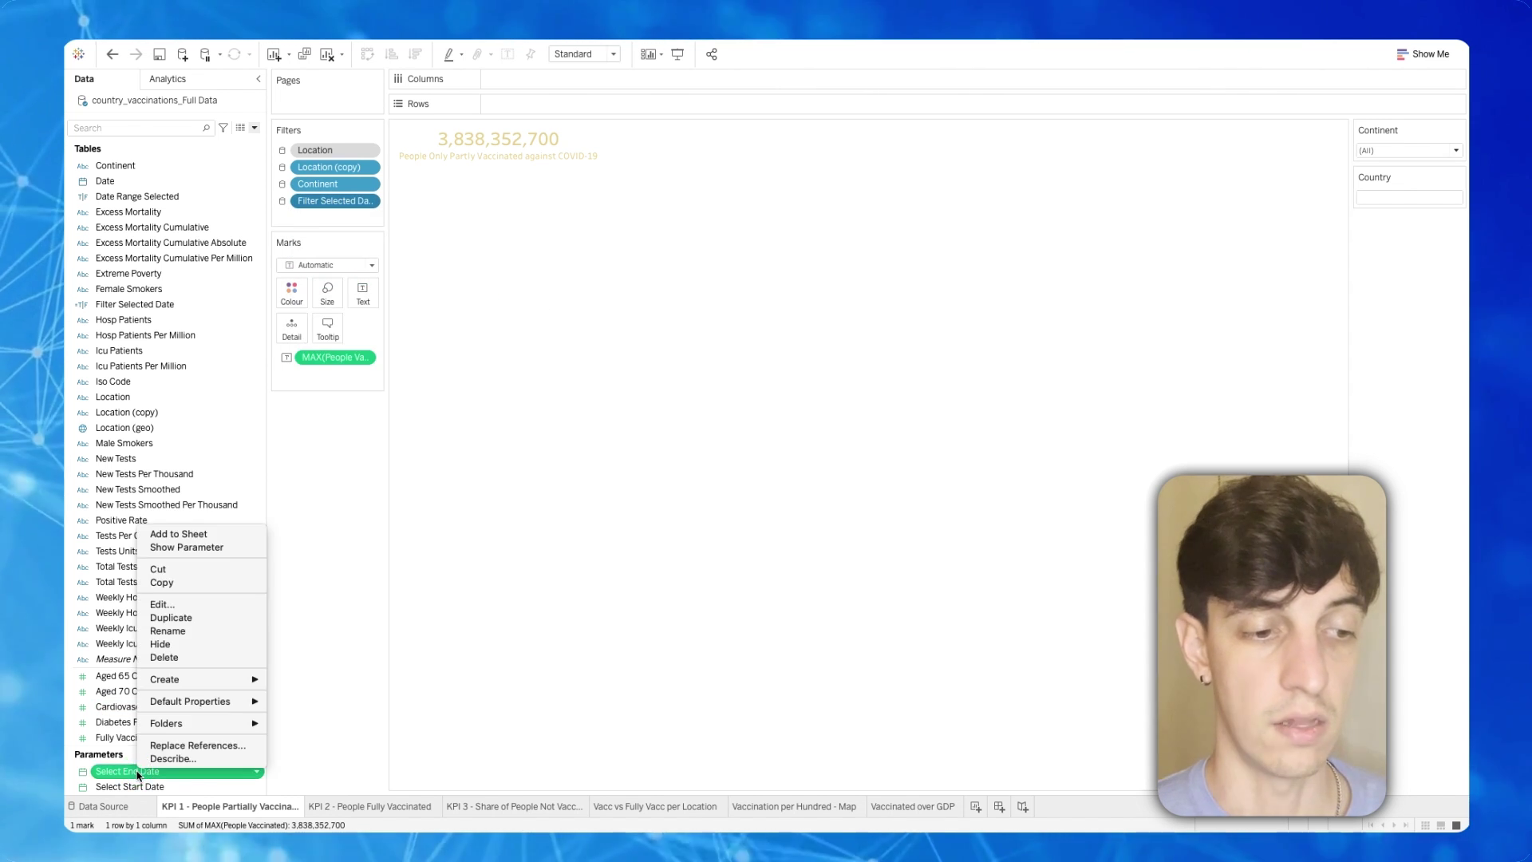
left_click(172, 546)
right_click(158, 787)
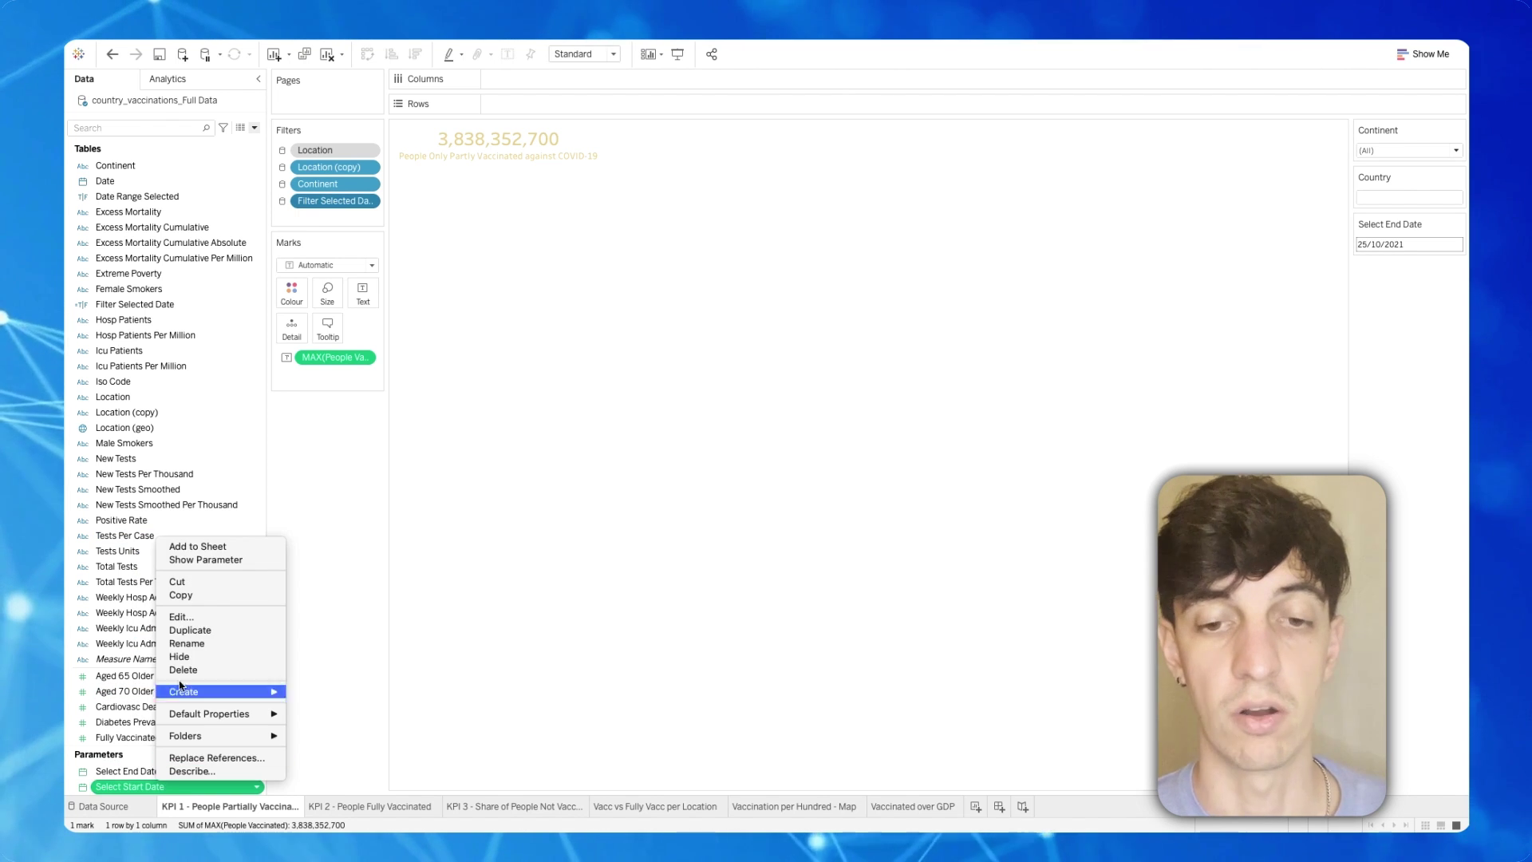
left_click(204, 561)
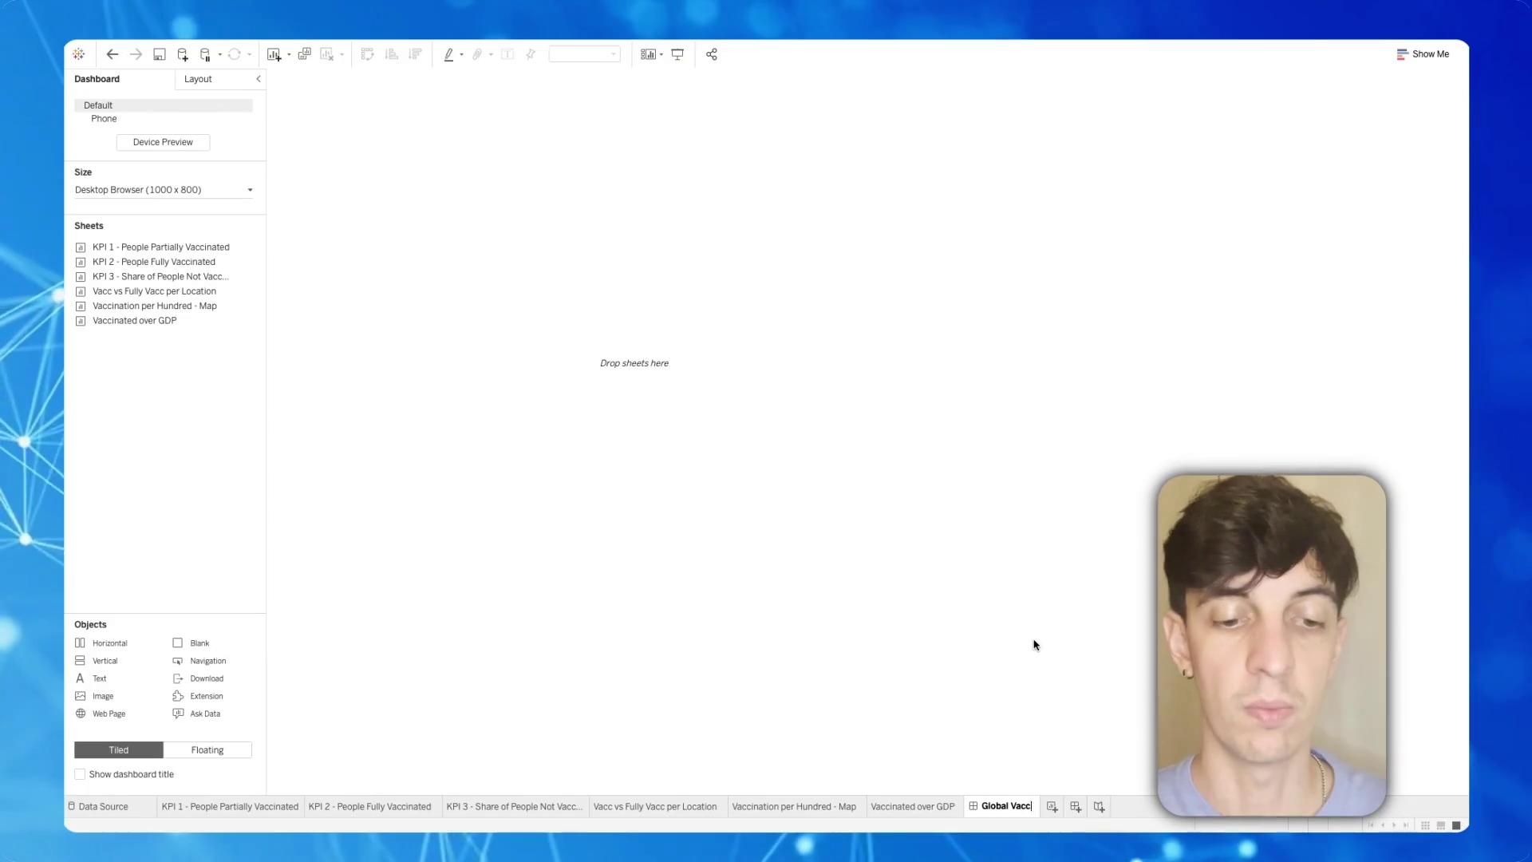
- Name the dashboard 'Global Vaccine Tracker' and place the Vacc vs Fully Vacc per Location chart on it
type("ine Tracker")
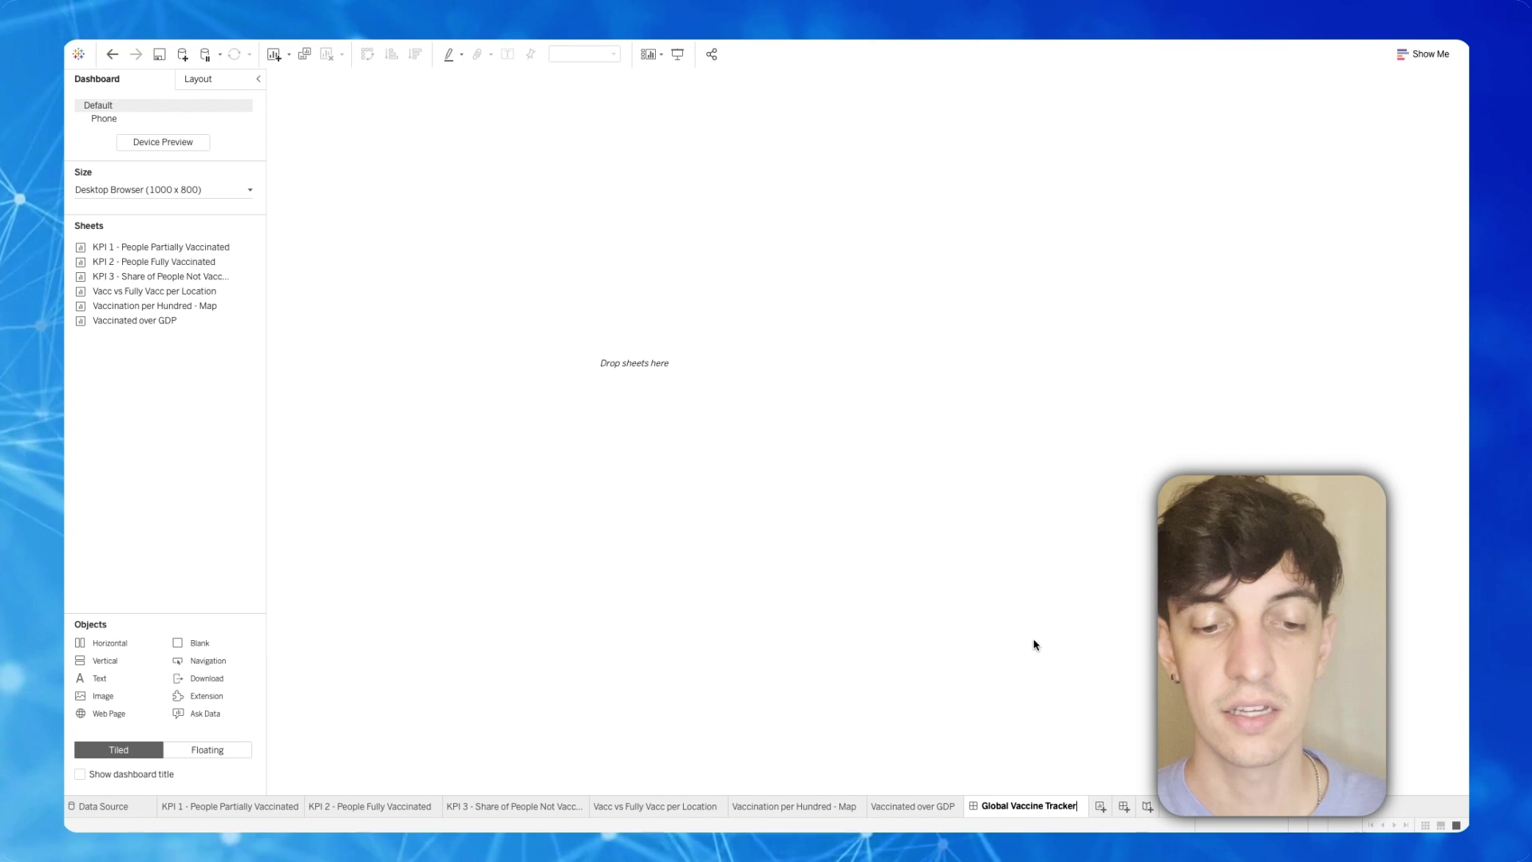
key("Return")
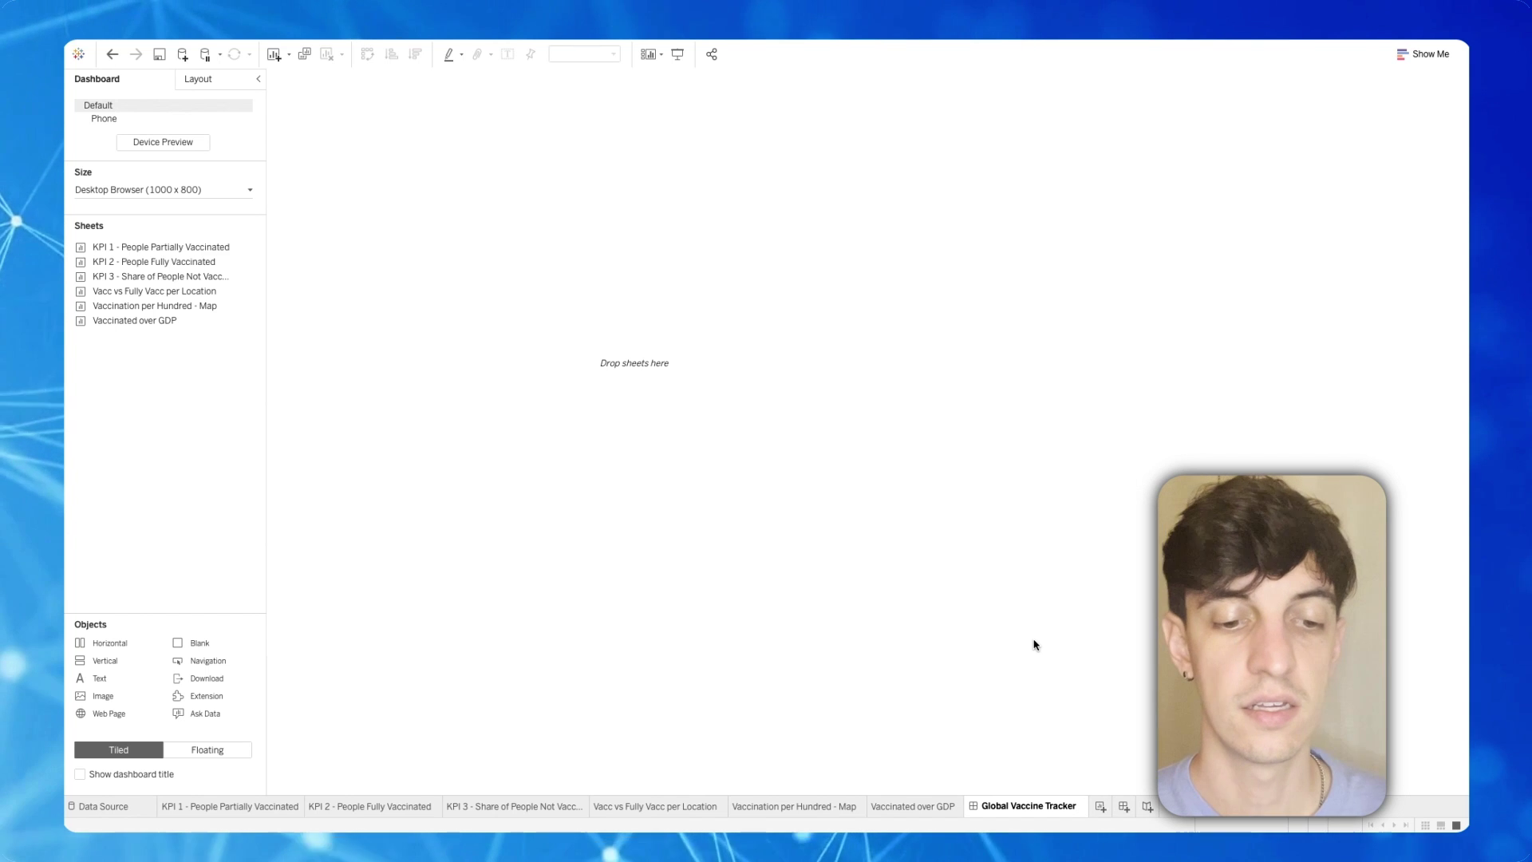
double_click(126, 249)
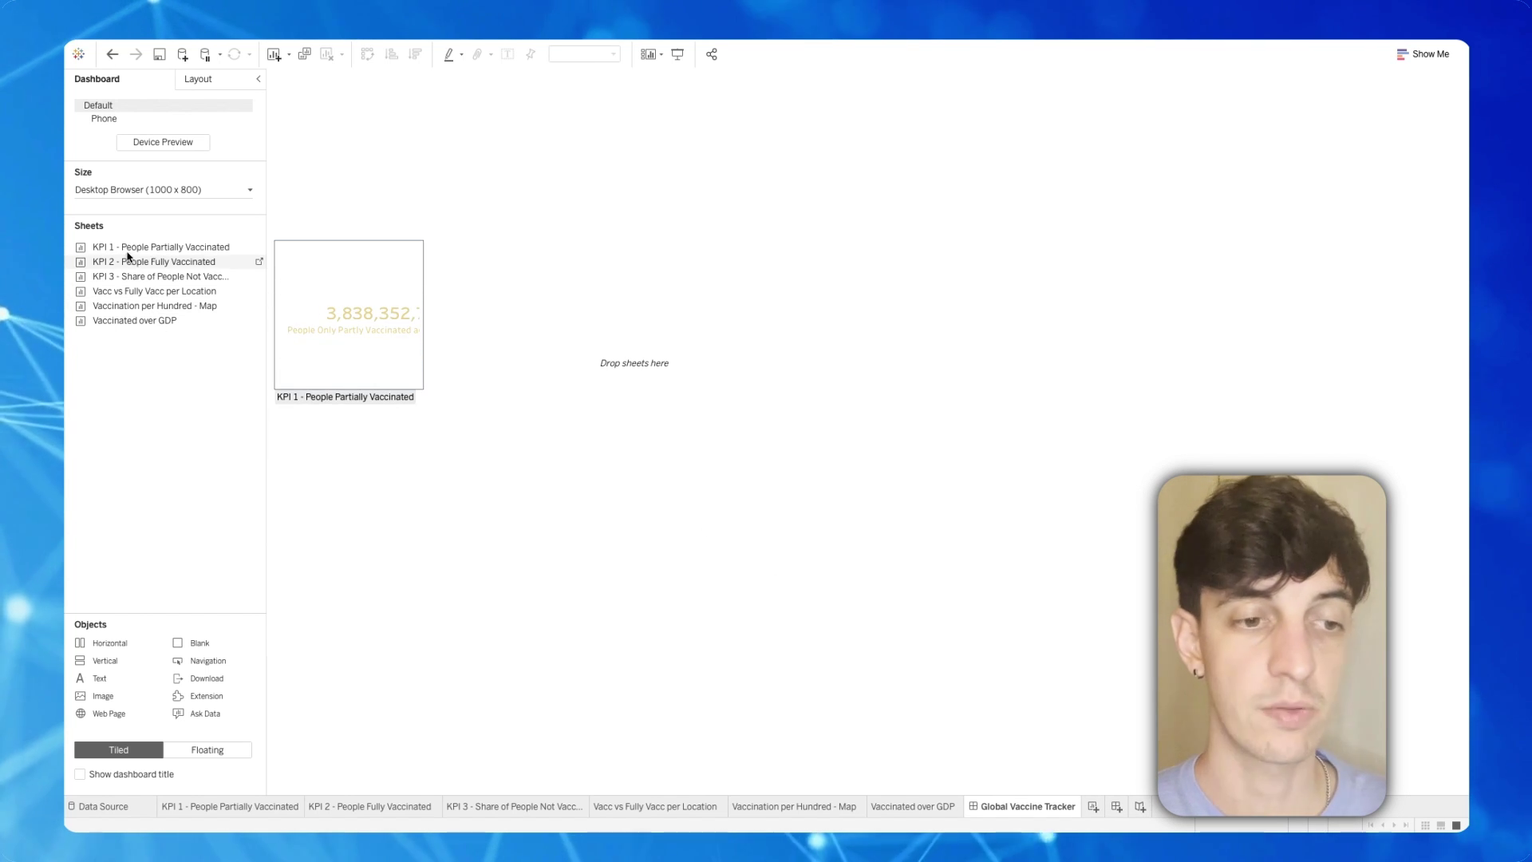
double_click(127, 277)
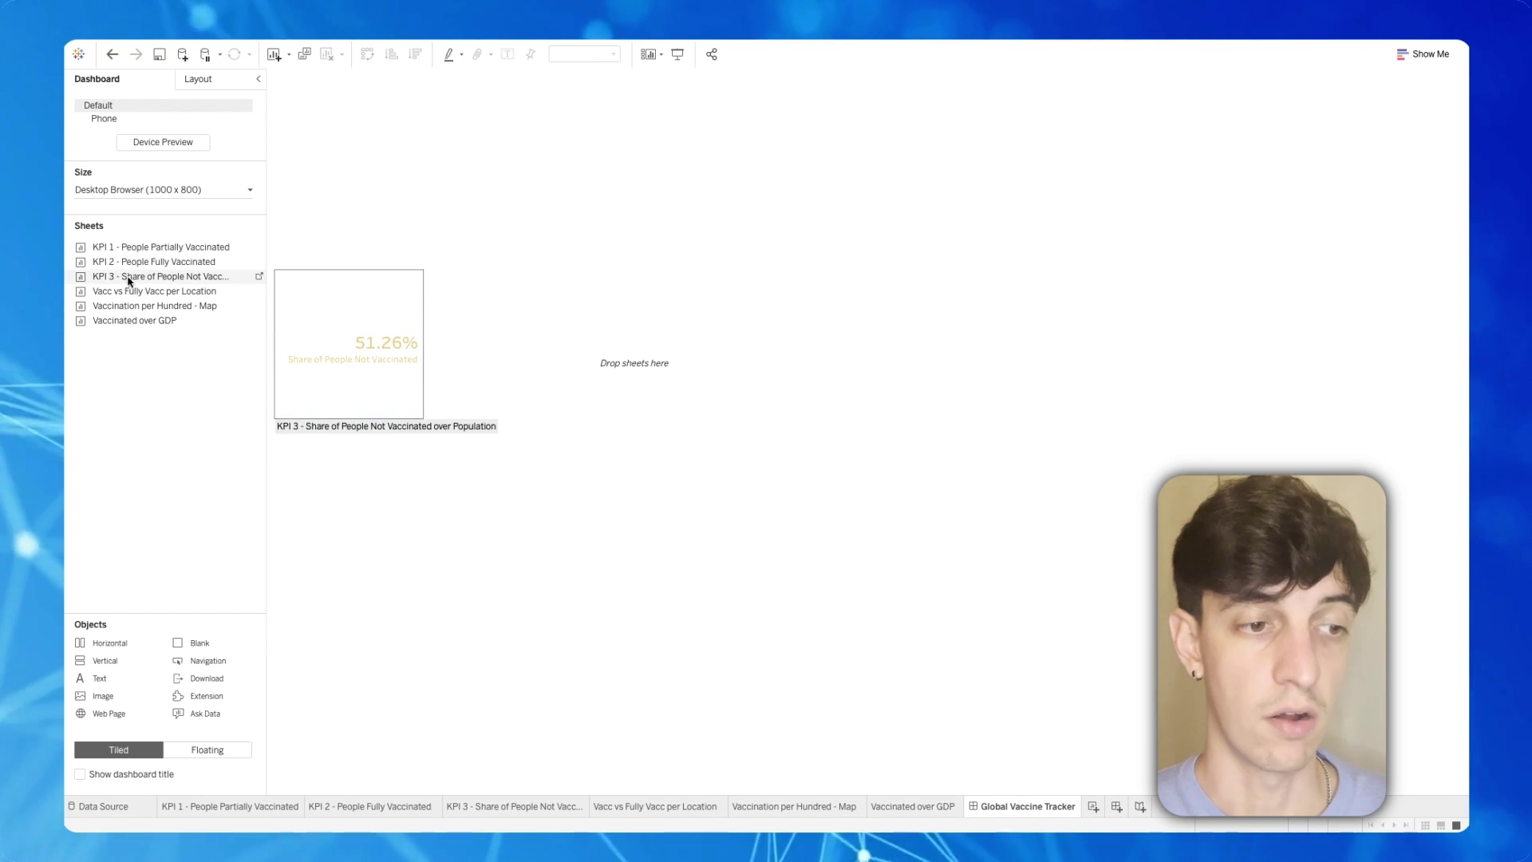
double_click(126, 292)
left_click_drag(125, 292, 413, 305)
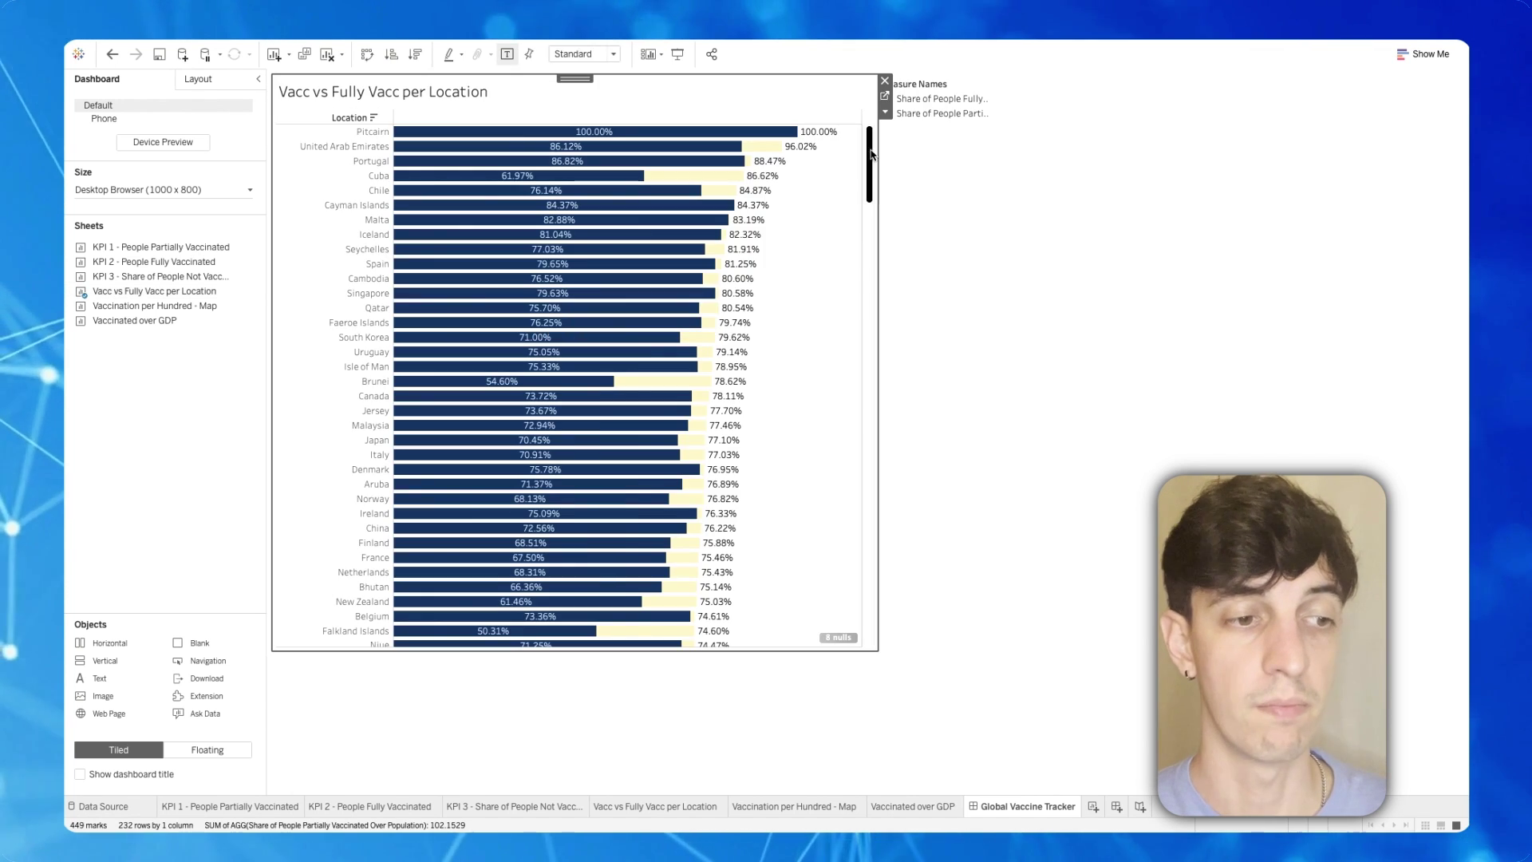
- Remove the Measure Names legend from the dashboard
right_click(933, 90)
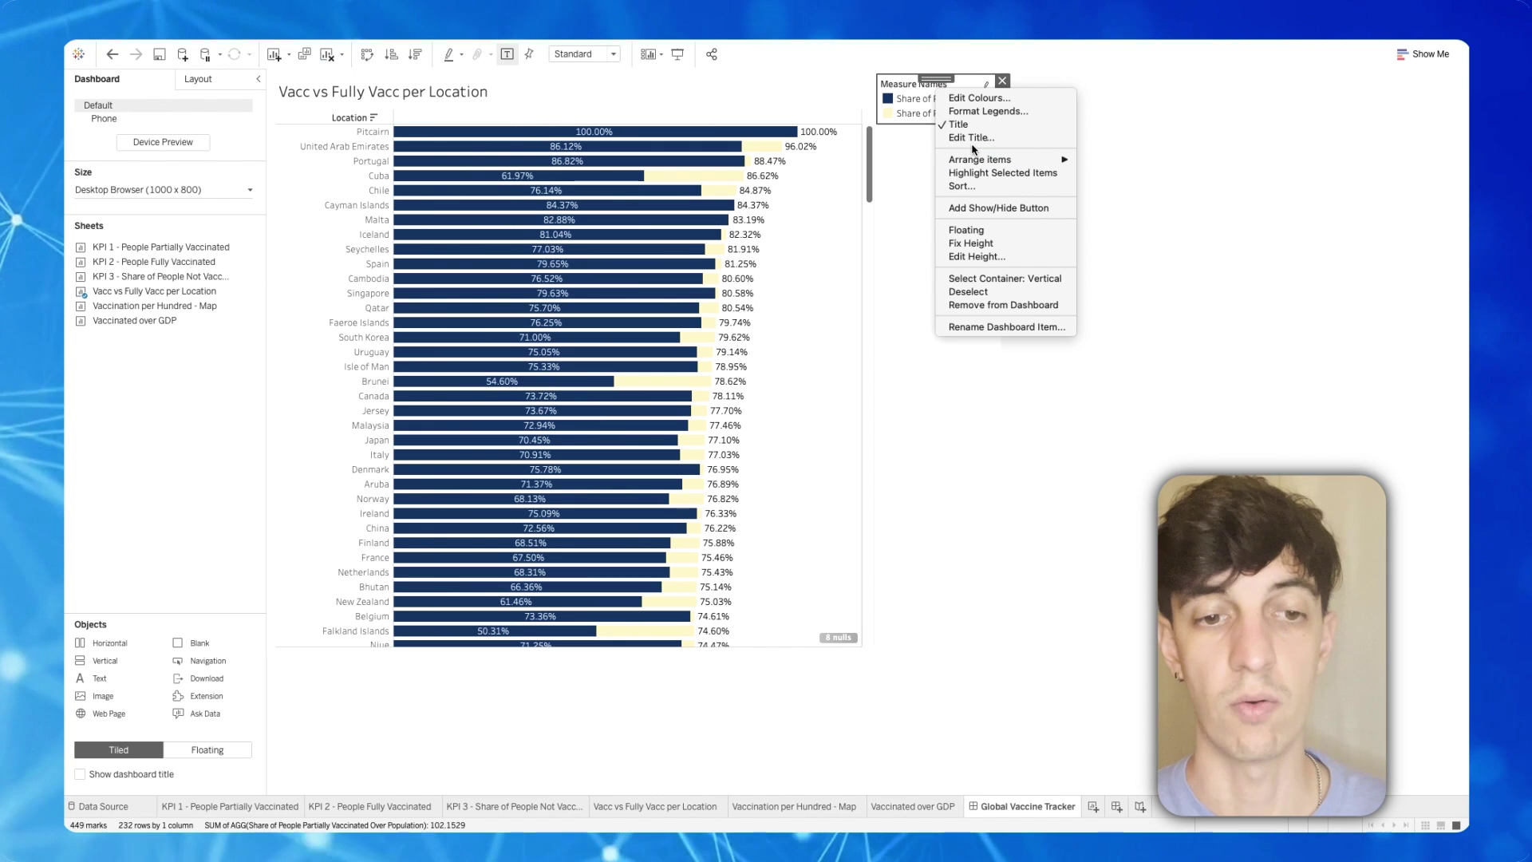
left_click(1002, 81)
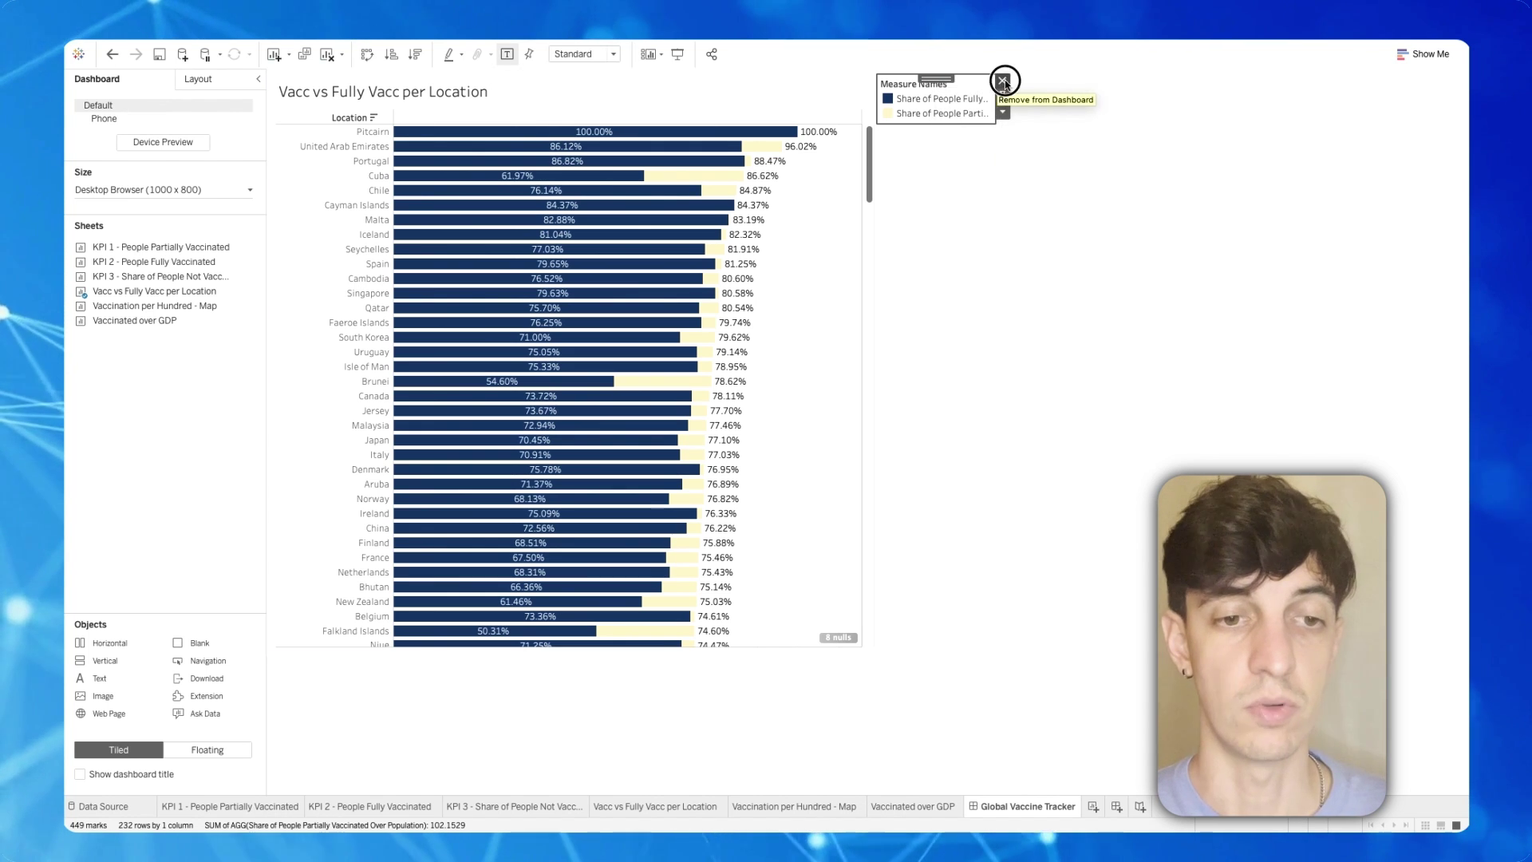
left_click(1002, 81)
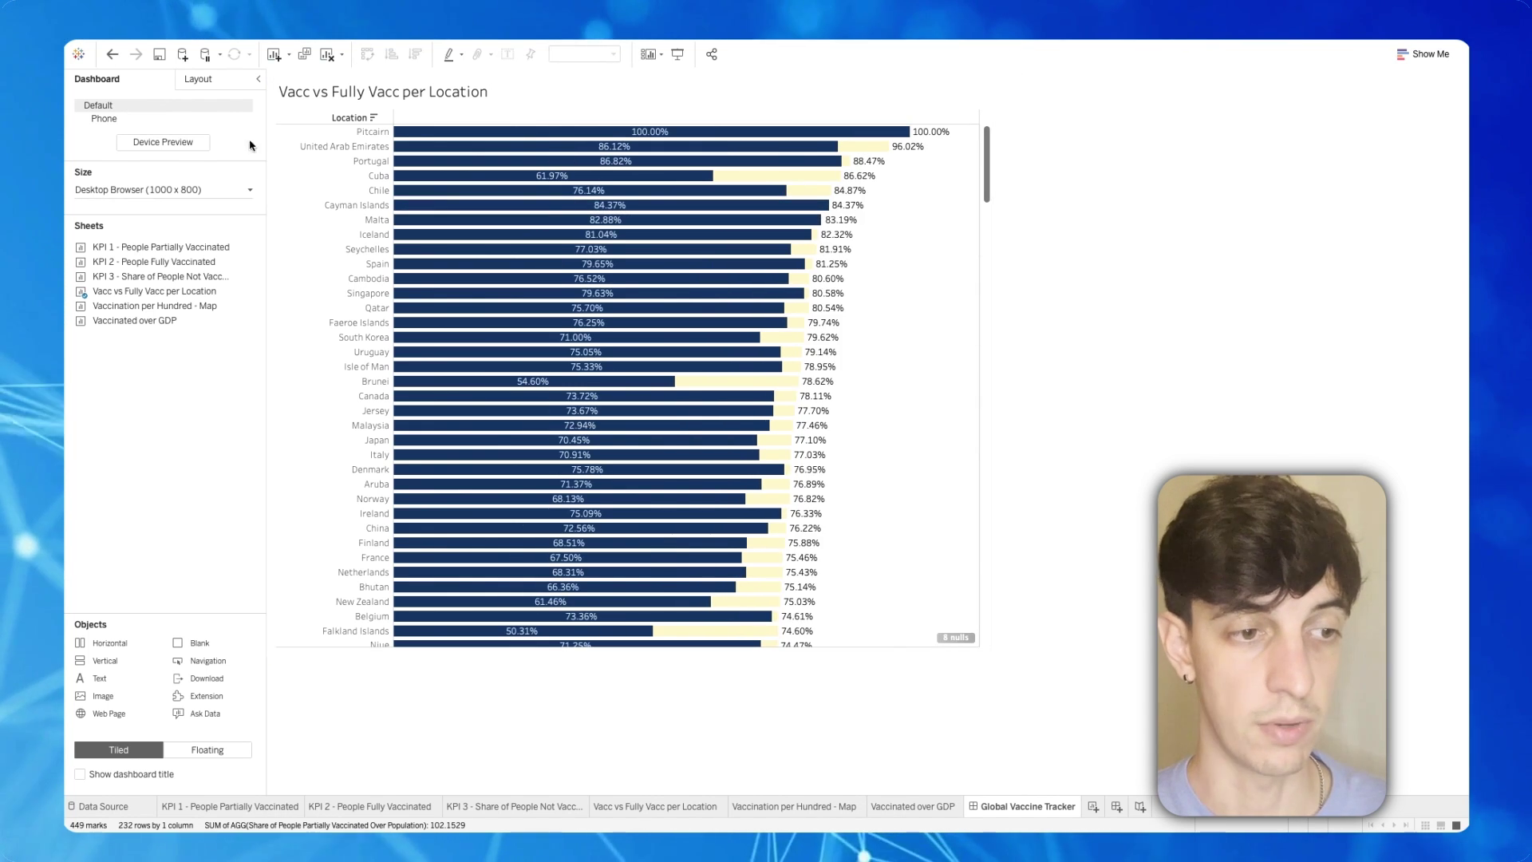
- Give the Global Vaccine Tracker dashboard a custom size of 1120 px wide by 1260 px high
left_click(194, 191)
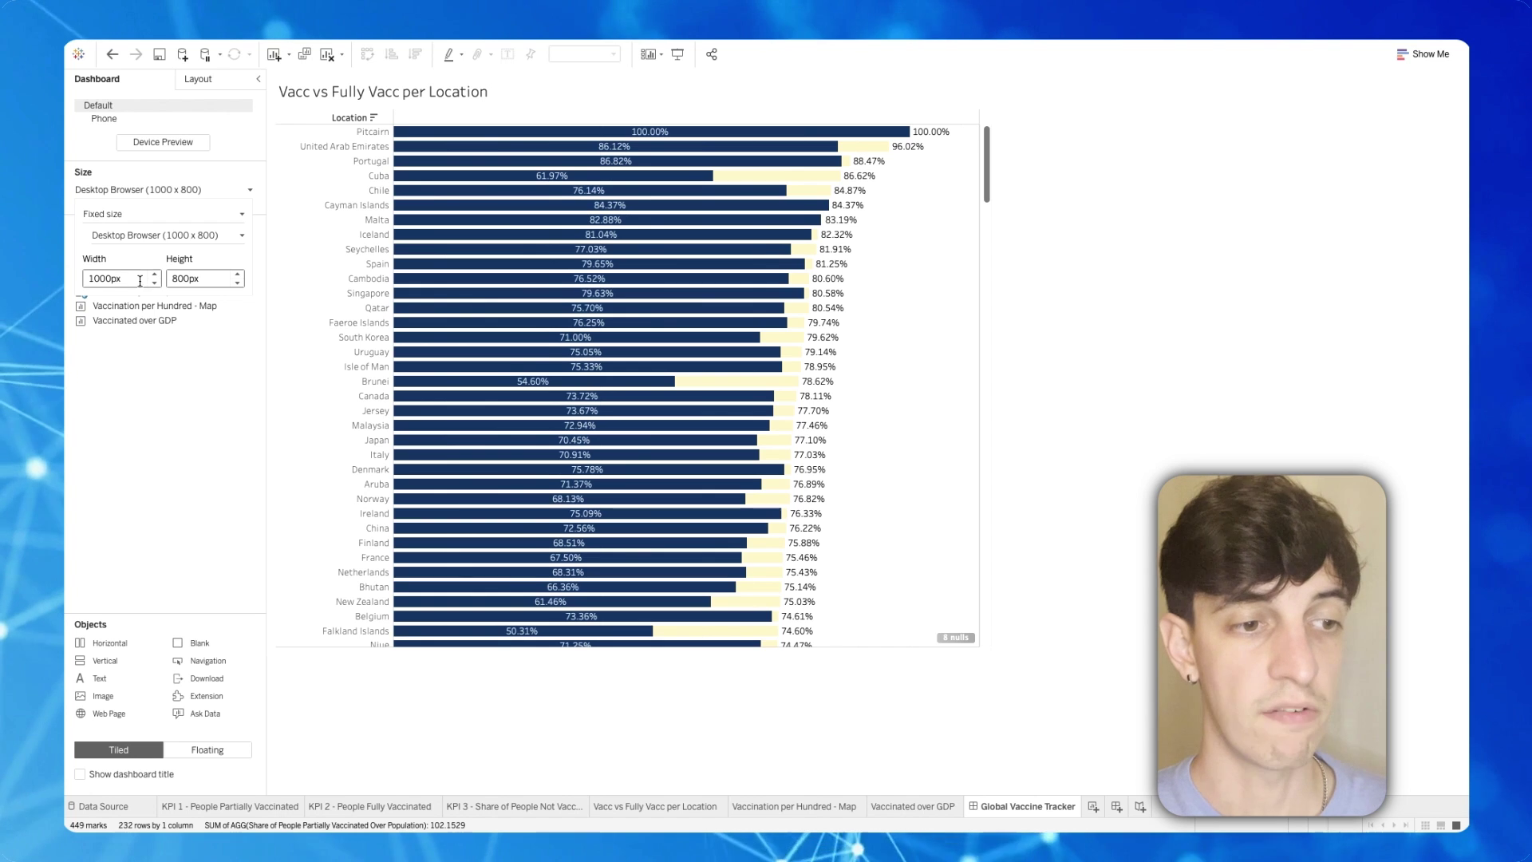
left_click(99, 279)
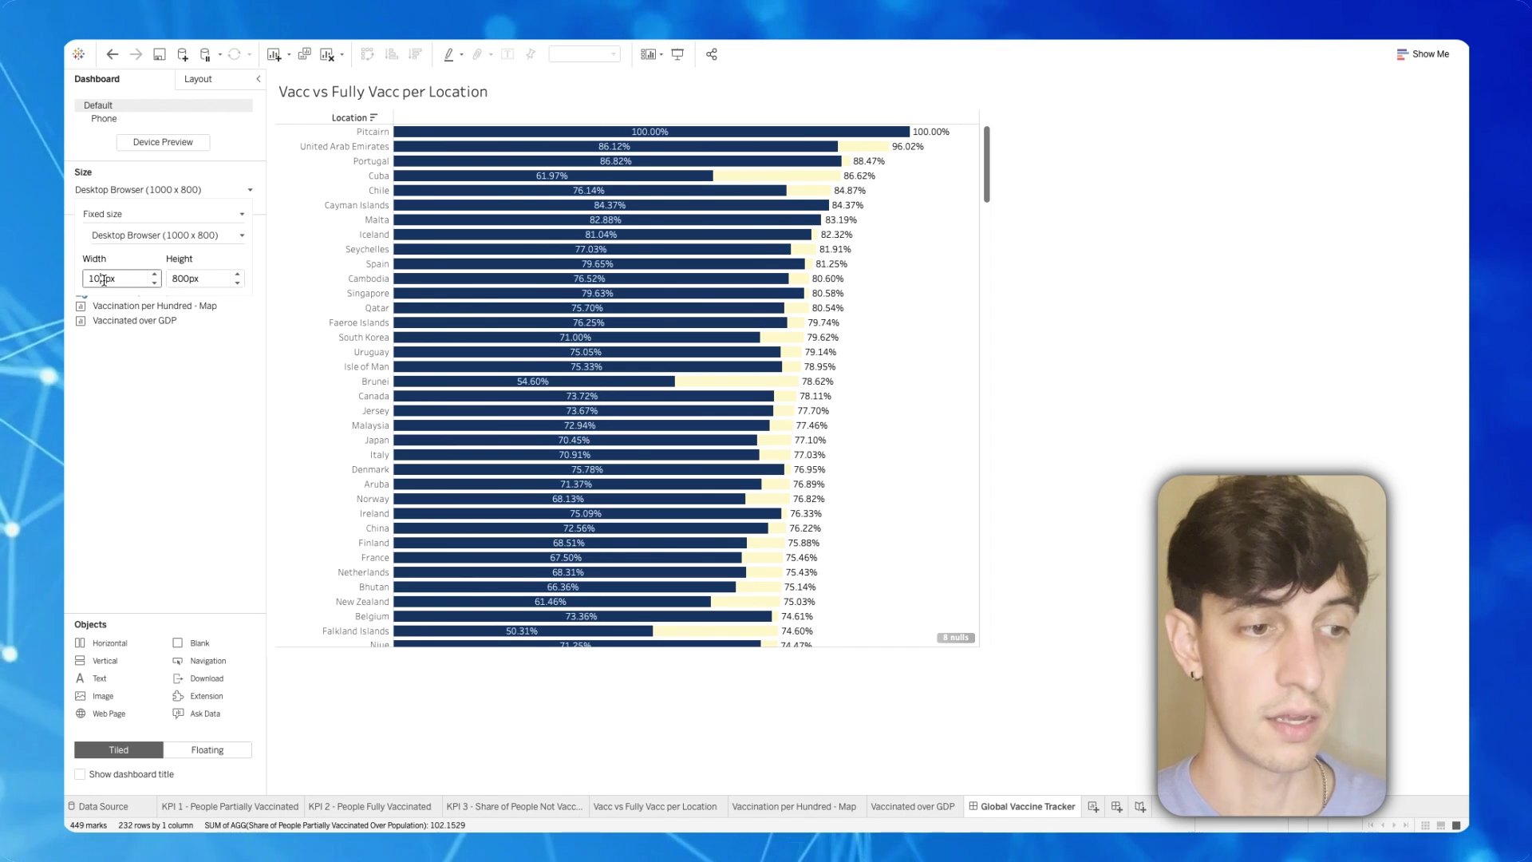
type("20")
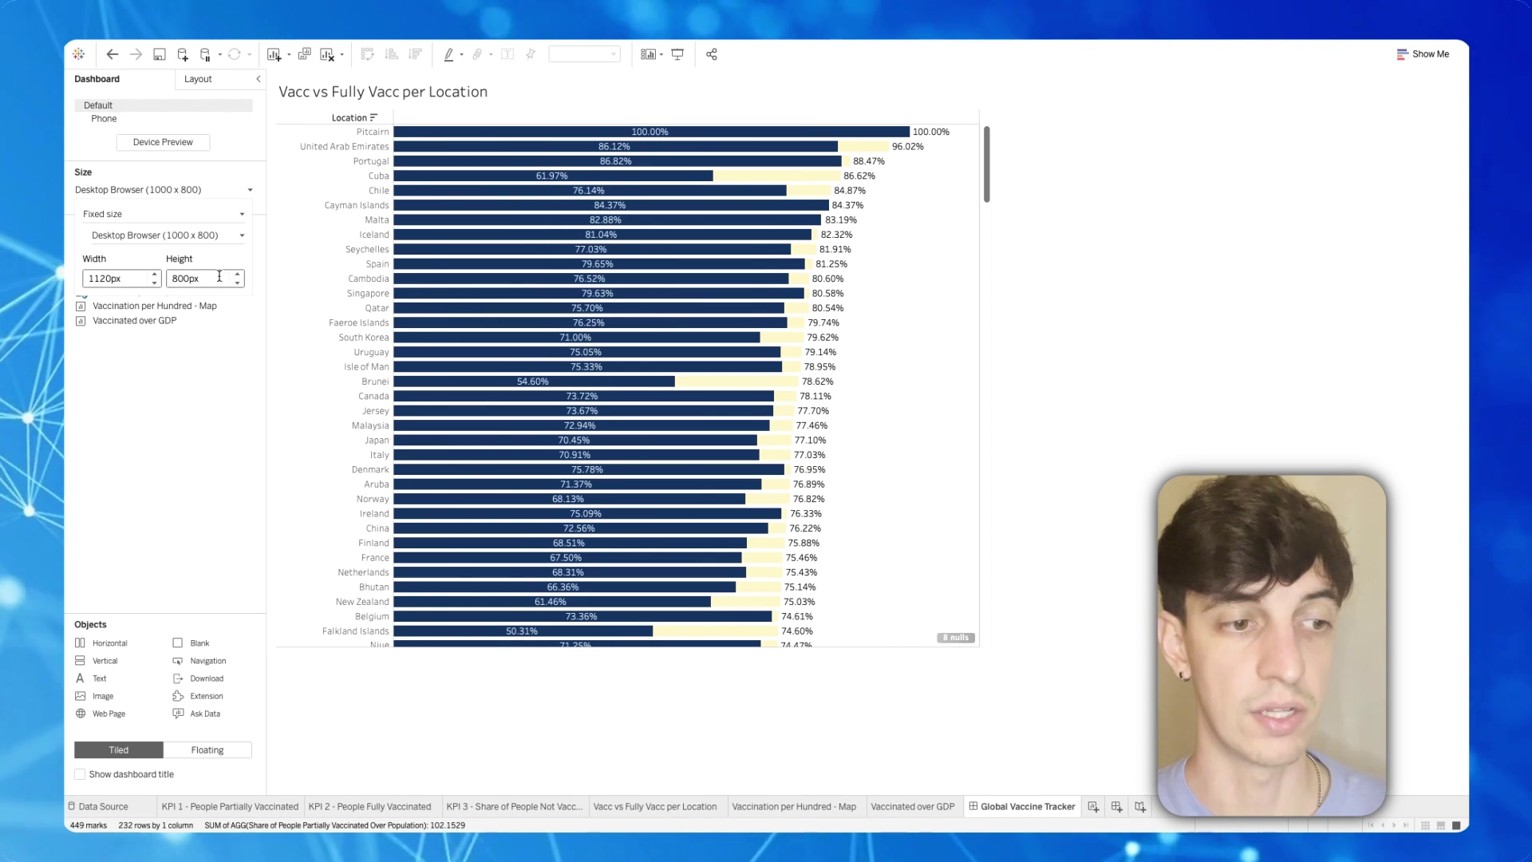
double_click(172, 279)
type("1260")
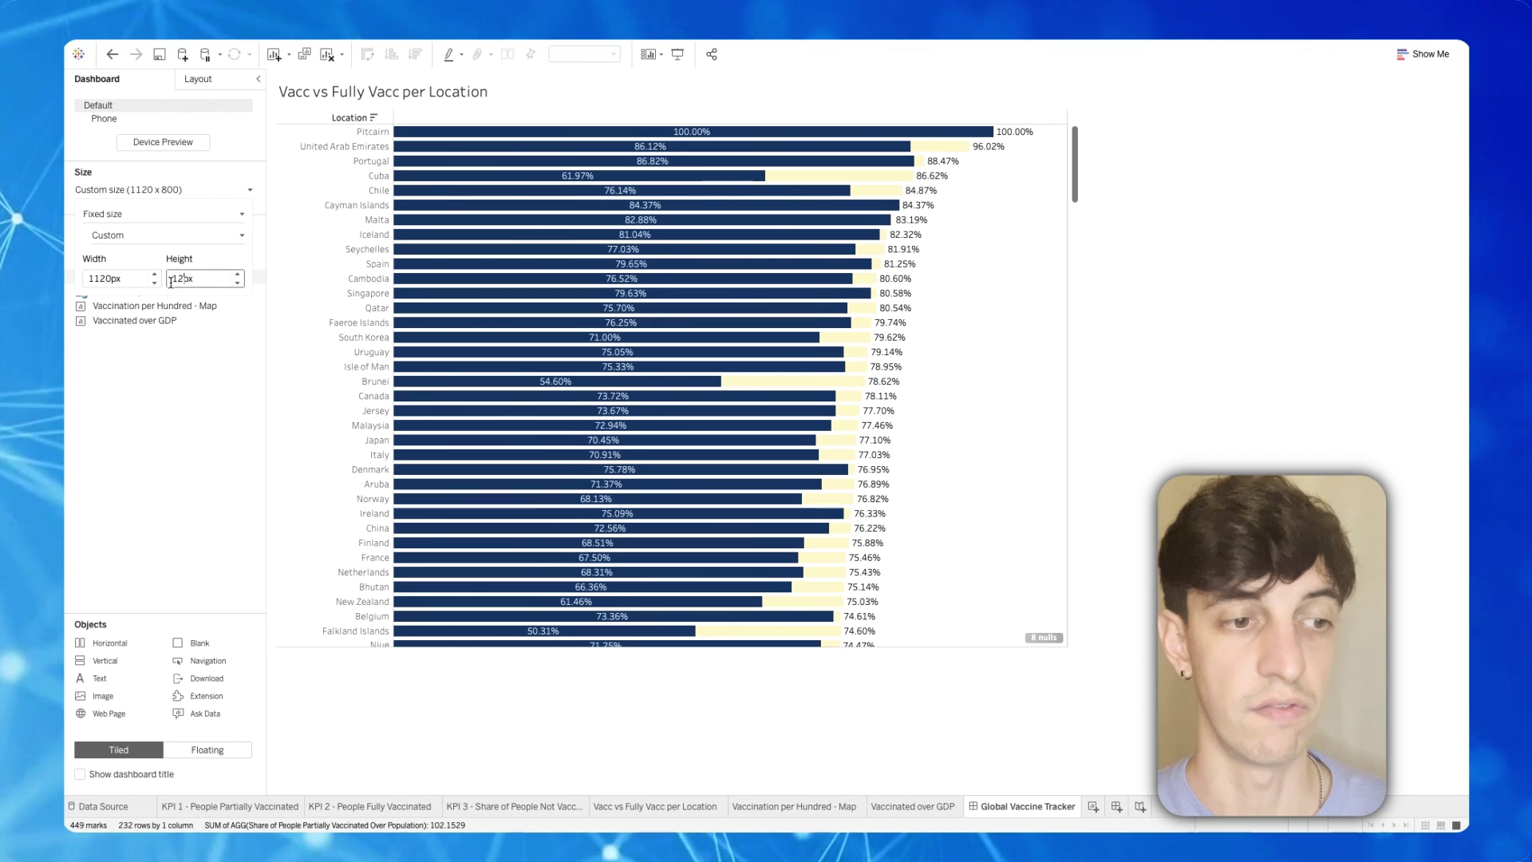
key("Return")
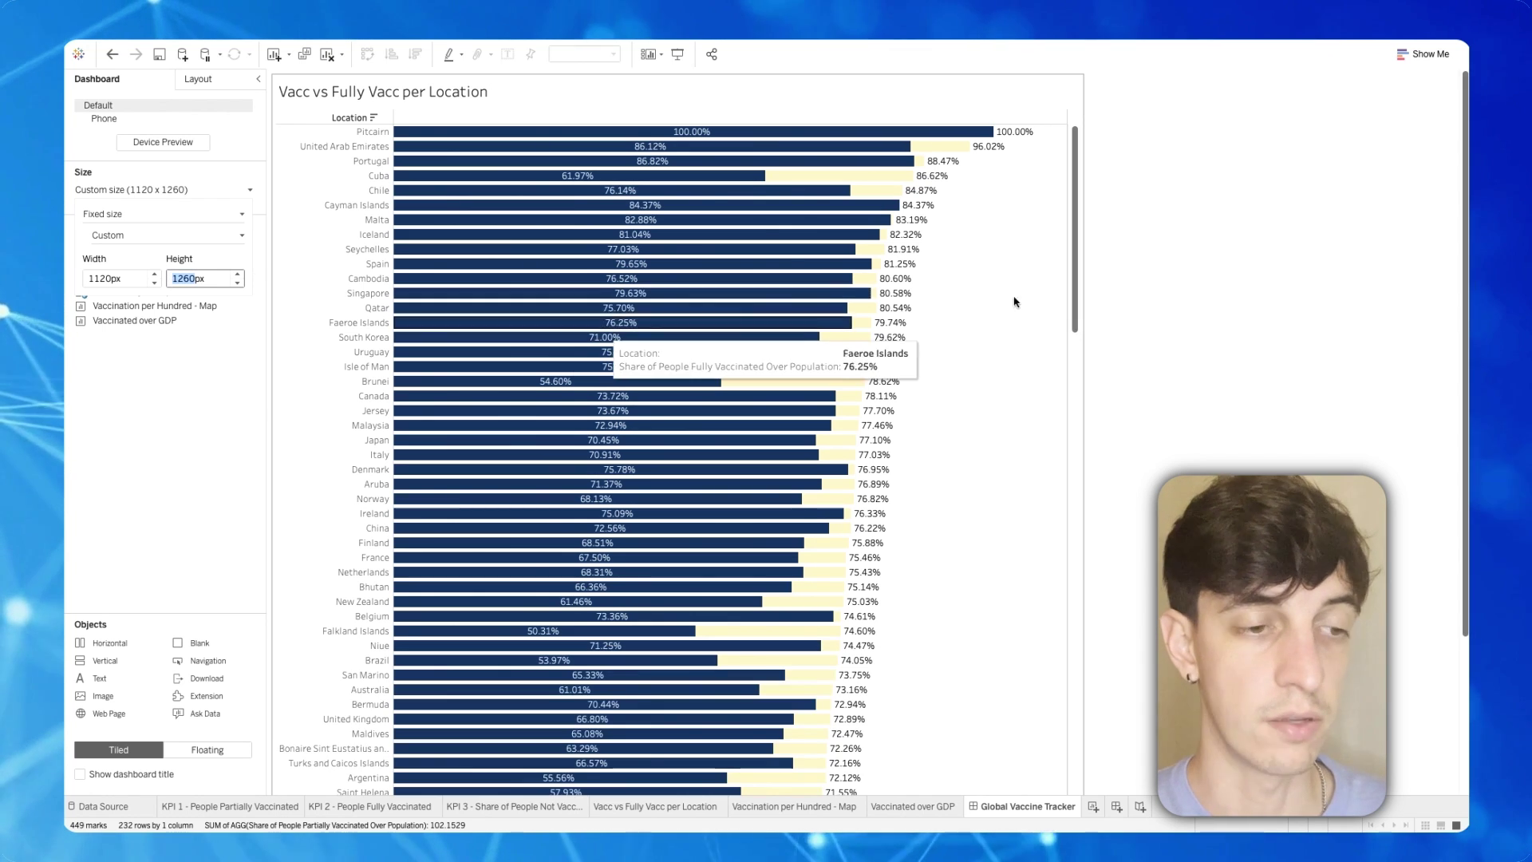
left_click(154, 391)
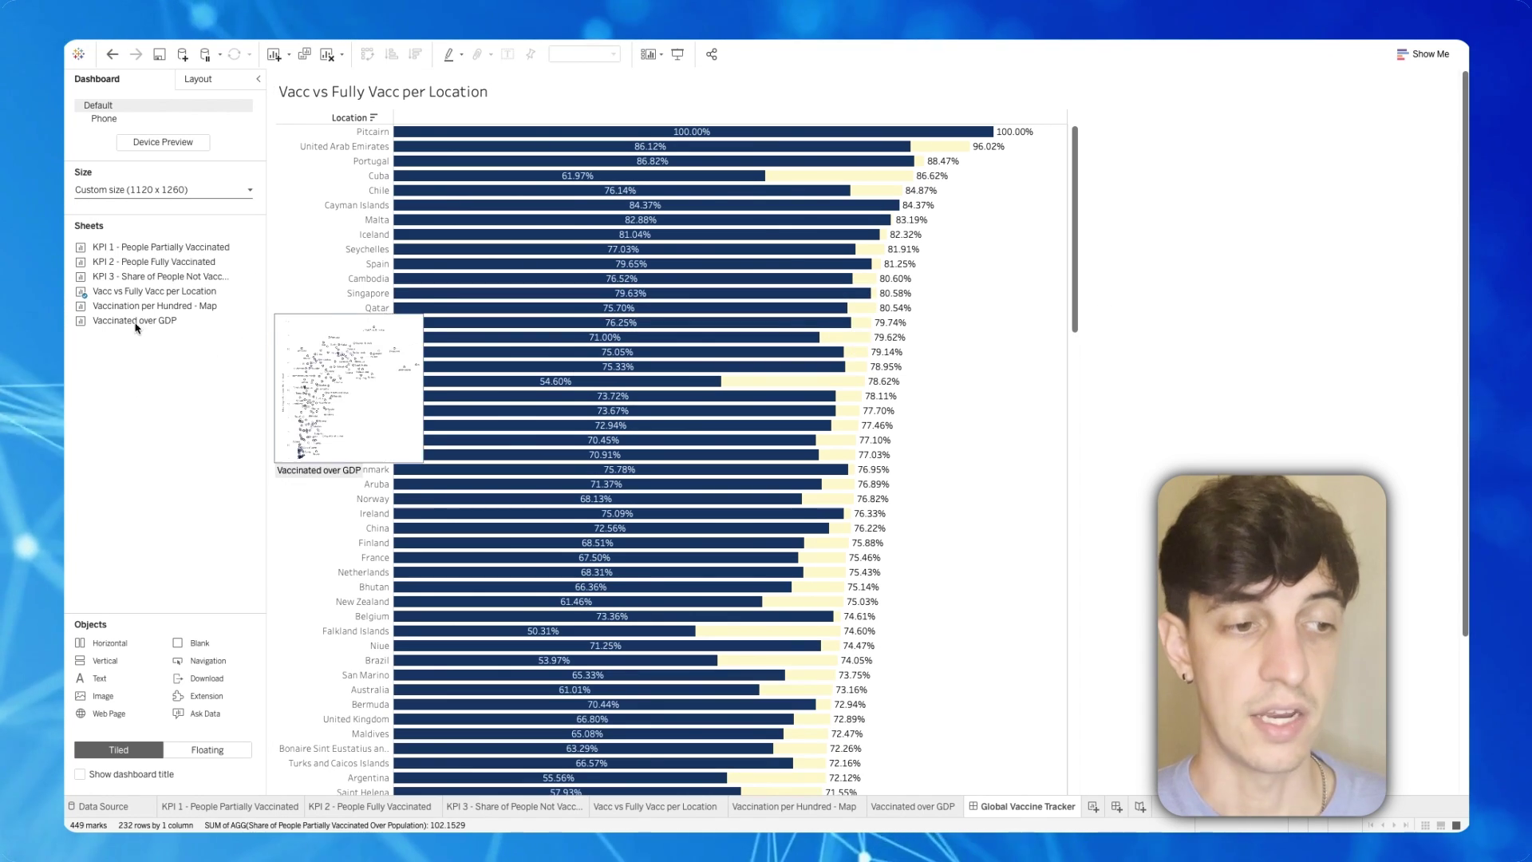
- Place the Vaccination per Hundred map below the bar chart and remove its colour legend
mouse_move(131, 308)
left_click_drag(132, 308, 633, 690)
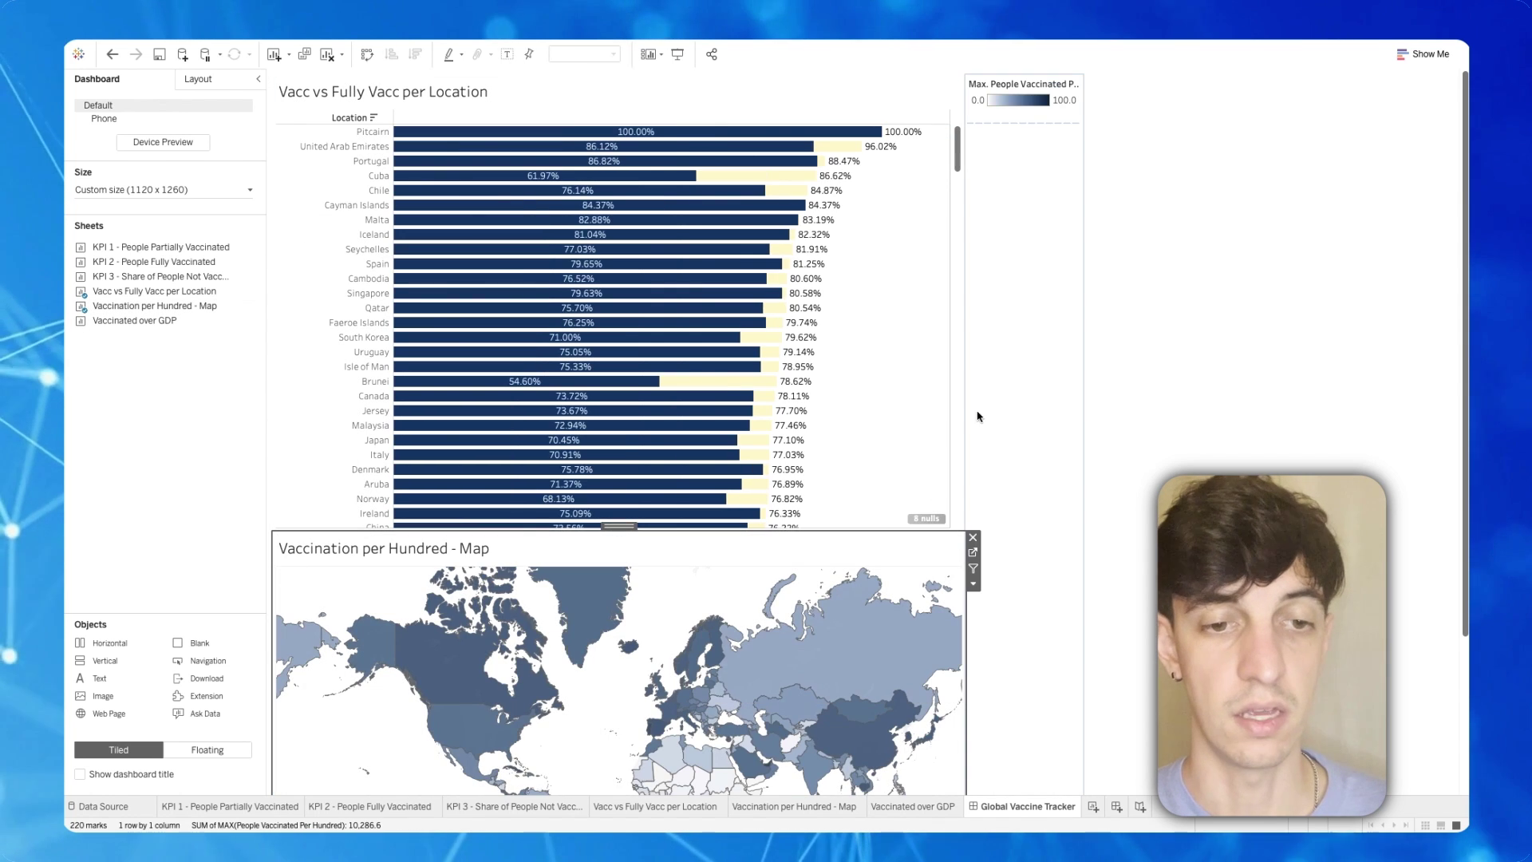
left_click(1025, 94)
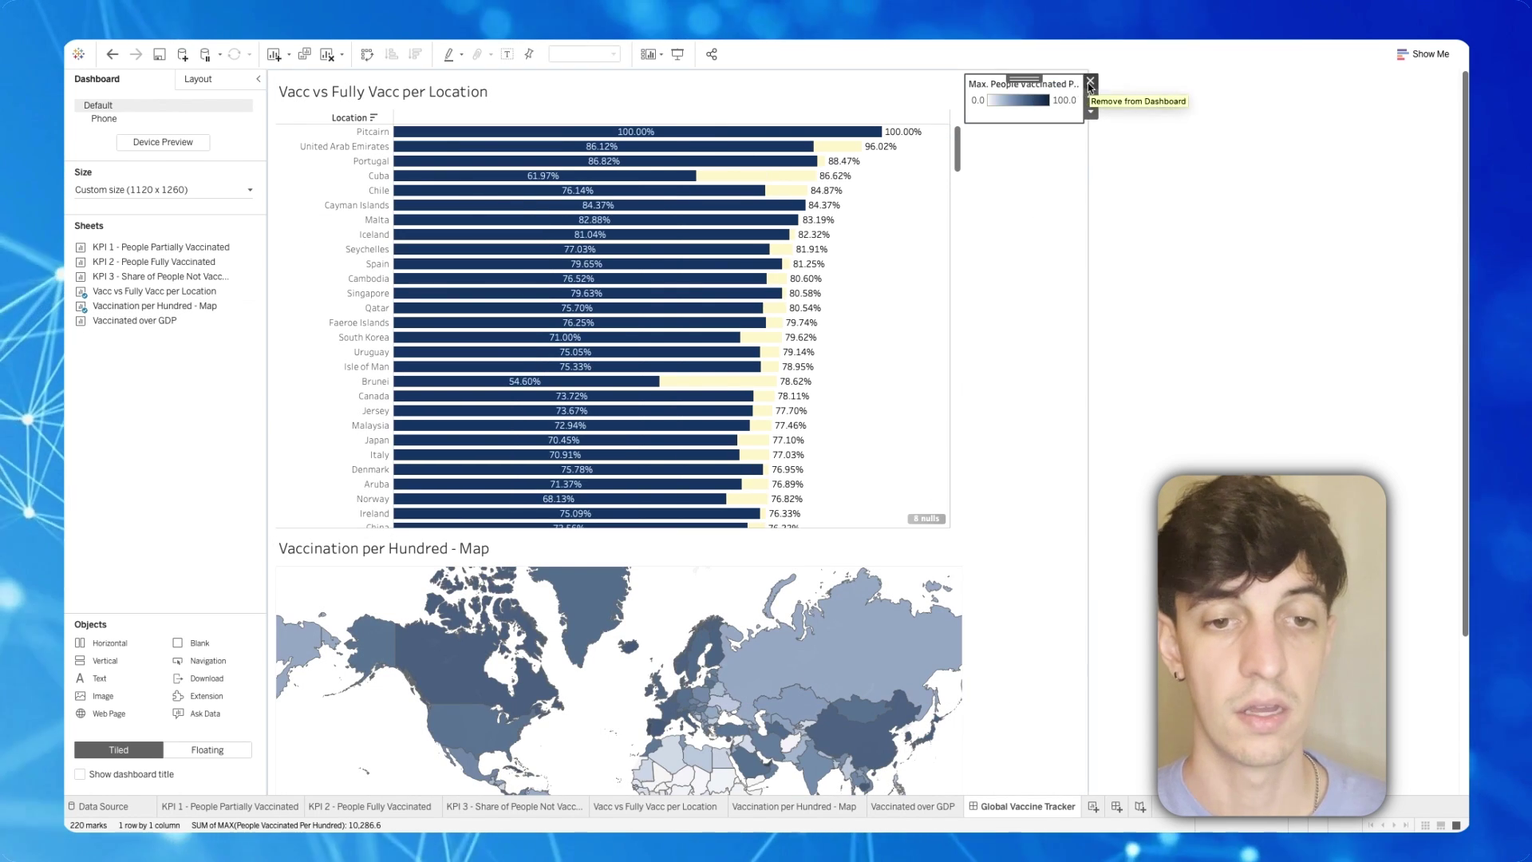
left_click(1088, 85)
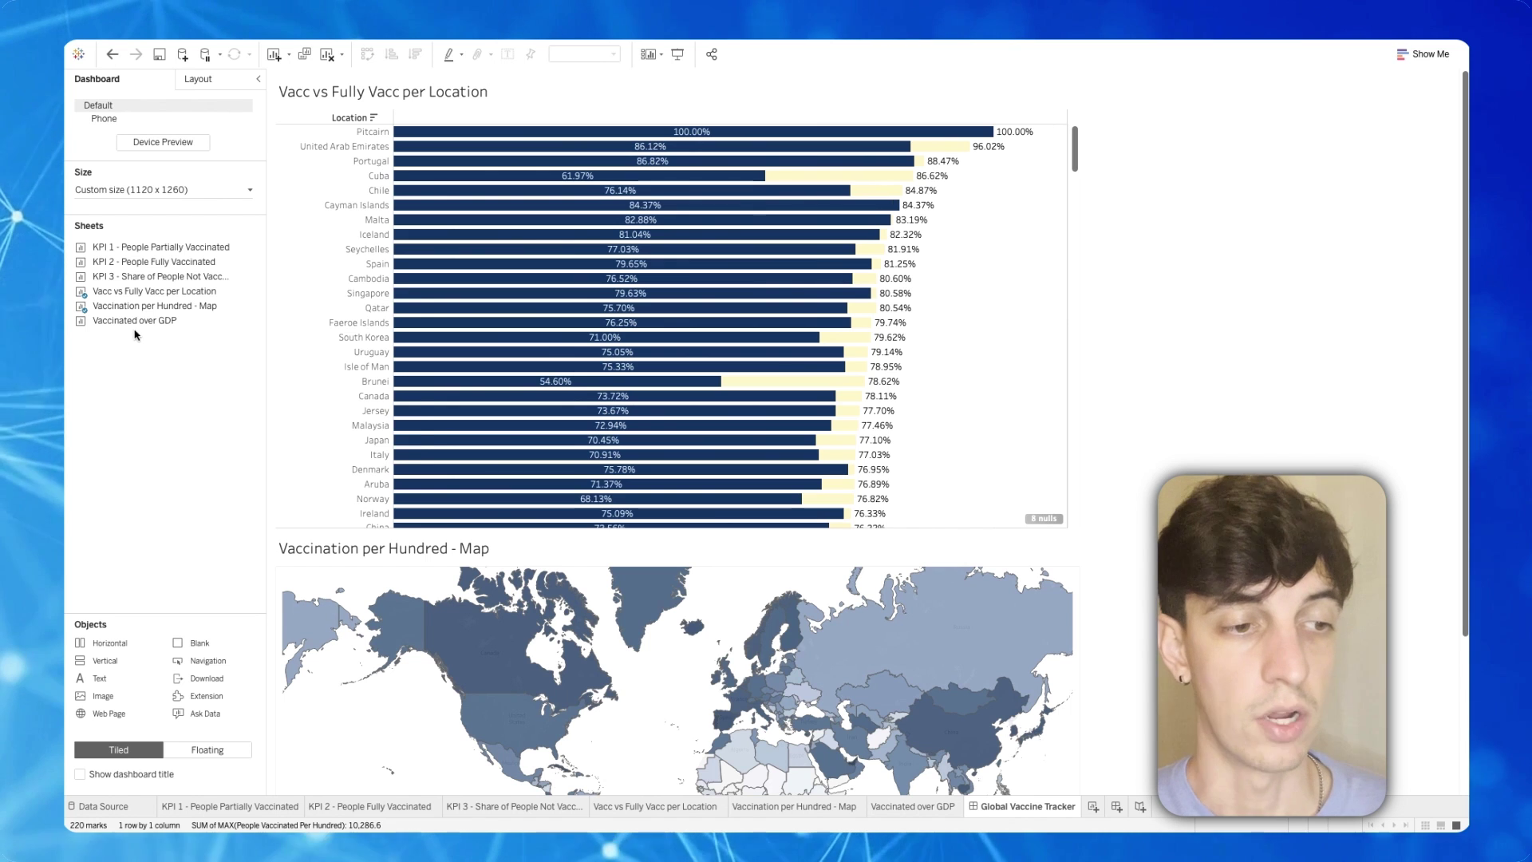
- Add the Vaccinated over GDP scatter chart beneath the map
mouse_move(128, 323)
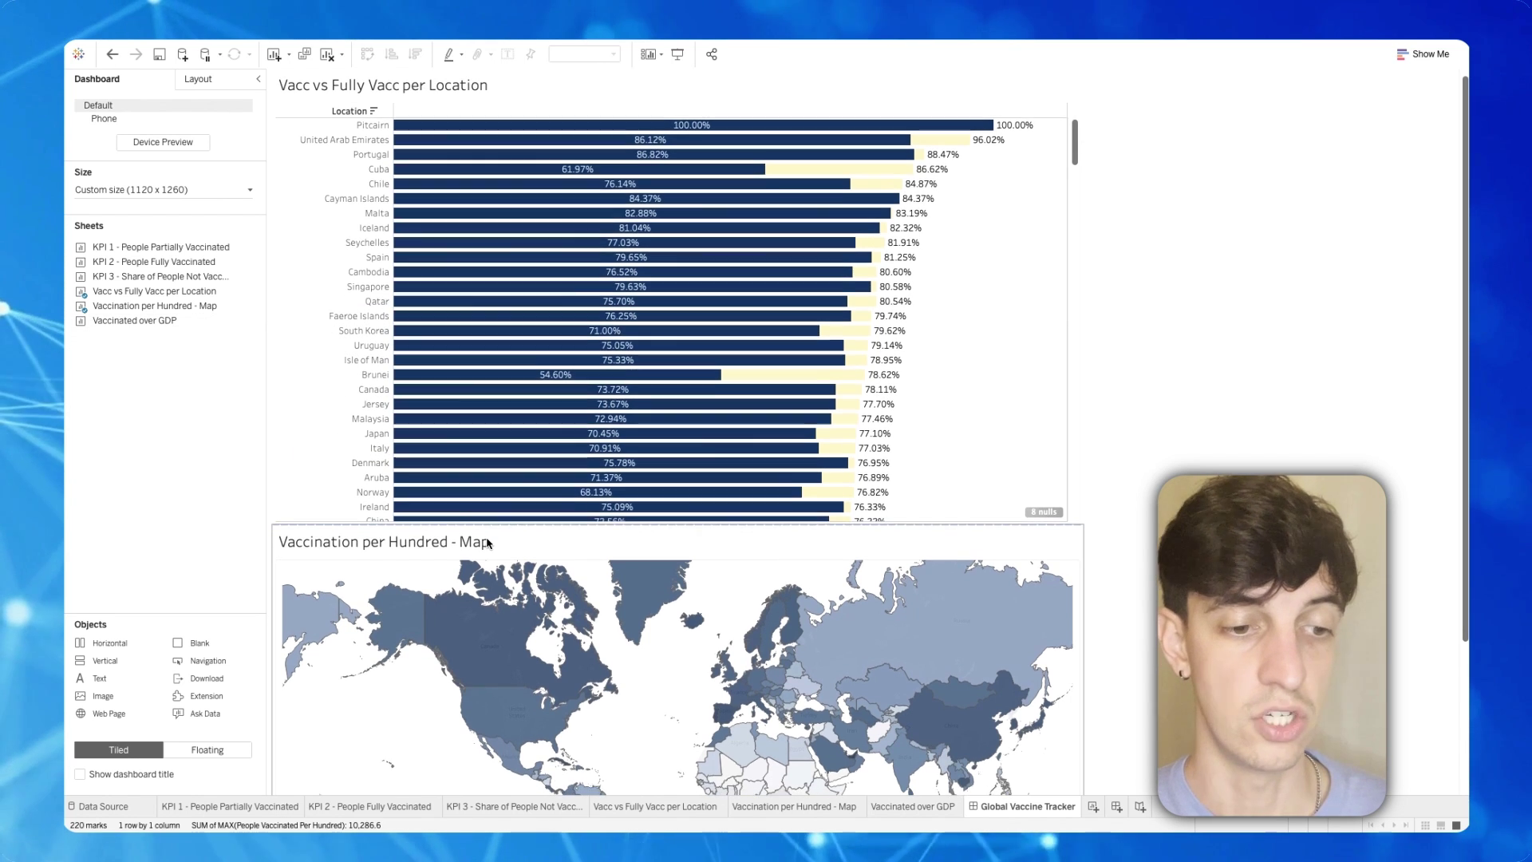
left_click_drag(1463, 555, 1457, 711)
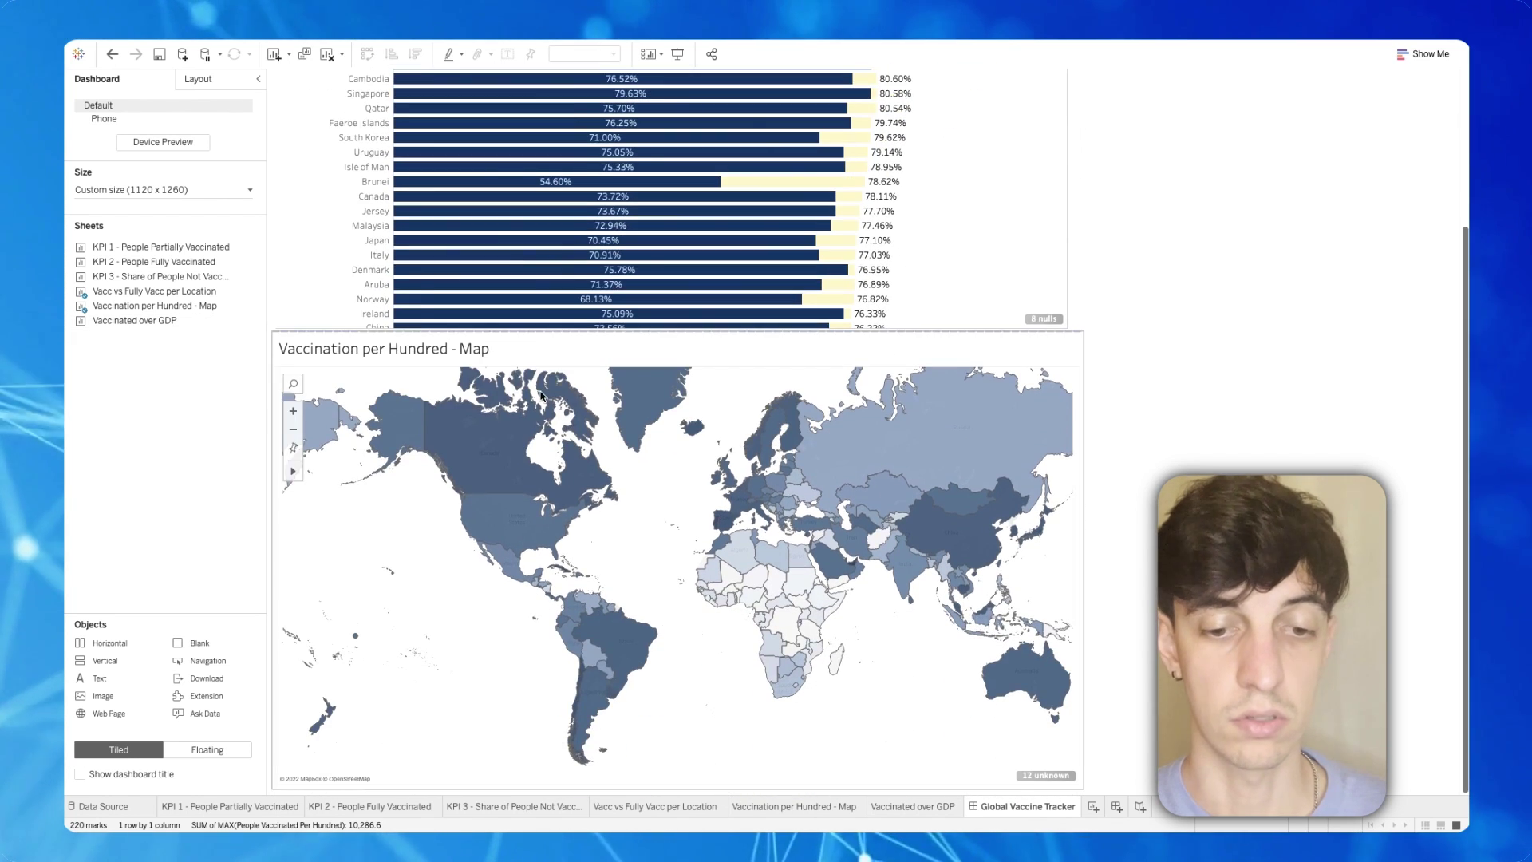
mouse_move(79, 297)
left_click_drag(103, 319, 603, 743)
scroll(1136, 260, "up", 5)
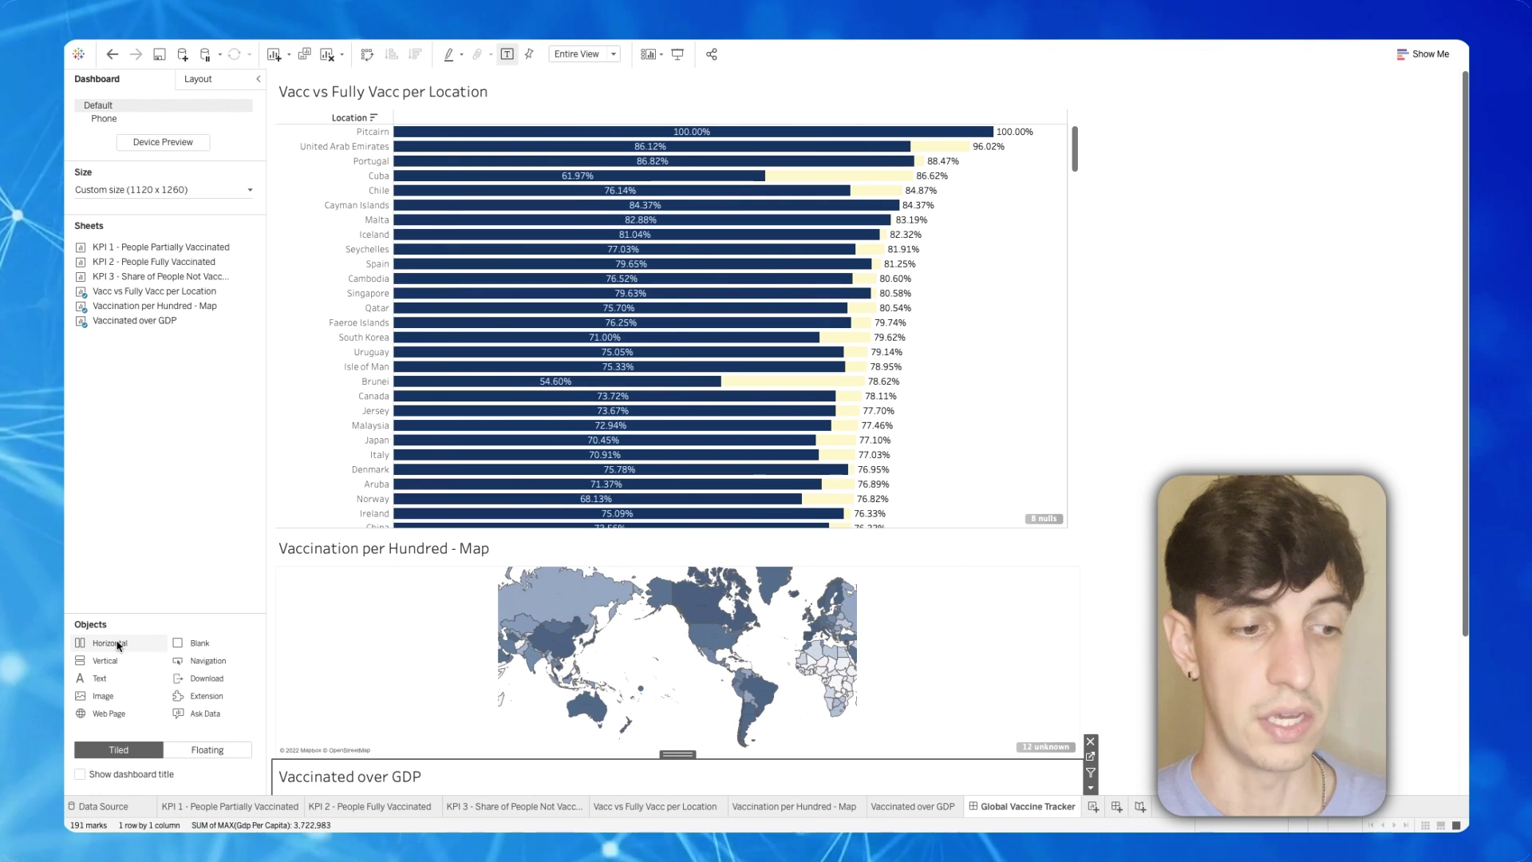
- Put KPI 1, KPI 2 and KPI 3 side by side in a top horizontal container, with a vertical container above
left_click_drag(117, 645, 508, 119)
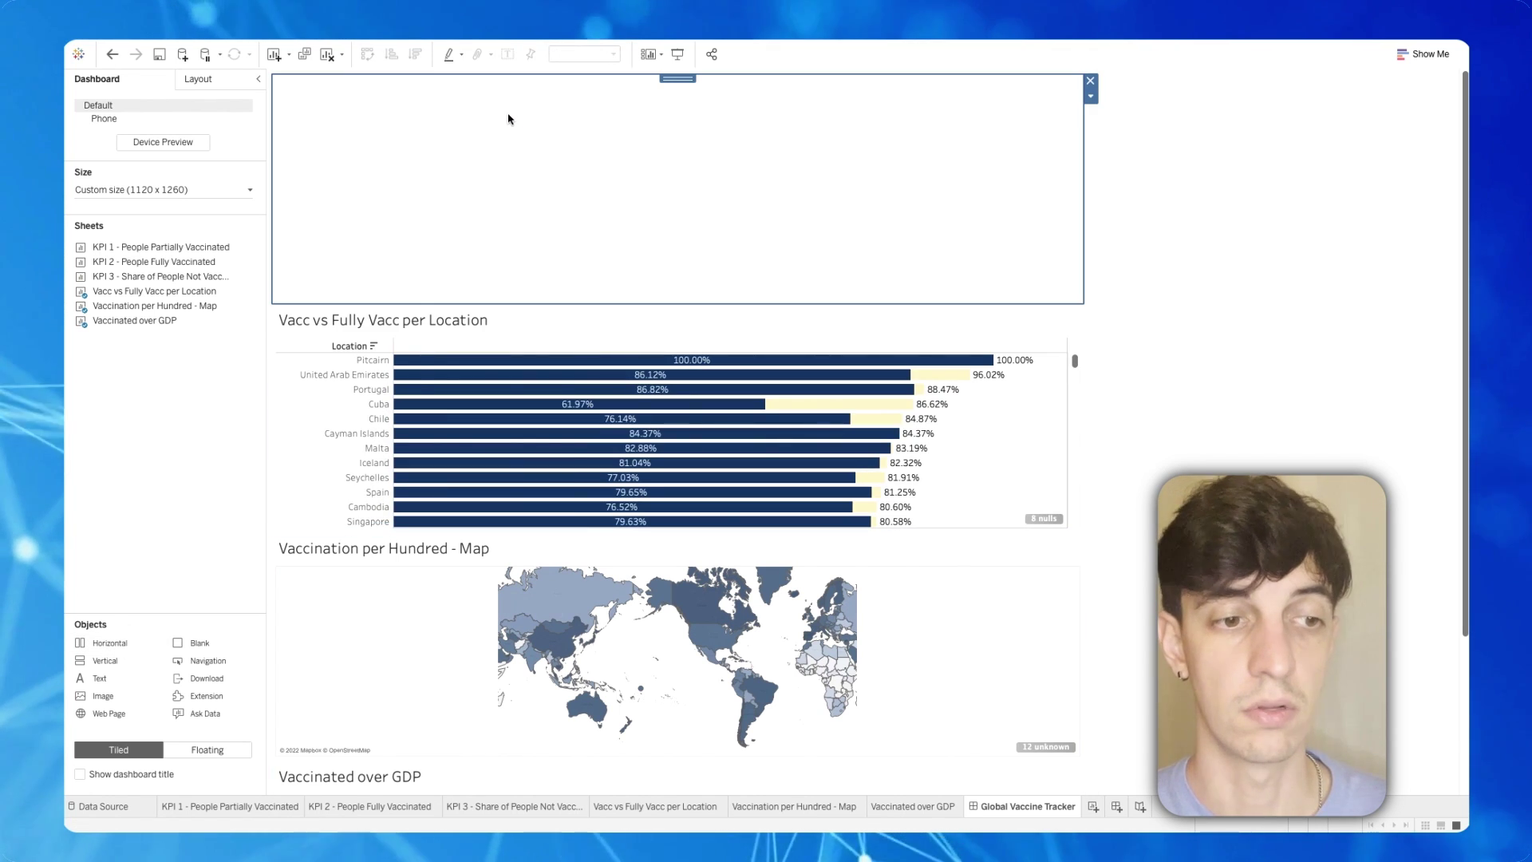
mouse_move(222, 252)
left_click_drag(150, 253, 292, 220)
mouse_move(150, 263)
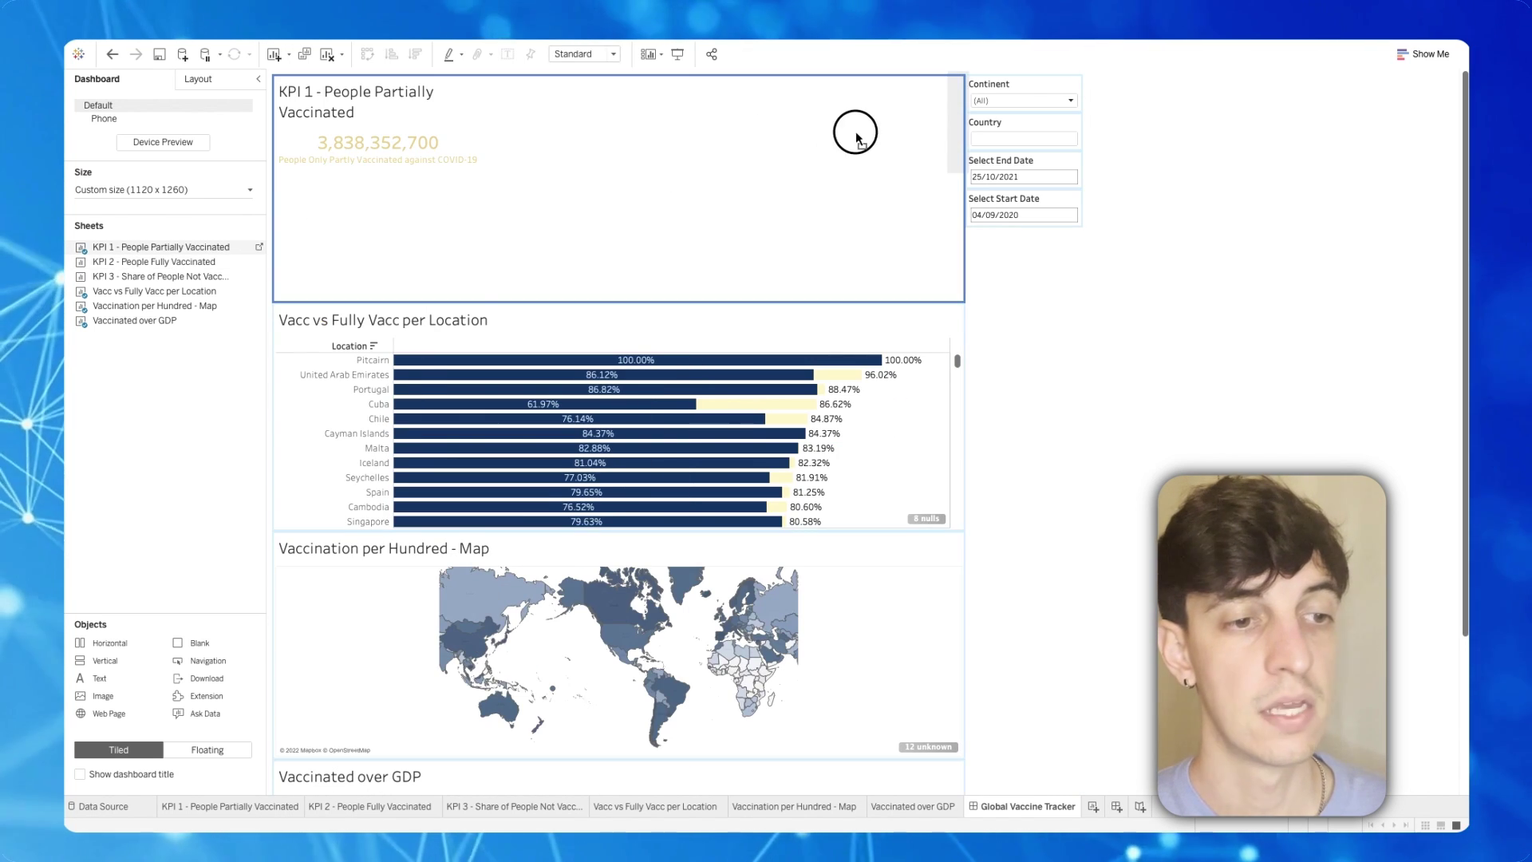
left_click_drag(863, 138, 863, 137)
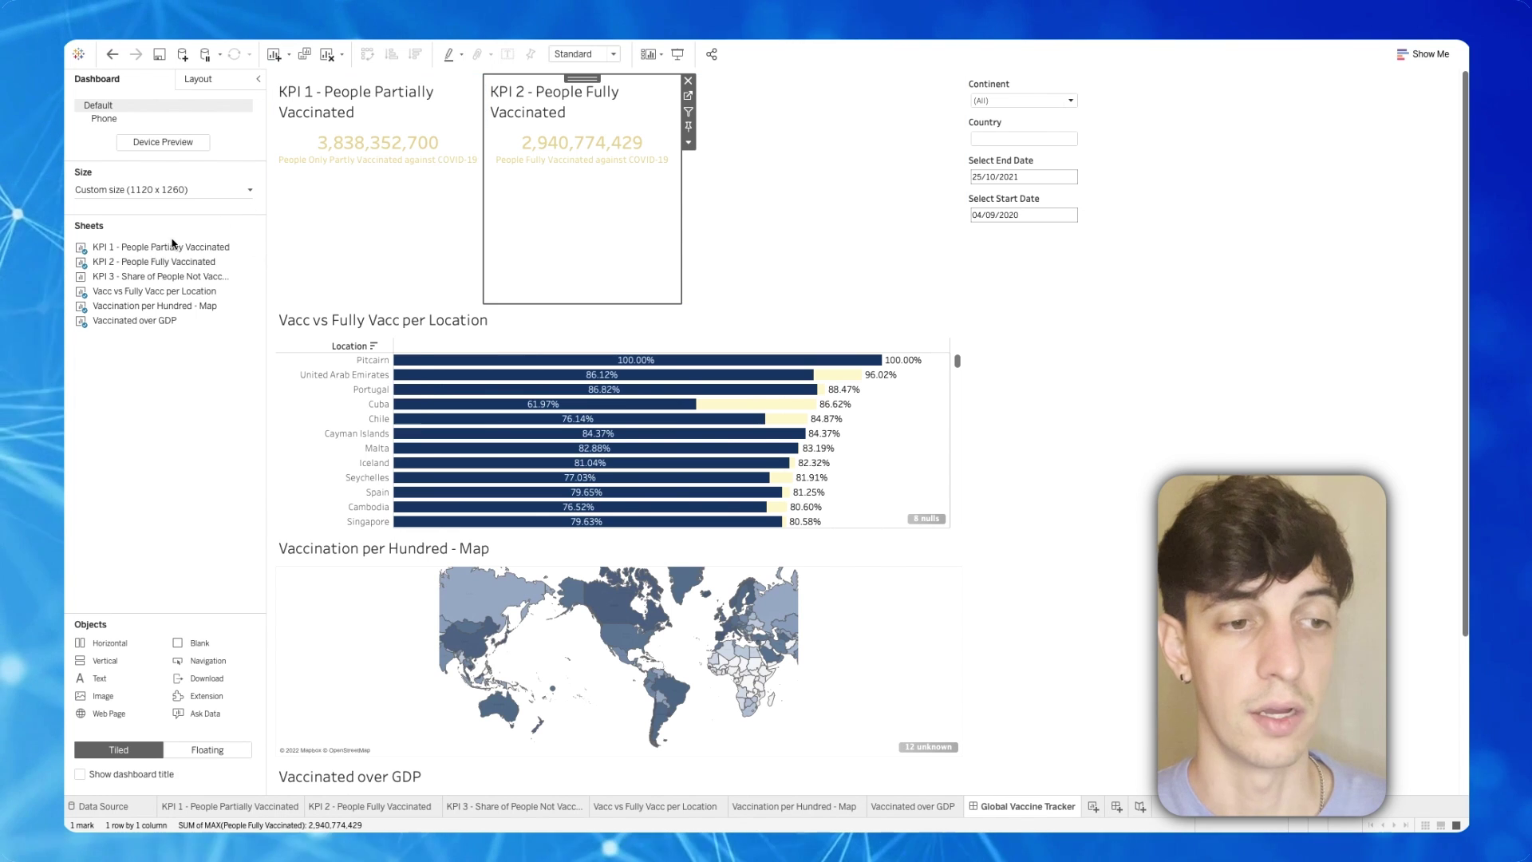
mouse_move(135, 277)
left_click_drag(135, 277, 701, 223)
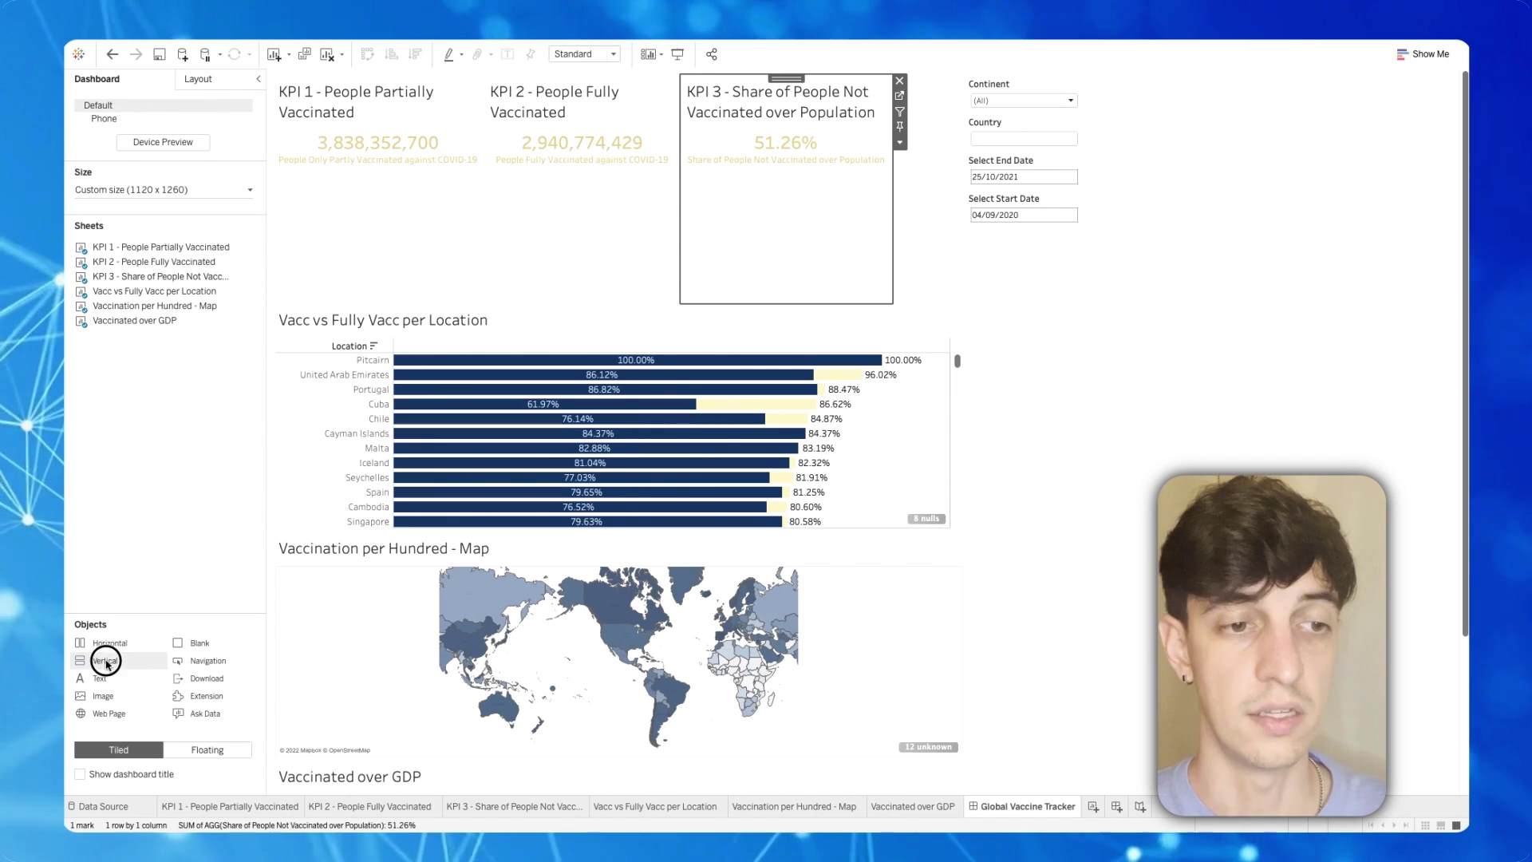
left_click_drag(103, 660, 480, 67)
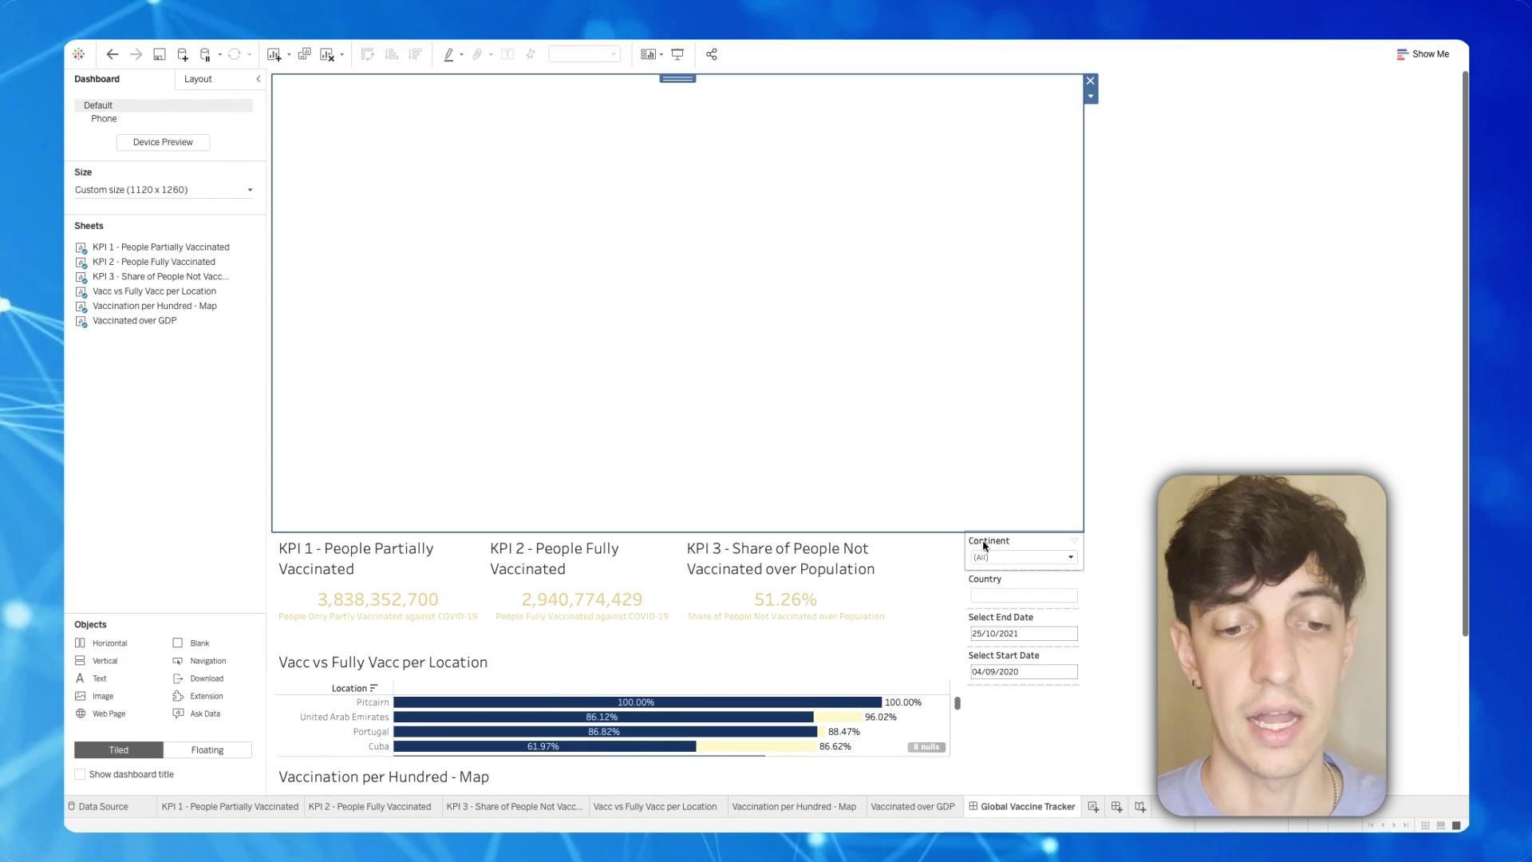
- Shrink the top container and stack the Continent, Country, Select End Date and Select Start Date filters in it
left_click_drag(903, 533, 896, 265)
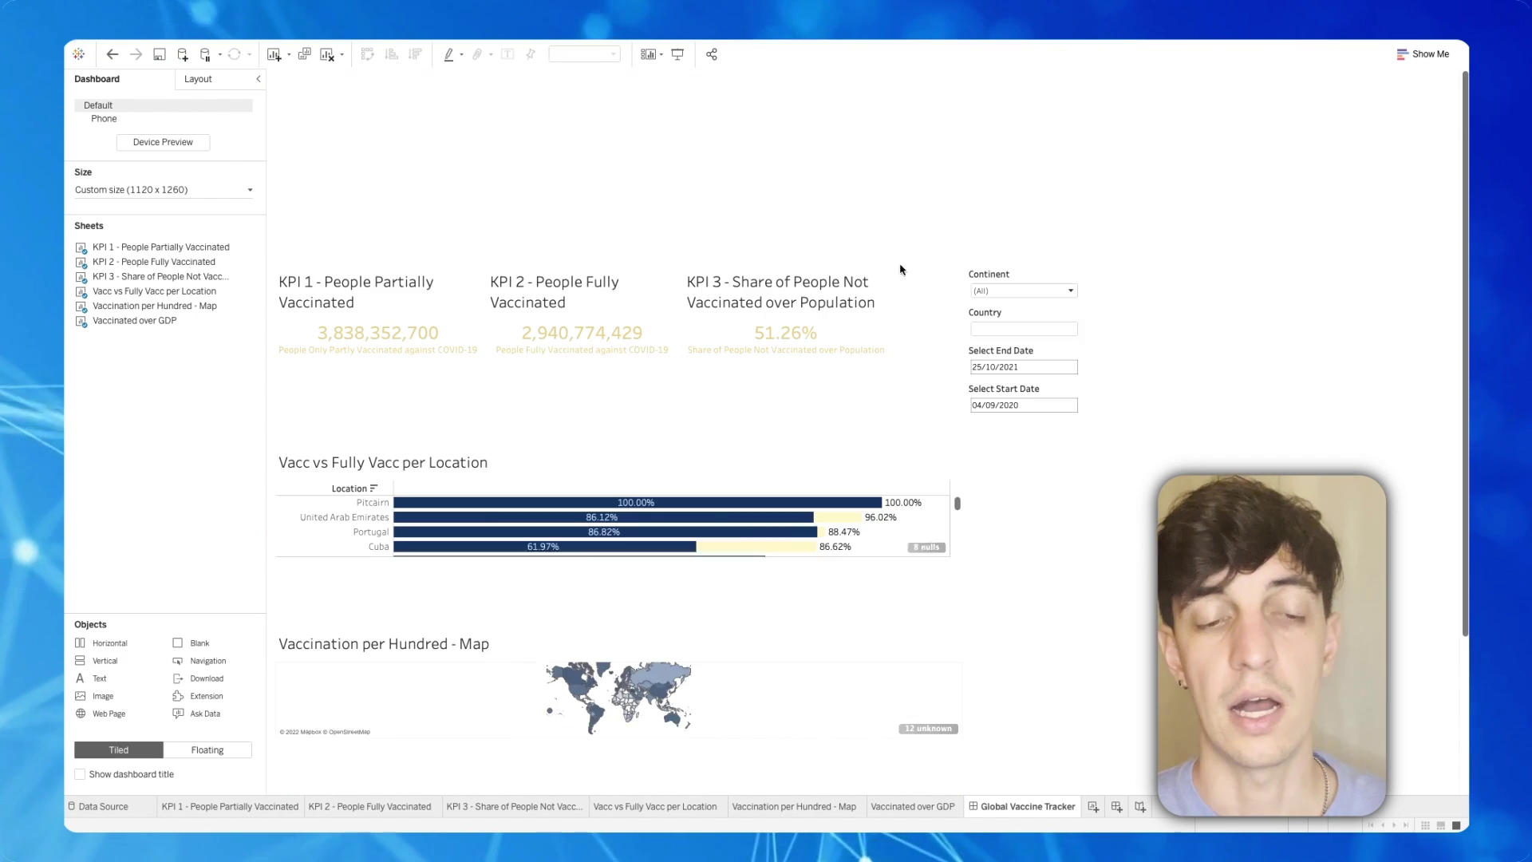
left_click(1007, 277)
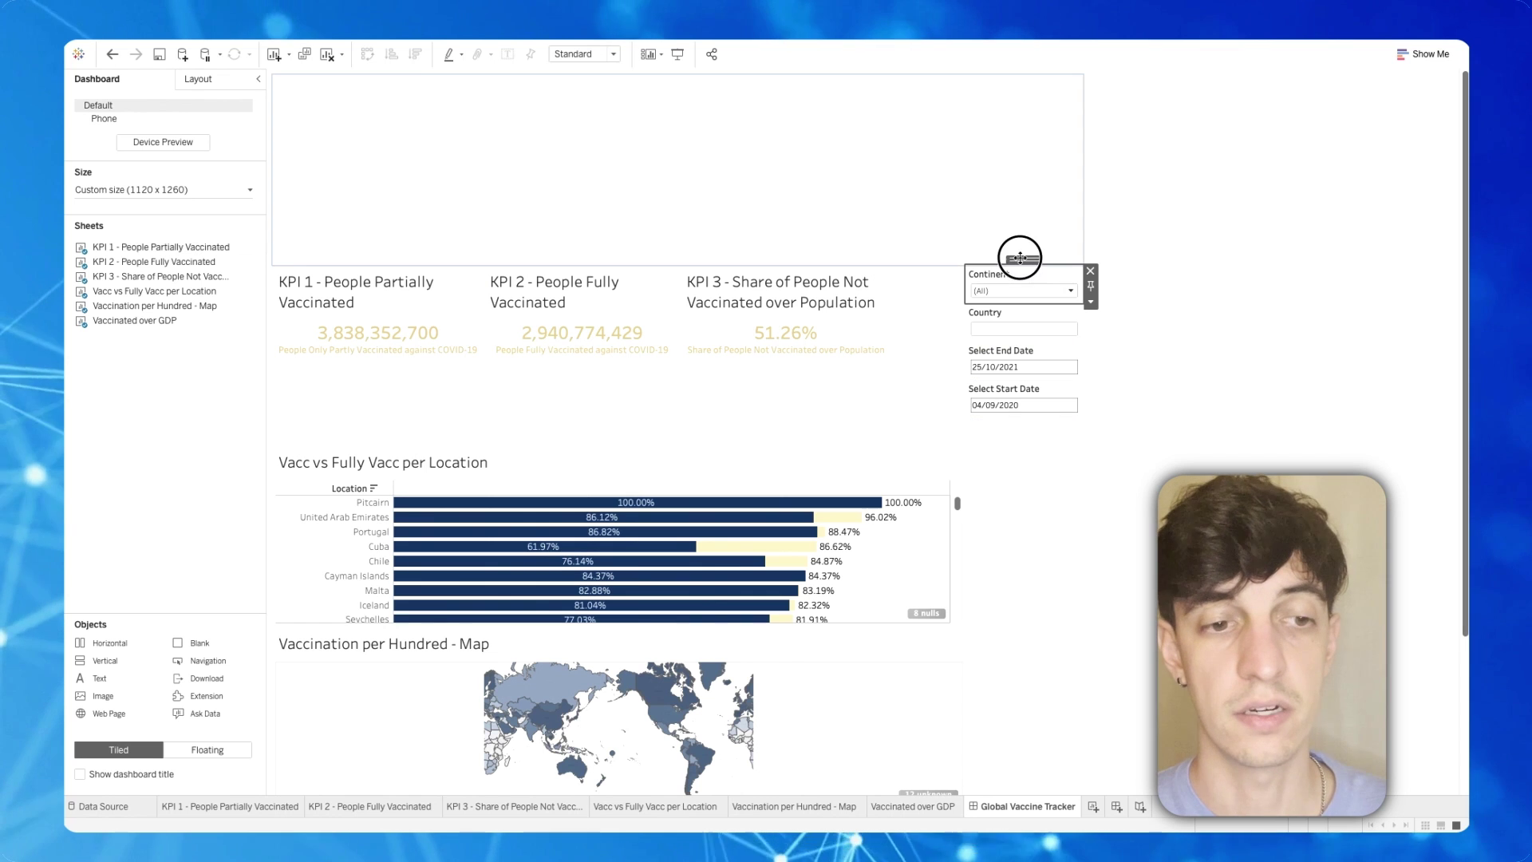
left_click_drag(1067, 274, 803, 205)
left_click(993, 294)
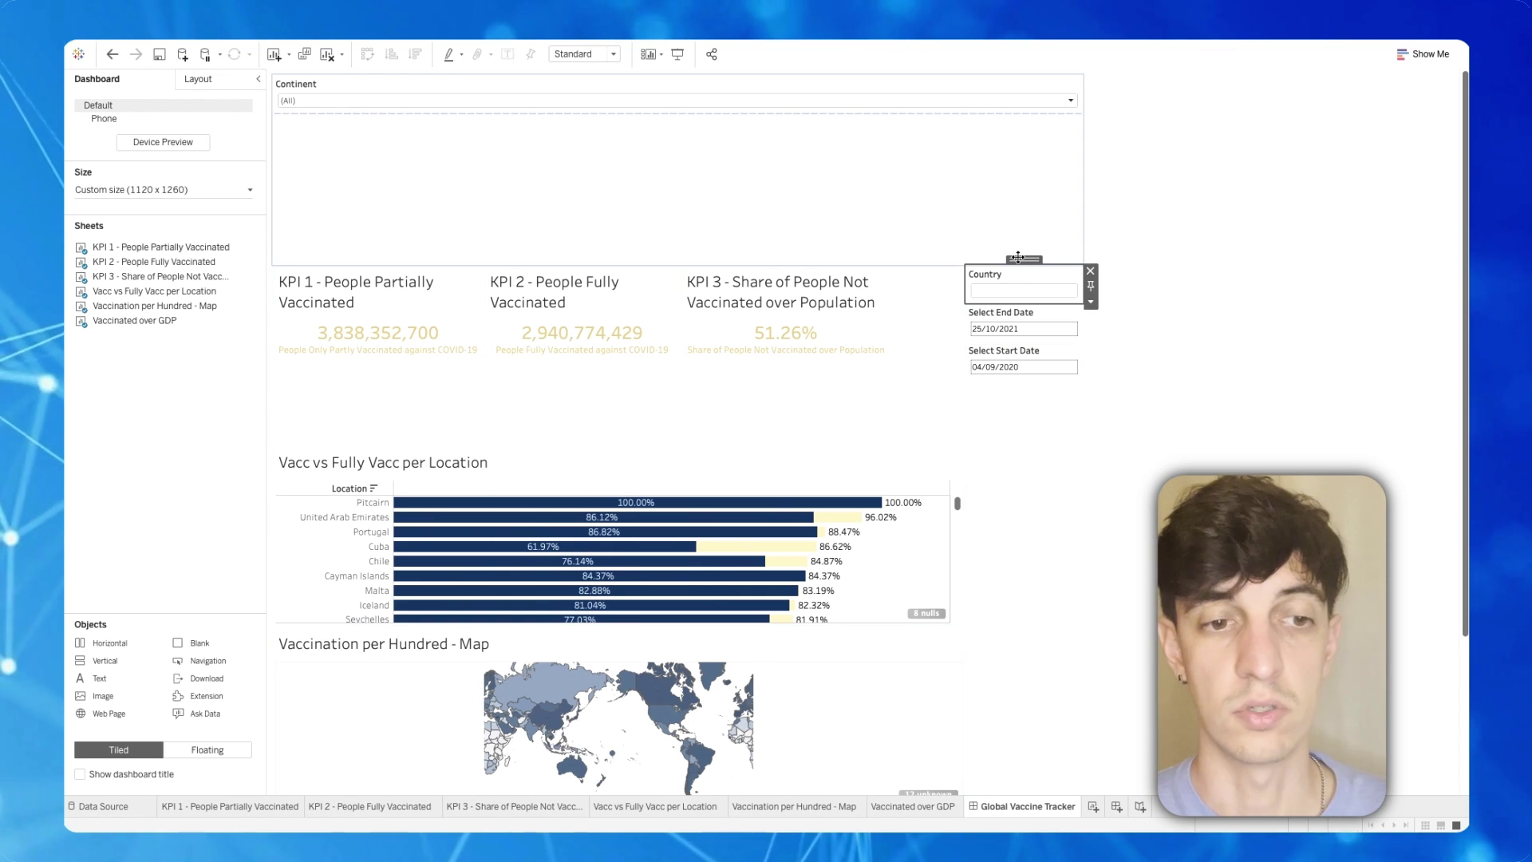
left_click_drag(1023, 265, 890, 172)
left_click(1000, 275)
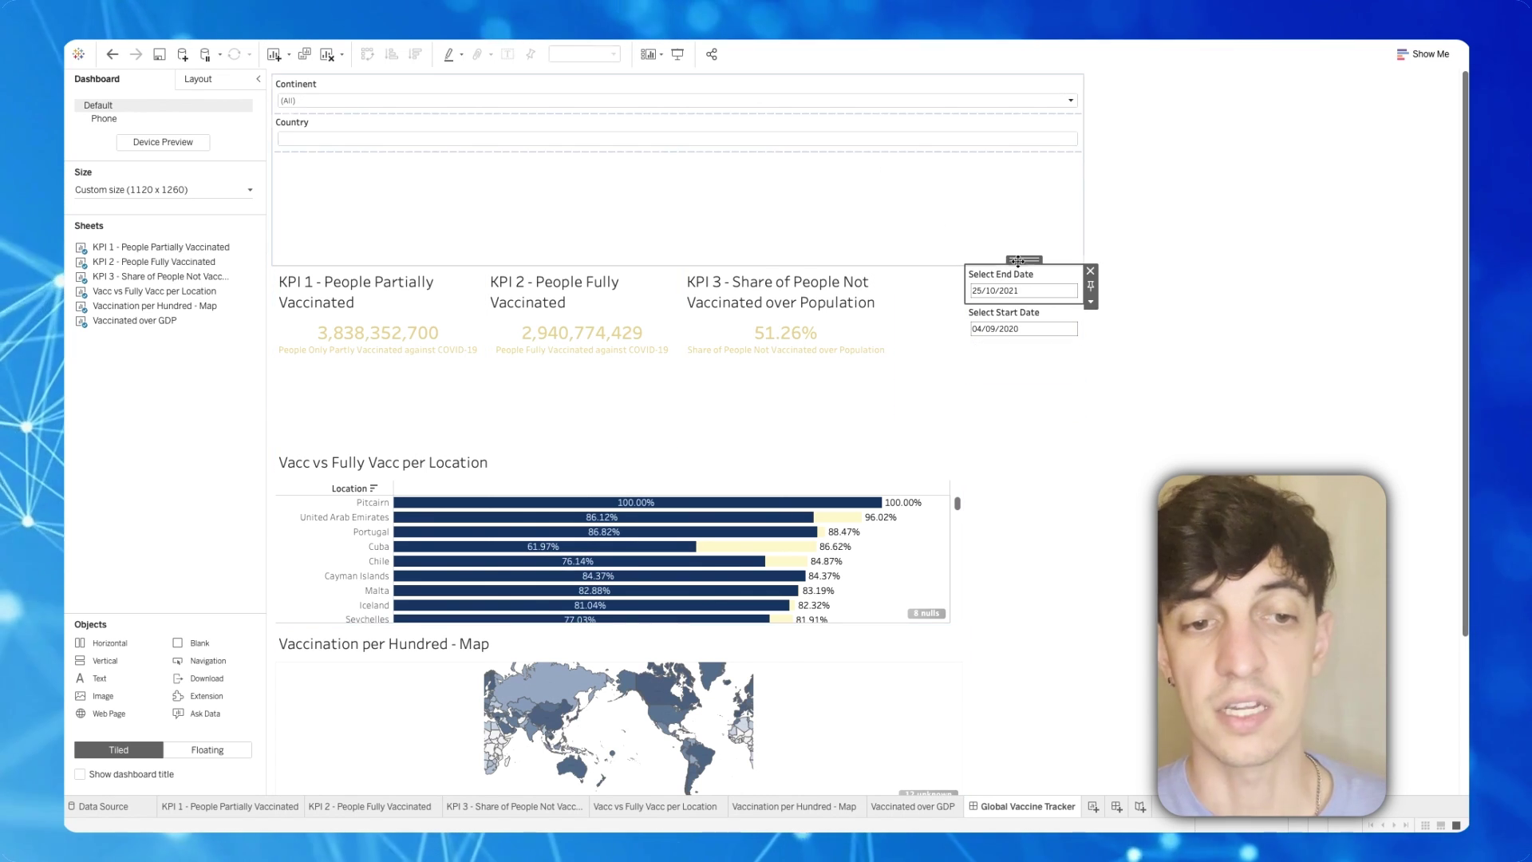
left_click_drag(1024, 266, 873, 177)
left_click(997, 275)
left_click_drag(1023, 266, 857, 208)
- Distribute the three KPIs evenly across their container
left_click(961, 289)
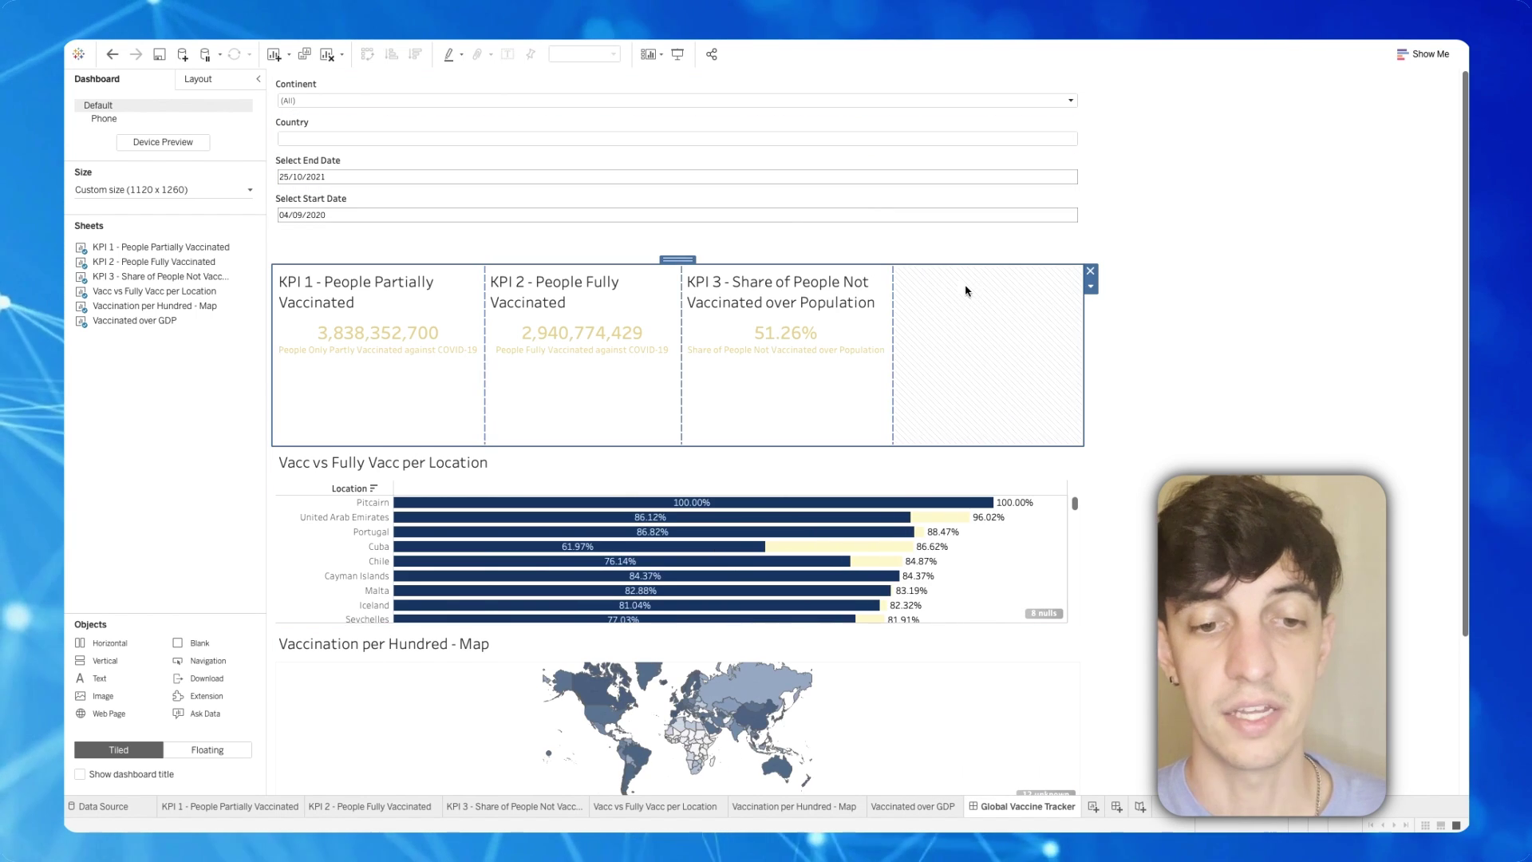
left_click(1091, 287)
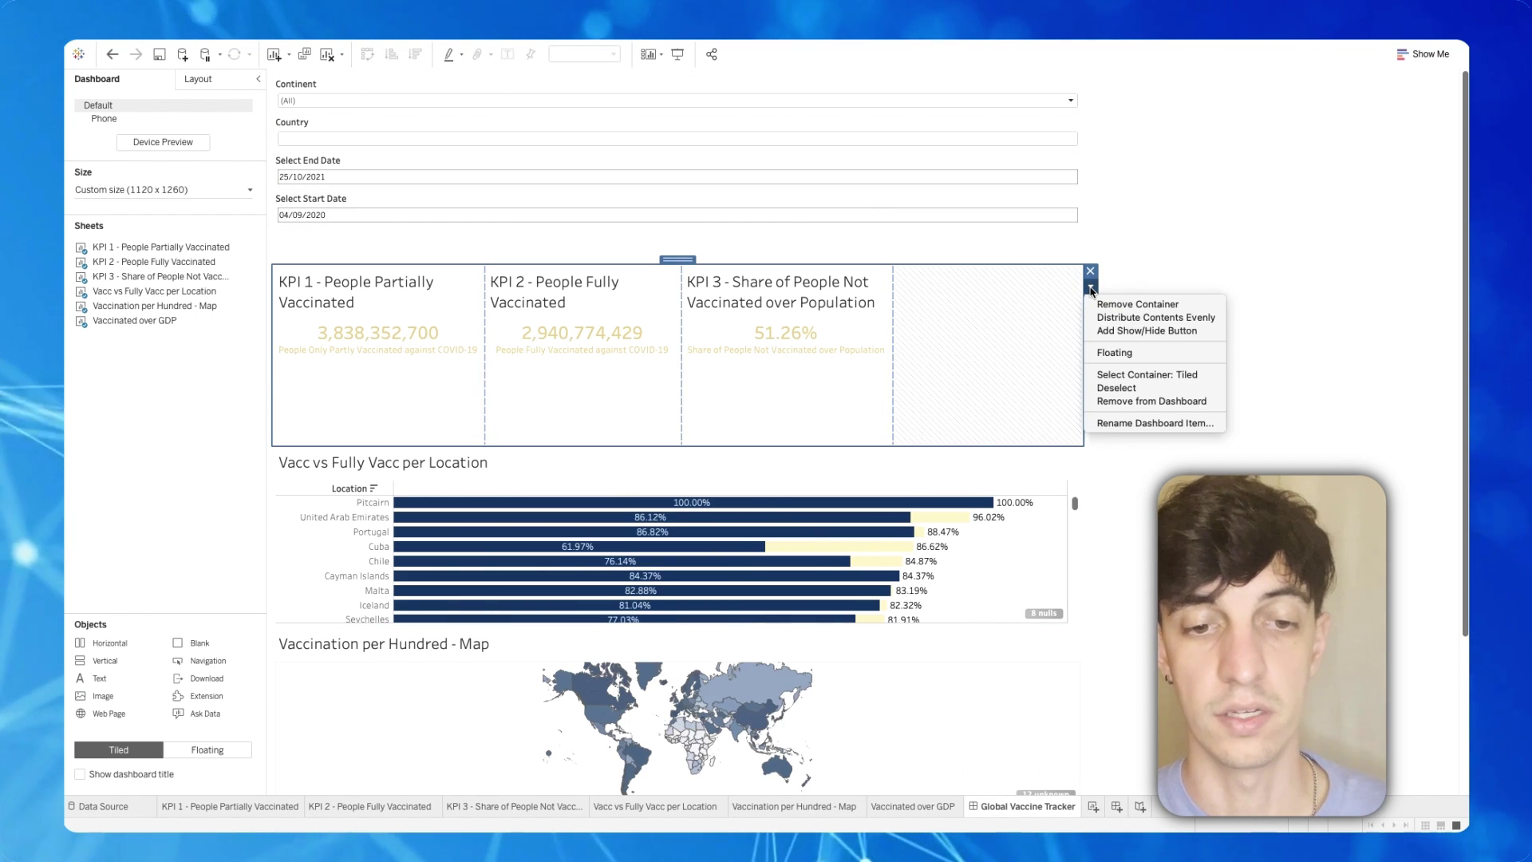
left_click(1117, 317)
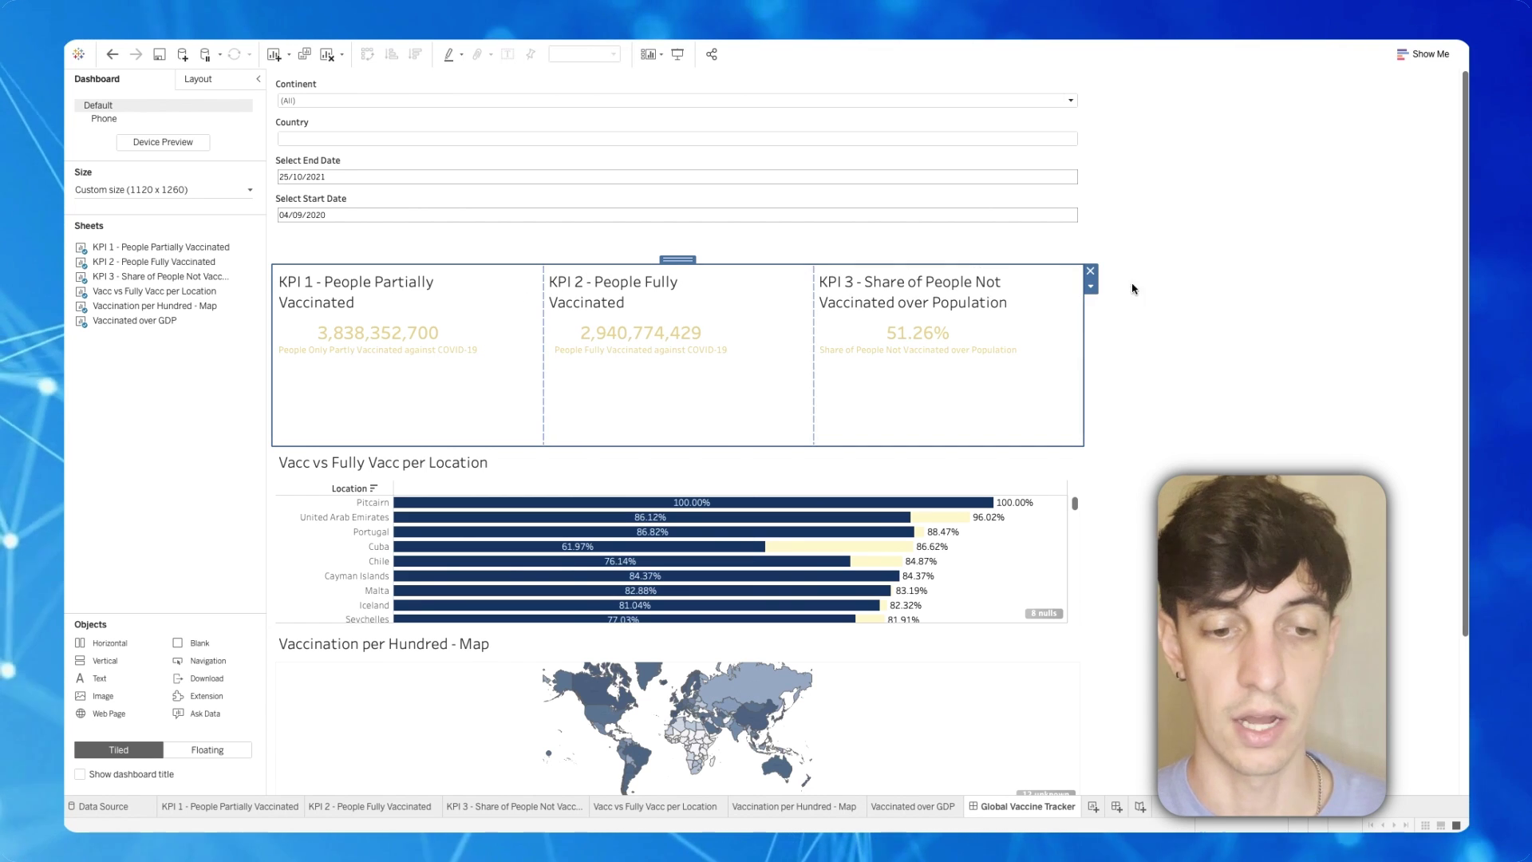
left_click(1196, 301)
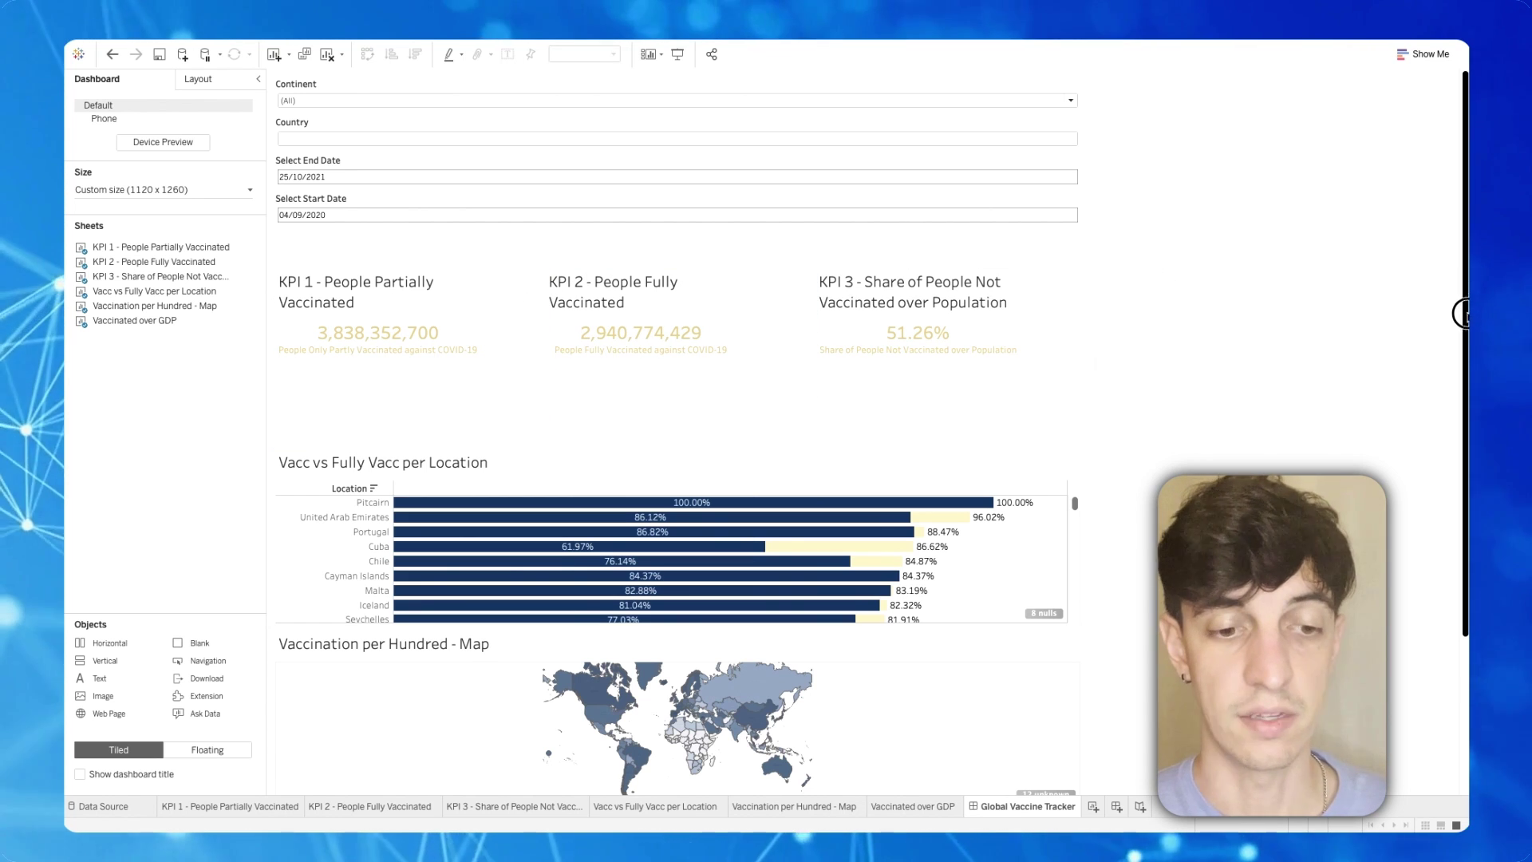
left_click_drag(1462, 305, 1463, 472)
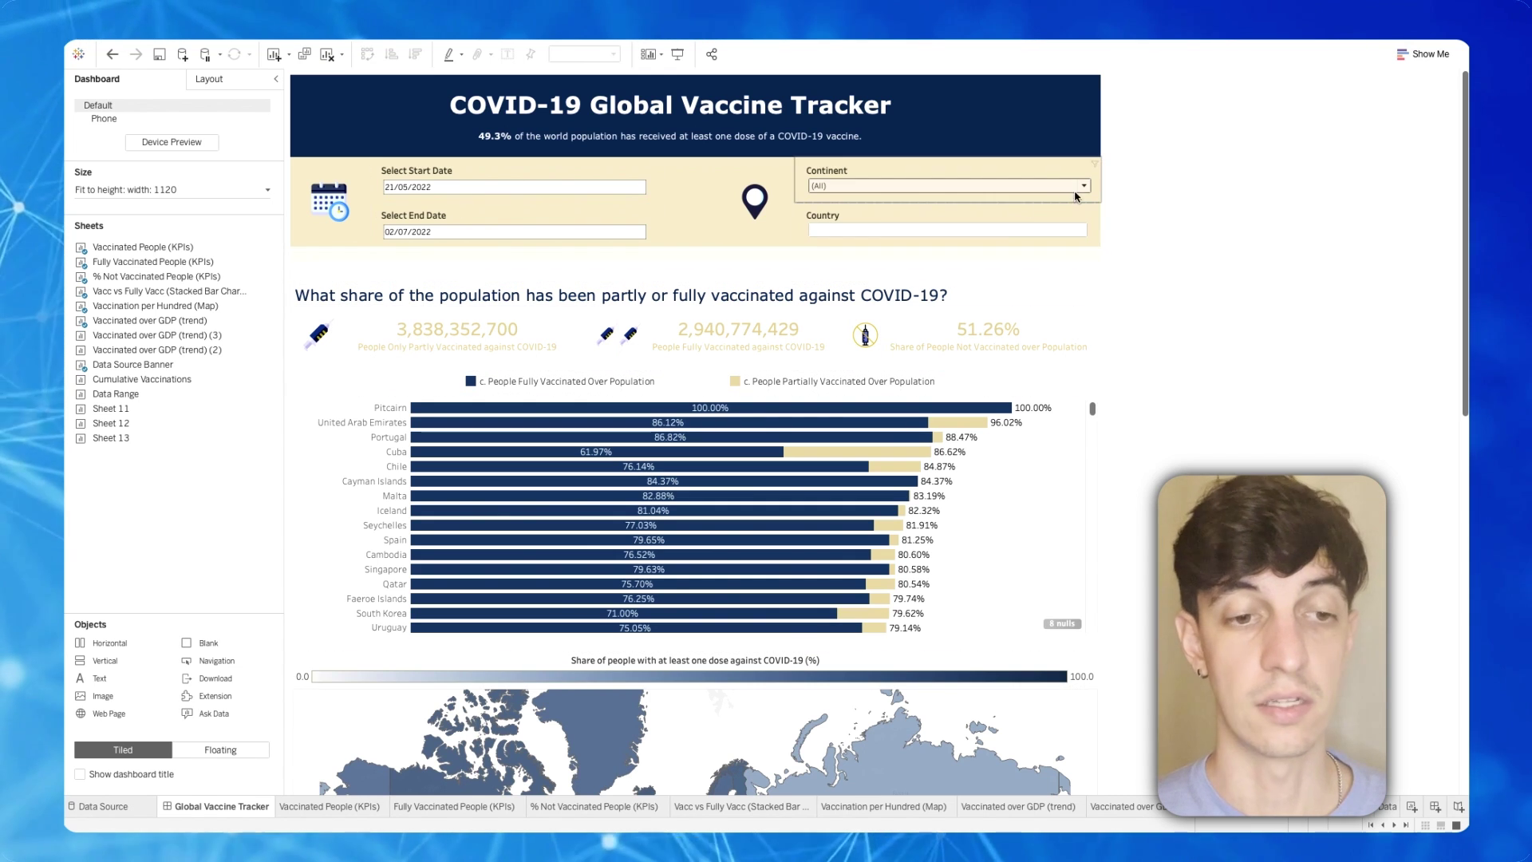
- Filter the dashboard's Continent control to Europe only
left_click(842, 186)
left_click(819, 216)
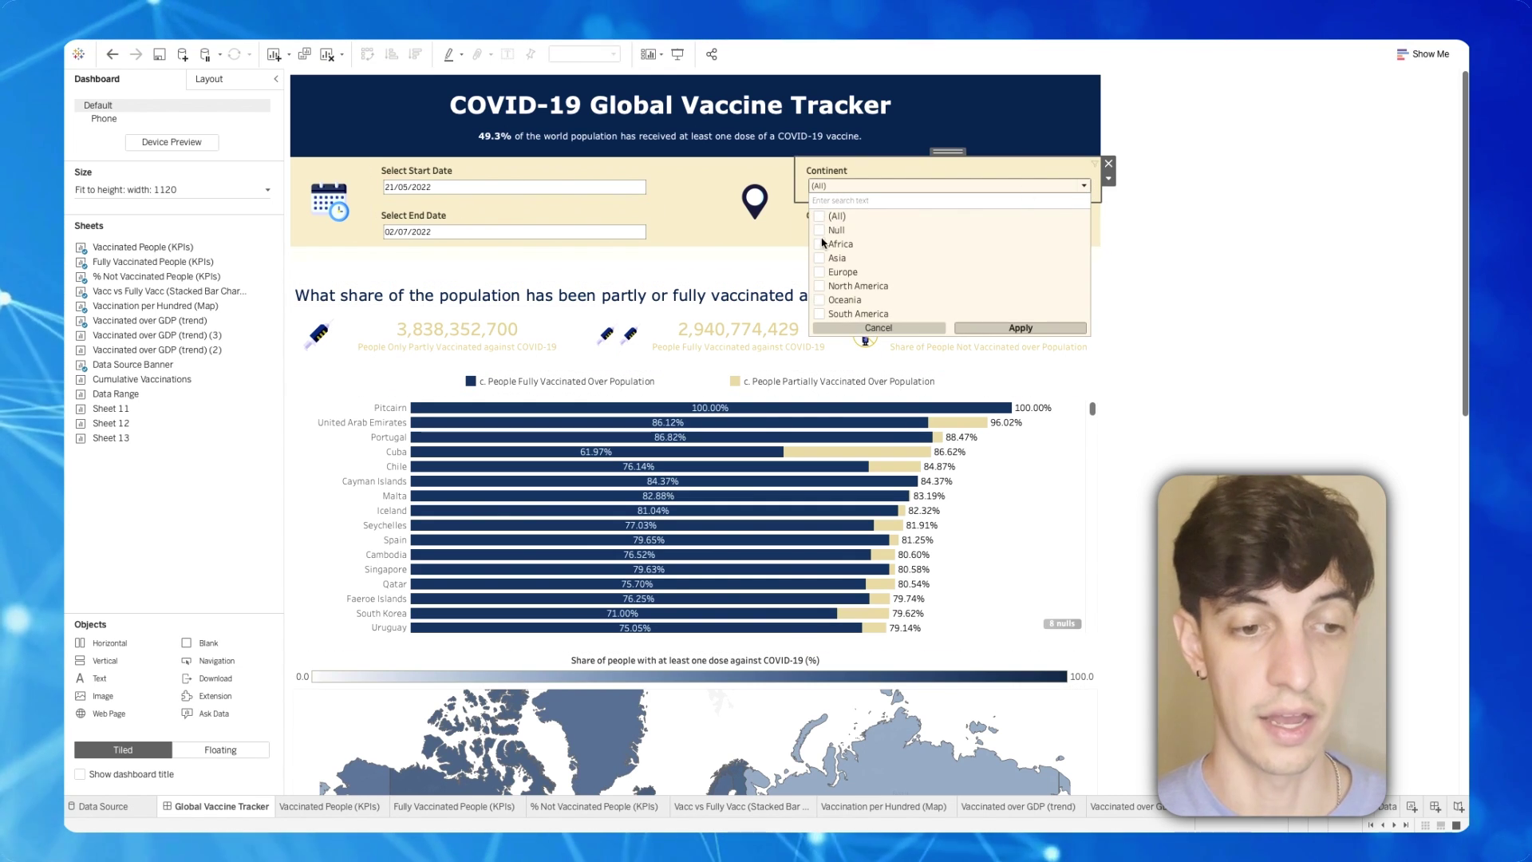
left_click(979, 329)
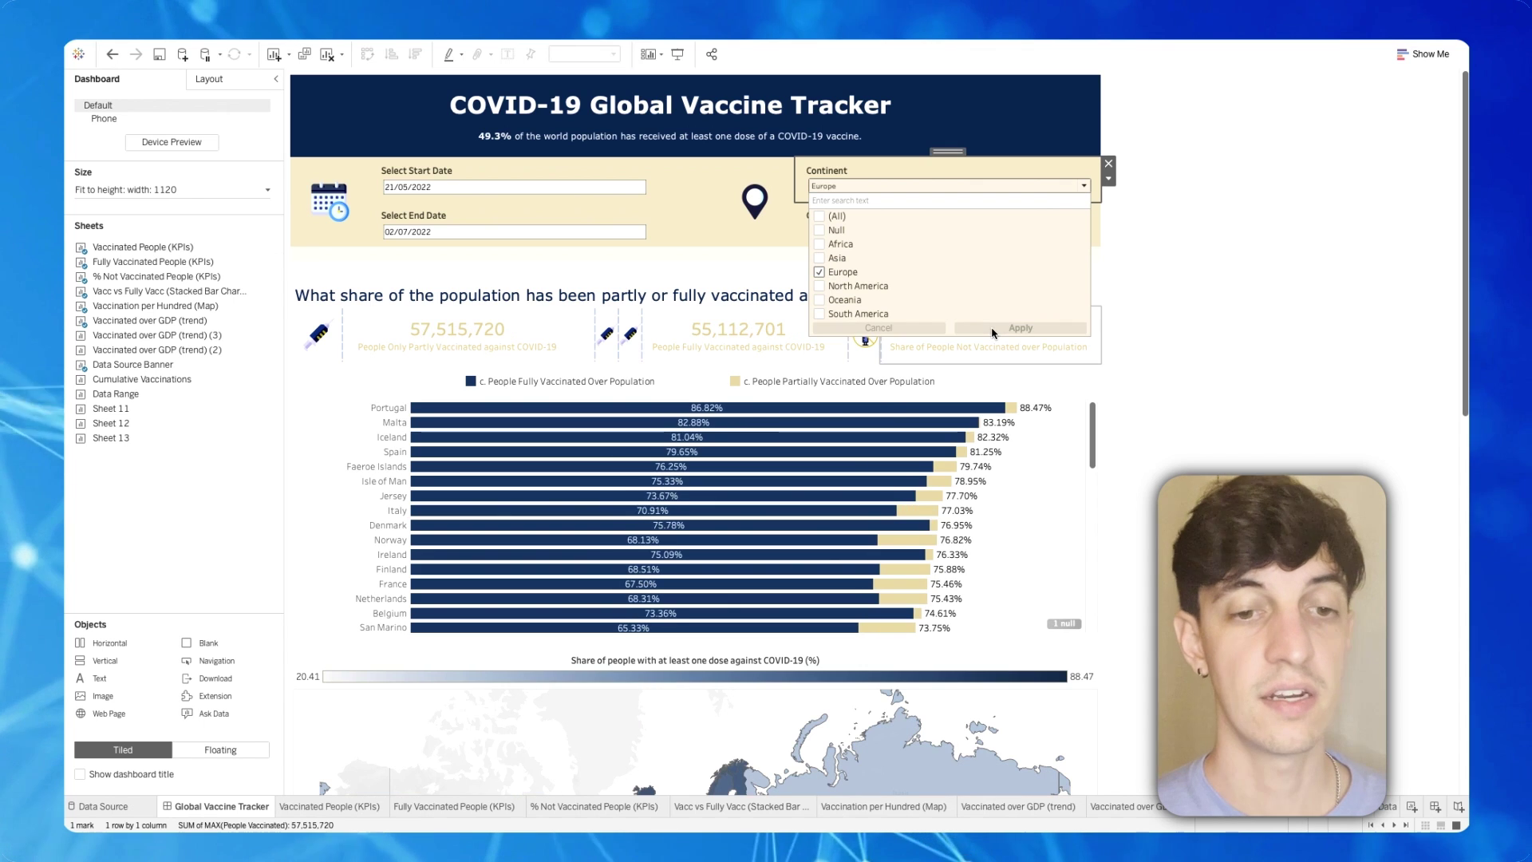
left_click(1133, 345)
- Select the partly vaccinated, fully vaccinated and not vaccinated KPIs and the vaccinated per location bar chart
left_click(443, 338)
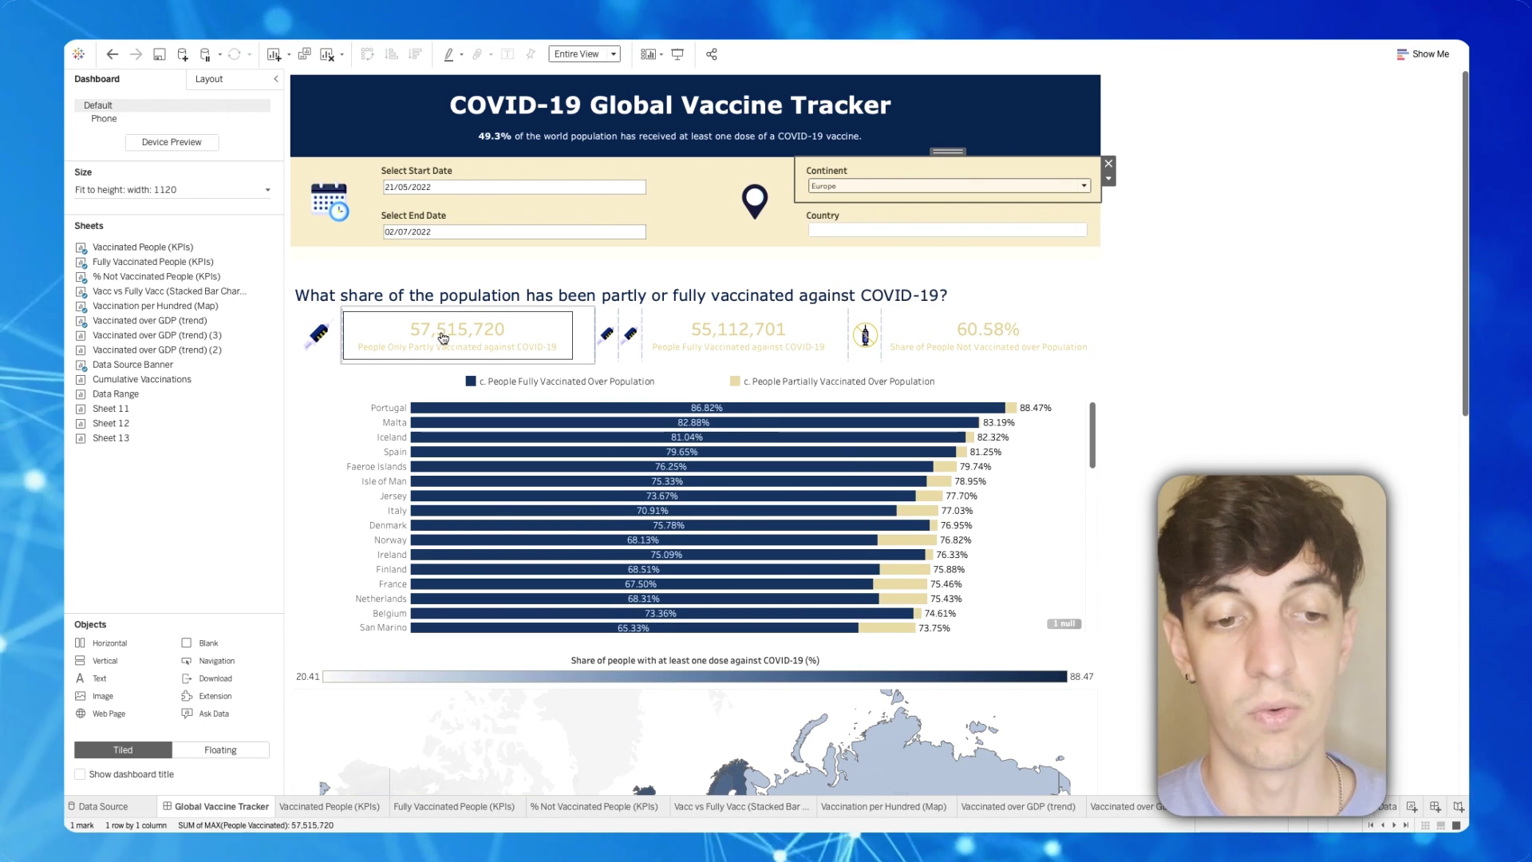
left_click(693, 320)
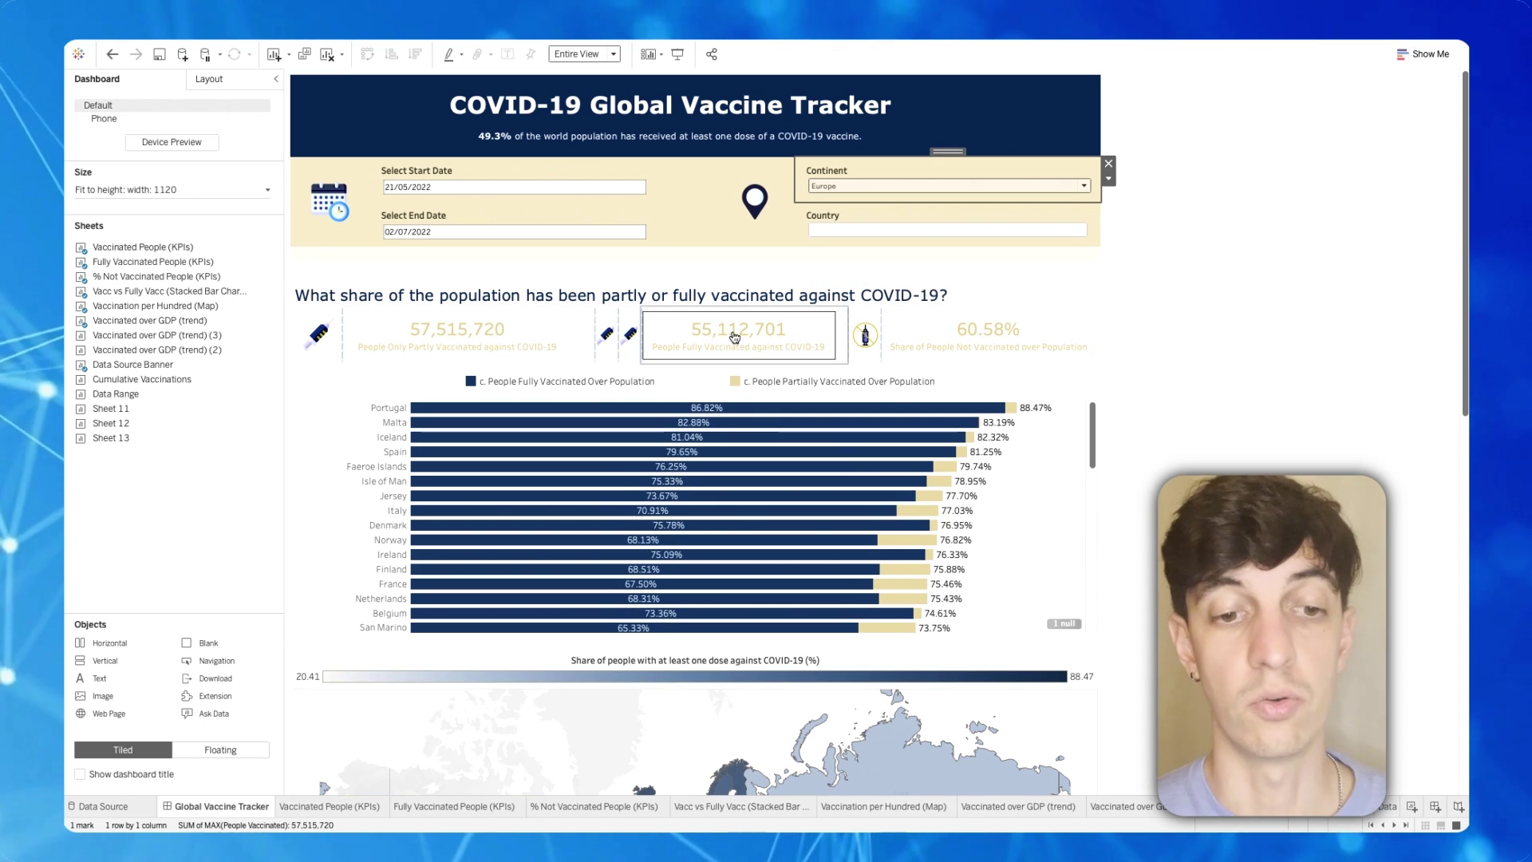
left_click(996, 343)
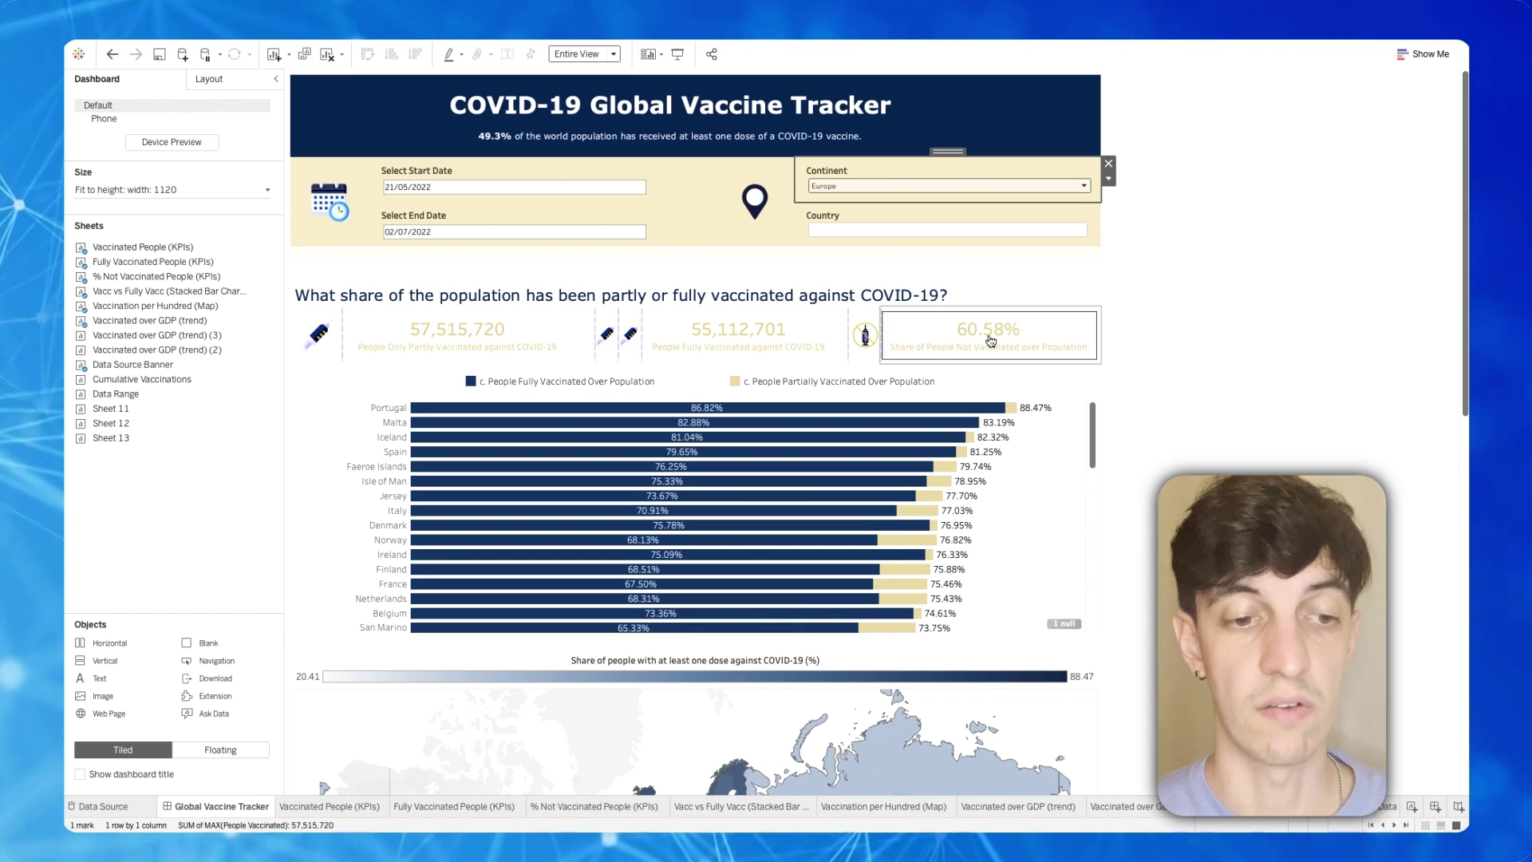
left_click(1048, 452)
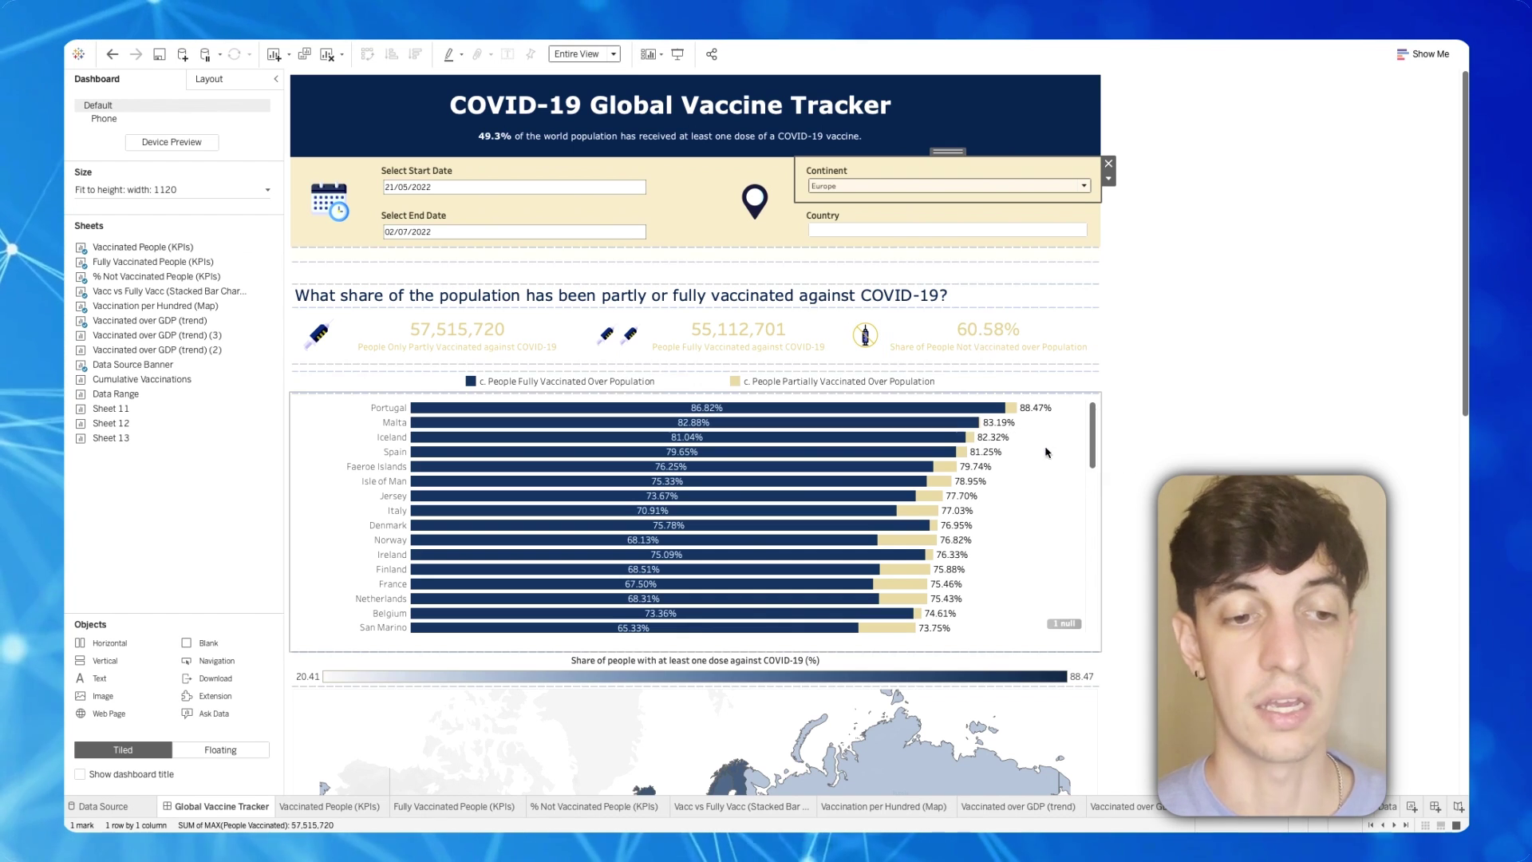
left_click(1093, 422)
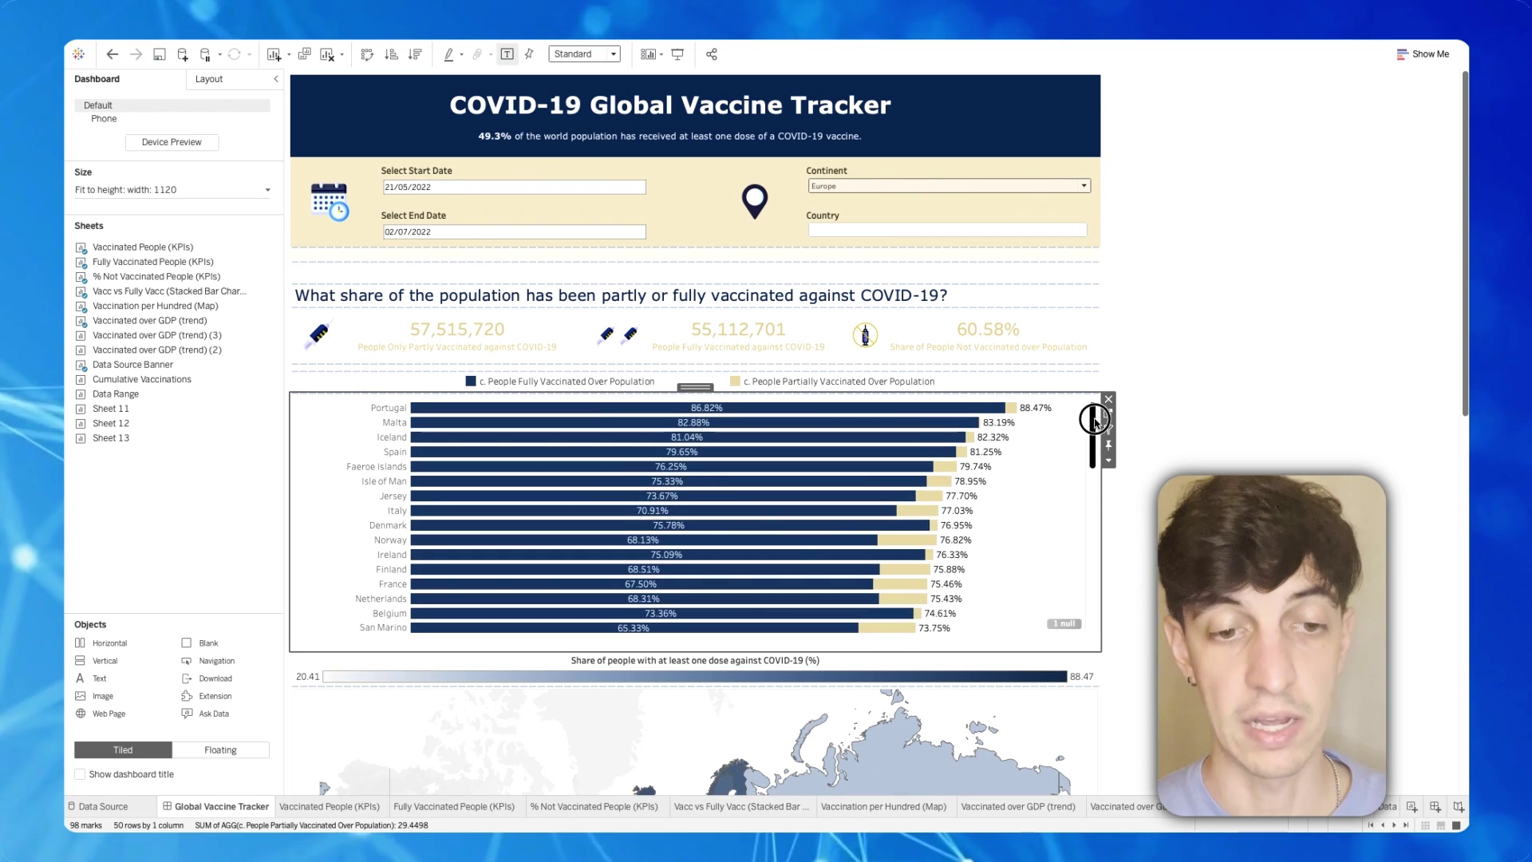
scroll(1207, 425, "down", 3)
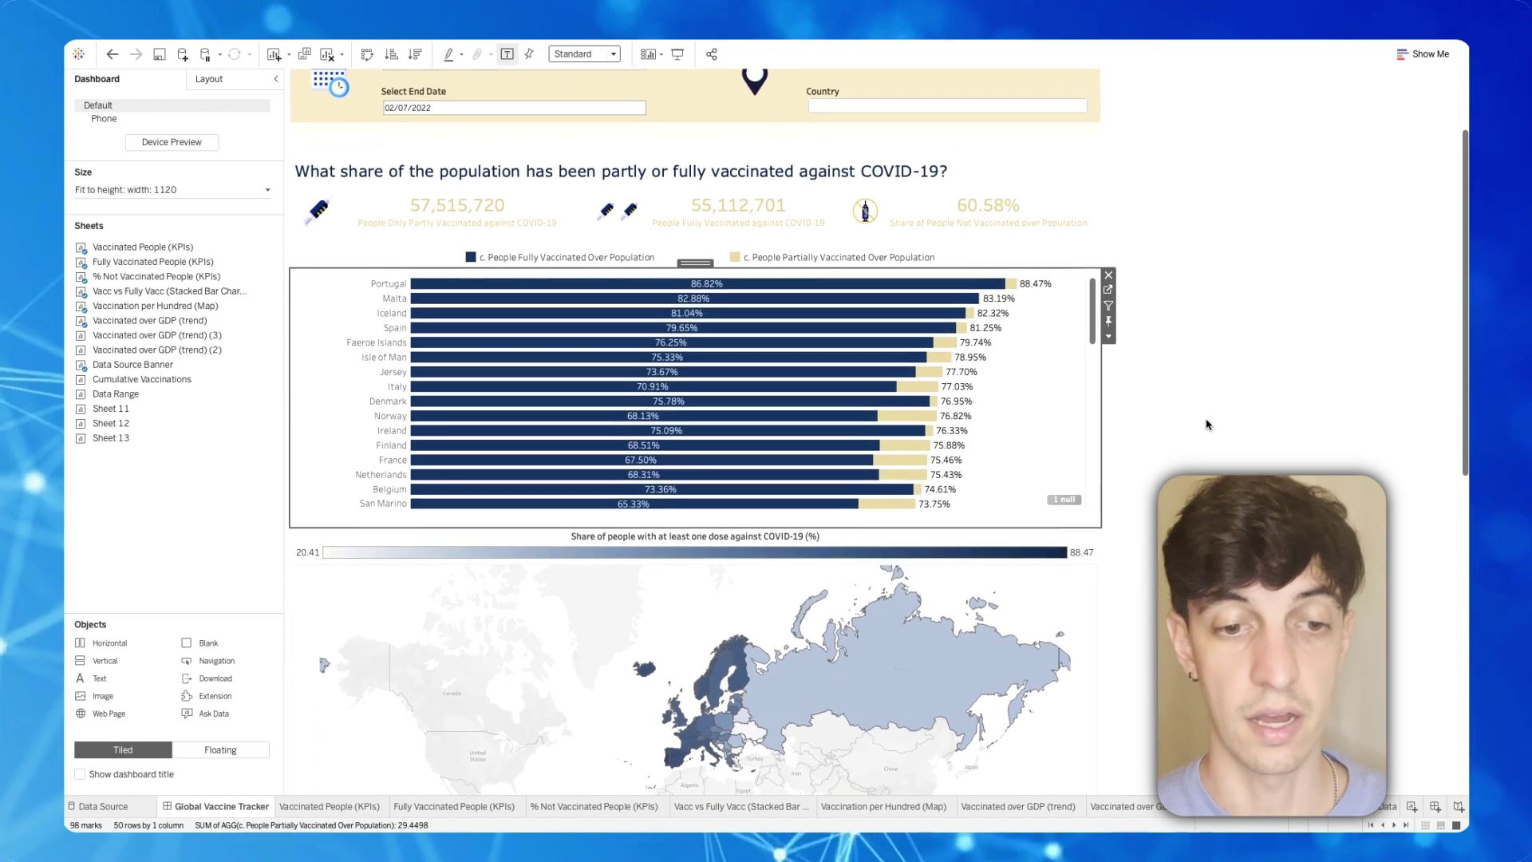
scroll(1207, 424, "down", 3)
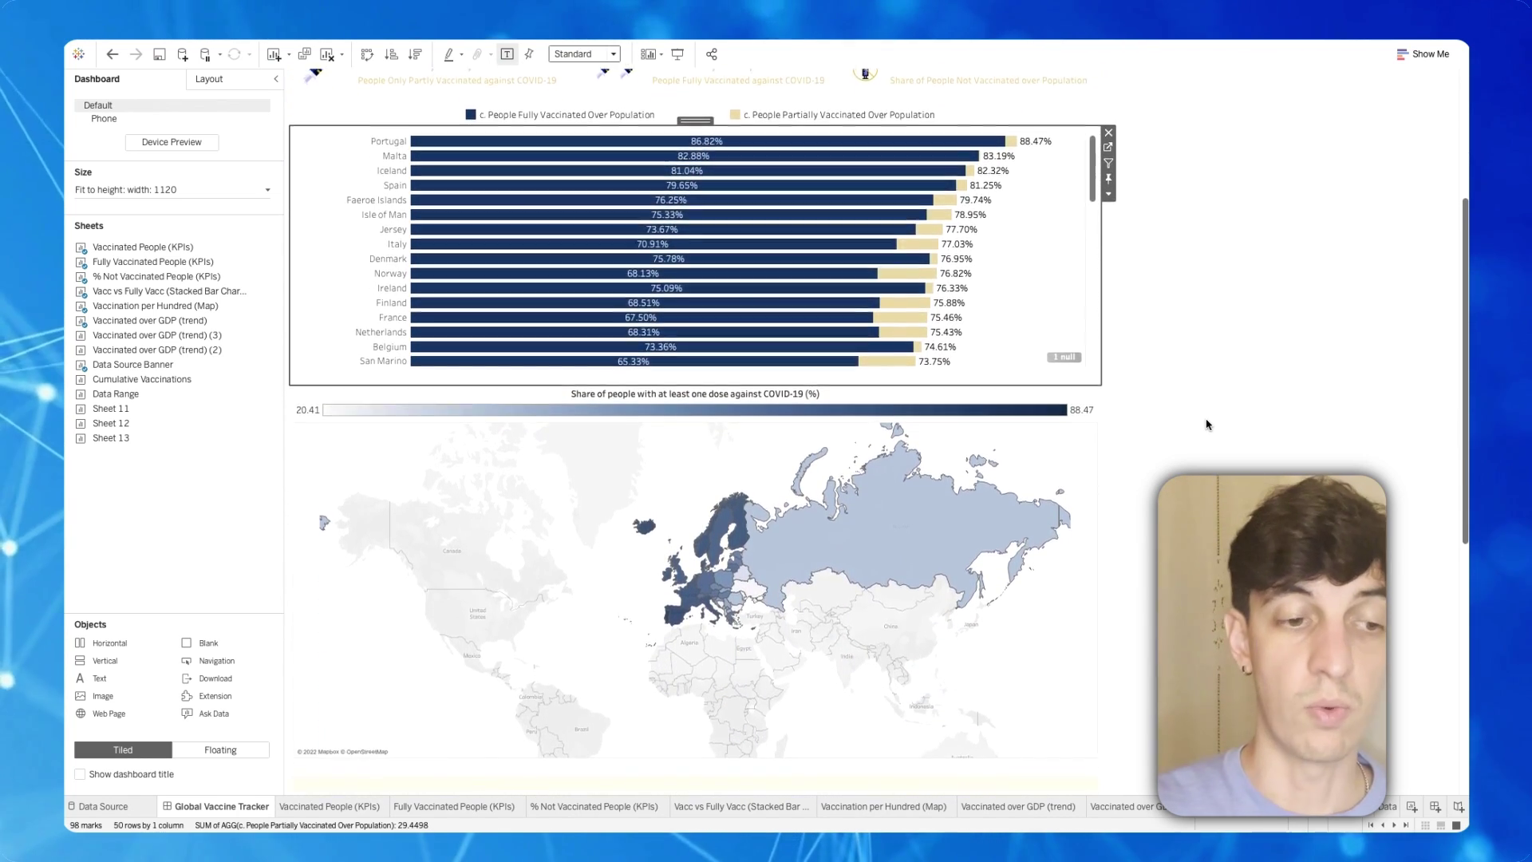
scroll(1207, 424, "down", 1)
mouse_move(977, 454)
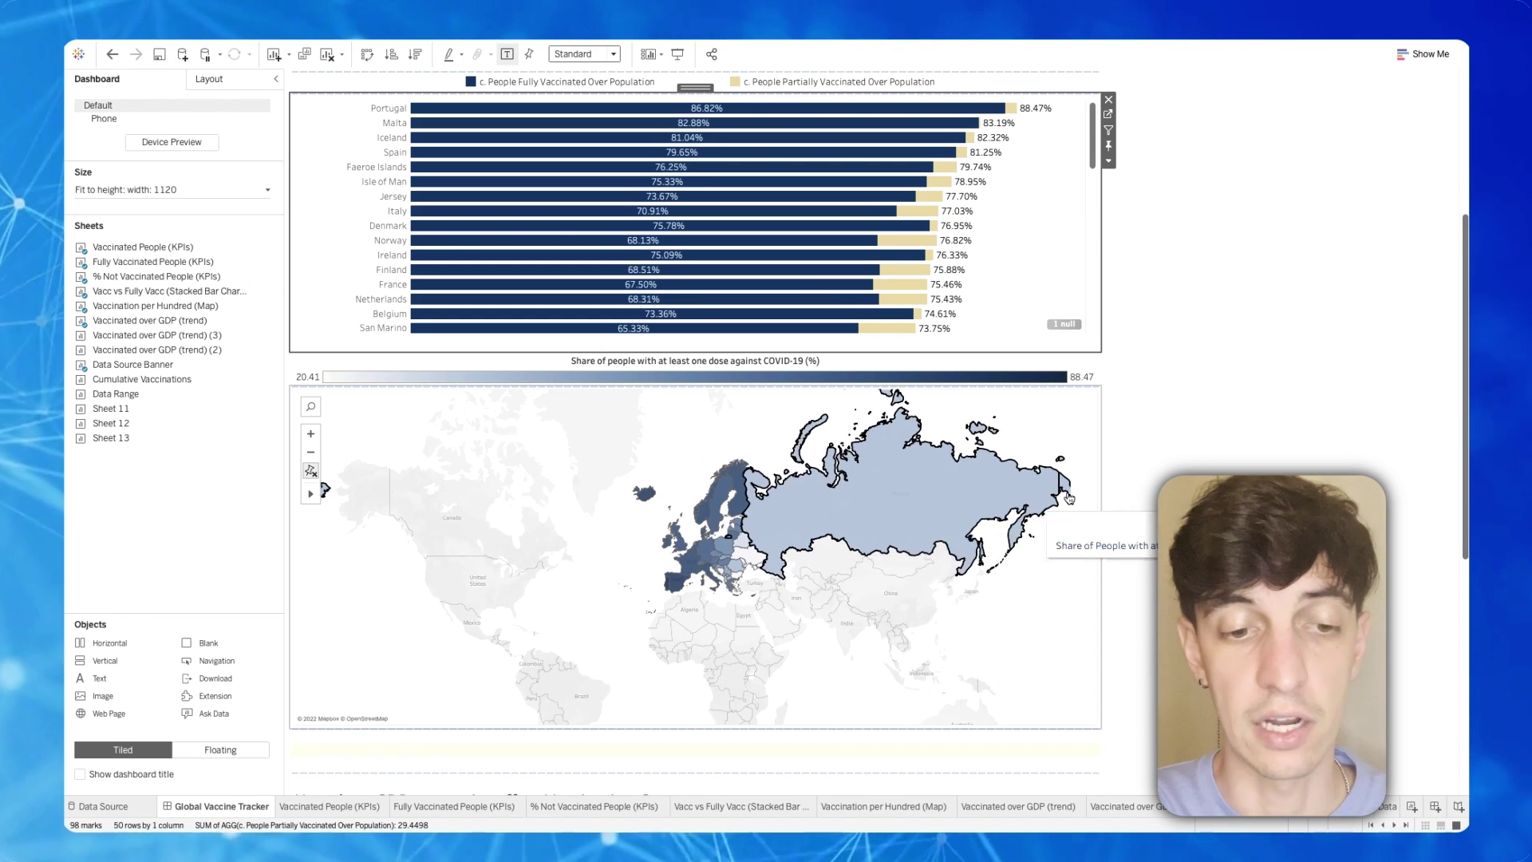
scroll(1145, 486, "down", 2)
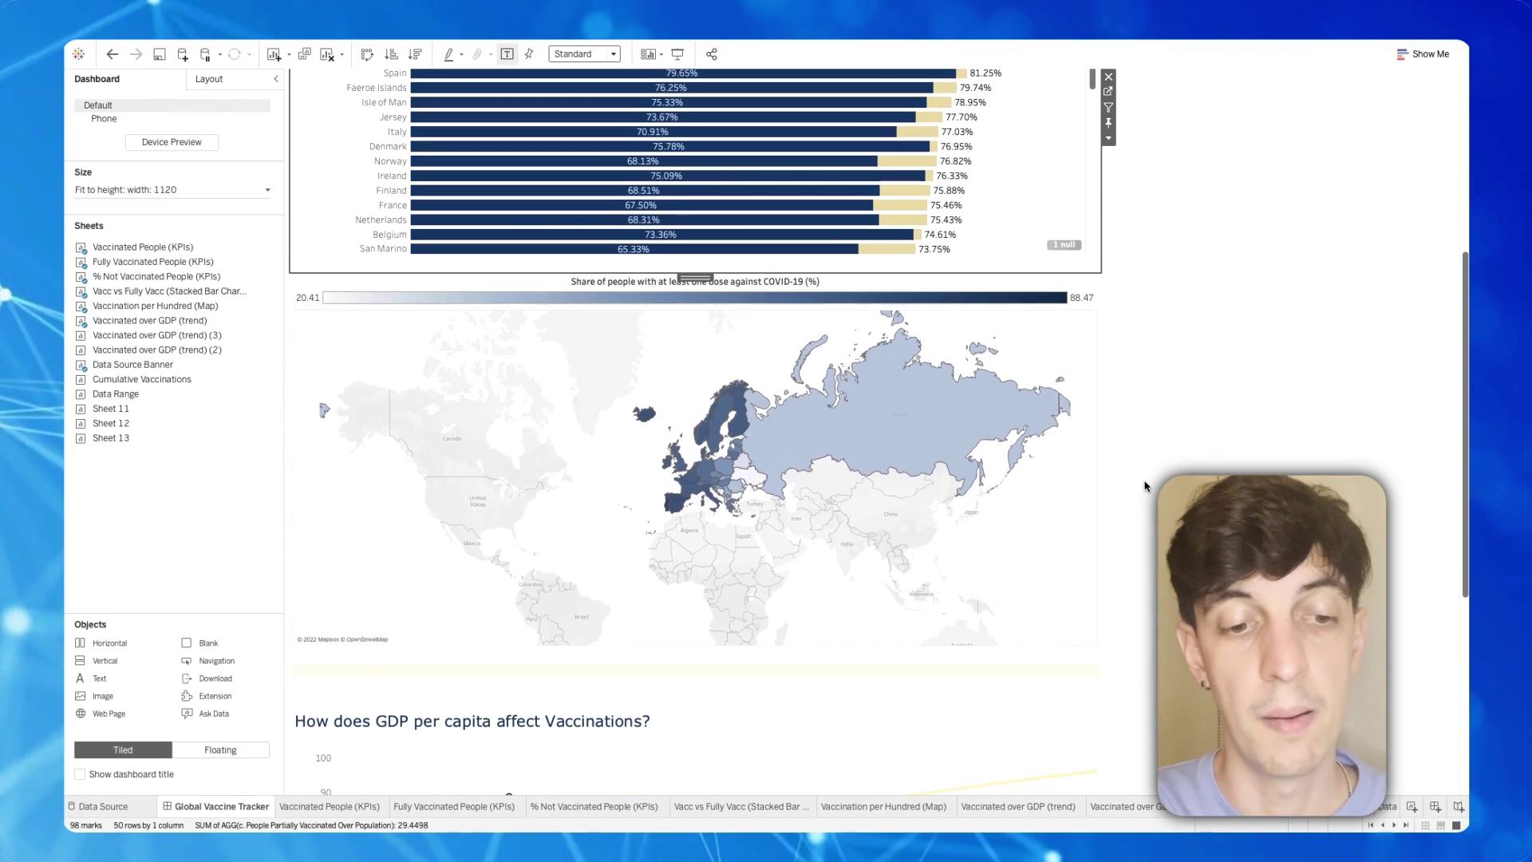
scroll(1145, 486, "down", 2)
left_click(847, 599)
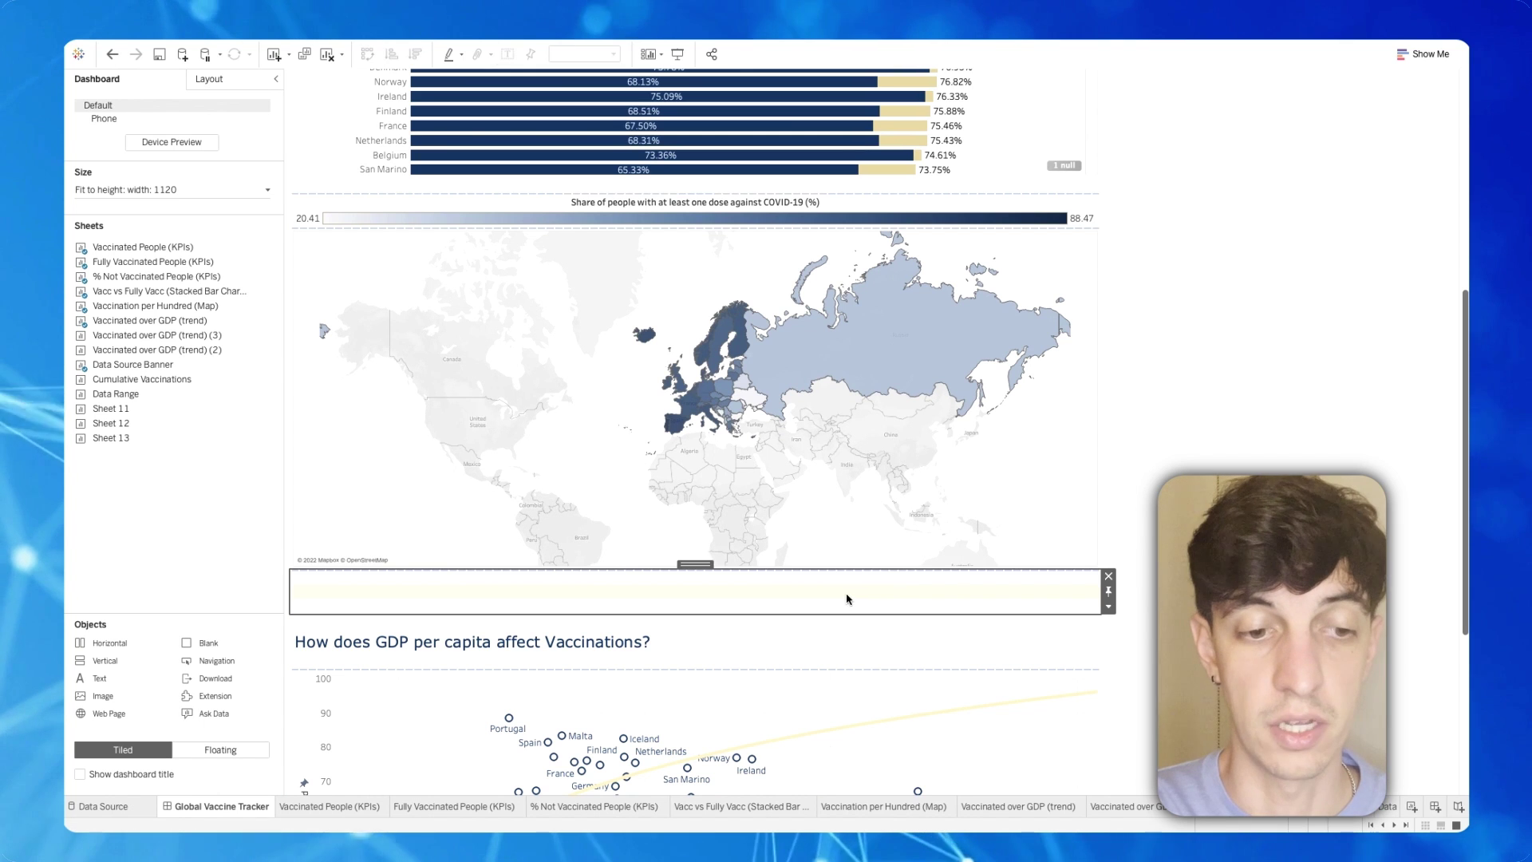
scroll(641, 543, "down", 8)
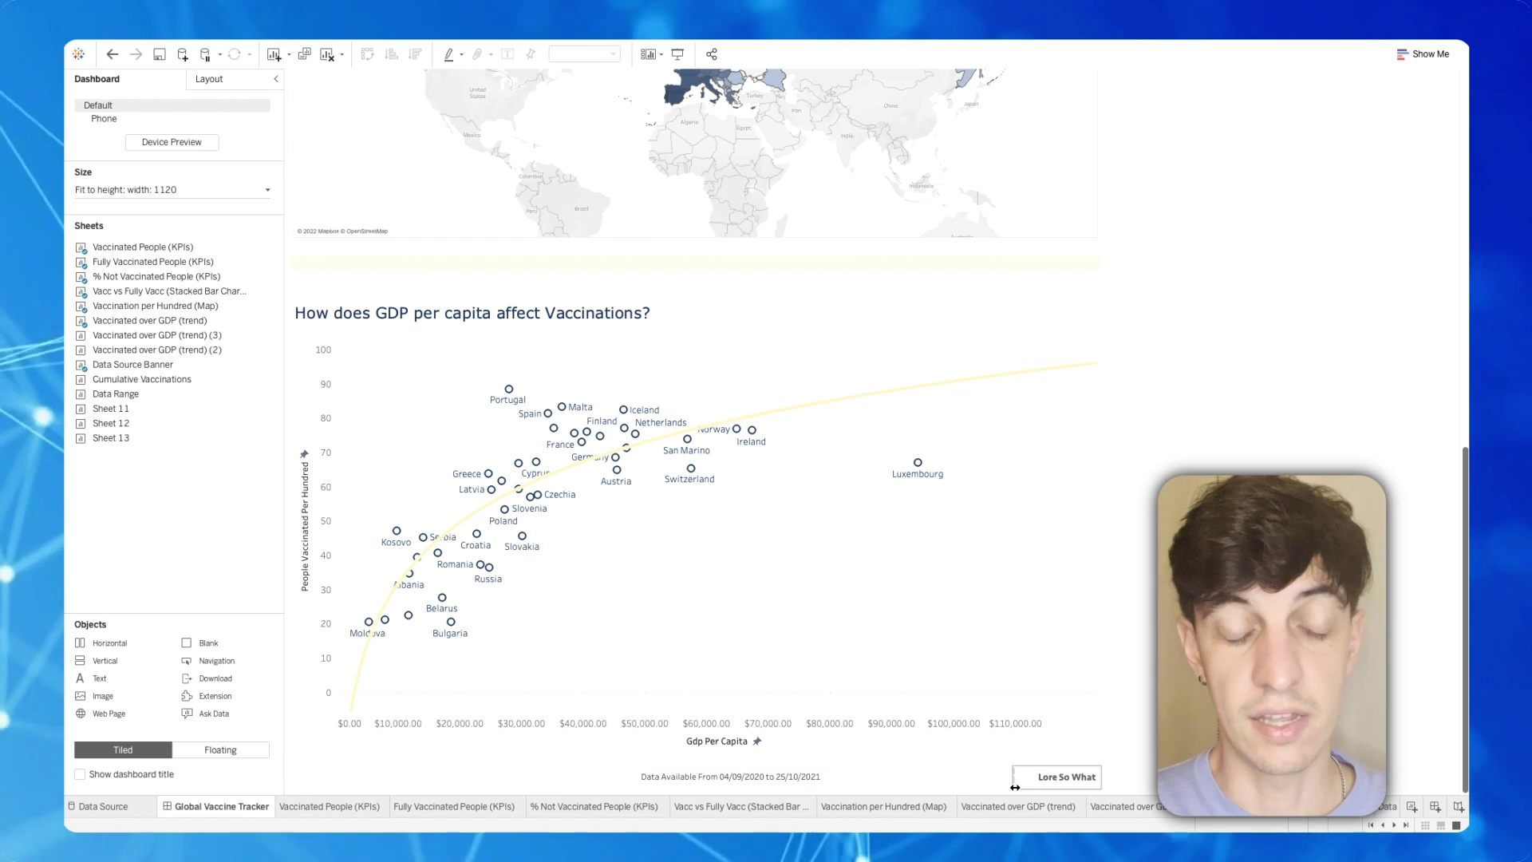
left_click(1066, 776)
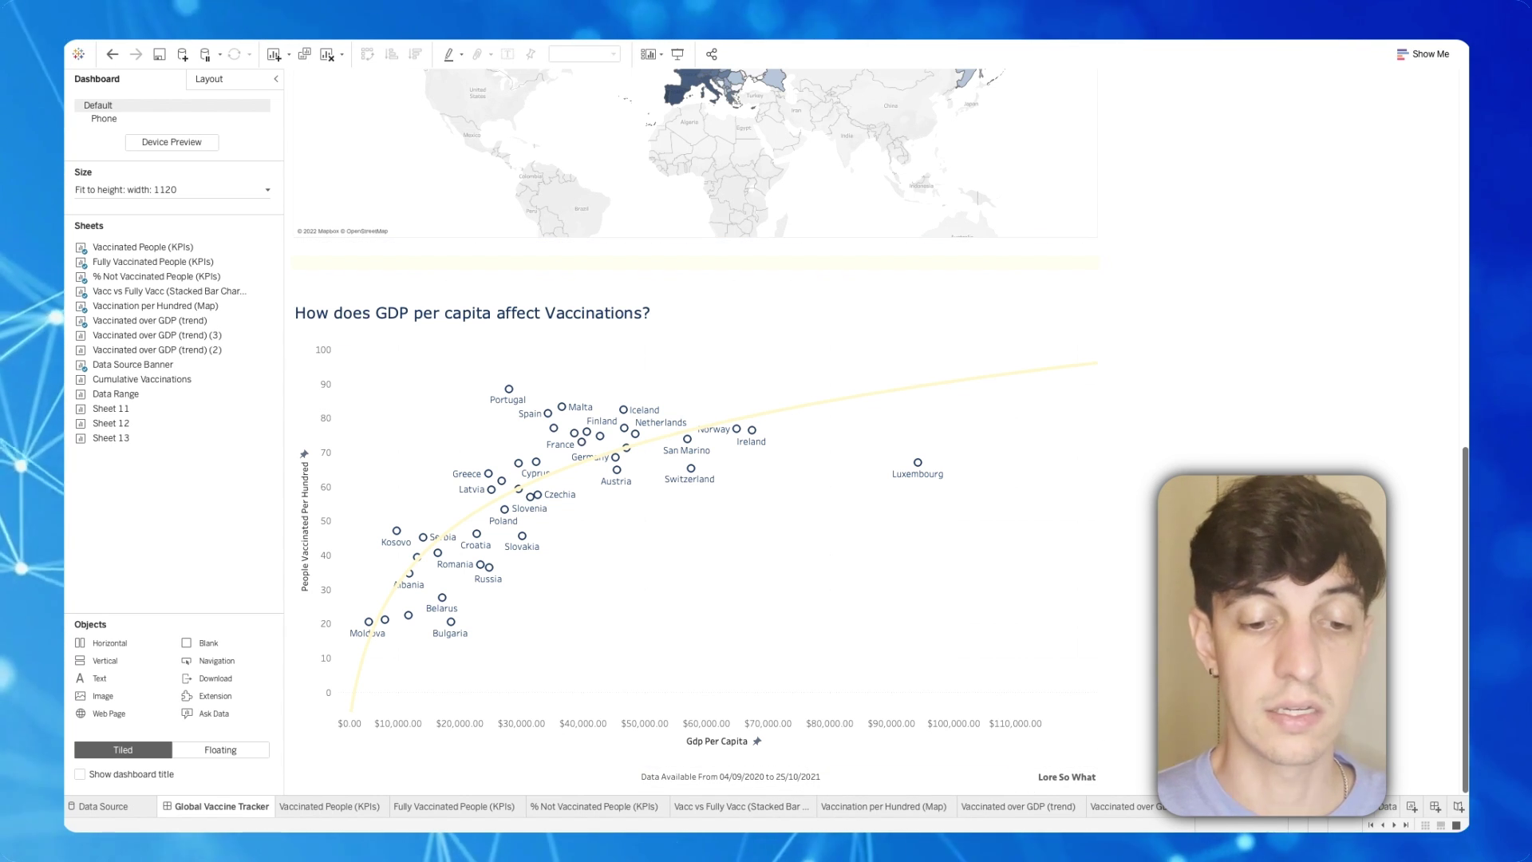
scroll(694, 431, "up", 2)
scroll(694, 430, "up", 10)
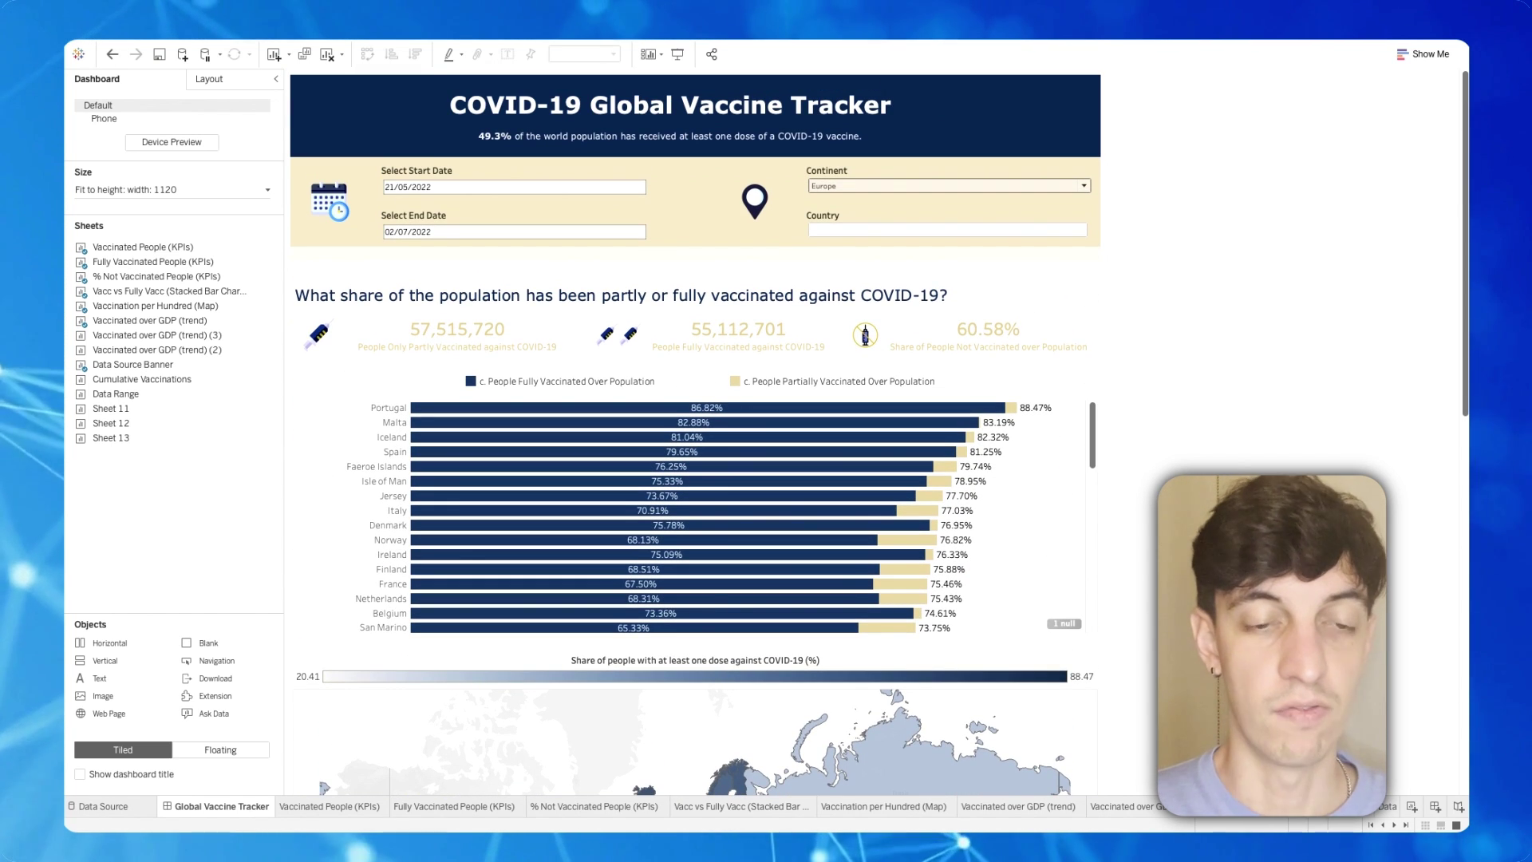
mouse_move(1080, 51)
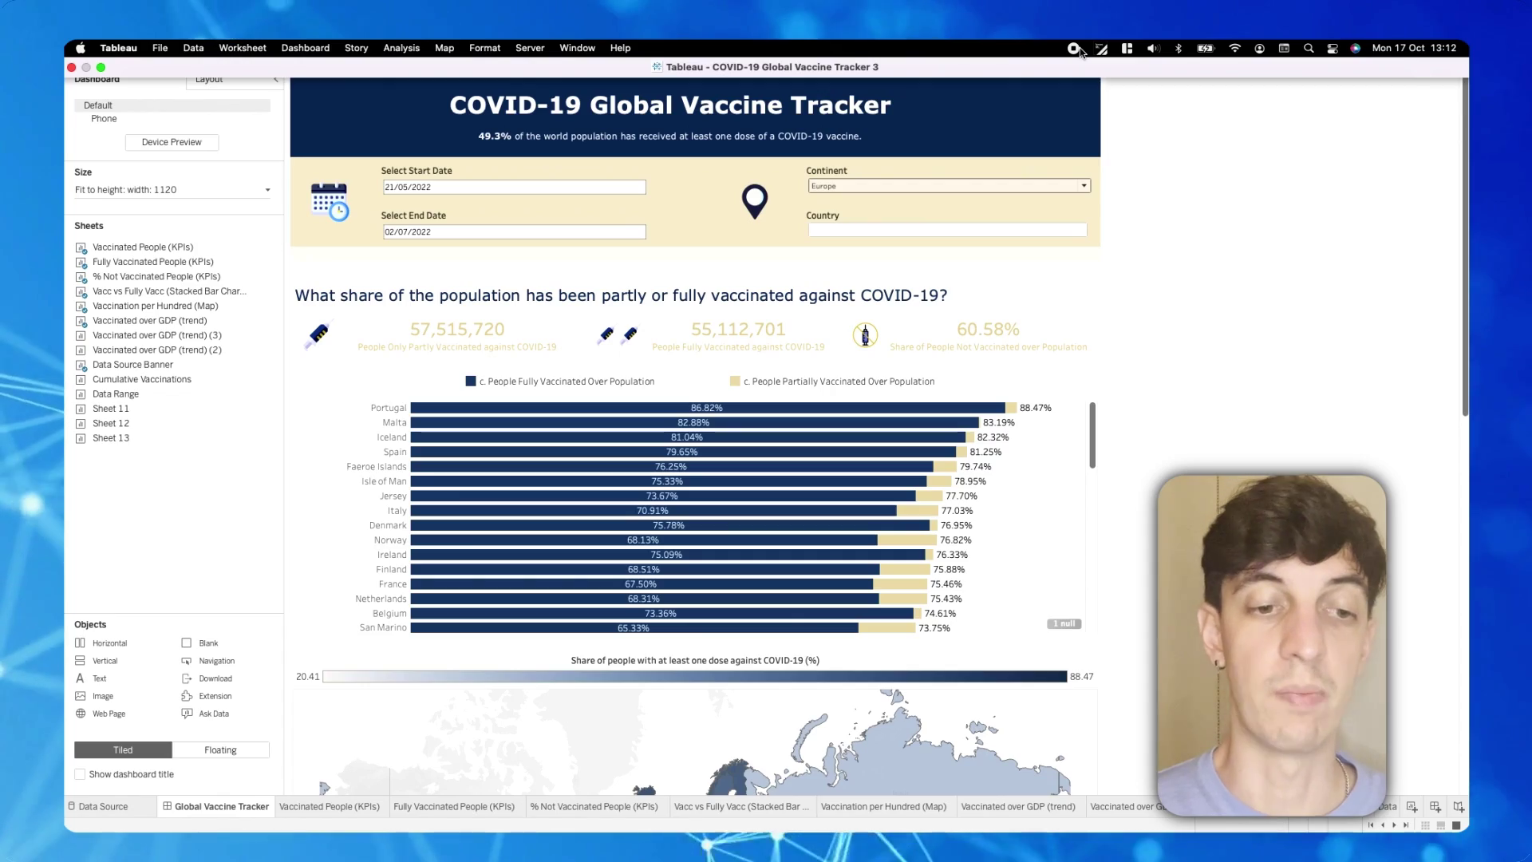